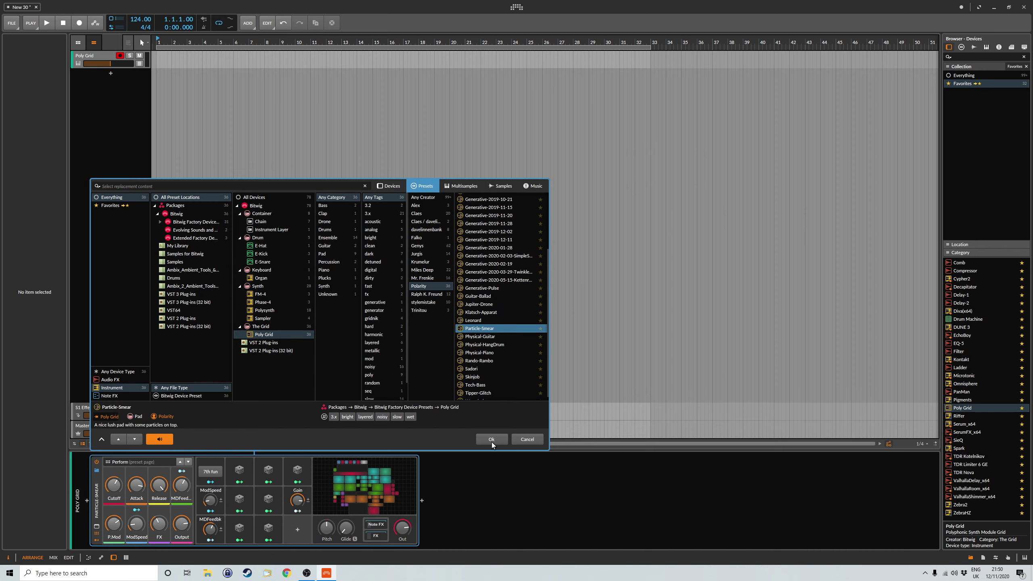
- Load the Particle-Smear preset into the Poly Grid device and look over its patch in the Grid editor
click(492, 439)
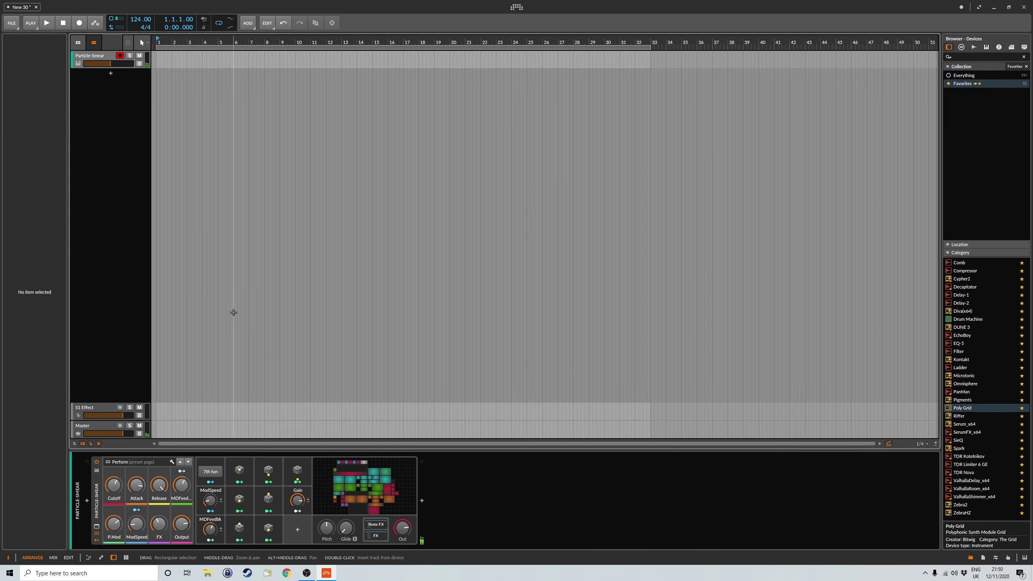
click(354, 488)
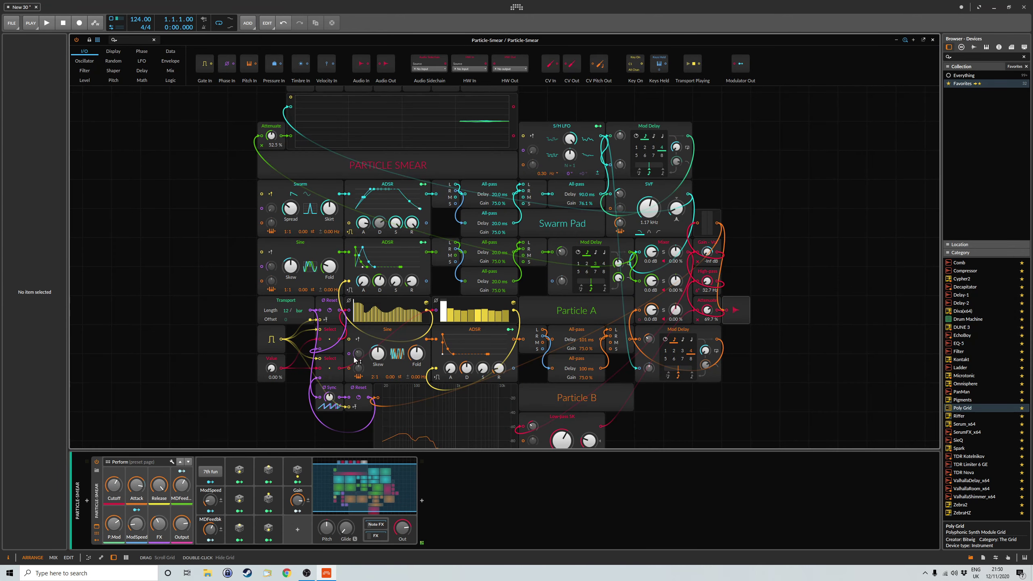
click(241, 317)
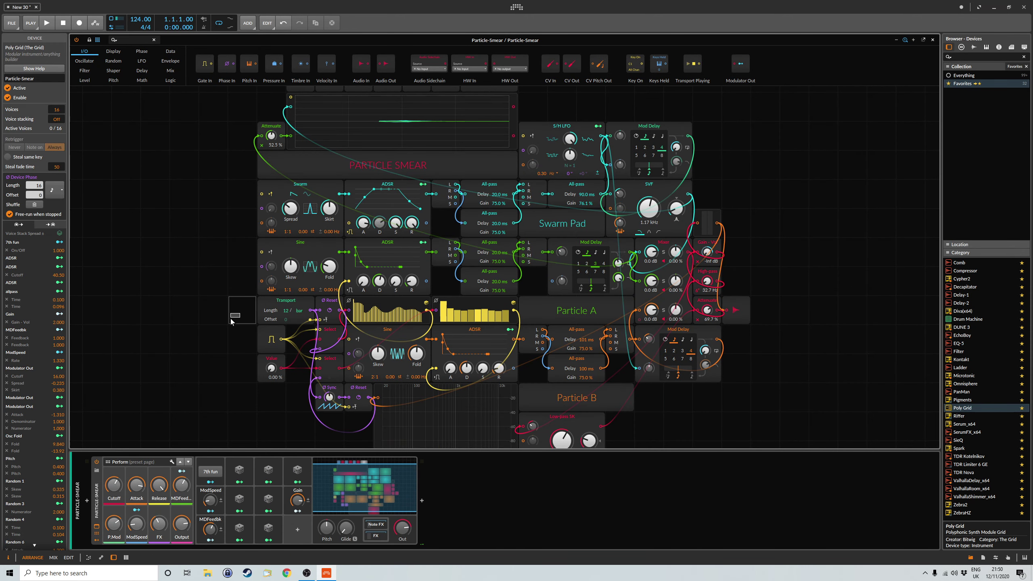
drag(235, 321, 192, 313)
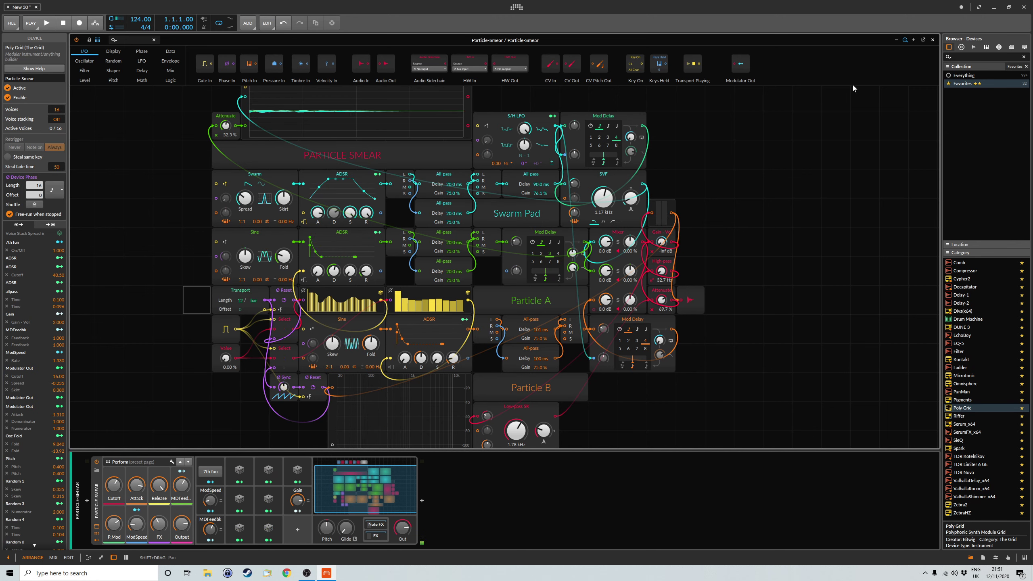
click(933, 40)
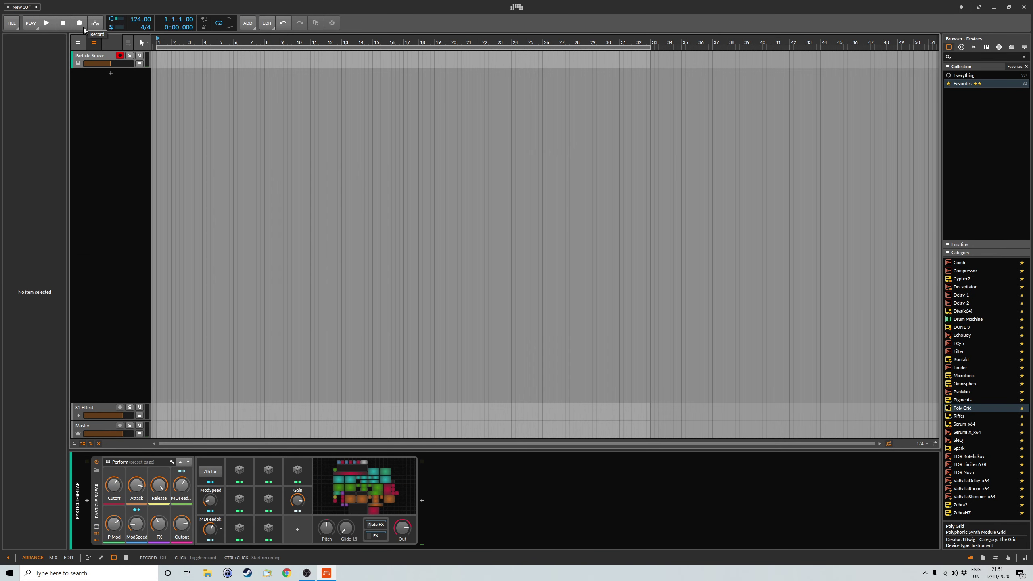
- Record a 32-bar note clip on the Particle-Smear track, then switch recording off while playback continues
click(52, 26)
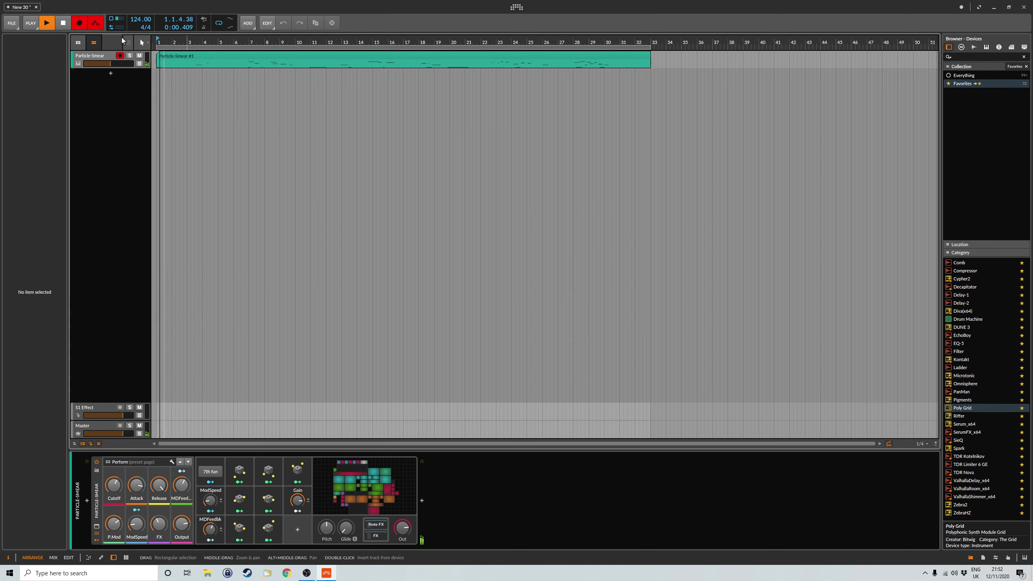
click(79, 24)
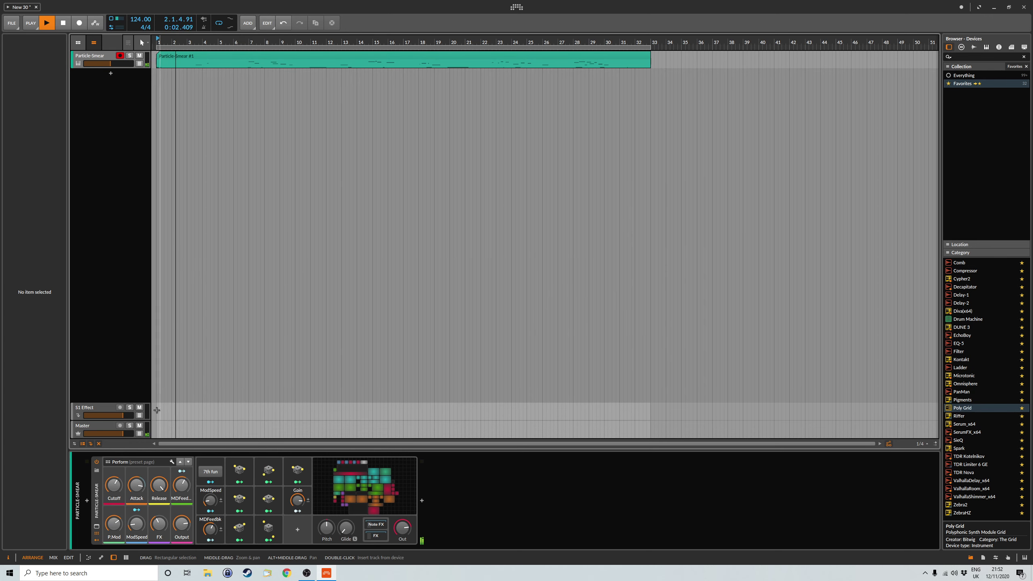
- Add two Random modulators to the Particle-Smear device
mouse_move(114, 485)
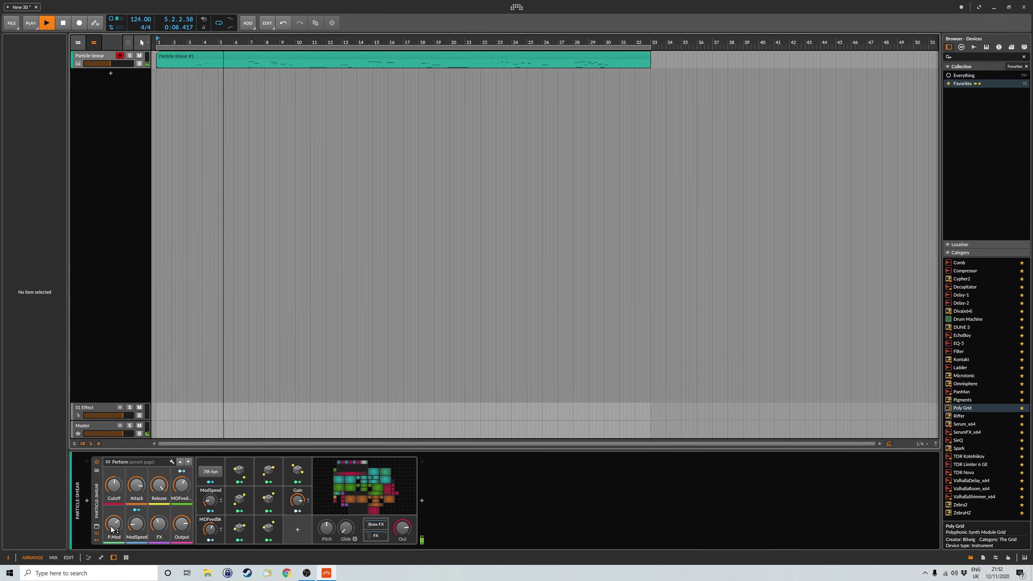
click(97, 542)
click(97, 541)
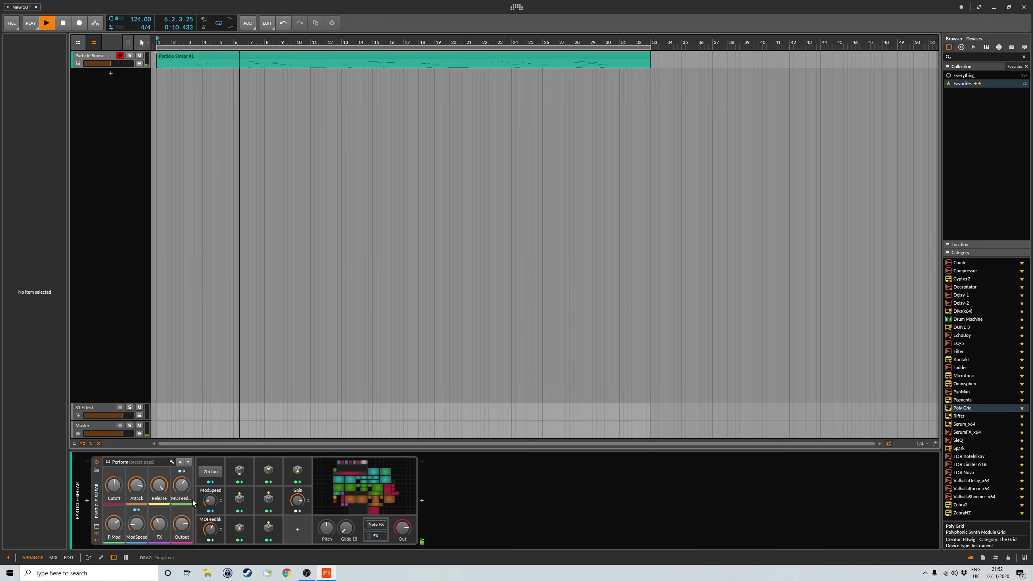
click(297, 530)
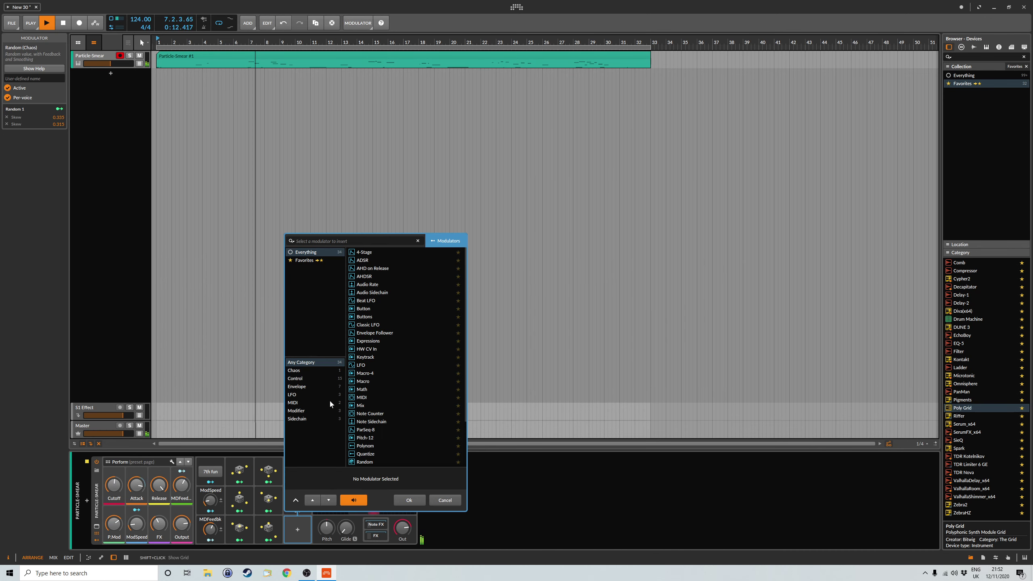
double_click(365, 462)
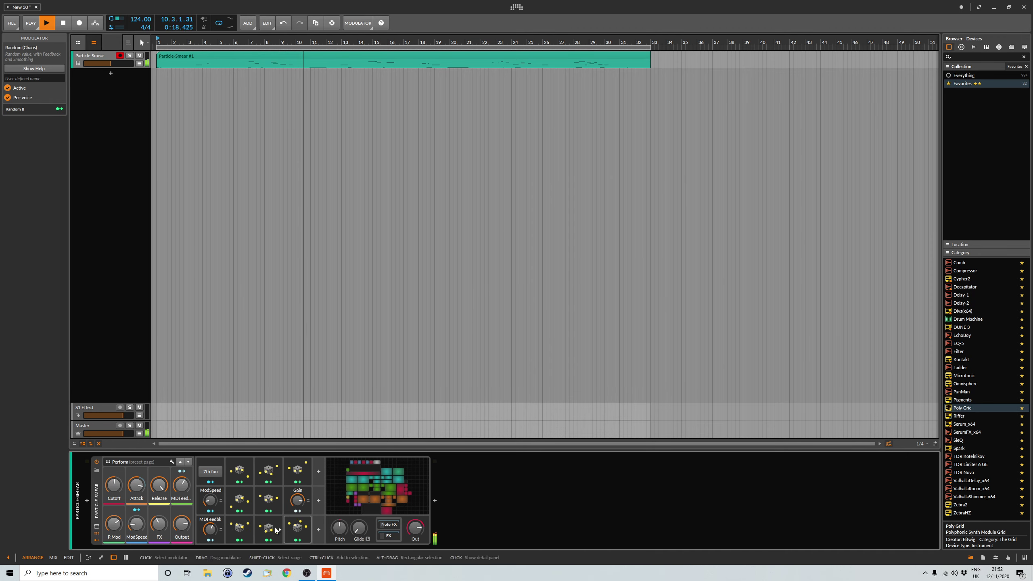
click(318, 472)
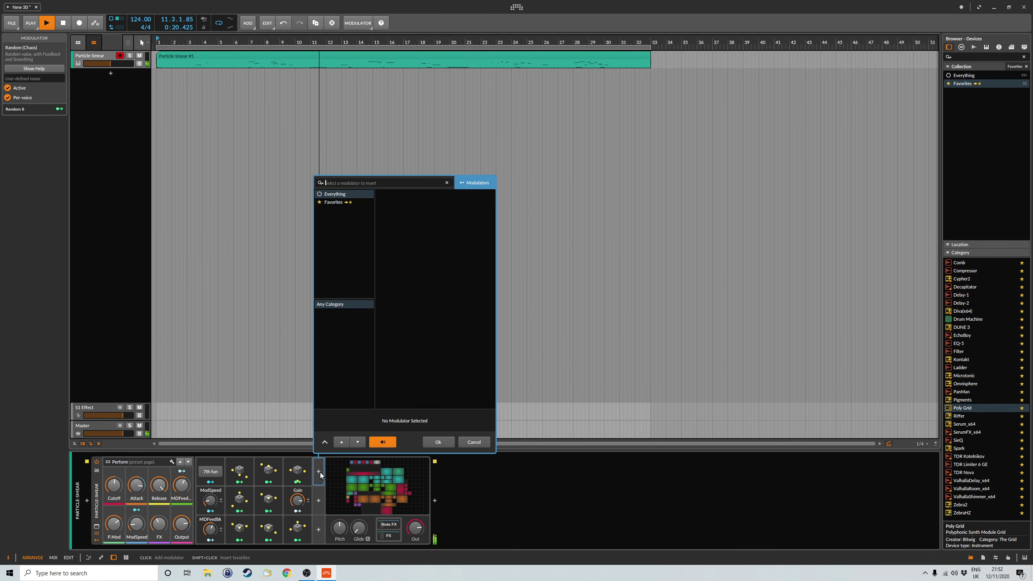
click(397, 404)
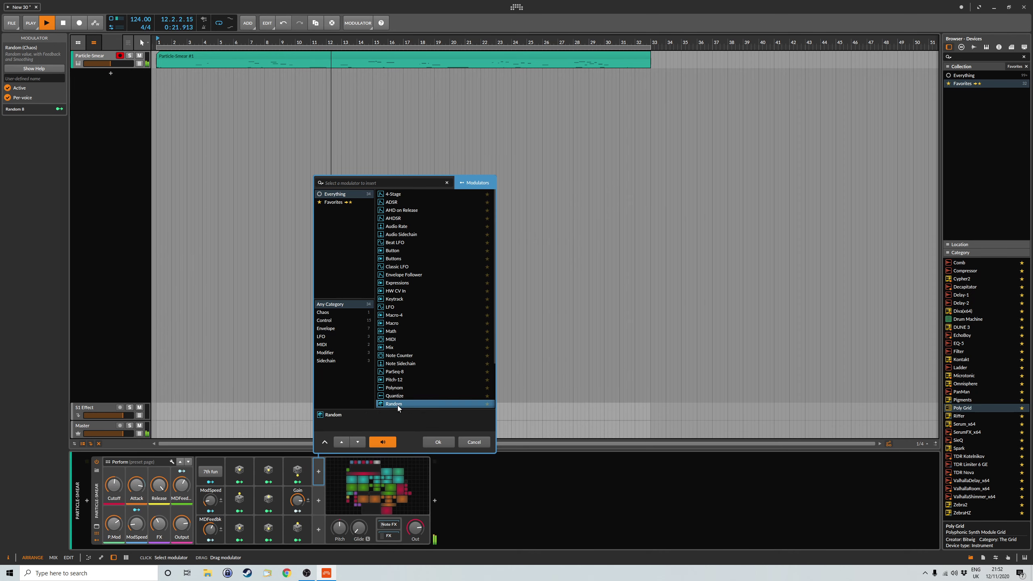
click(438, 441)
- Map the newest Random modulator to Cutoff with an amount of 32.00 and show the modulator's settings
click(327, 482)
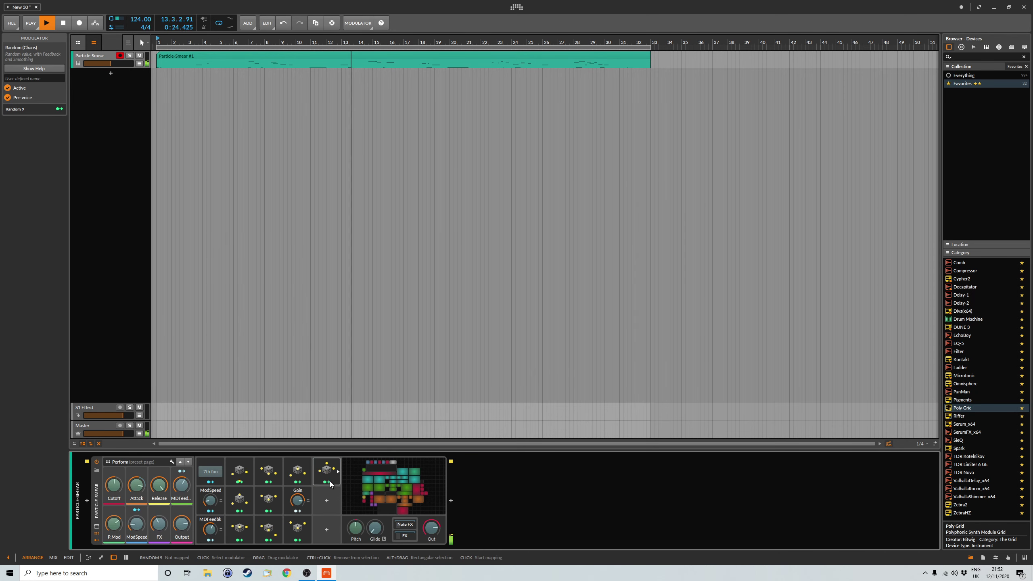
drag(118, 492, 118, 482)
click(327, 482)
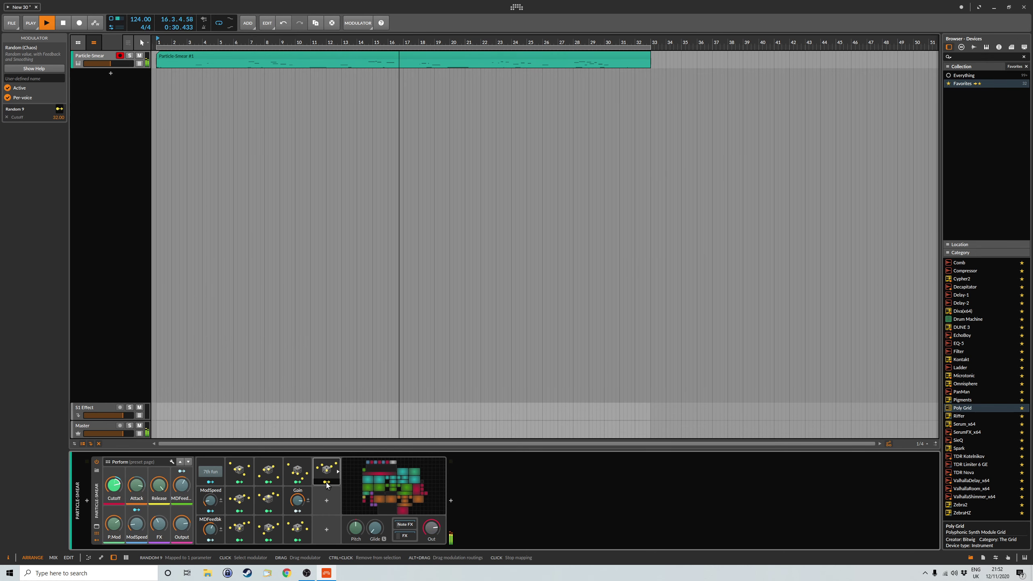
click(327, 478)
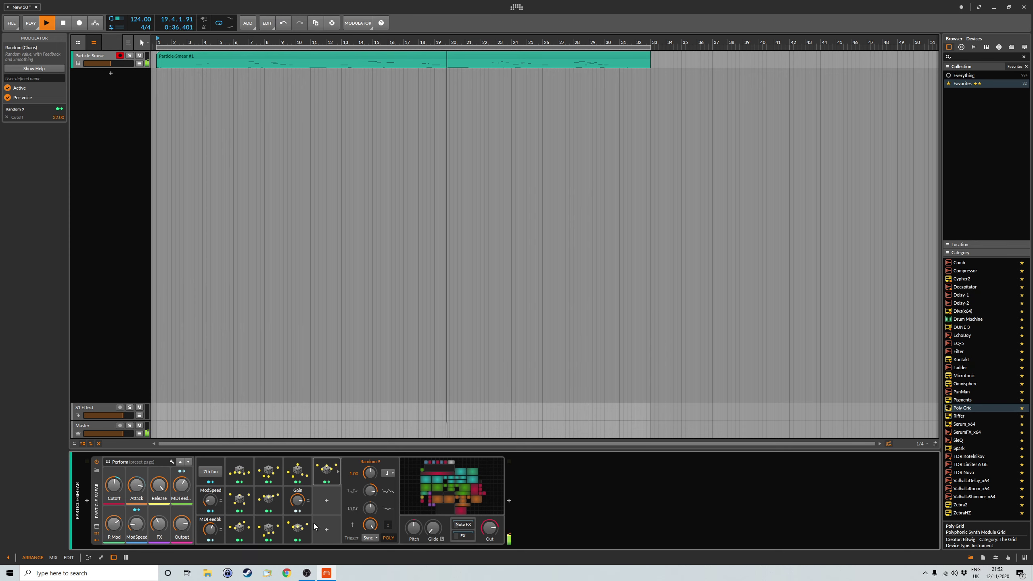
- Lower the Cutoff and FX controls of the Particle-Smear device and save the project
mouse_move(114, 484)
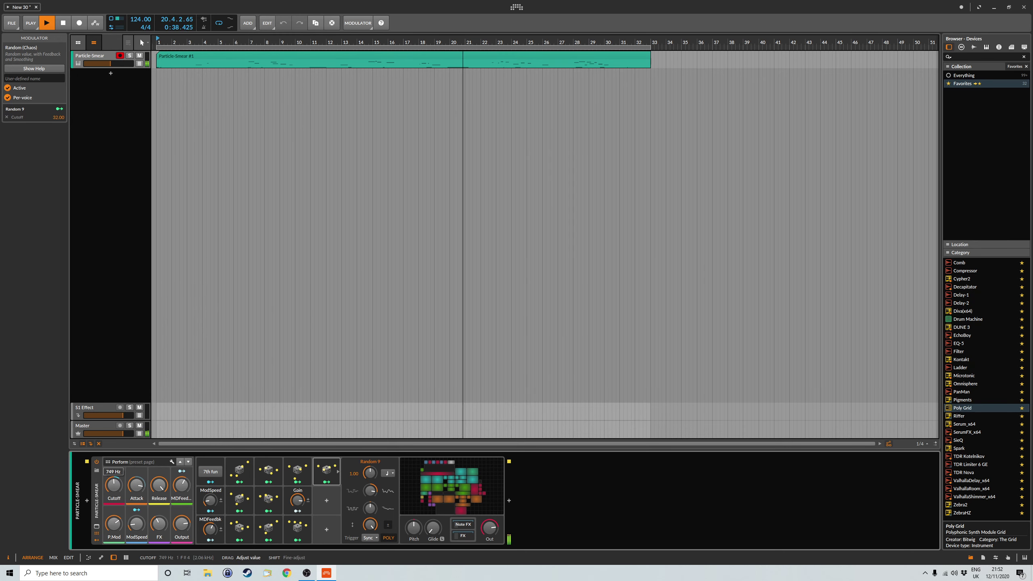
drag(114, 484, 117, 488)
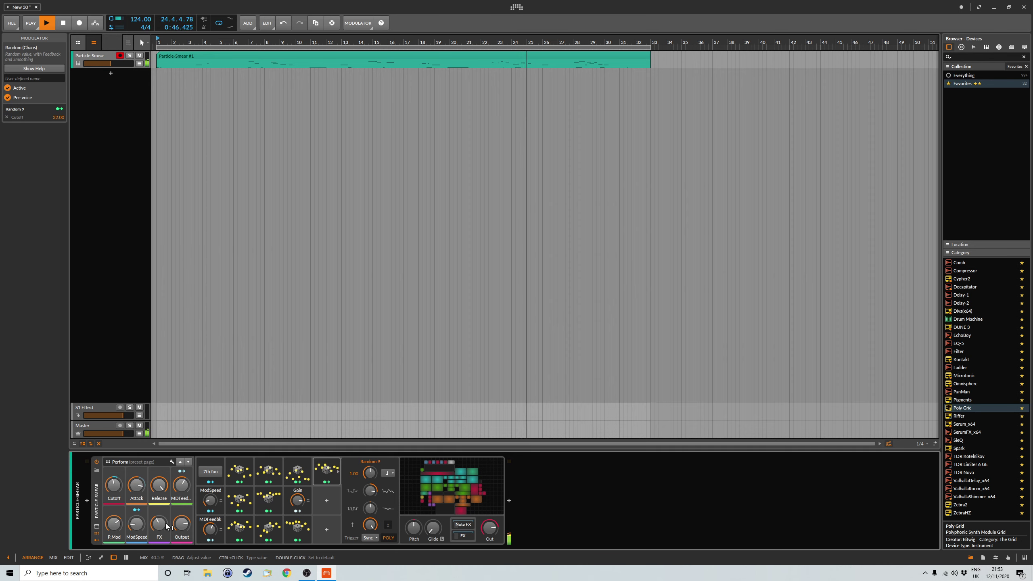
key(ctrl+s)
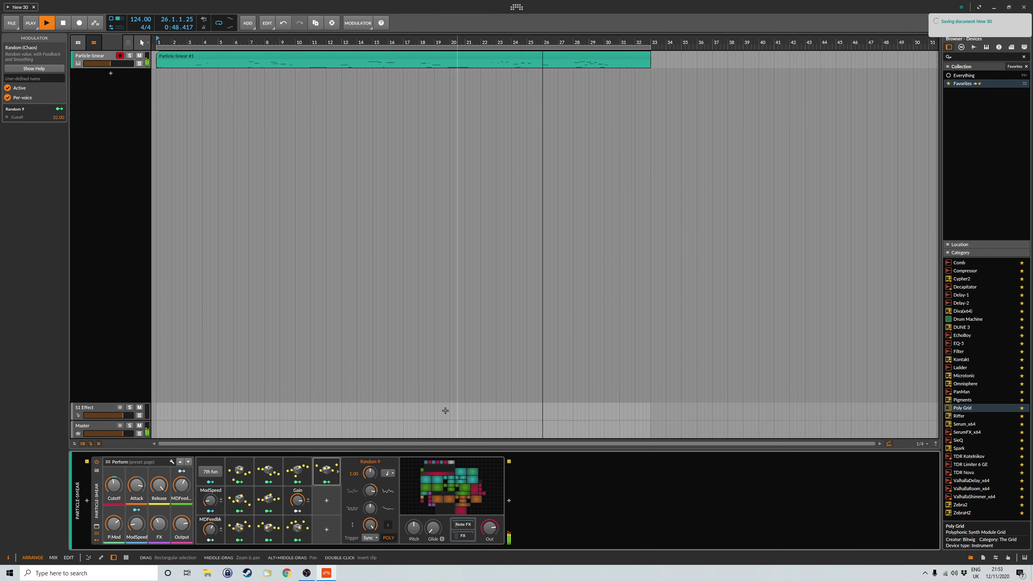
drag(159, 523, 159, 530)
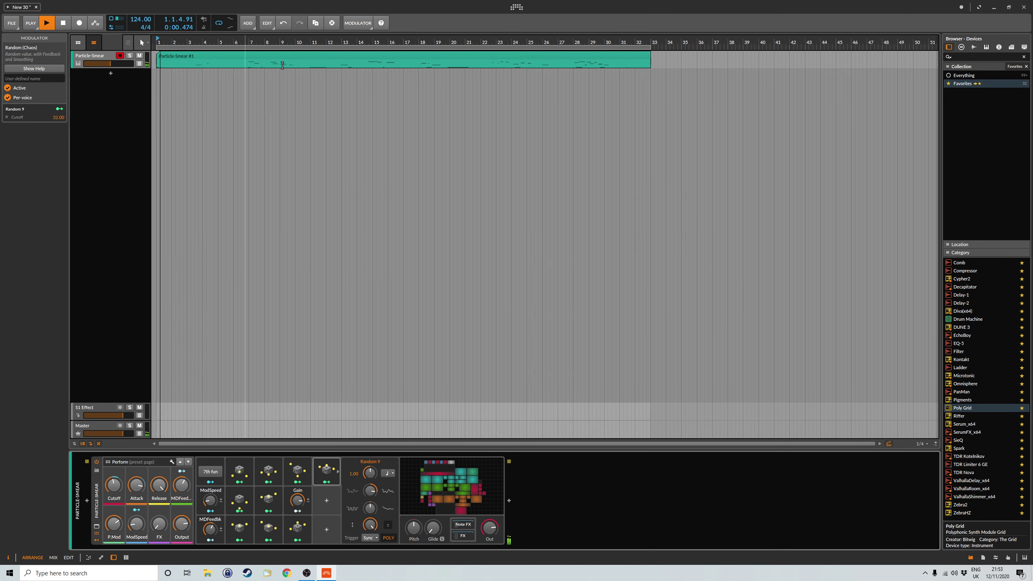
- Extend the recorded clip and the loop region to bar 34 and bounce the clip in place to audio
mouse_move(653, 46)
mouse_down()
mouse_move(668, 47)
mouse_move(666, 58)
mouse_up()
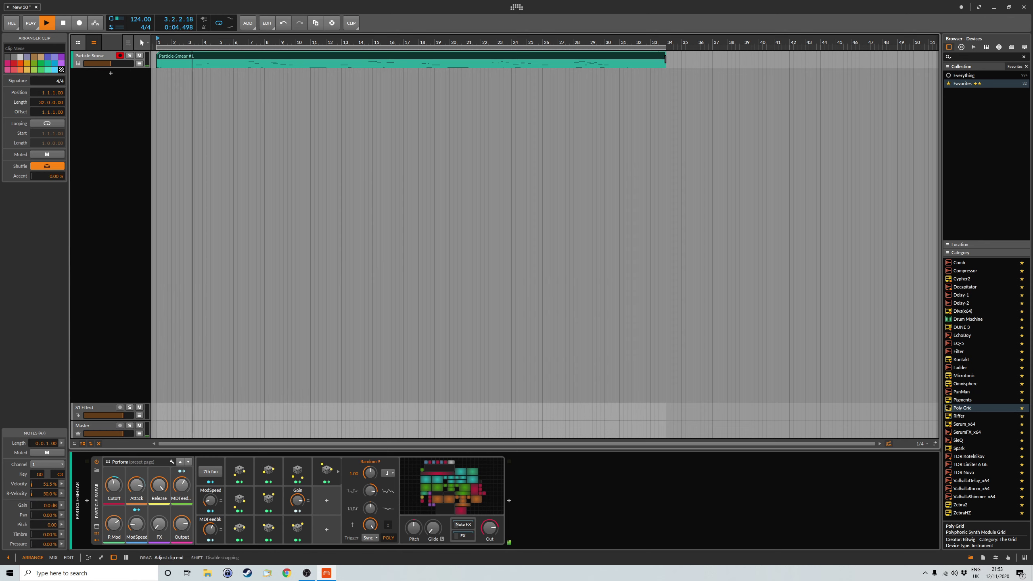
right_click(378, 54)
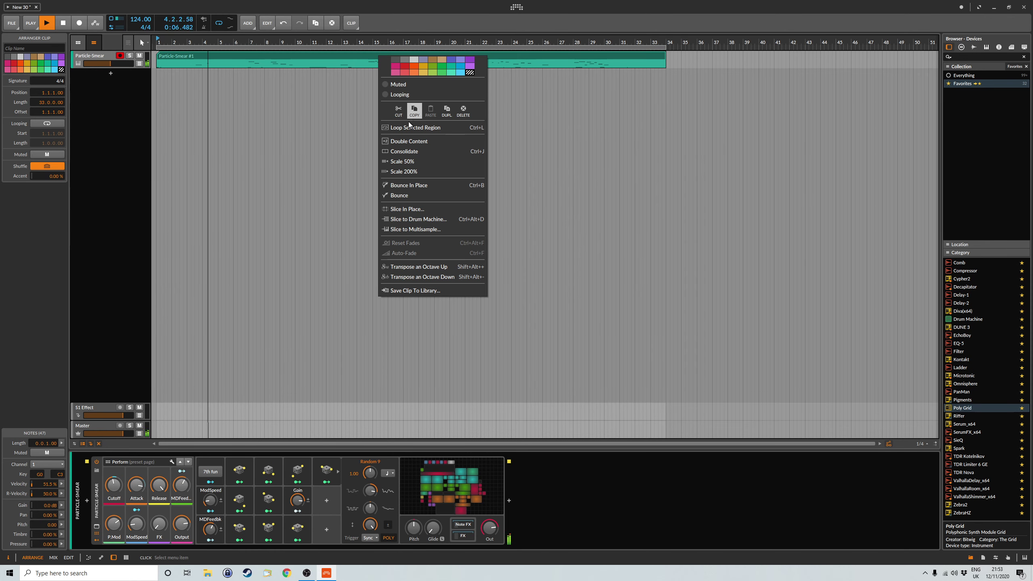
click(408, 185)
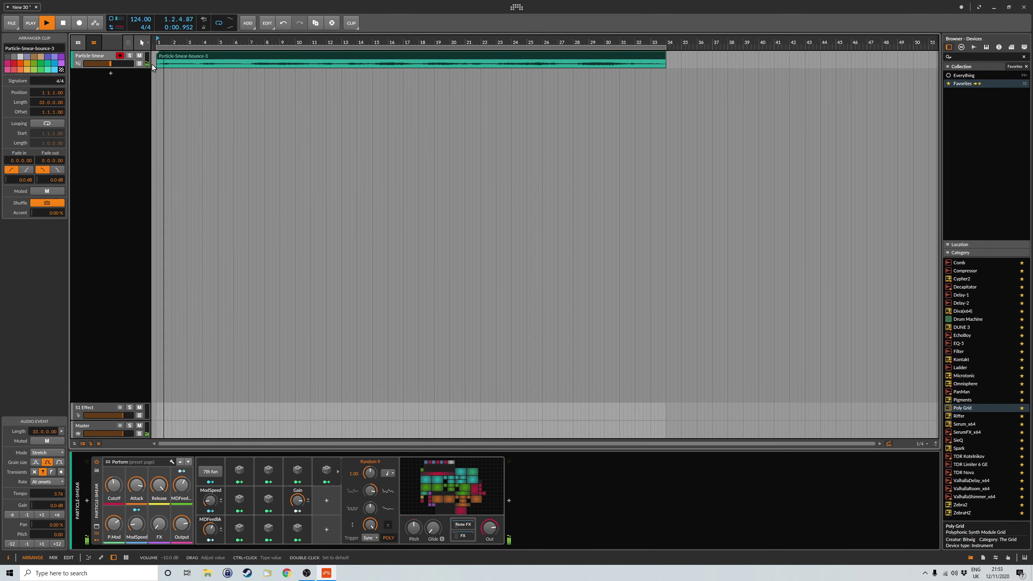
- Trim the bounced audio clip and the loop region back to 32 bars
drag(665, 60, 651, 68)
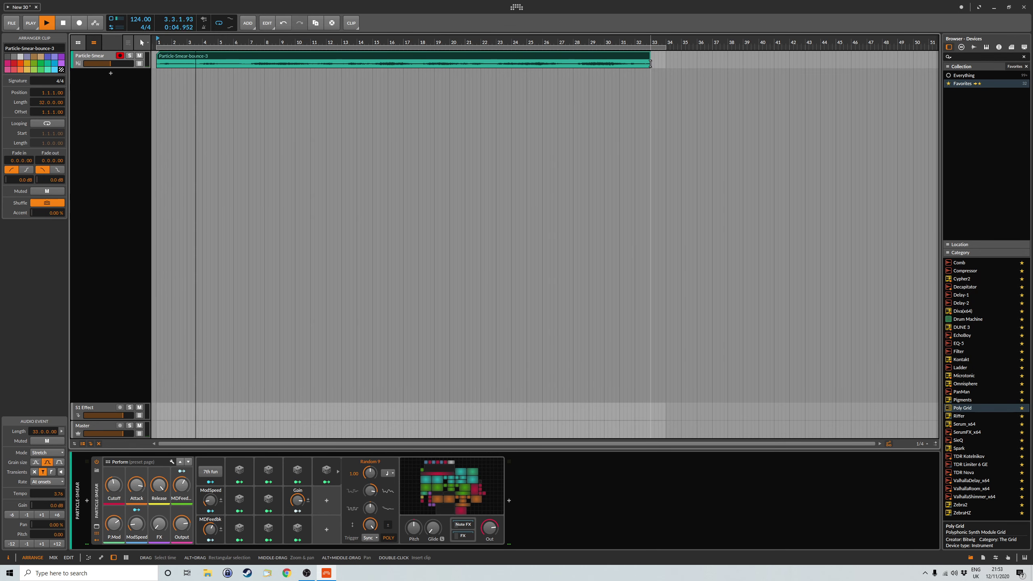
drag(644, 64, 651, 47)
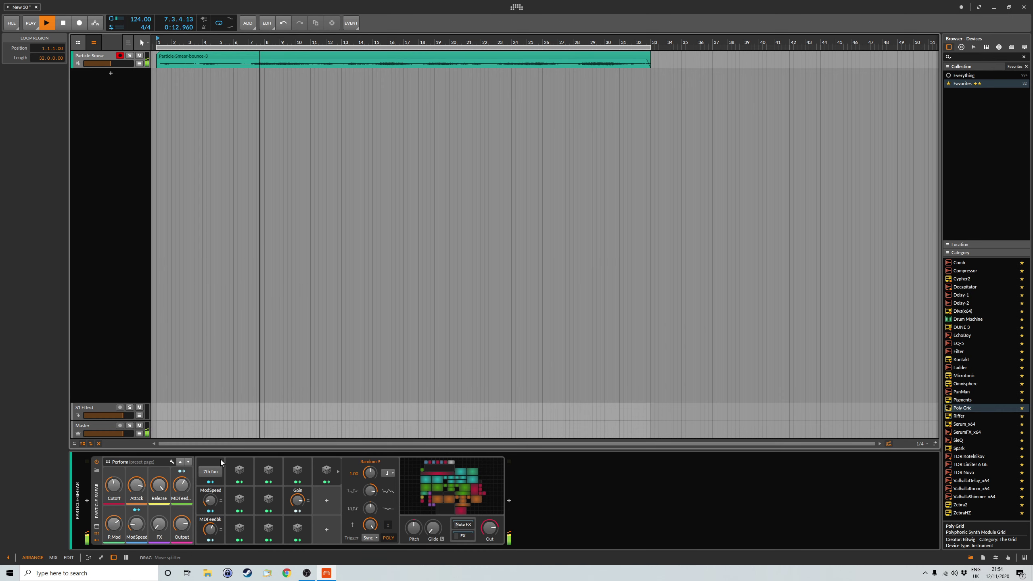
- Disable the Particle-Smear device and insert ValhallaDelay_x64 after it in the device chain
click(97, 462)
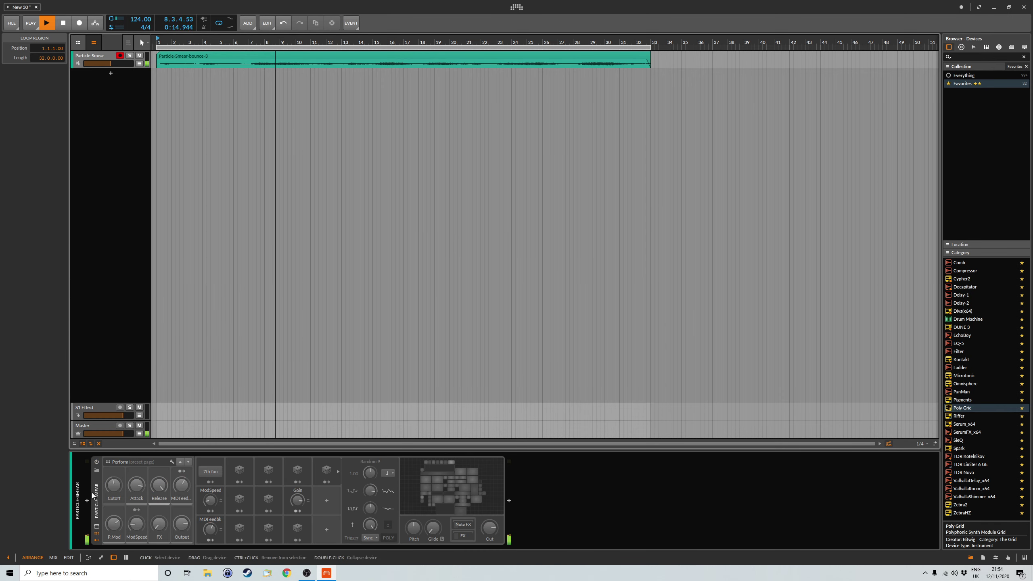
click(509, 500)
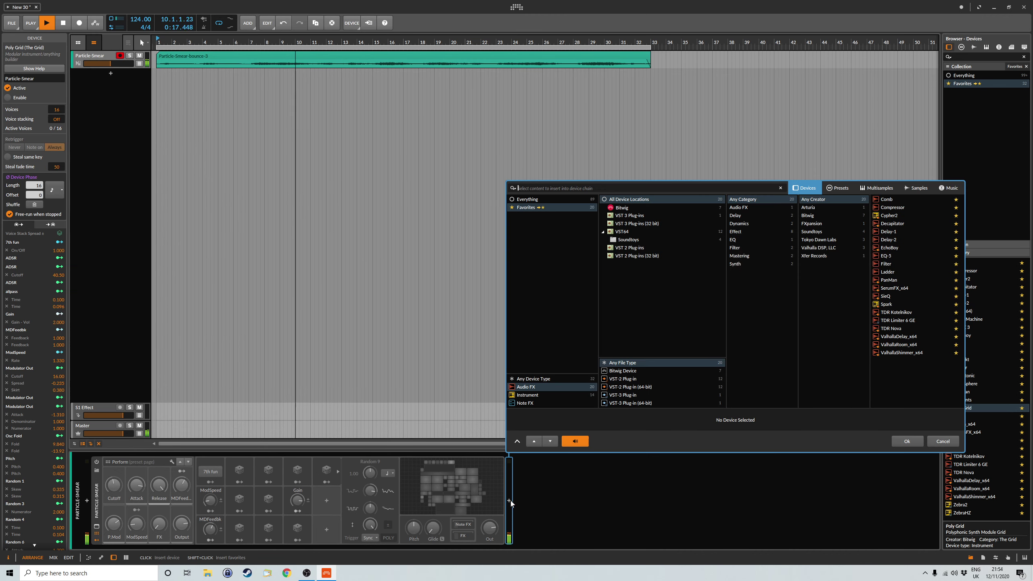
click(909, 336)
click(917, 440)
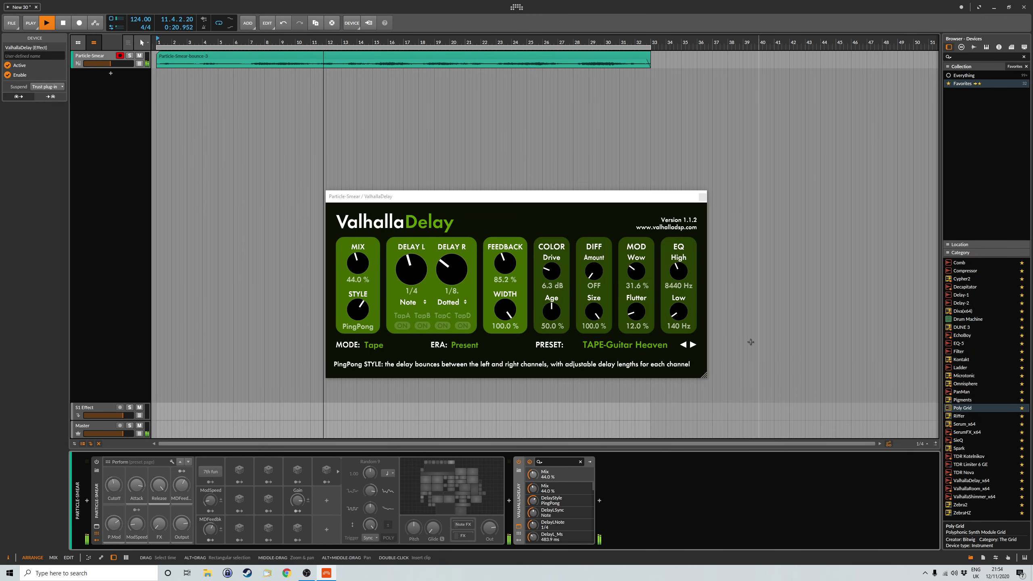
- Insert ValhallaShimmer_x64 after the delay, set its mix to 0.39 and close its window
click(599, 501)
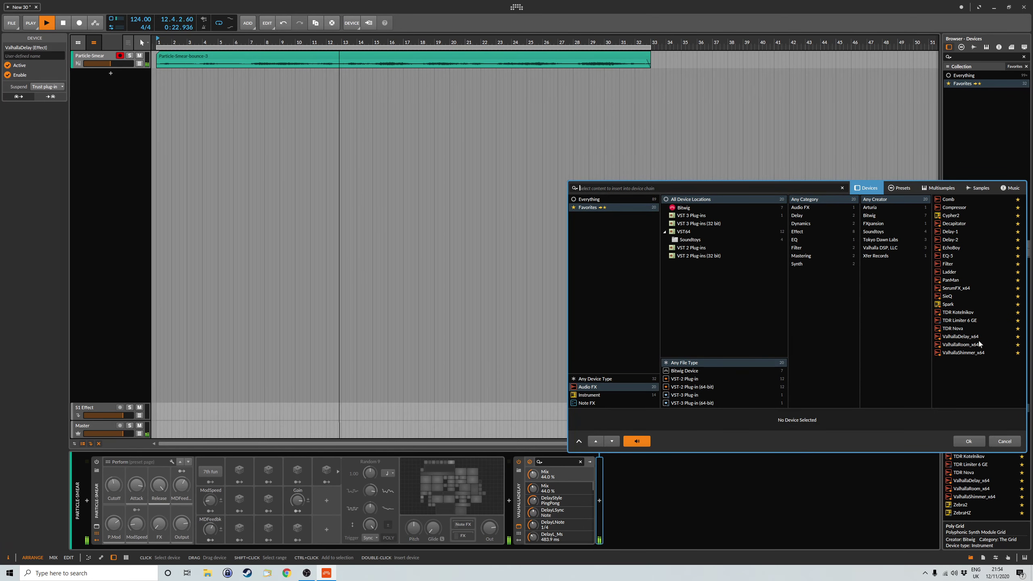
click(970, 352)
click(970, 438)
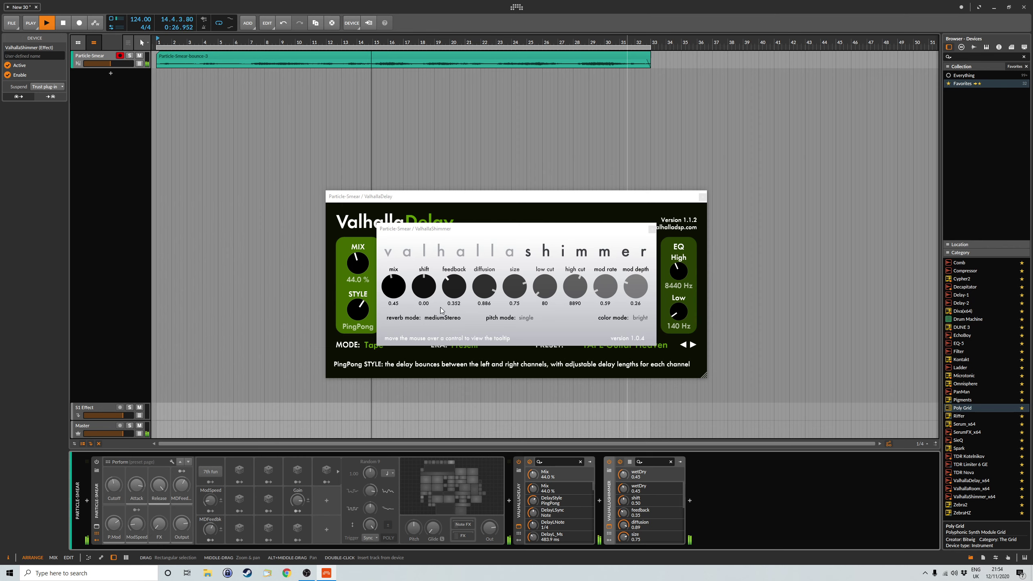
click(402, 288)
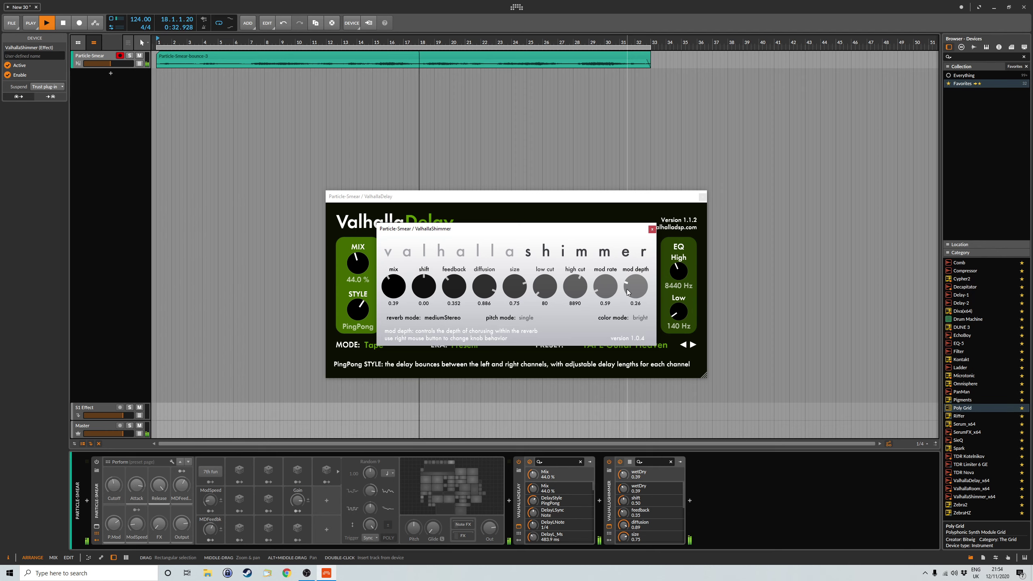
click(653, 229)
- Set ValhallaDelay's high EQ to 10260 Hz, feedback to 77.2 % and mix to 41.6 %, and close its window
drag(678, 273, 685, 269)
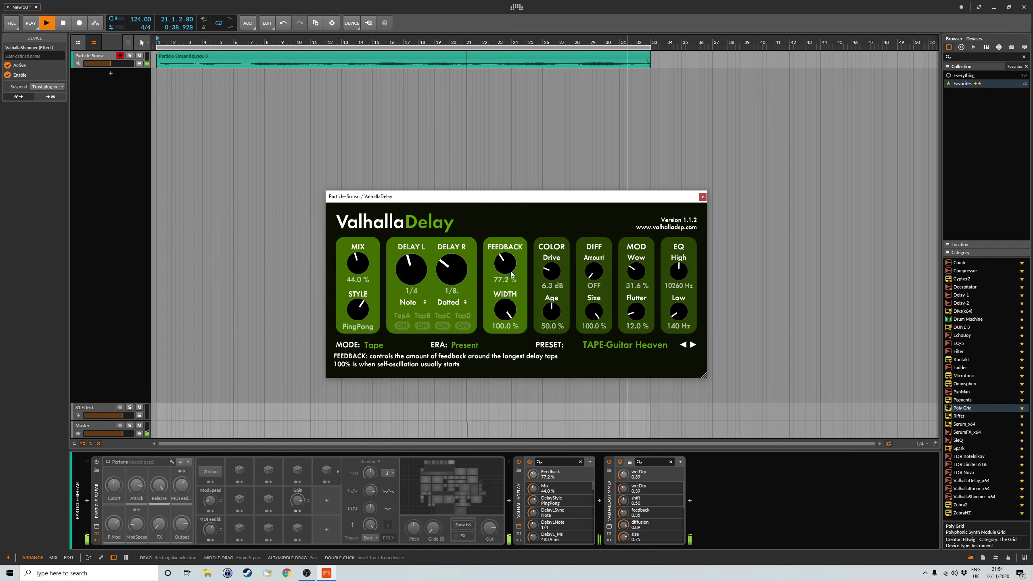
drag(365, 266, 366, 268)
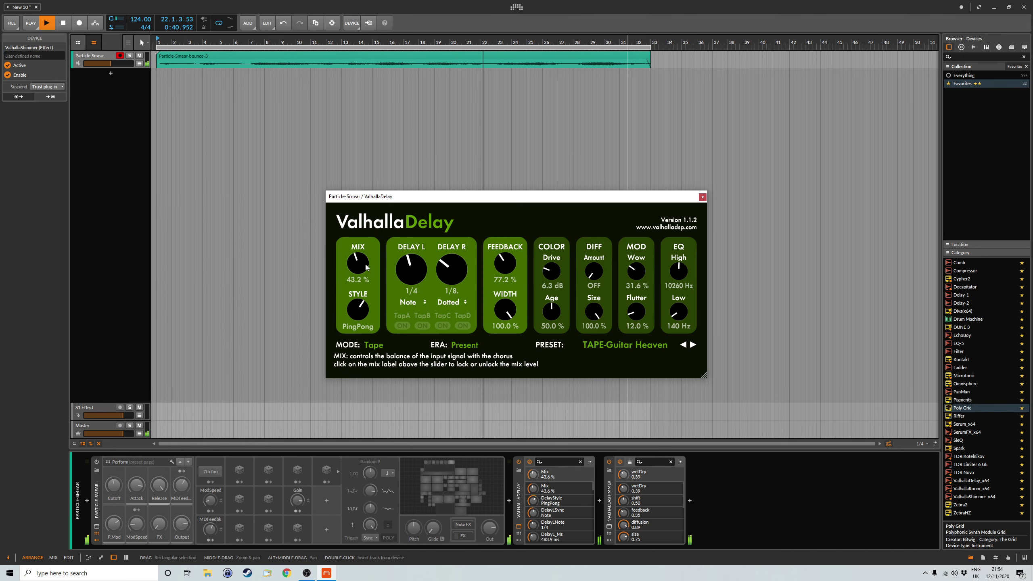
click(703, 197)
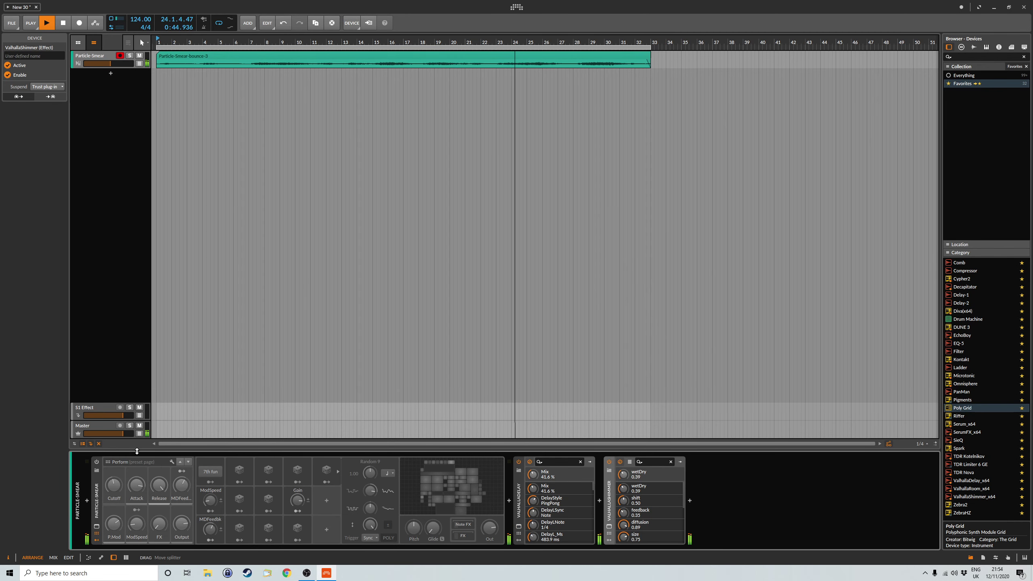
- Delete the disabled Particle-Smear device from the track's device chain
click(99, 478)
right_click(98, 478)
click(186, 497)
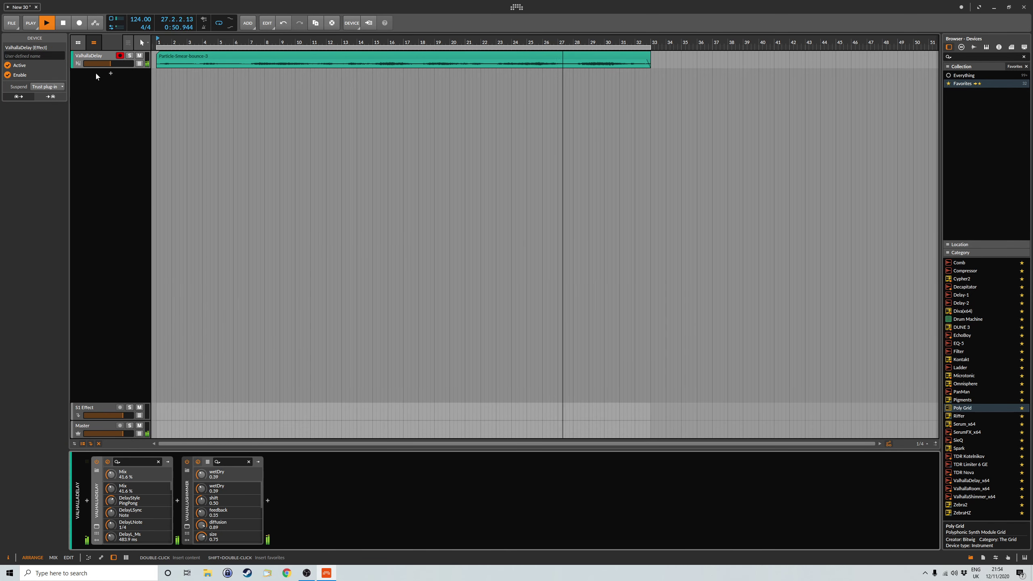
- Save the project and add a new Poly Grid instrument track below the ValhallaDelay track
key(ctrl+s)
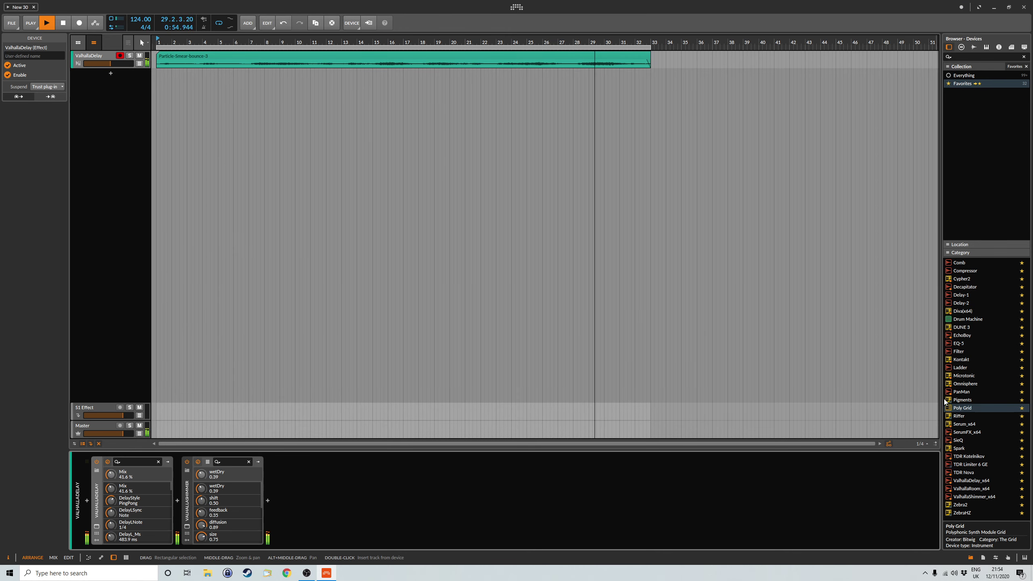
drag(954, 408, 390, 113)
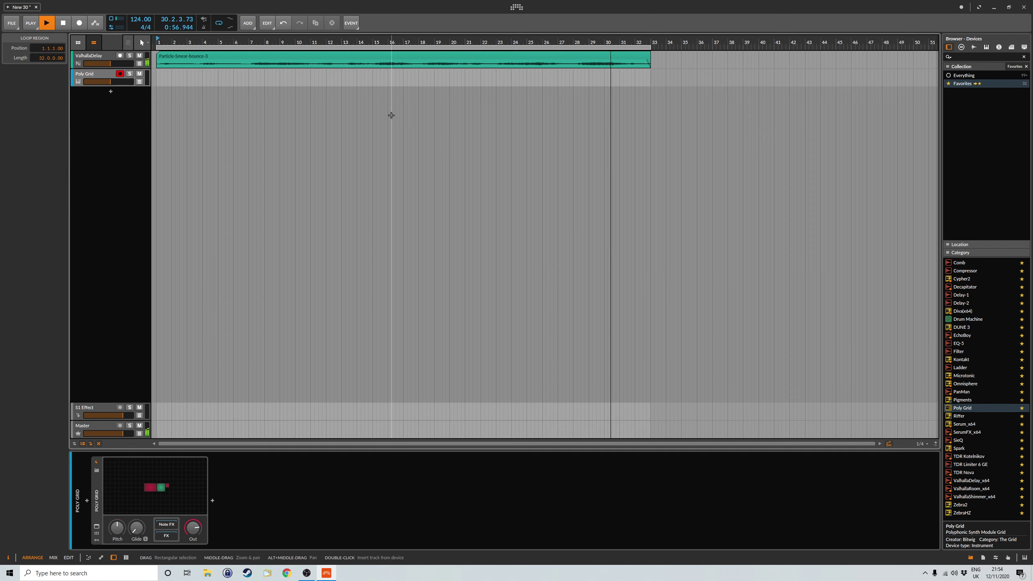
- Load the Skinjob preset by creator Polarity into the new Poly Grid and view its patch in the Grid editor
click(96, 471)
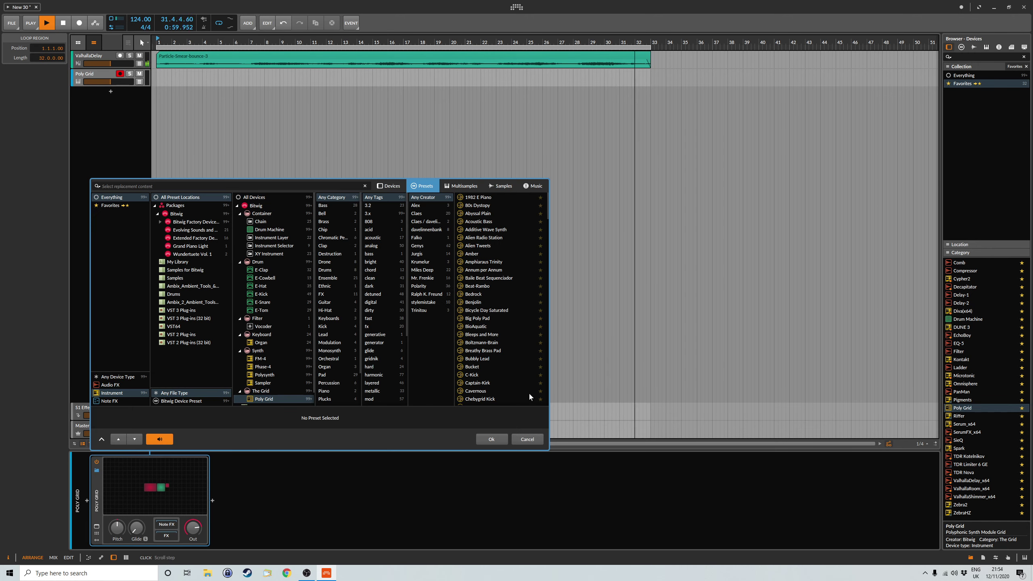
click(419, 286)
scroll(525, 364, down, 3)
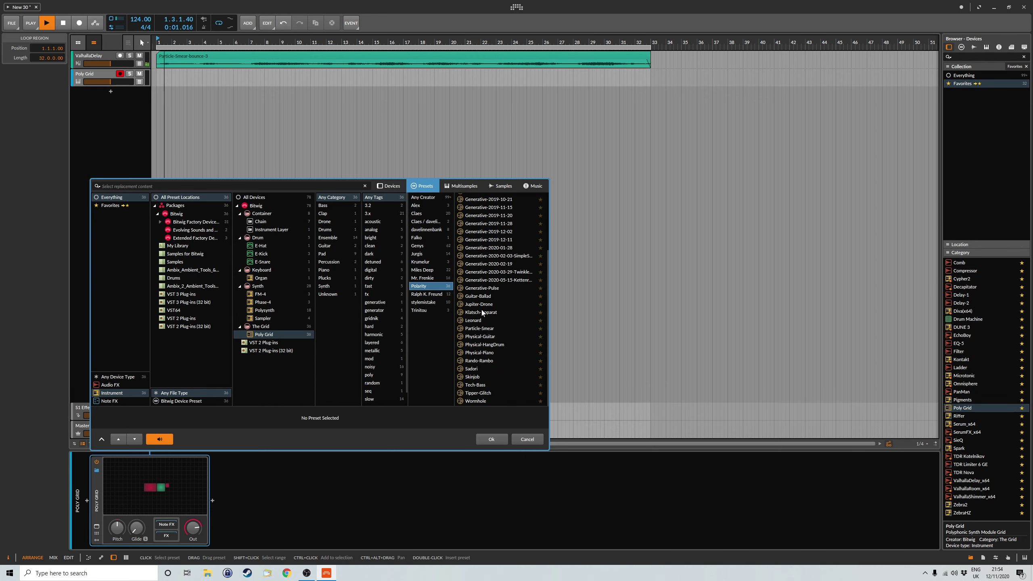
click(479, 378)
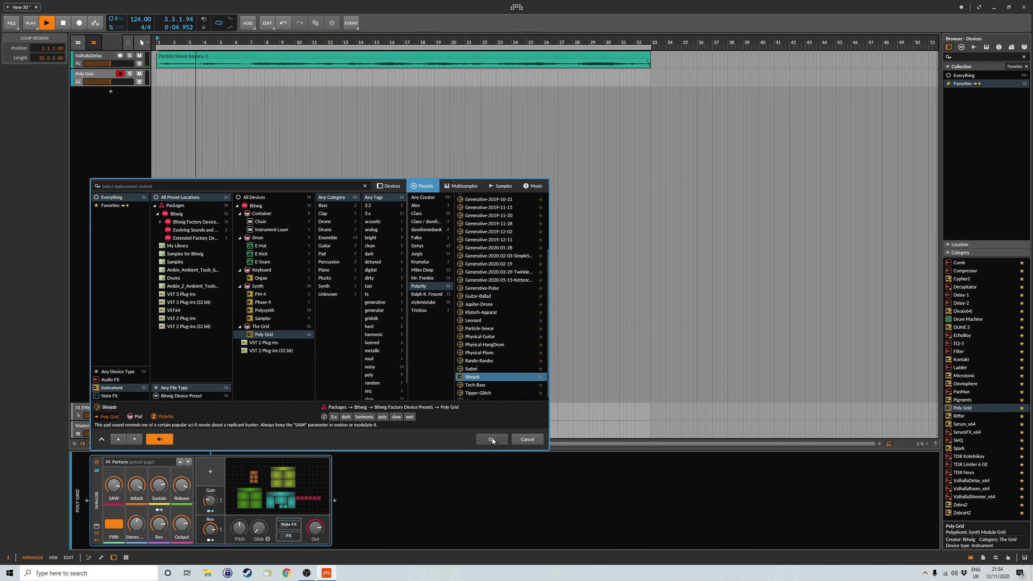
click(492, 439)
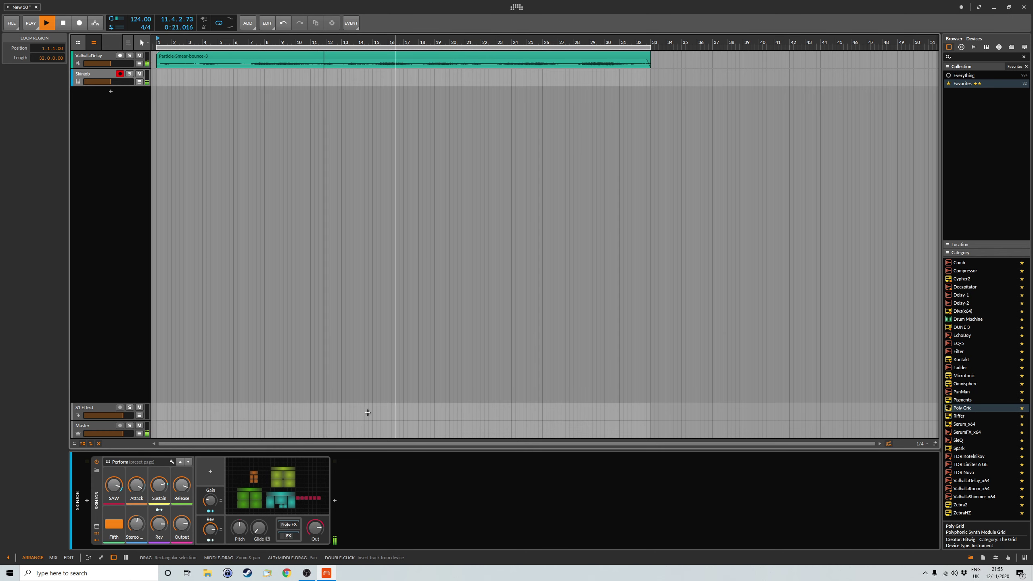
click(297, 489)
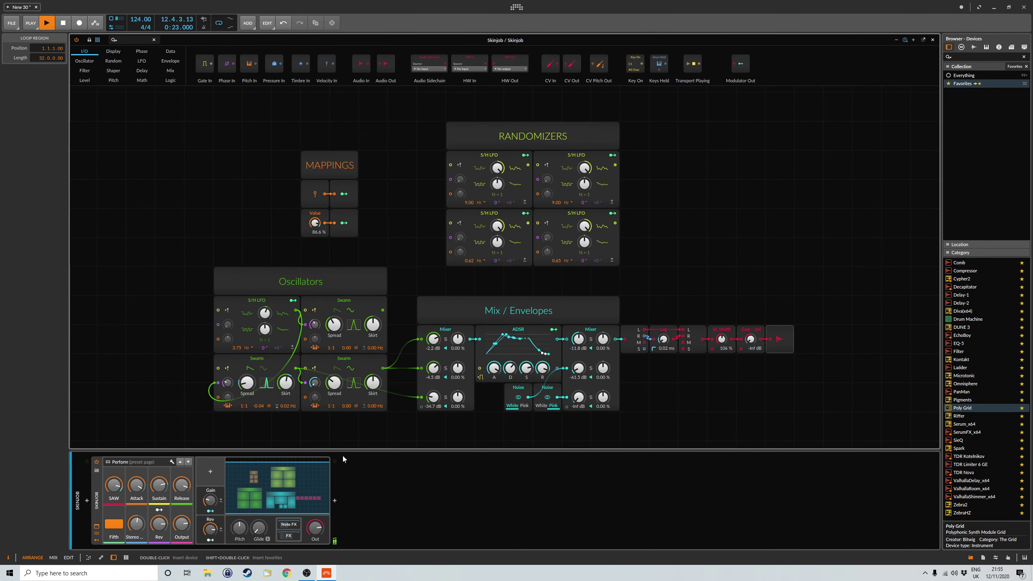
click(933, 41)
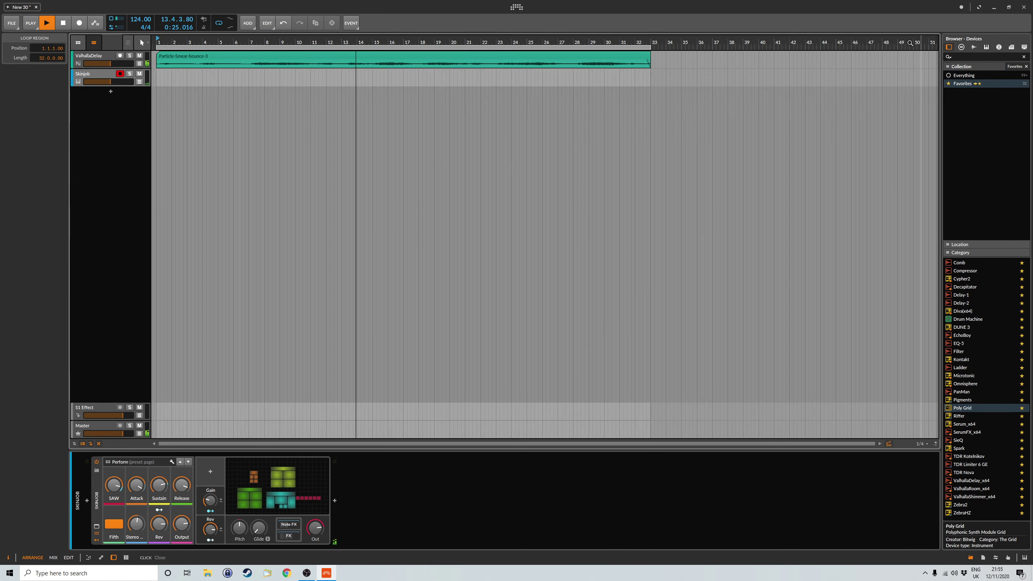
- Insert ValhallaDelay_x64 and ValhallaShimmer_x64 after the Skinjob instrument and close both plug-in windows
click(335, 500)
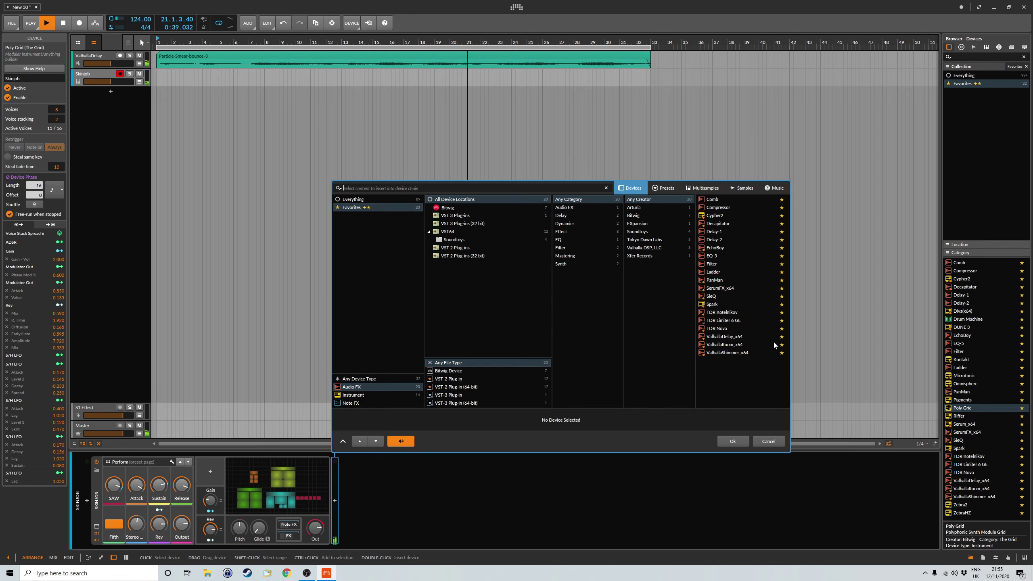
click(736, 337)
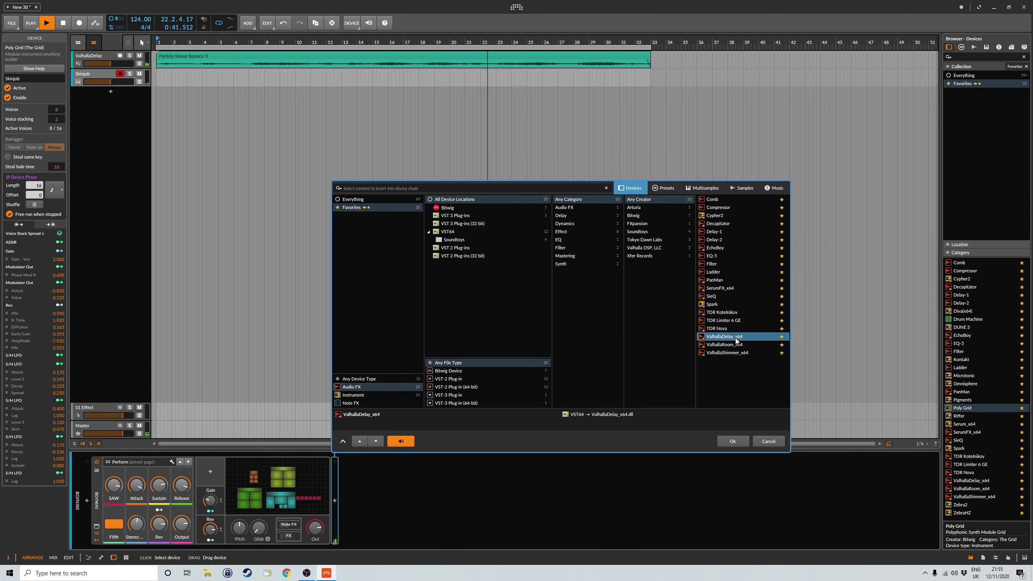
click(739, 439)
click(425, 501)
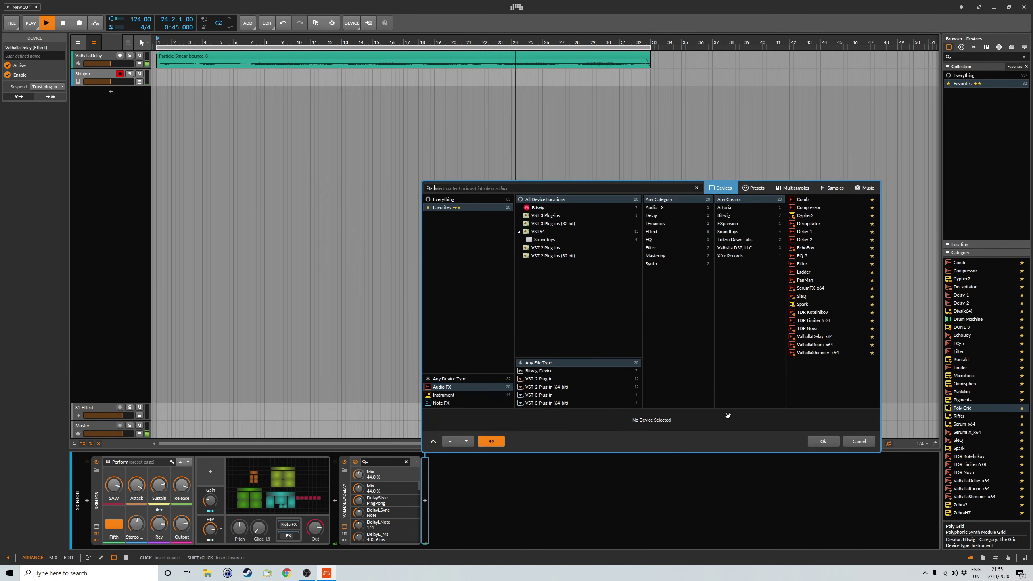
click(818, 350)
click(829, 439)
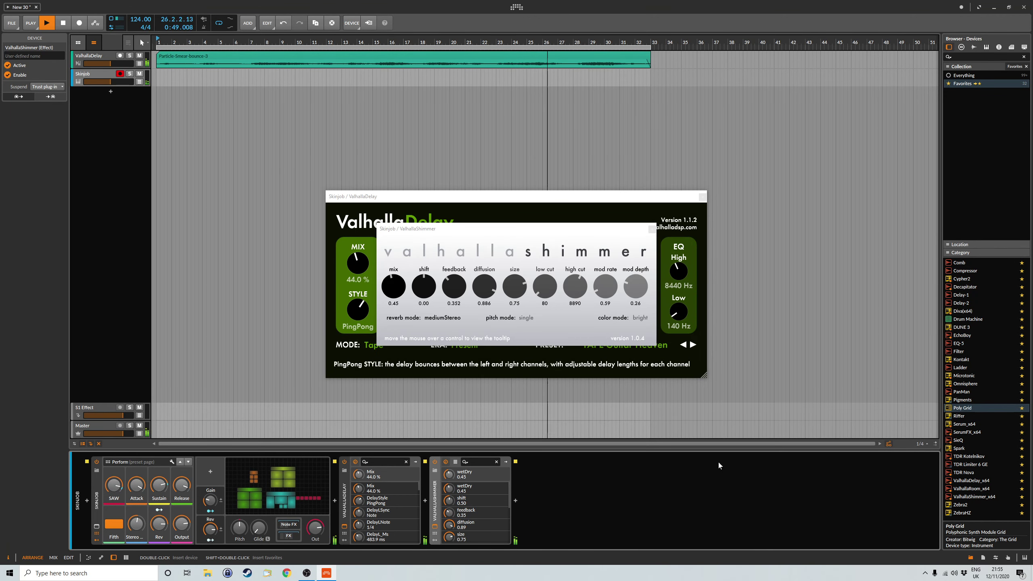
click(652, 229)
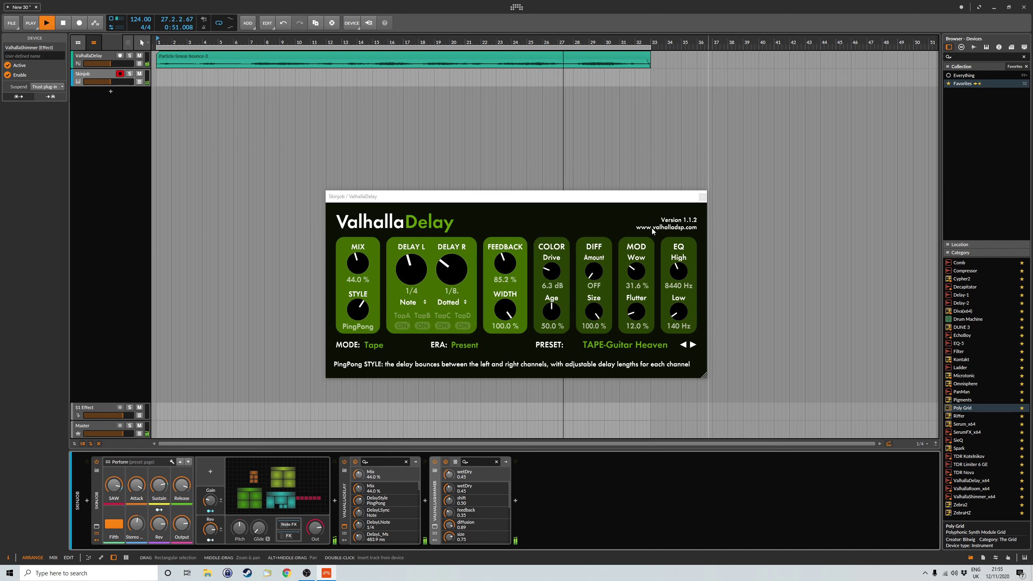
click(703, 197)
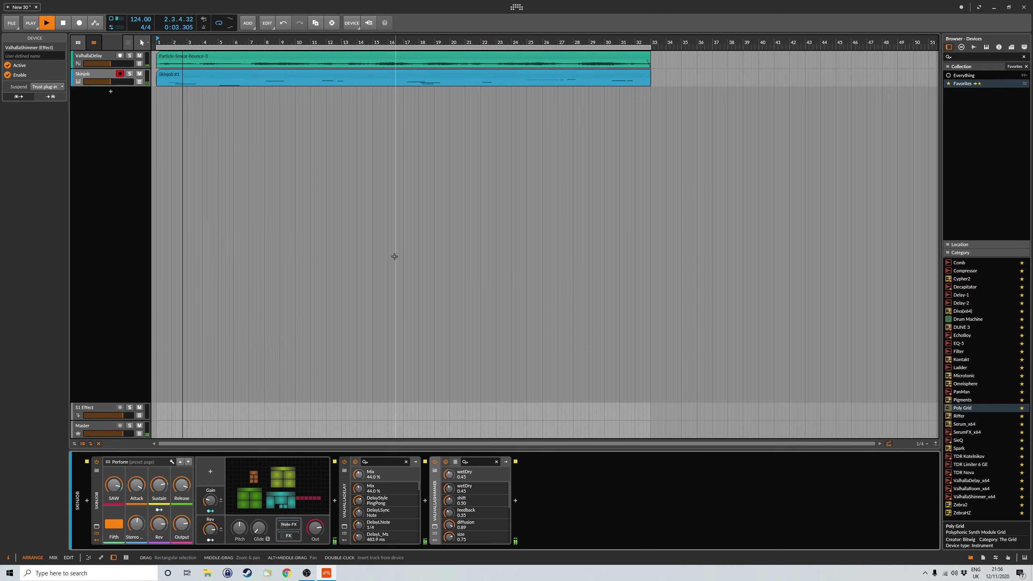
- Add a third track with a Poly Grid and load Polarity's Sadori preset into it
drag(968, 408, 418, 107)
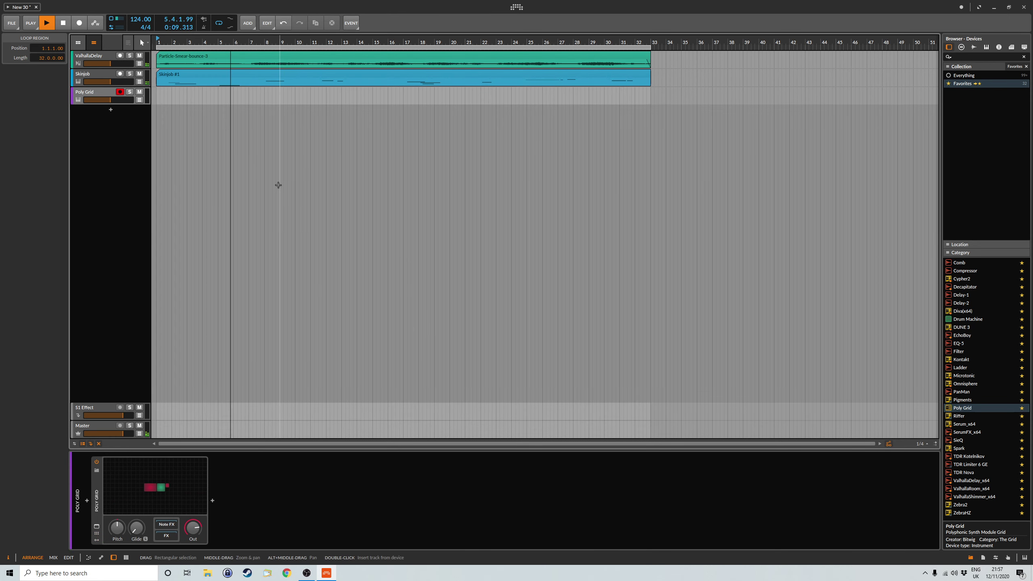
click(97, 470)
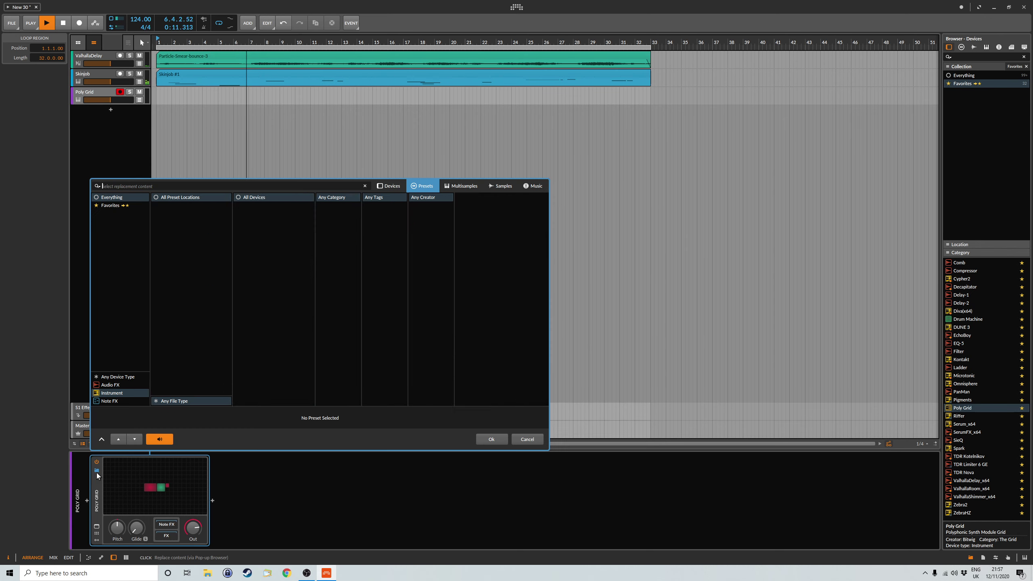
click(419, 286)
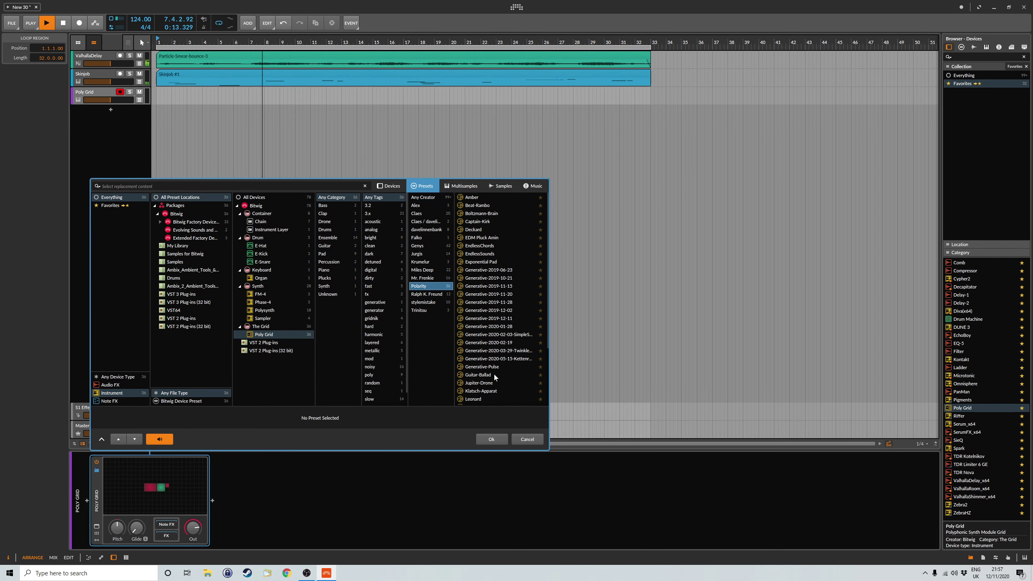
scroll(495, 375, down, 5)
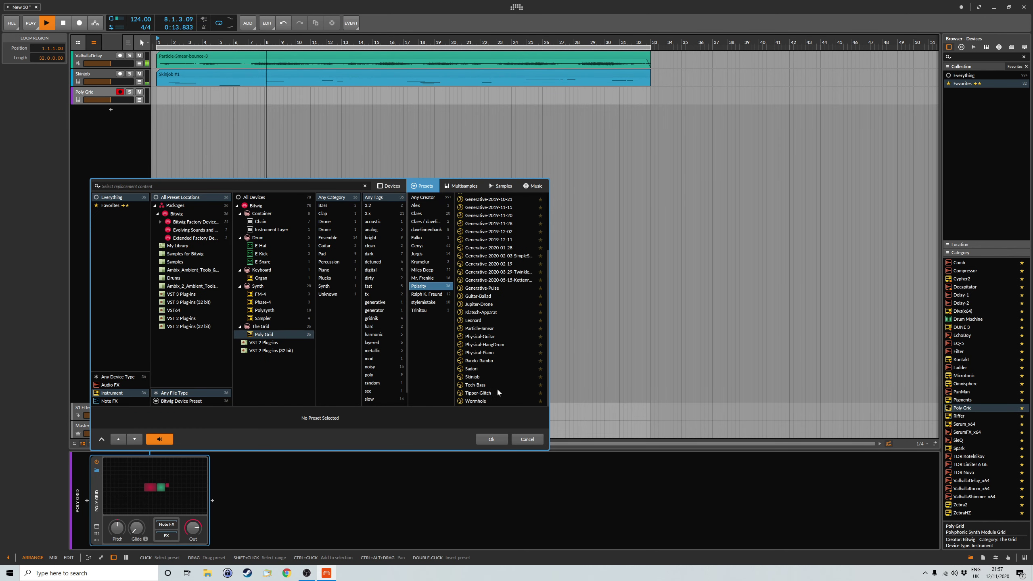
click(473, 369)
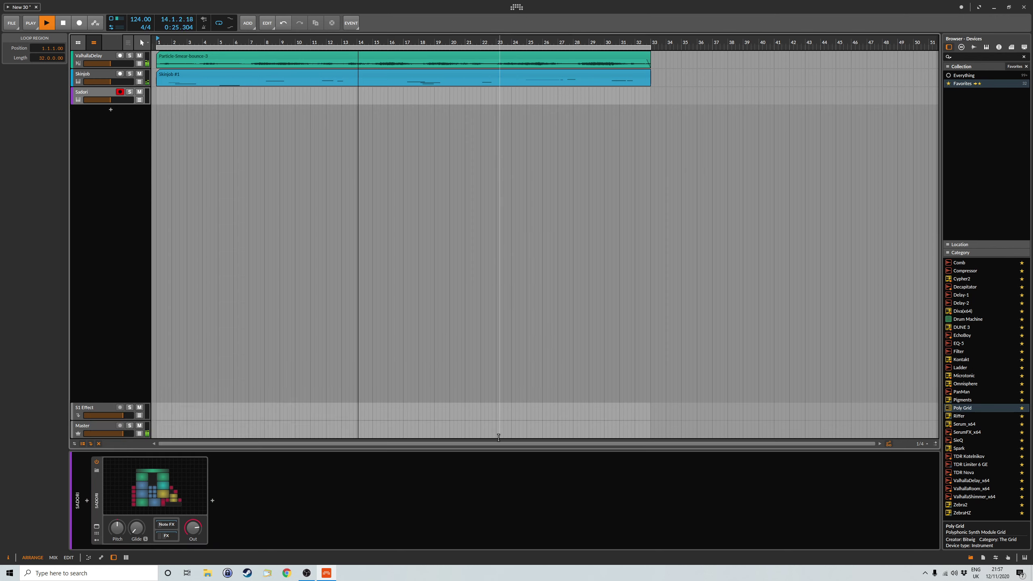
click(491, 438)
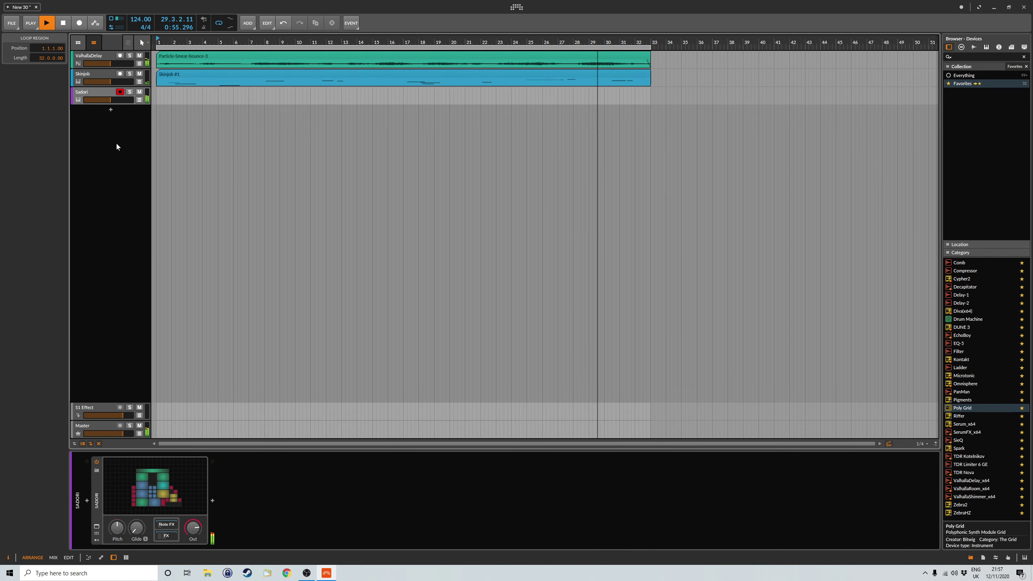
- Audition the Wormhole and Klatsch-Apparat presets, and replace Sadori with the Leonard preset
click(97, 473)
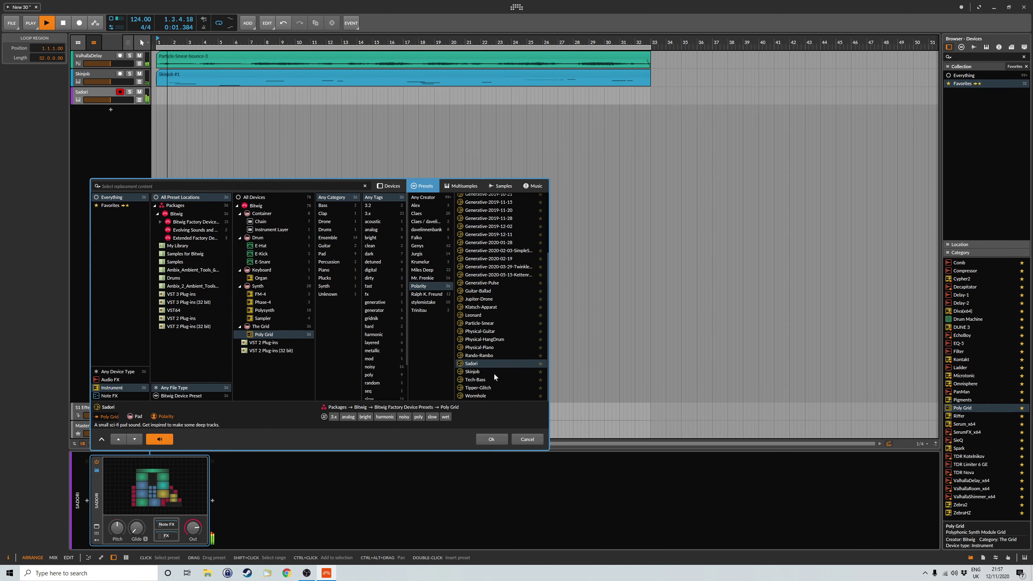
click(479, 396)
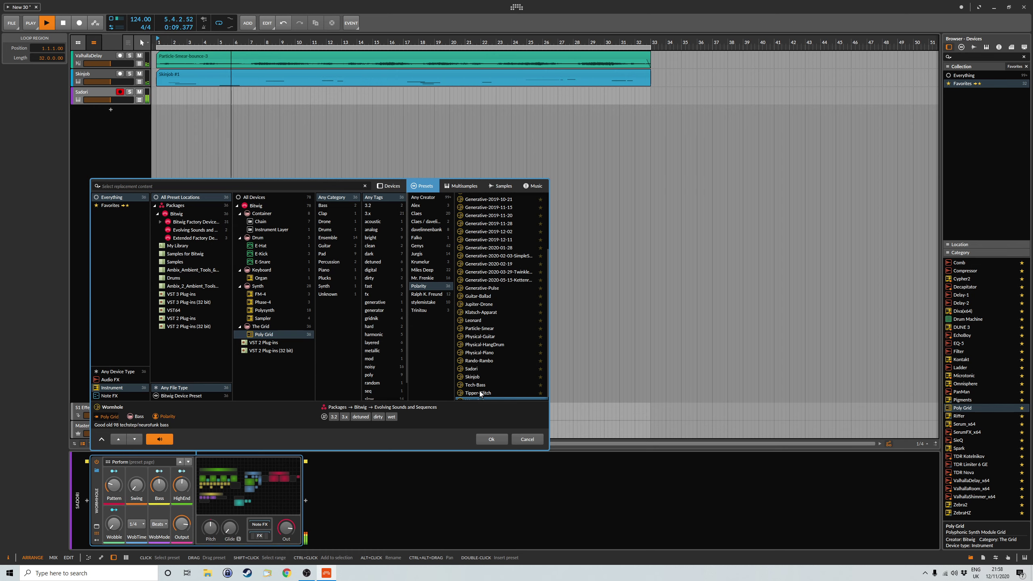
click(480, 312)
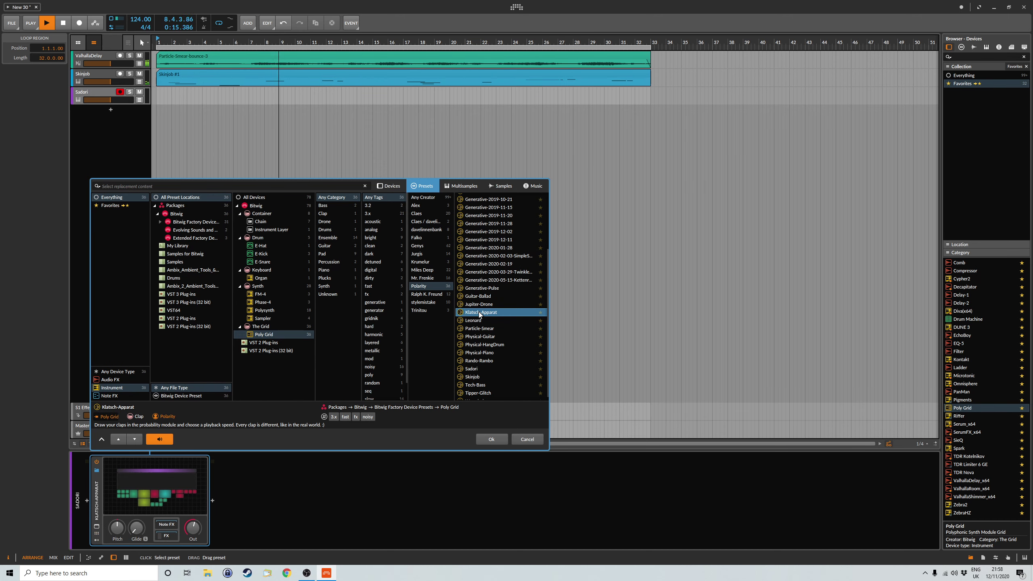
click(473, 321)
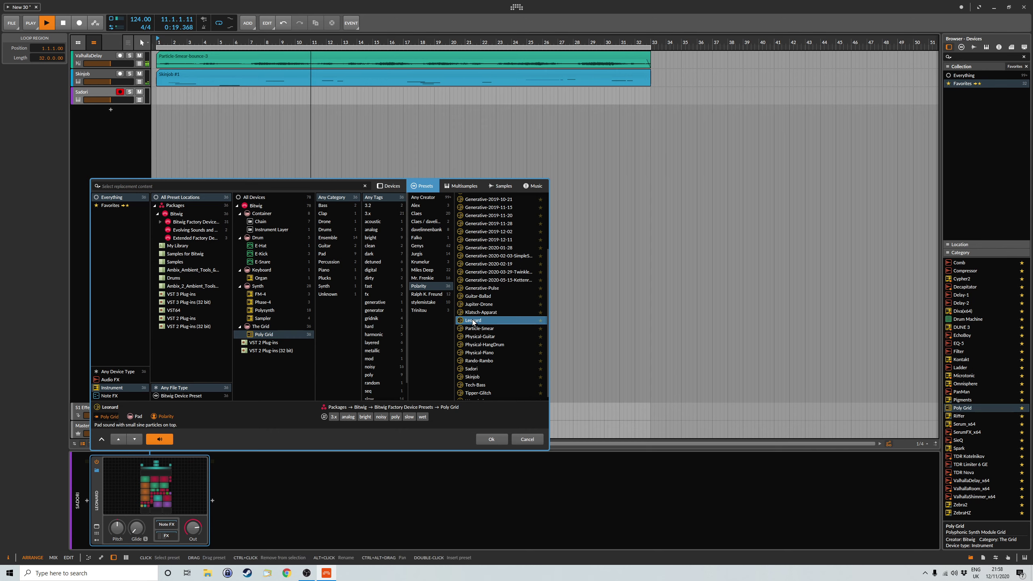
click(492, 438)
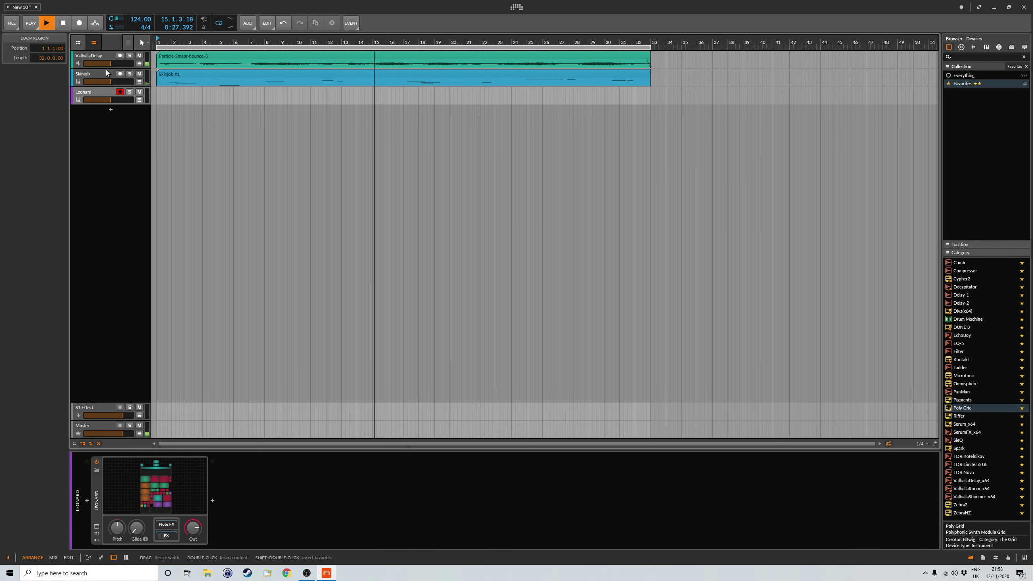
- Record a note performance on the Leonard track around the loop, end the recording and save the project
key(r)
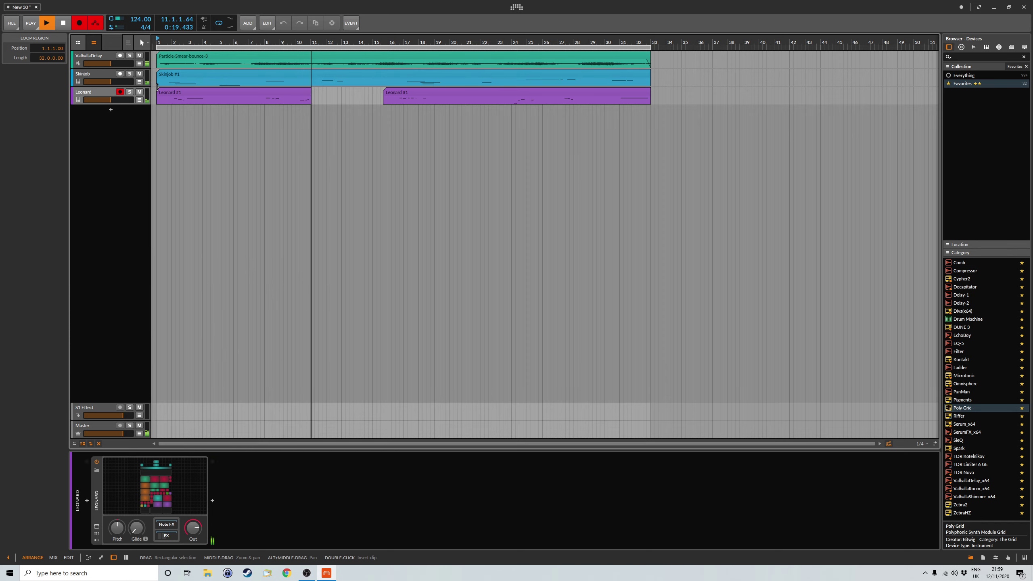
click(79, 23)
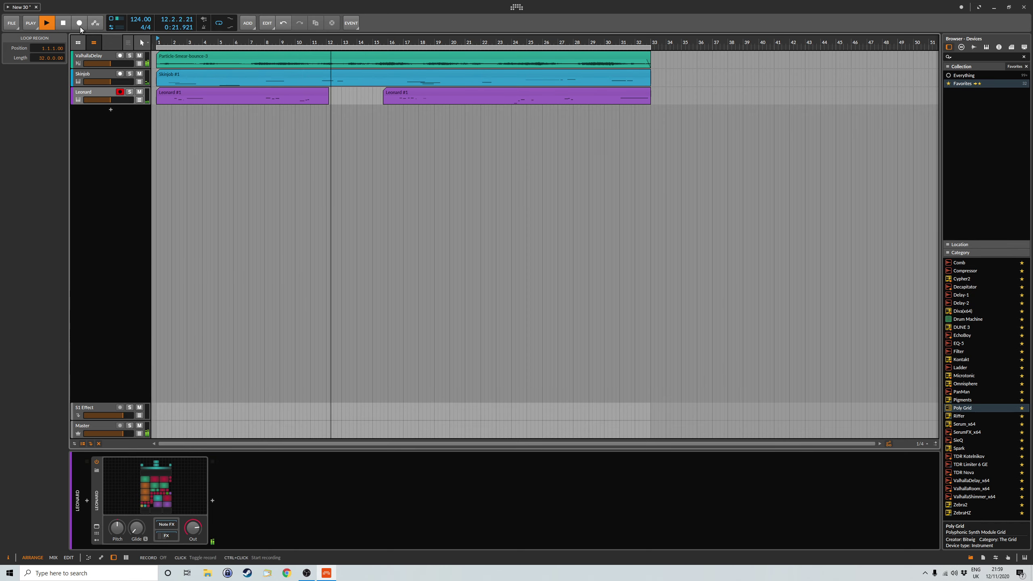
click(11, 23)
click(22, 63)
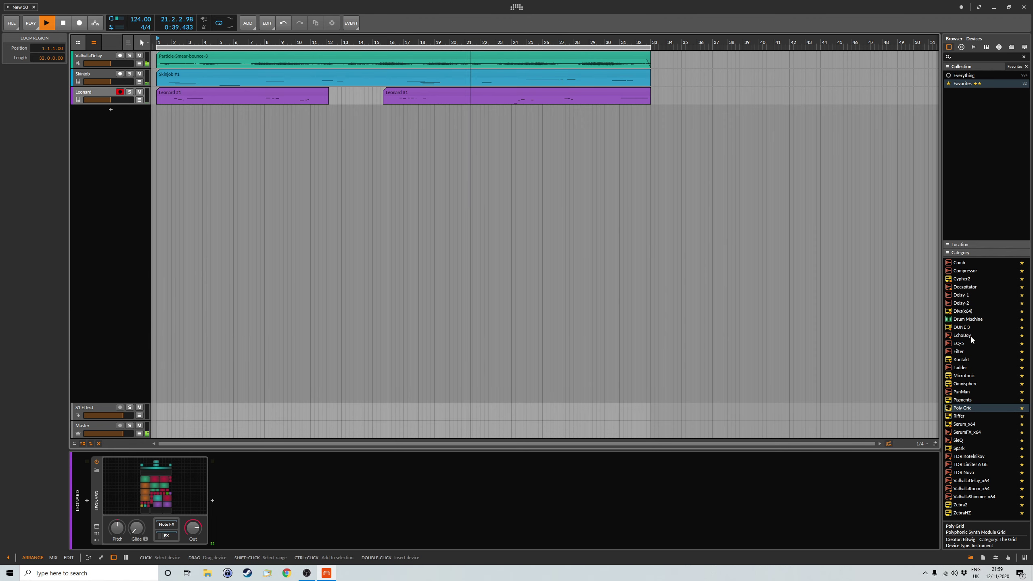
- Add a new Kontakt track, load NIMBUS.nki from the AURAS library and close the Kontakt window
drag(964, 360, 535, 152)
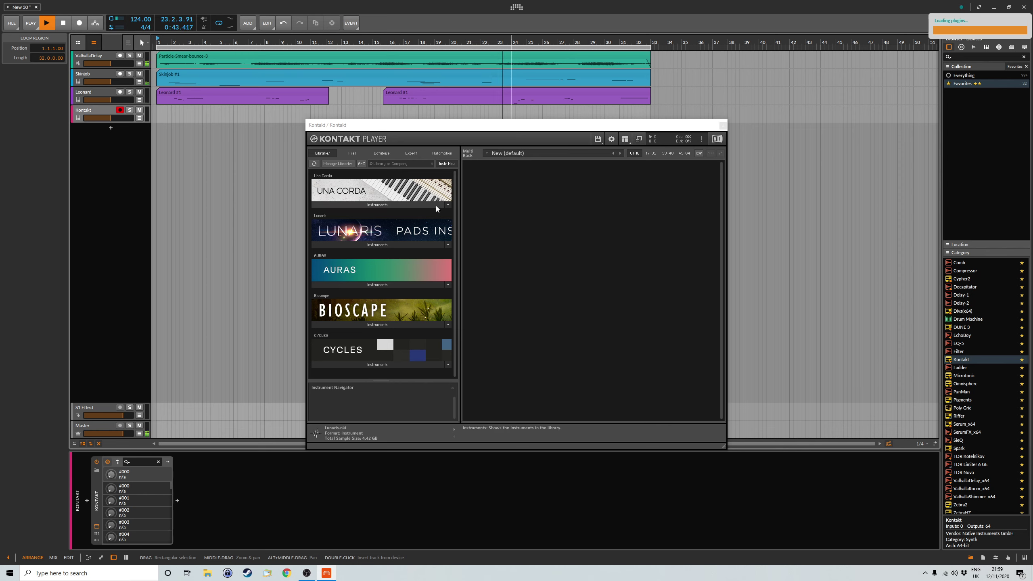
click(378, 285)
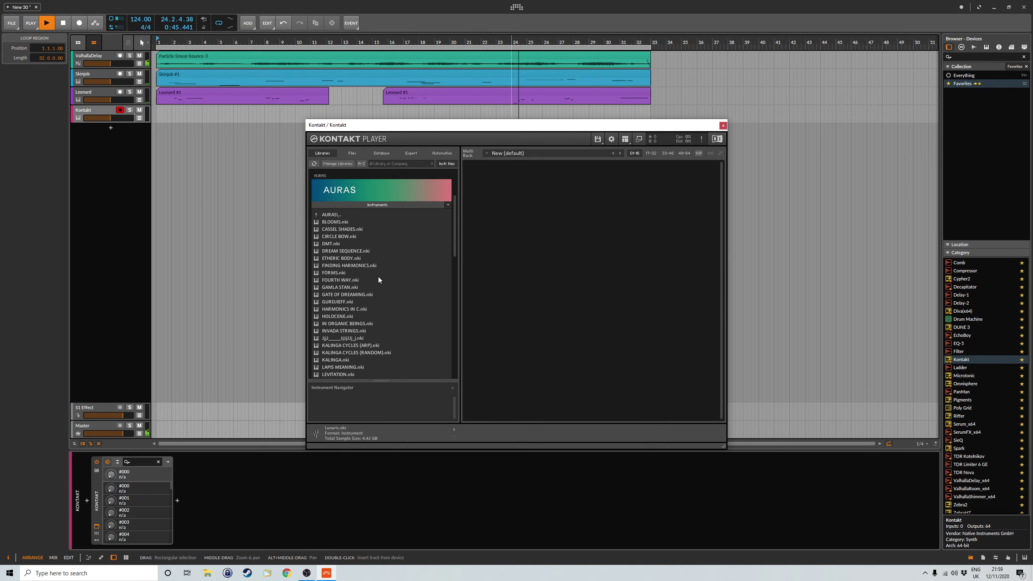
click(332, 215)
click(338, 285)
scroll(382, 276, down, 7)
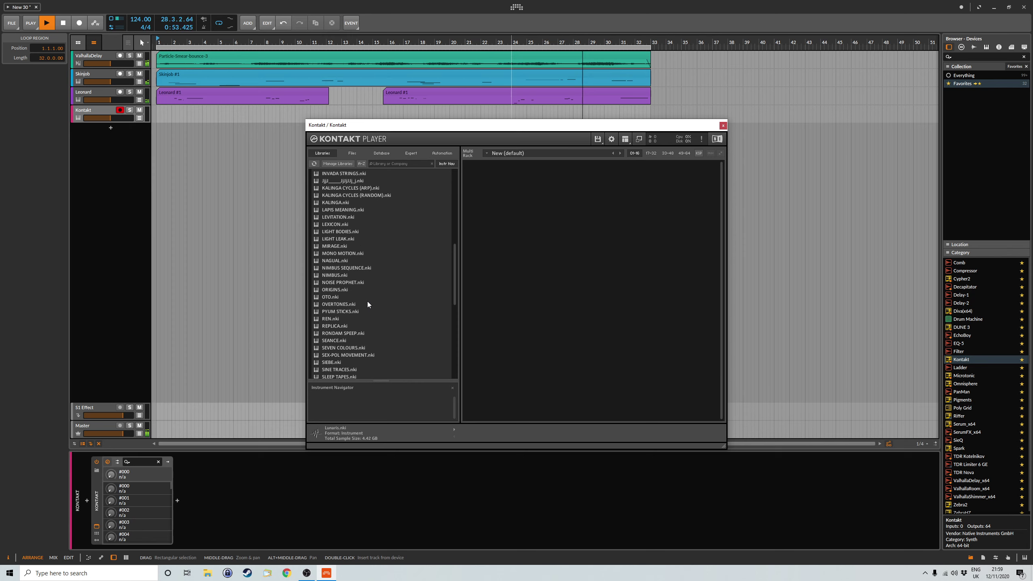
click(336, 275)
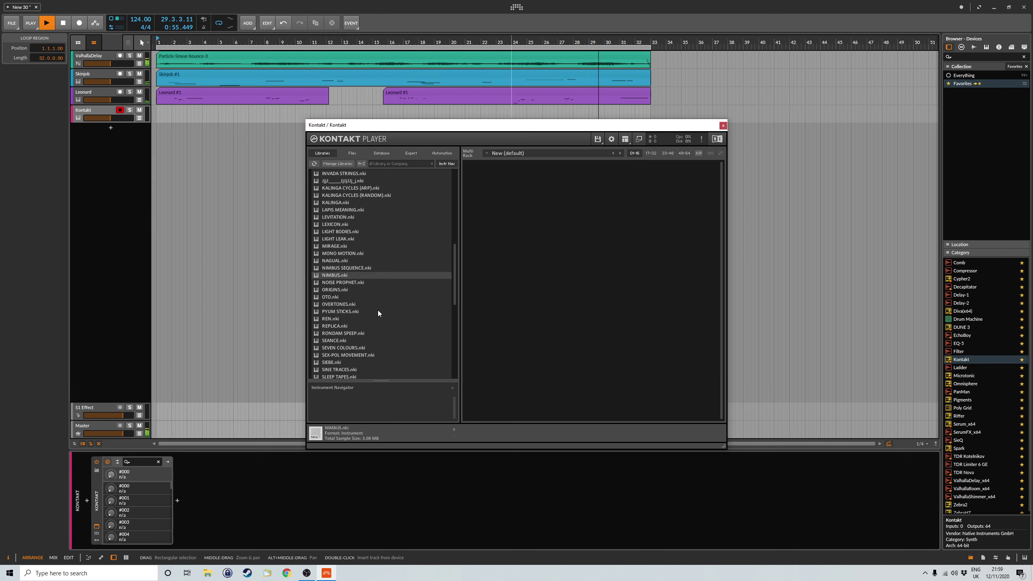
double_click(346, 277)
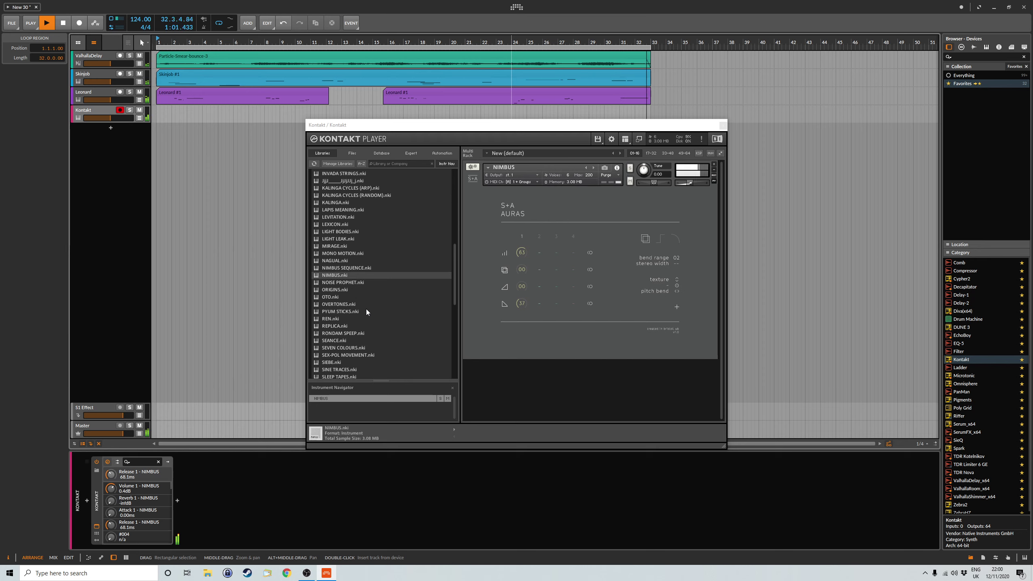
click(724, 126)
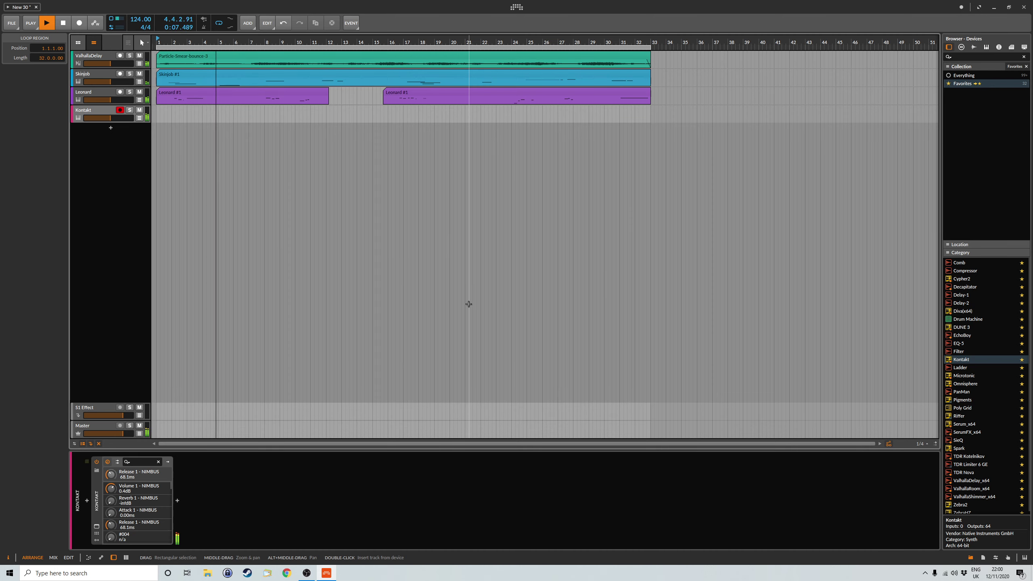
- Add a ValhallaDelay effect after Kontakt in the track's device chain and close its window
click(179, 503)
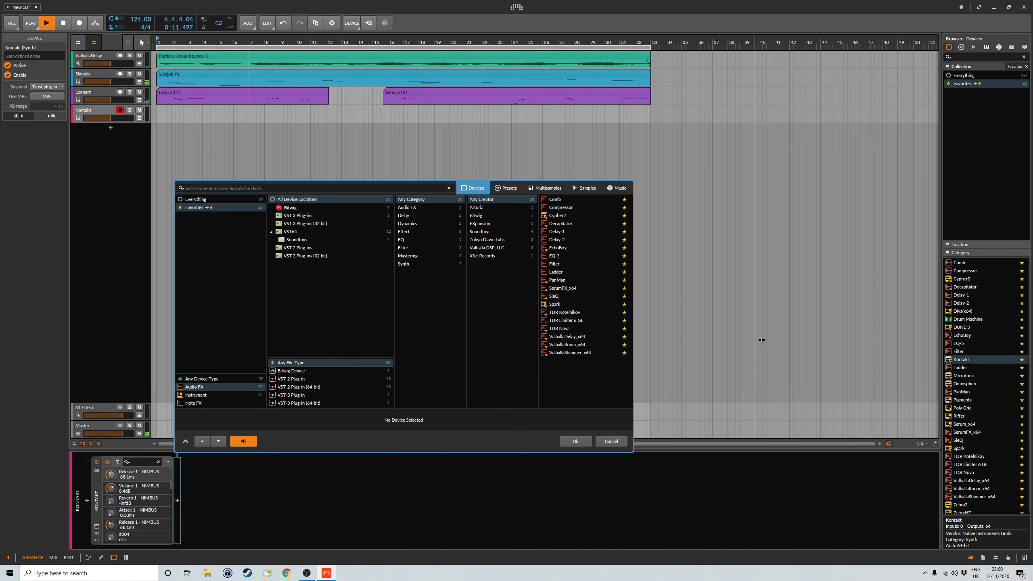
click(579, 334)
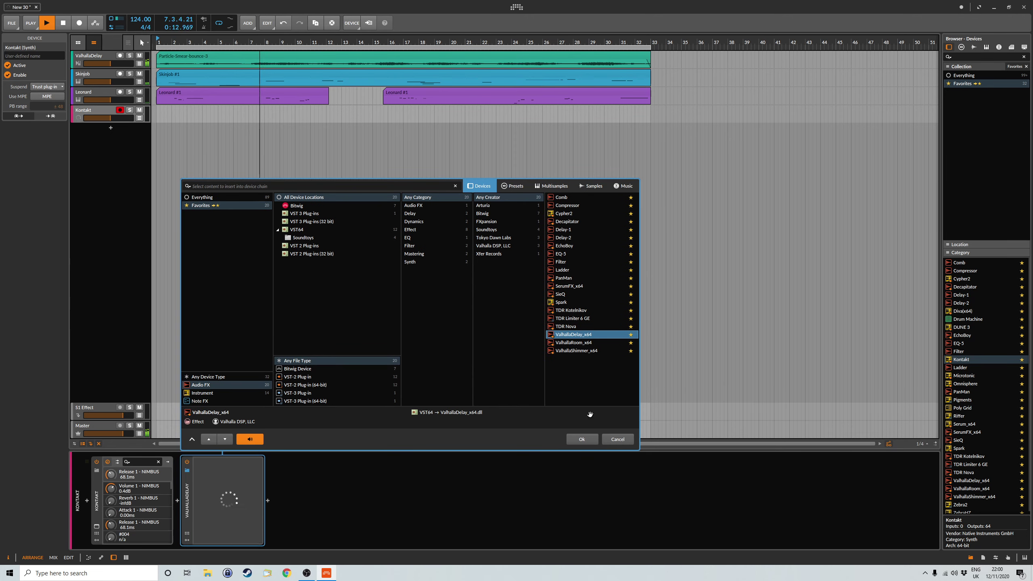
click(588, 439)
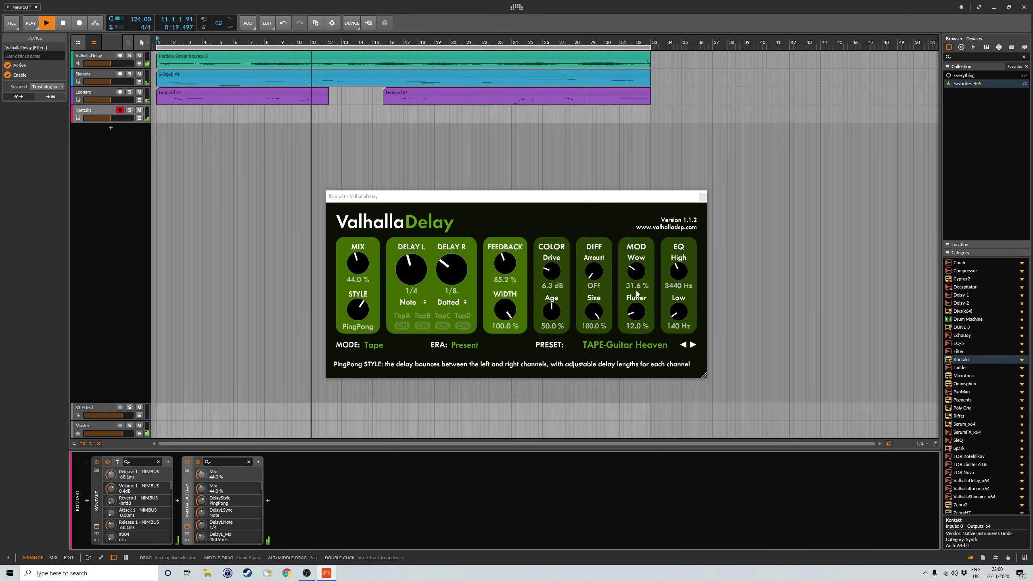
click(703, 196)
- Add ValhallaShimmer after the delay, set its mix to 0.31 and size to 0.32, and close its window
click(267, 500)
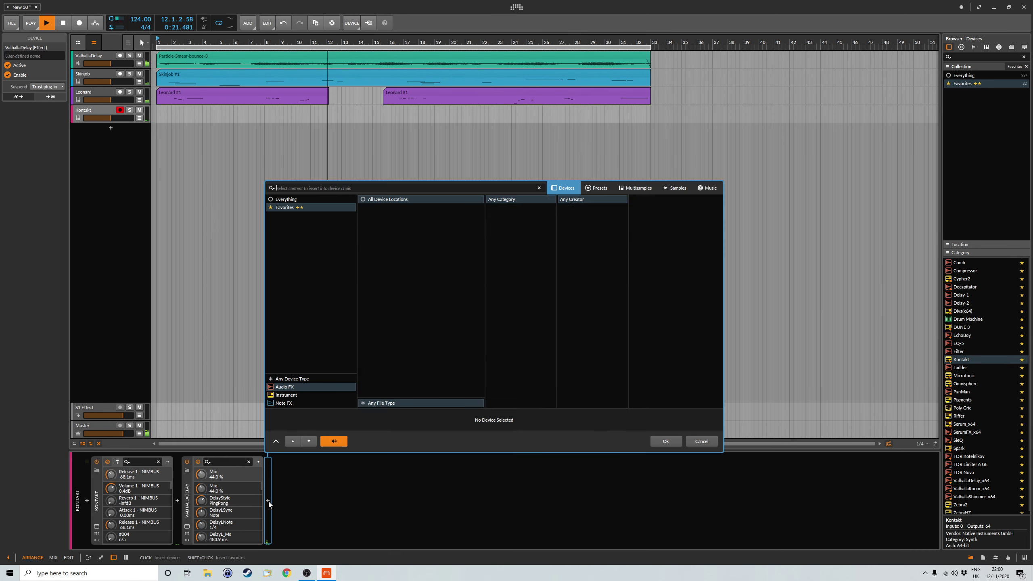
click(680, 353)
click(675, 442)
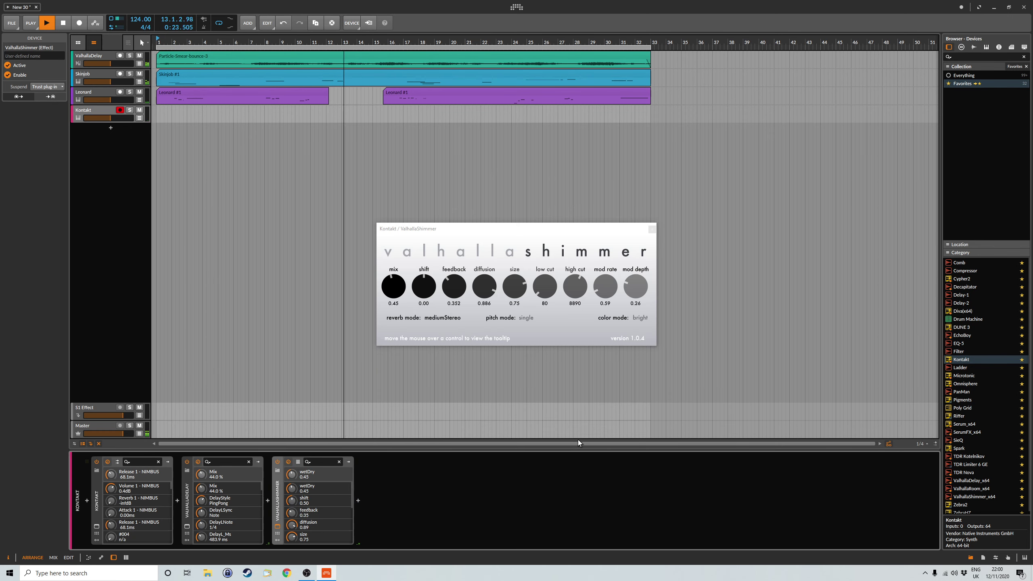
drag(393, 286, 393, 296)
drag(515, 287, 516, 316)
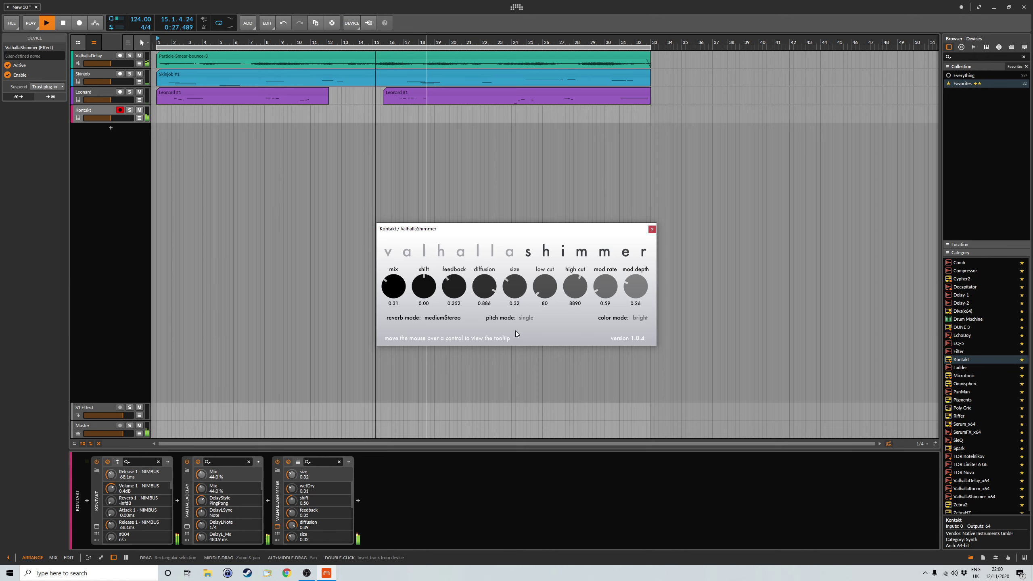
click(652, 230)
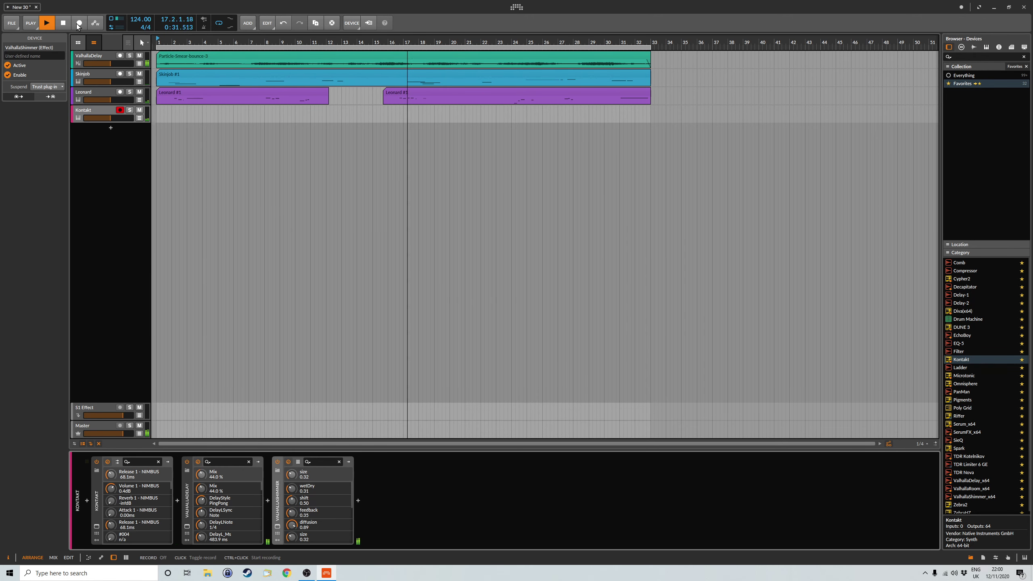
- Record a note performance on the Kontakt track around the loop, end the recording and save the project
click(62, 25)
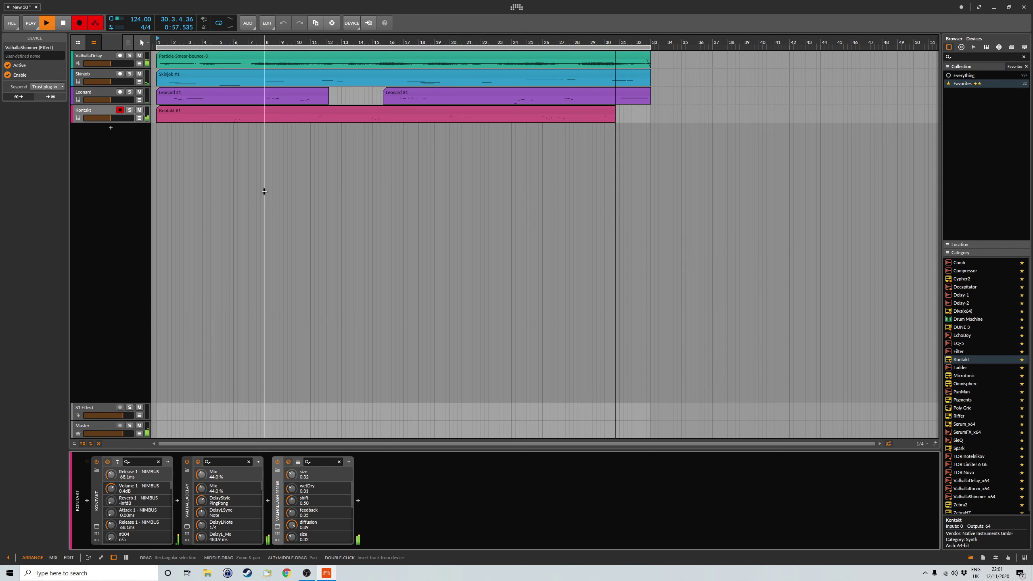
click(80, 23)
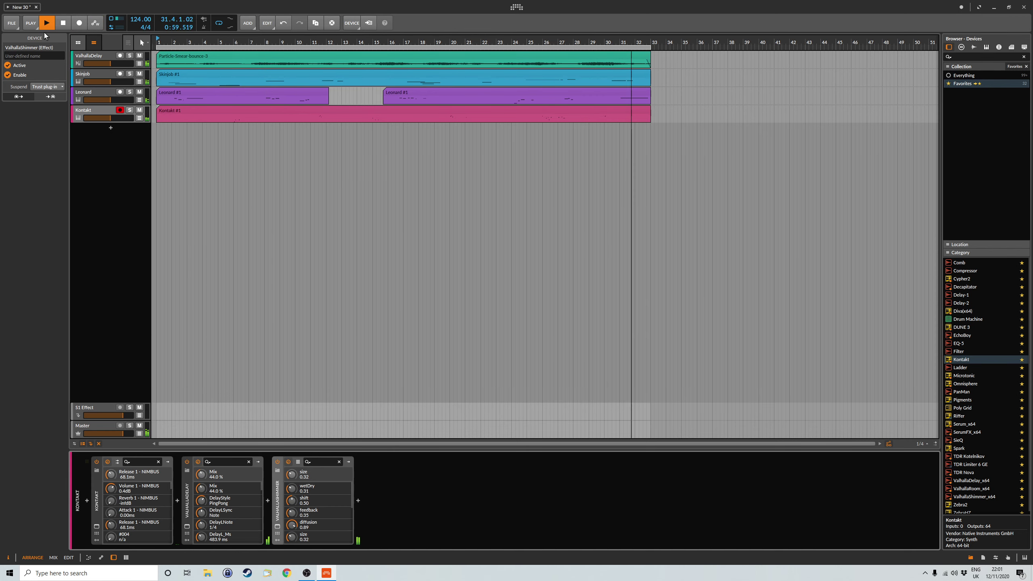
click(12, 23)
click(33, 84)
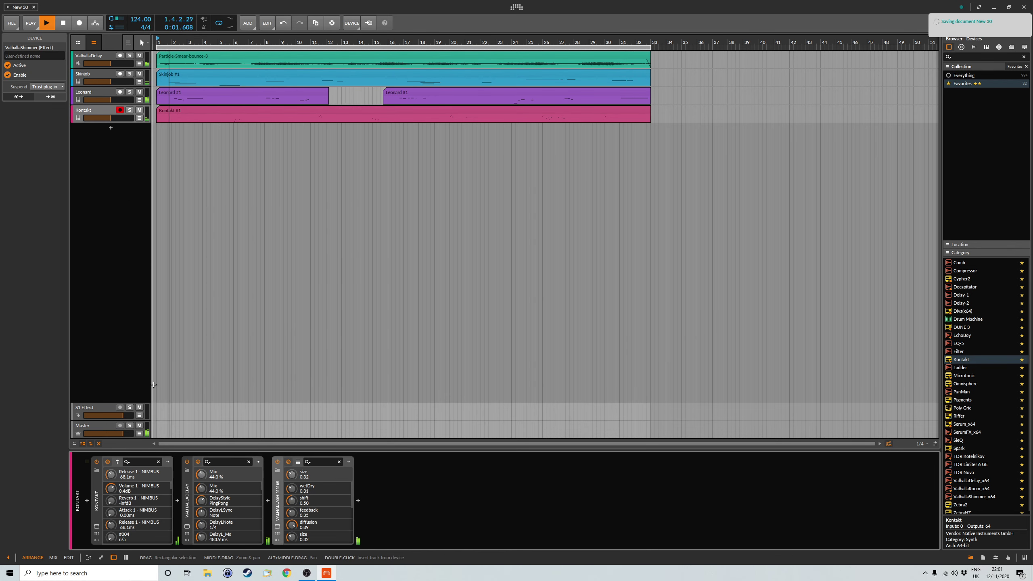
- Lower the volume of the recorded Kontakt track slightly
click(100, 113)
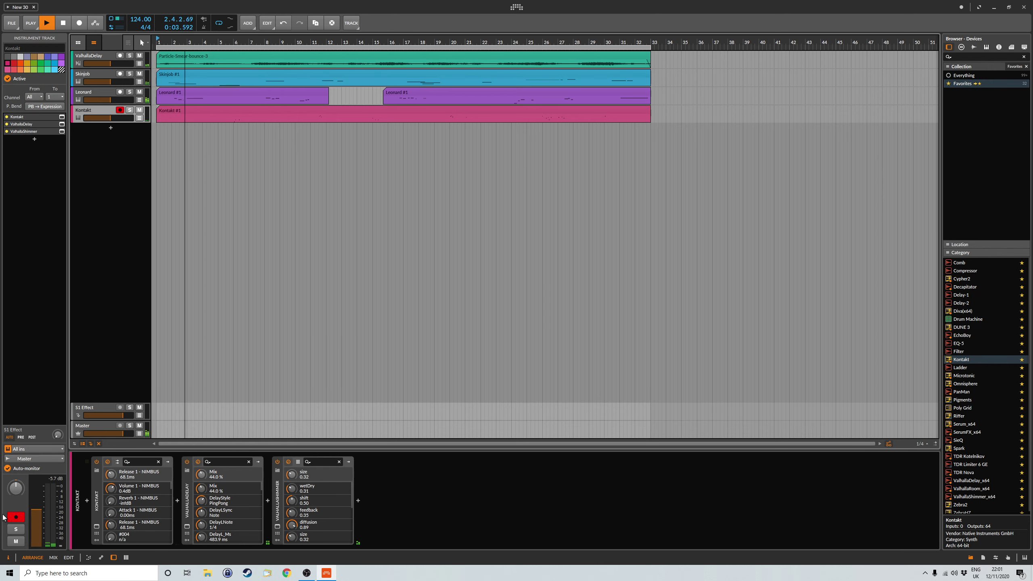
drag(37, 513, 36, 515)
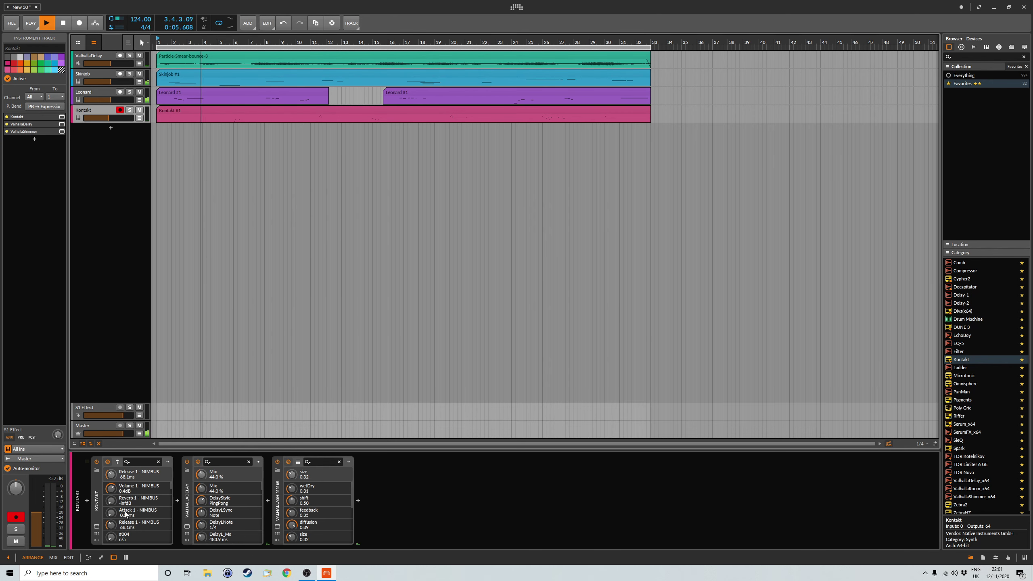
- Add a second Kontakt track below the others and load OVERTONES.nki from the AURAS library into it
drag(973, 361, 586, 174)
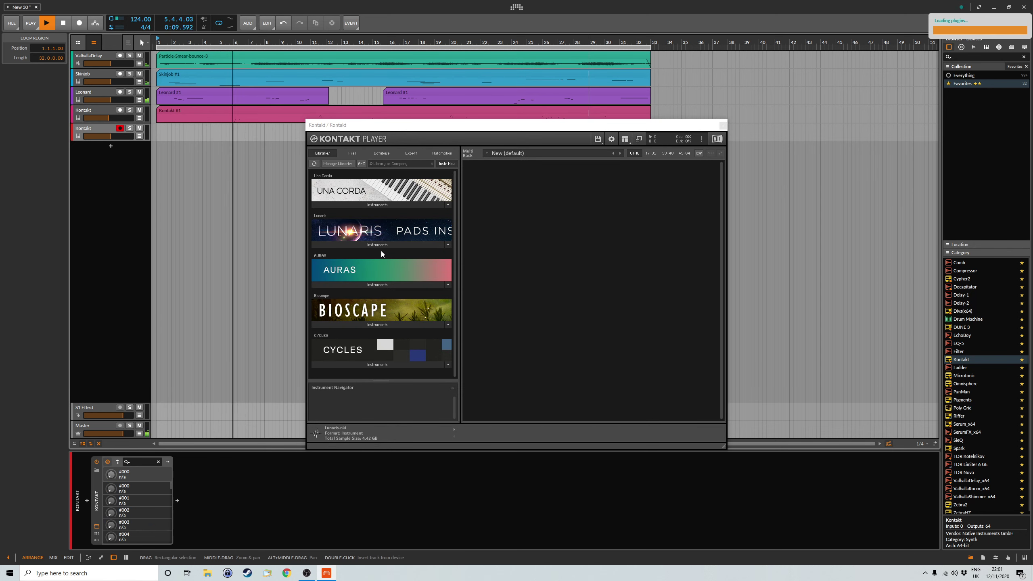
click(376, 284)
scroll(359, 325, down, 10)
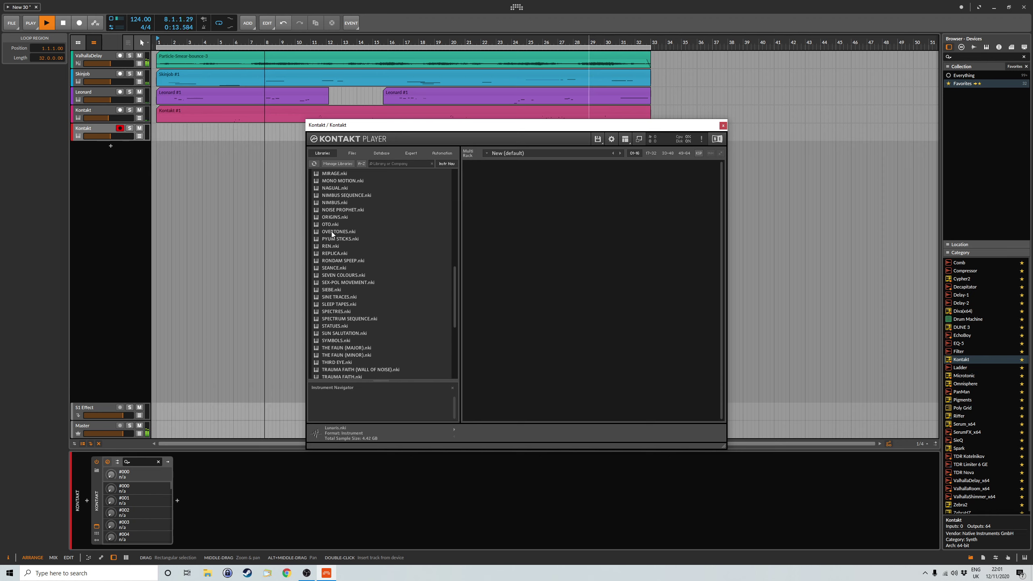
double_click(331, 232)
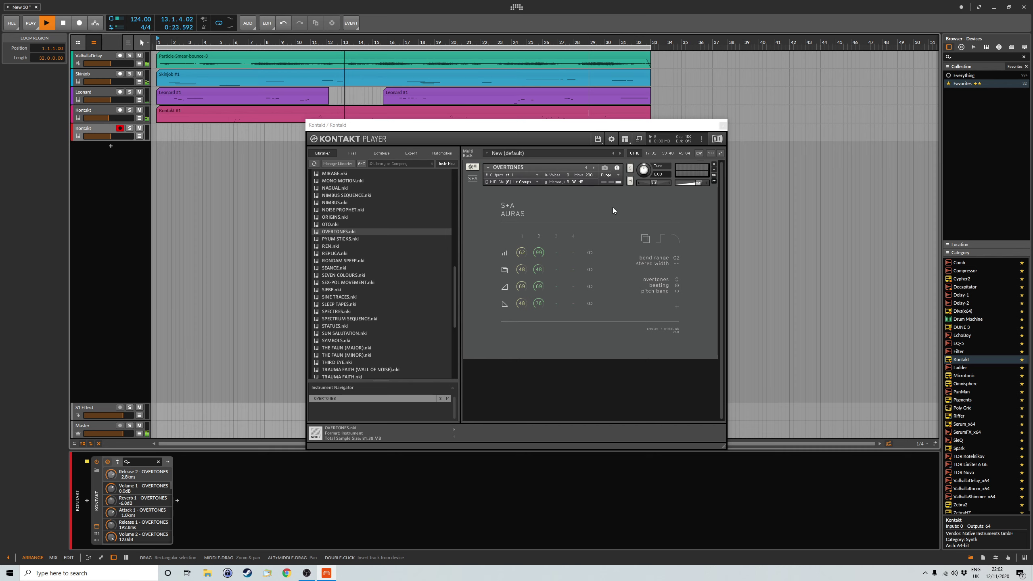
- Remove OVERTONES, audition REN.nki and SEVEN COLOURS.nki in its place, and remove each one again
click(714, 163)
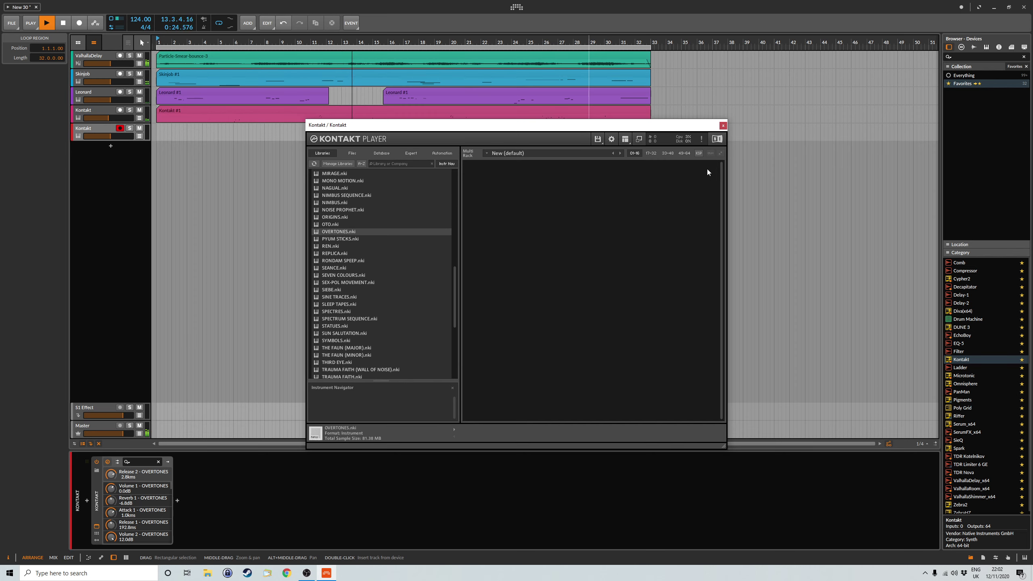
double_click(334, 246)
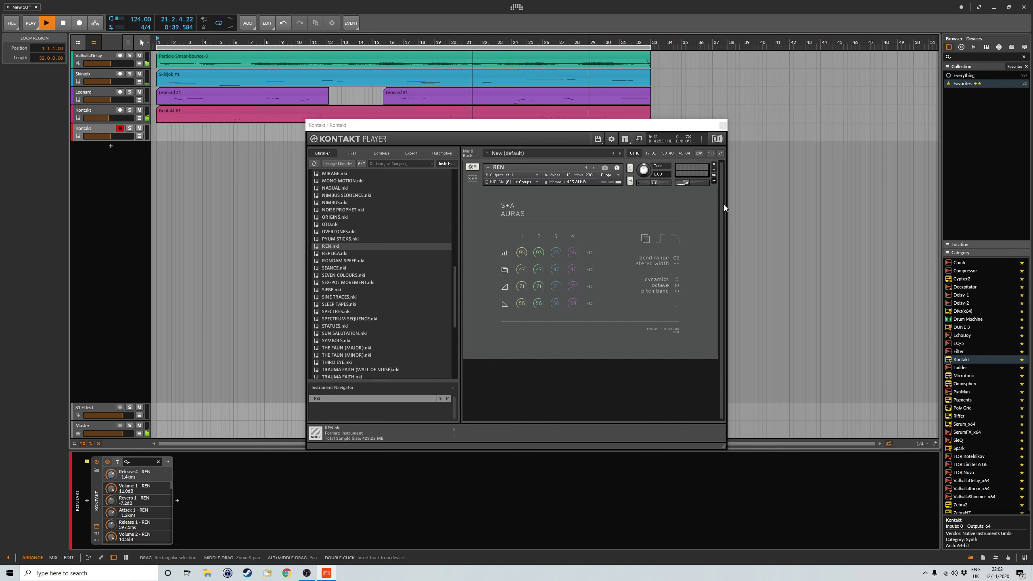
click(714, 164)
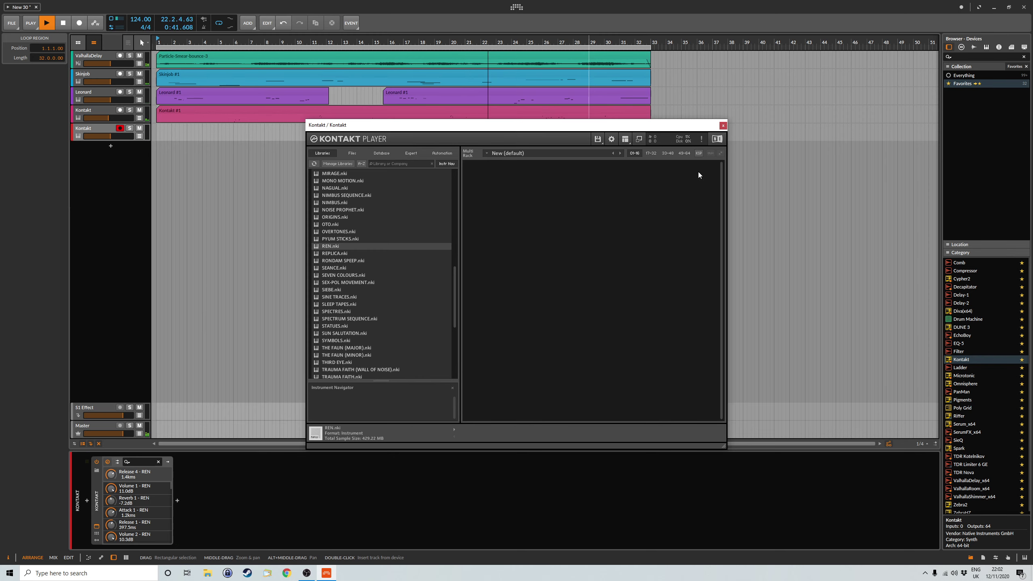
double_click(338, 276)
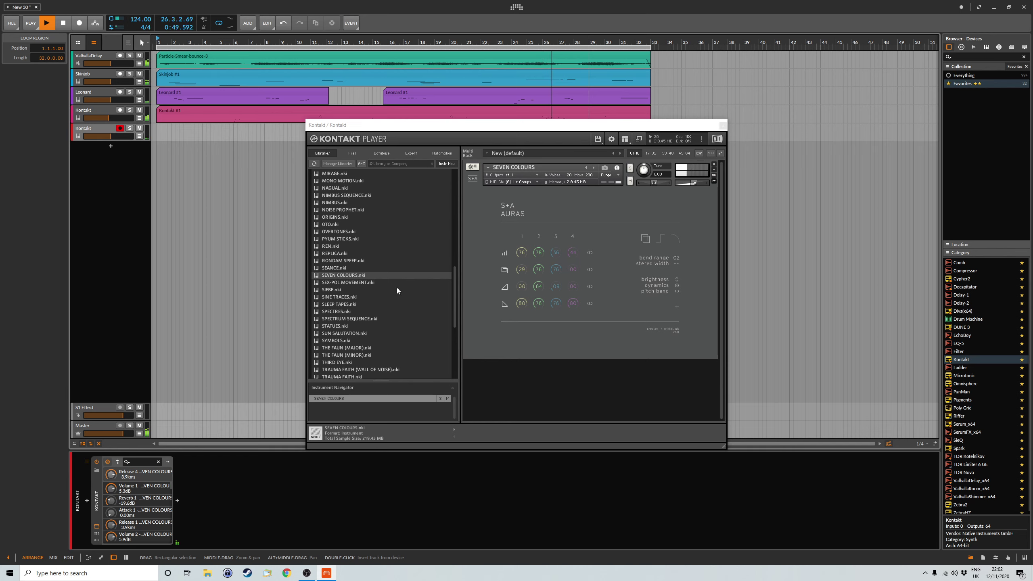
click(713, 164)
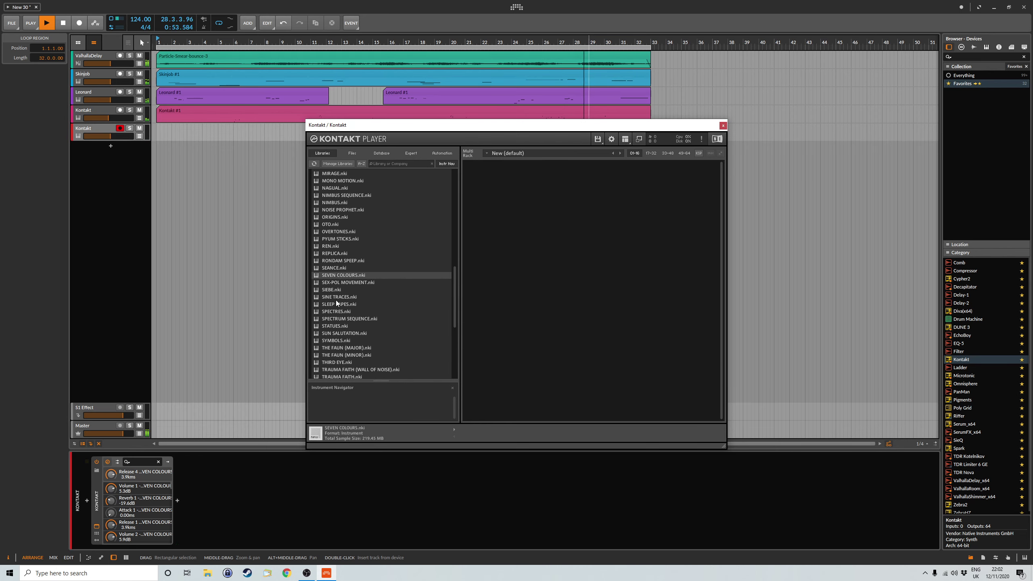
- Load STATUES.nki into the new Kontakt track and close the Kontakt window
click(337, 325)
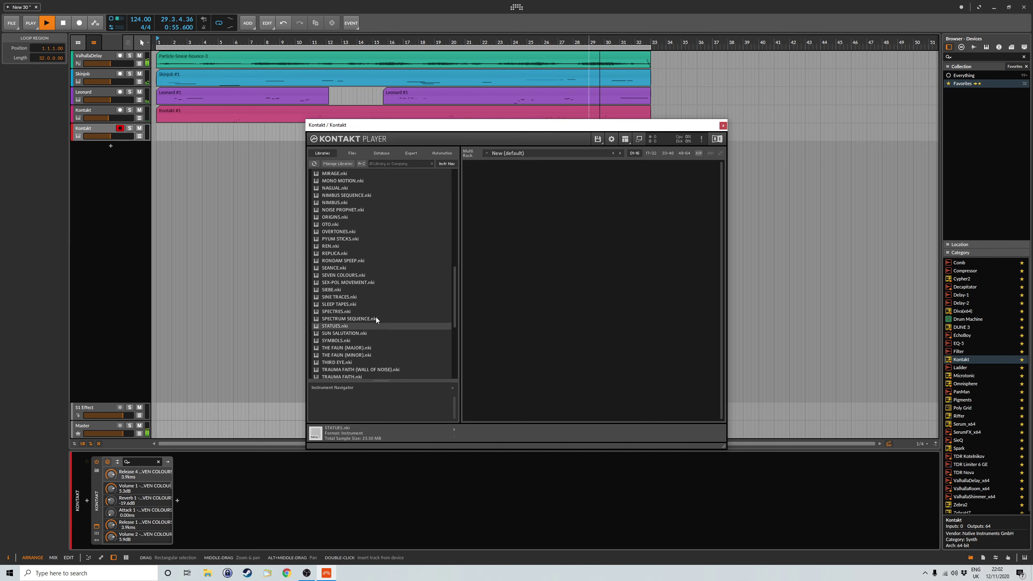
double_click(345, 326)
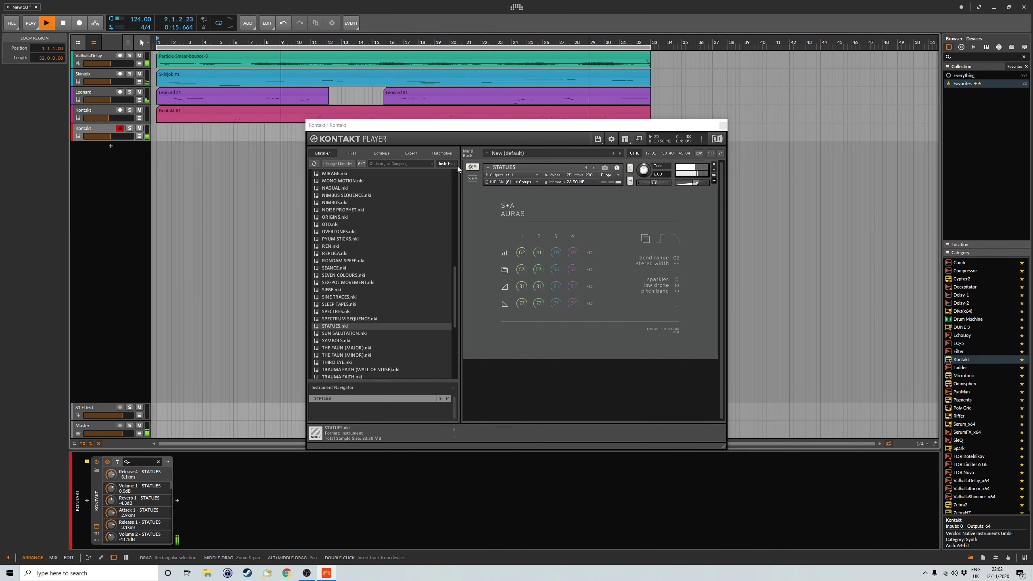
click(724, 125)
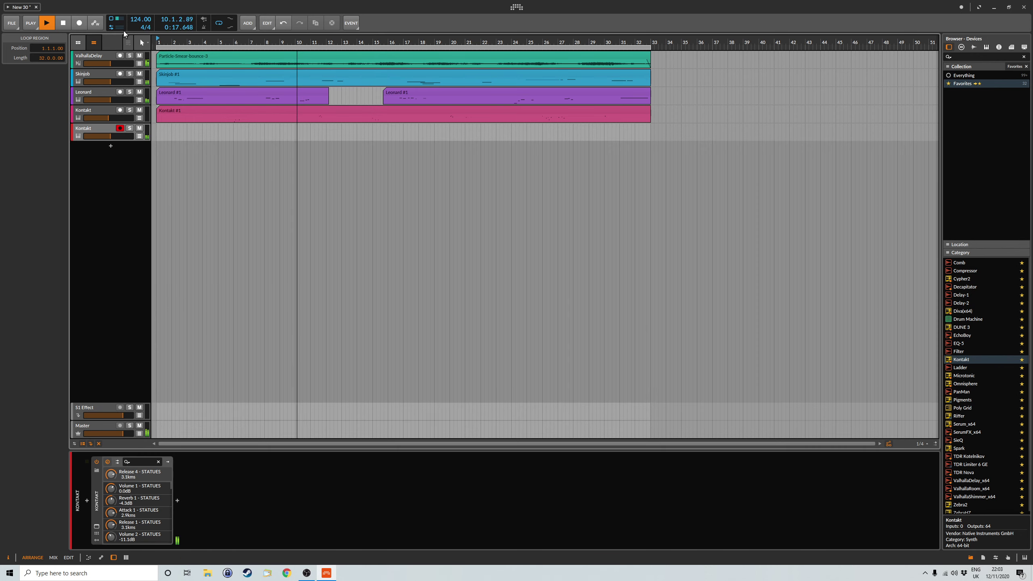
- Record a note performance with STATUES around the loop, end the recording and save the project
click(81, 25)
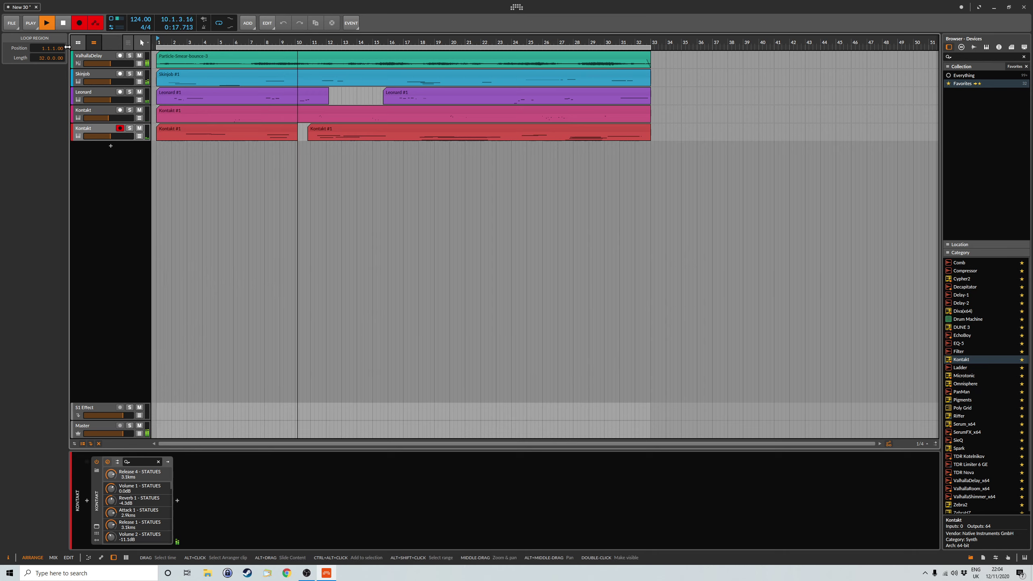
key(r)
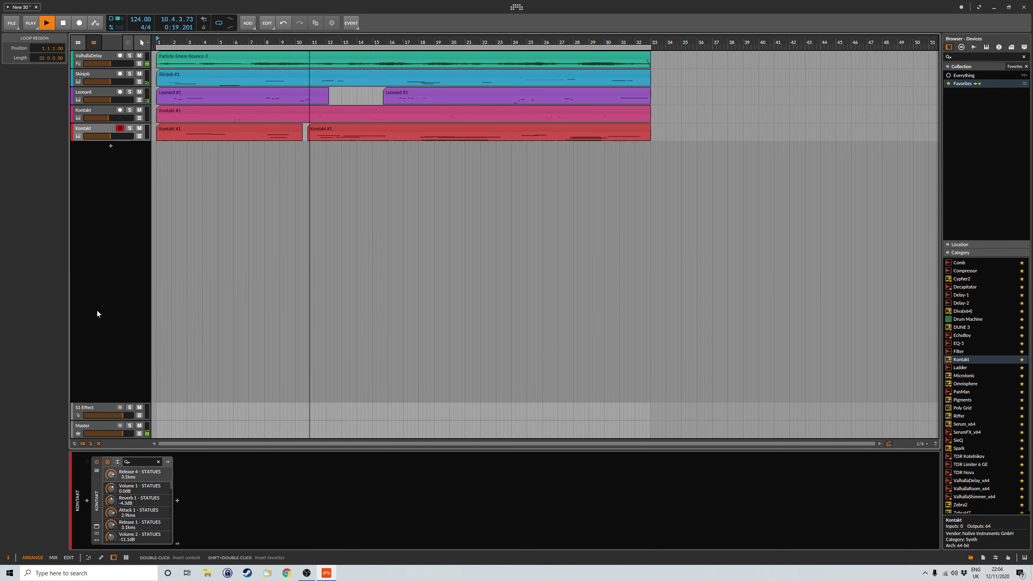
click(11, 23)
click(18, 62)
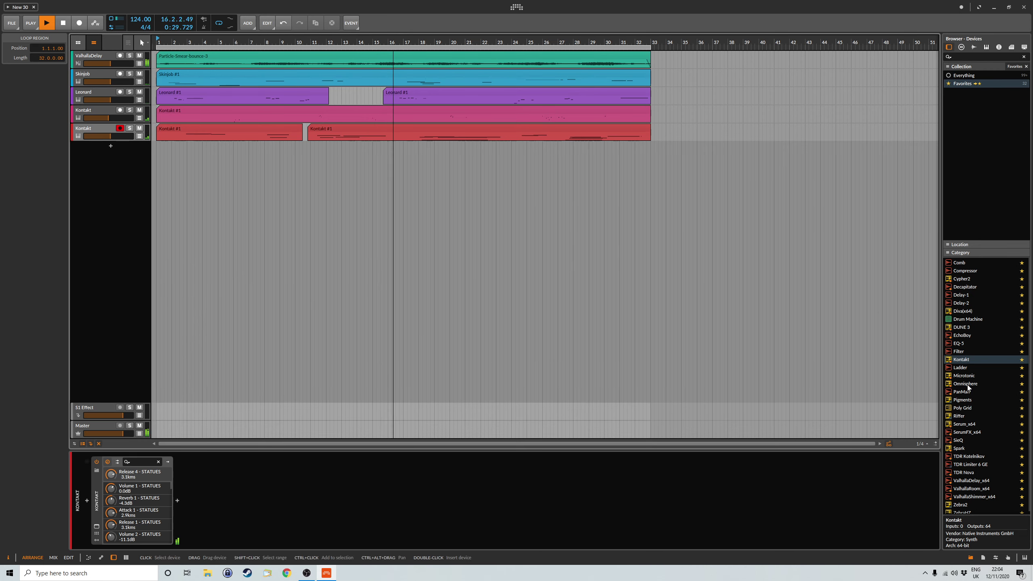
- Add a new Omnisphere track below the Kontakt tracks, reposition the plug-in window and dismiss its splash screen
click(967, 385)
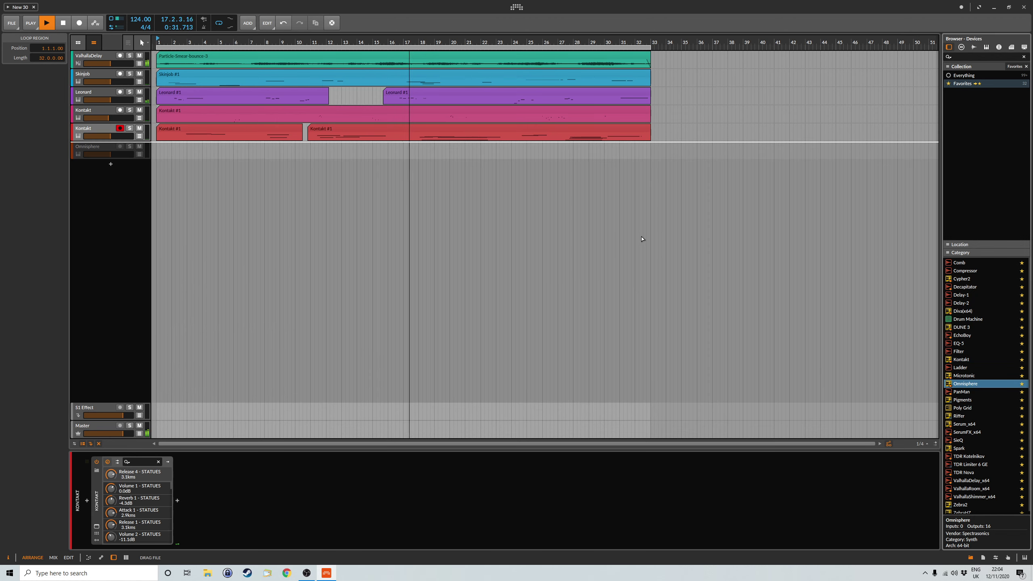
double_click(571, 175)
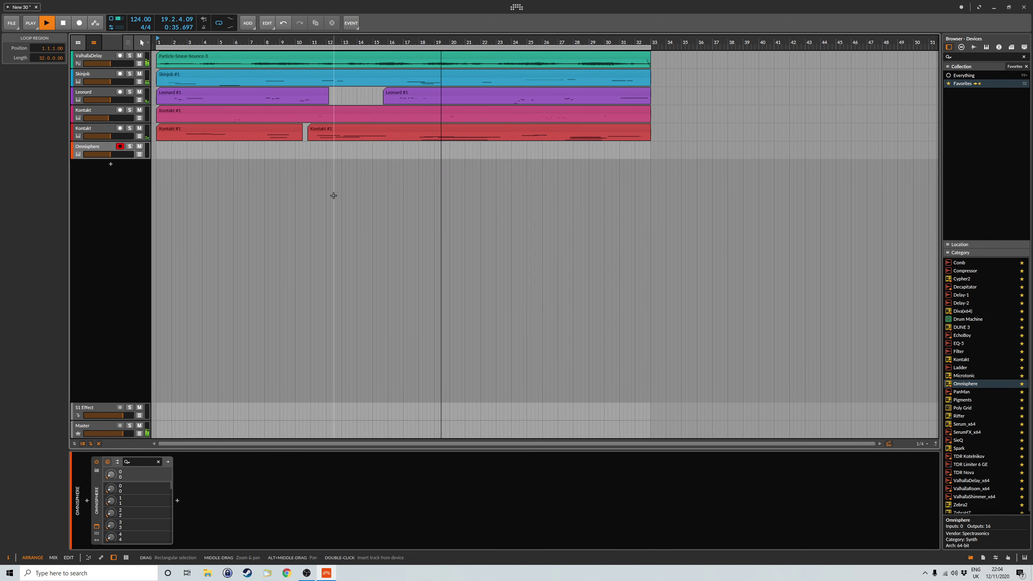
drag(465, 155, 466, 224)
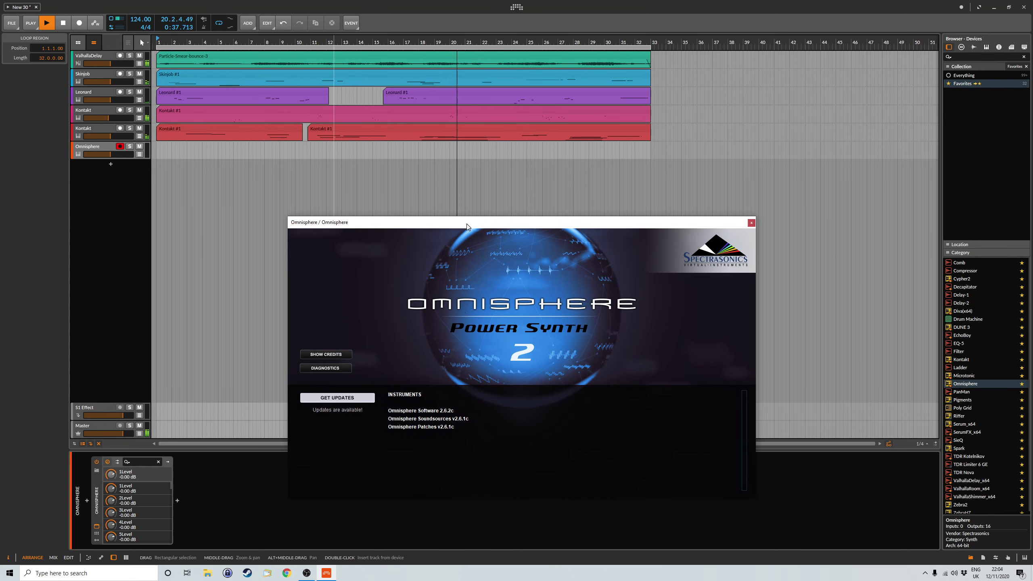
click(473, 308)
- Browse Omnisphere's Equilibrium patches, filter the category to Textures Soundscape and load ARK Alone in Space
click(574, 300)
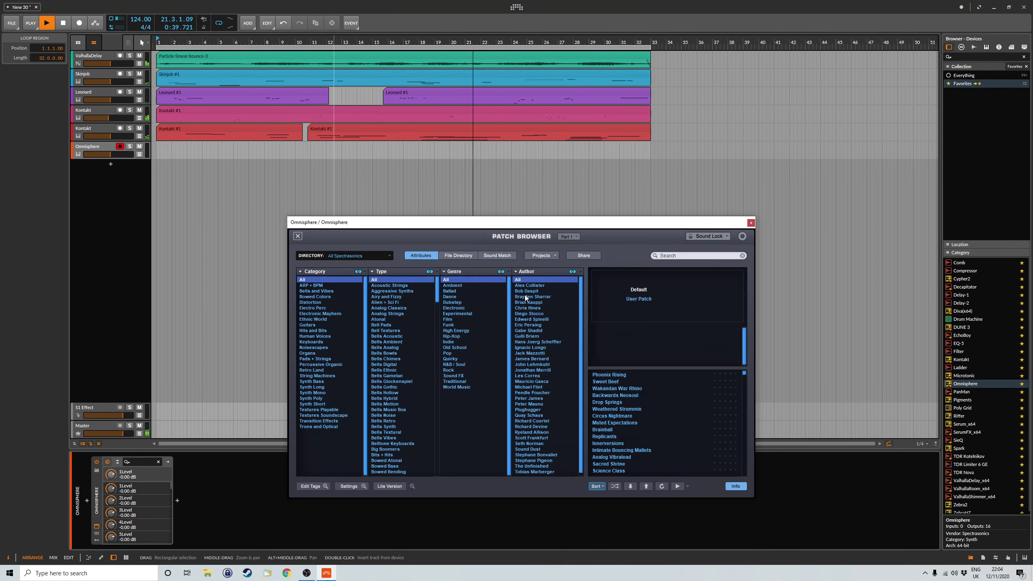
click(389, 256)
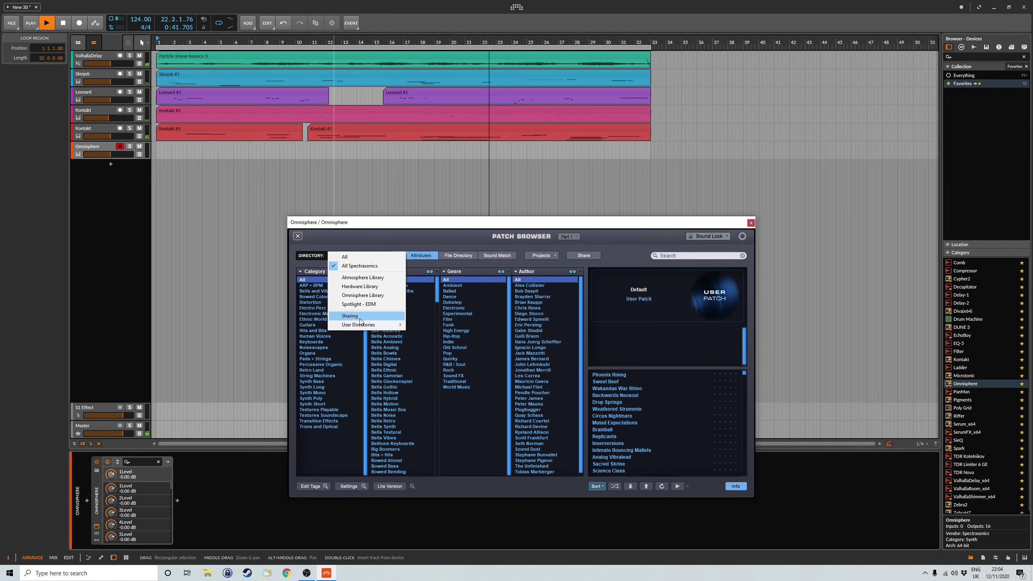
mouse_move(391, 325)
click(442, 324)
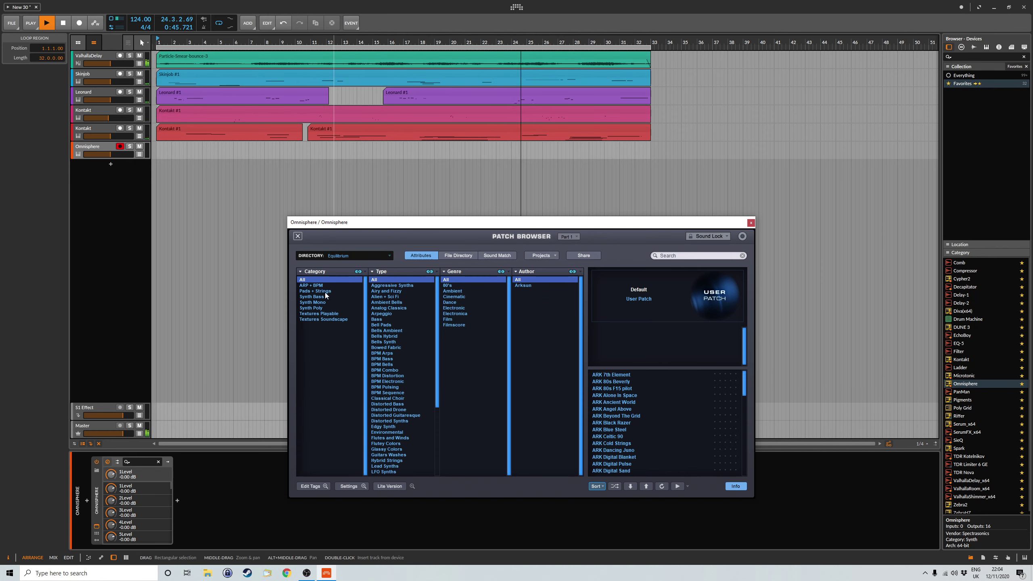
click(324, 313)
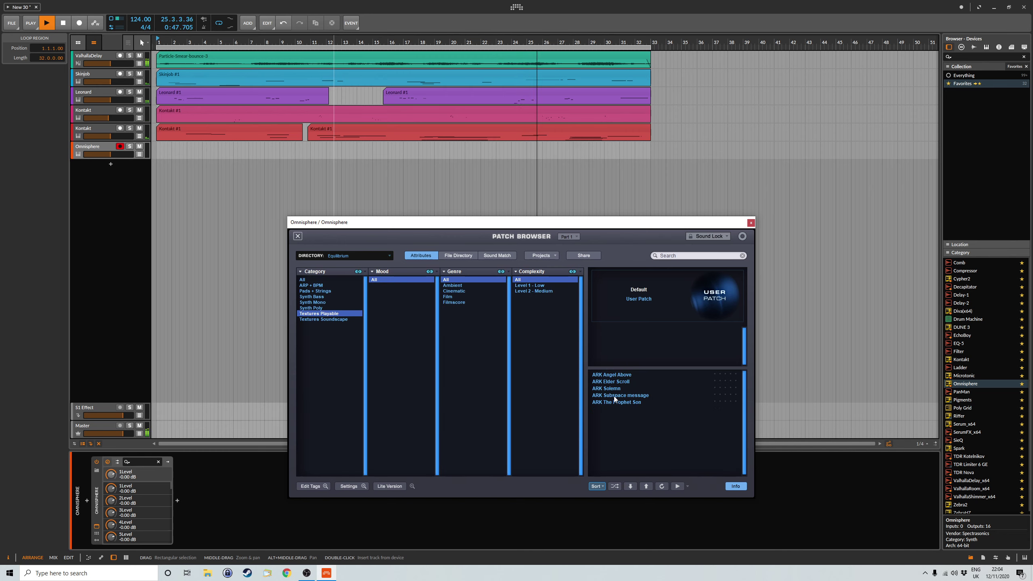
click(334, 320)
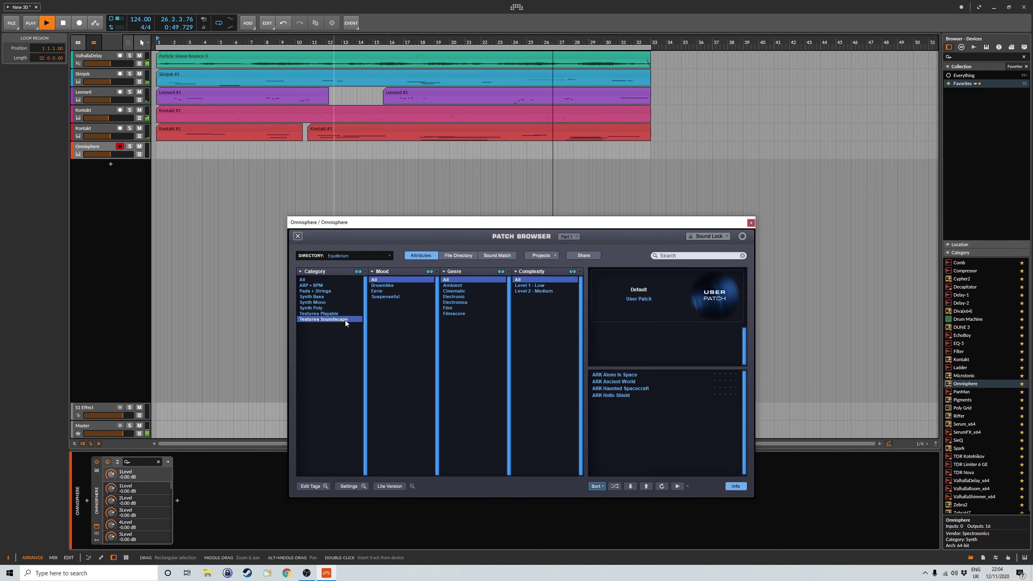
click(619, 375)
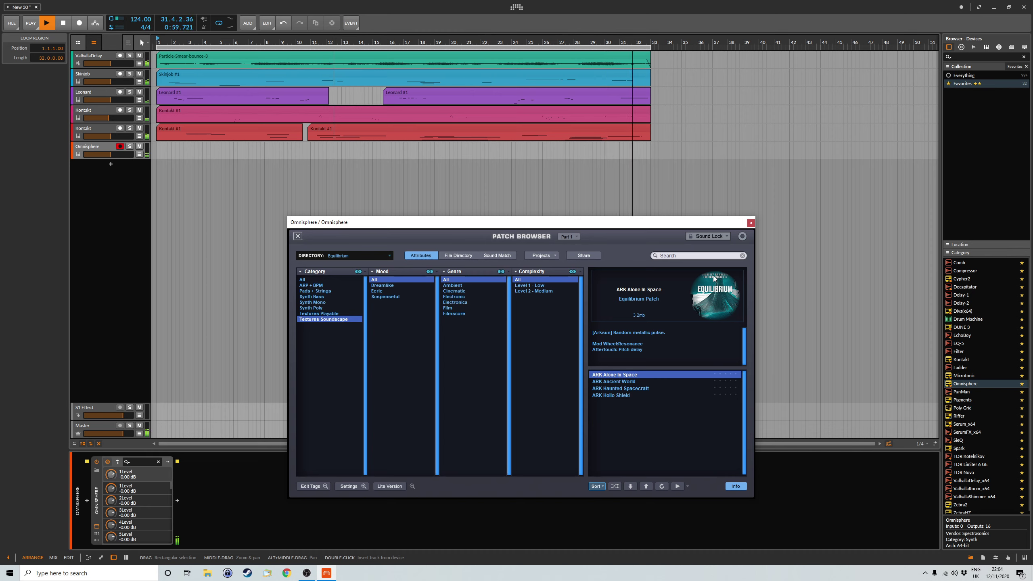
- Close the Omnisphere window, record a note performance with the patch along the loop and end the recording
click(751, 223)
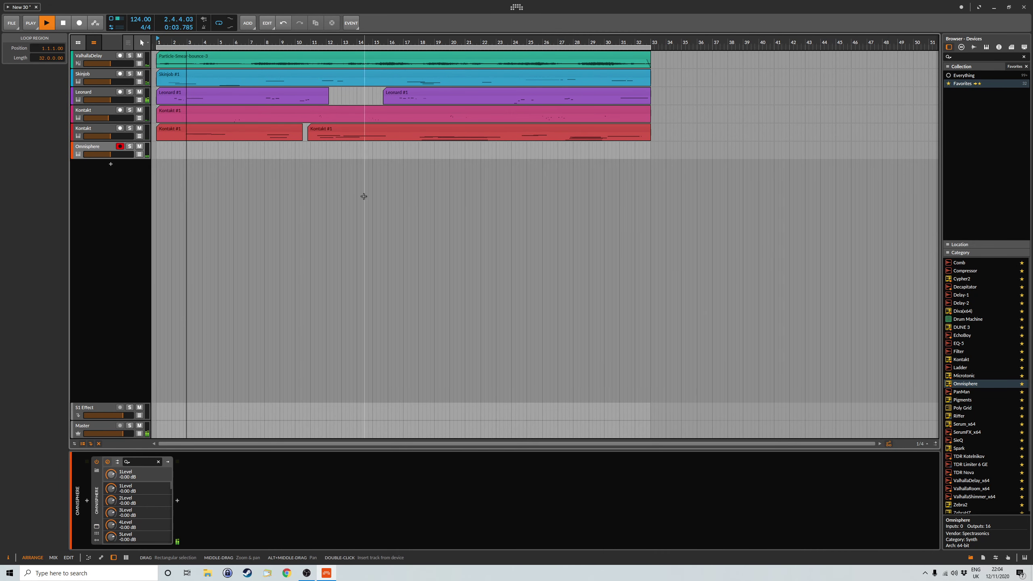
click(79, 28)
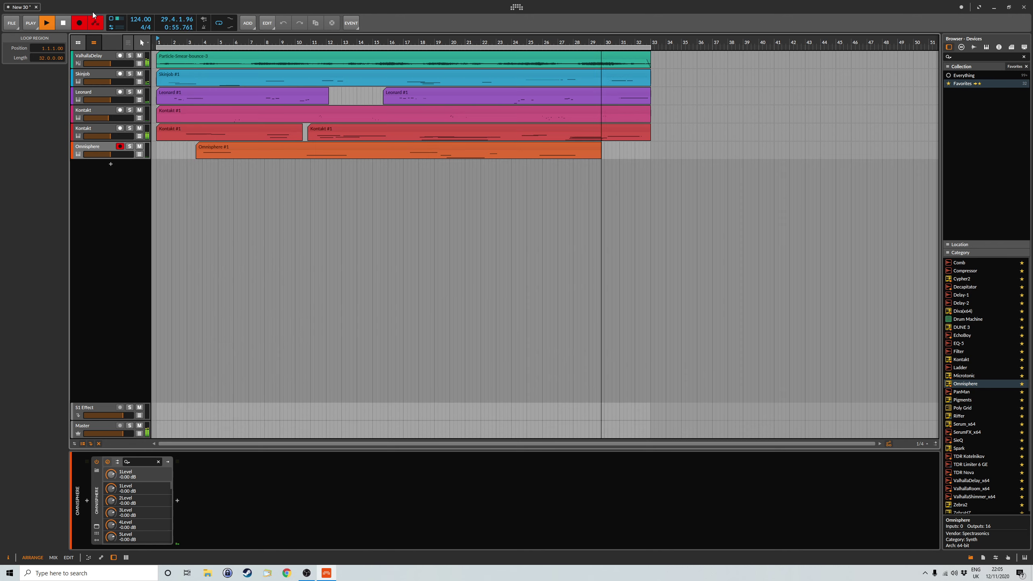
click(80, 23)
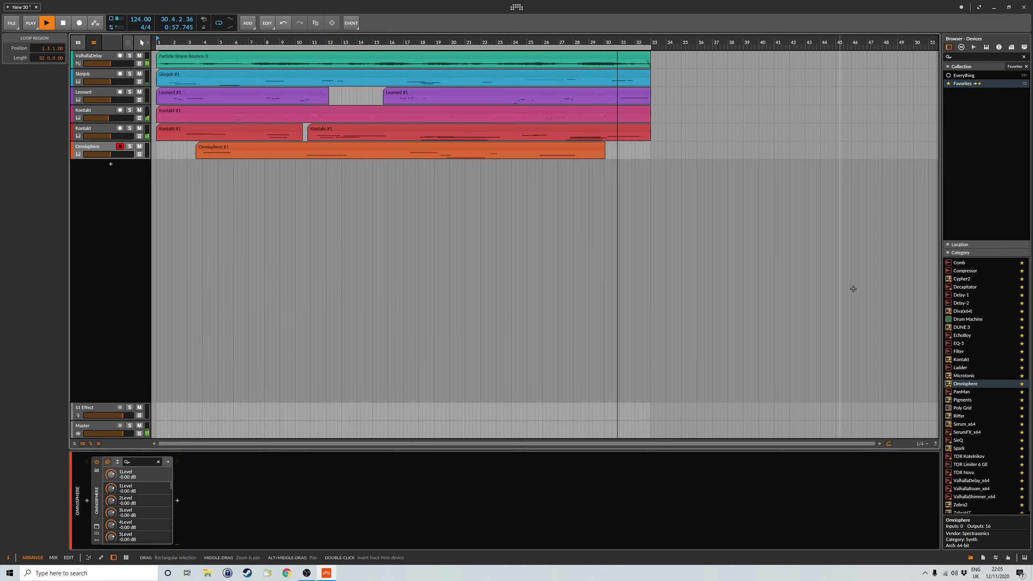
- Add a Spark drum machine track below the Omnisphere track and reposition its plug-in window
scroll(1011, 318, down, 1)
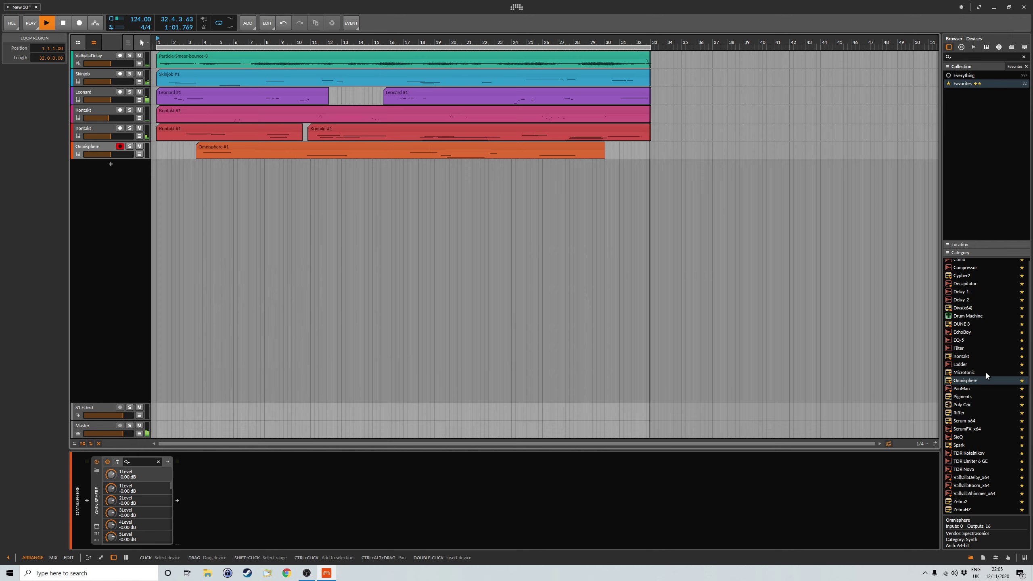
drag(960, 445, 564, 215)
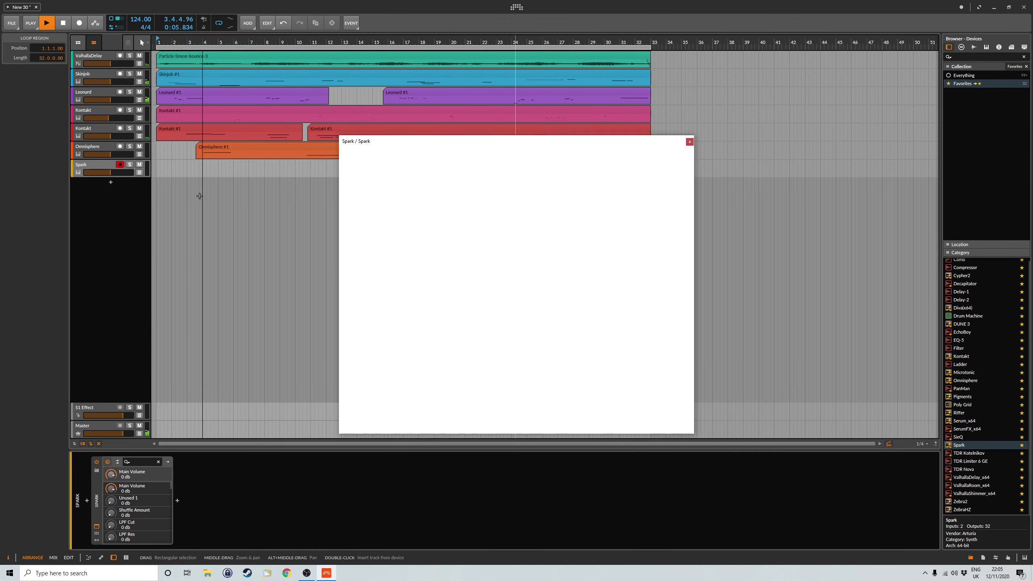
drag(514, 187, 533, 229)
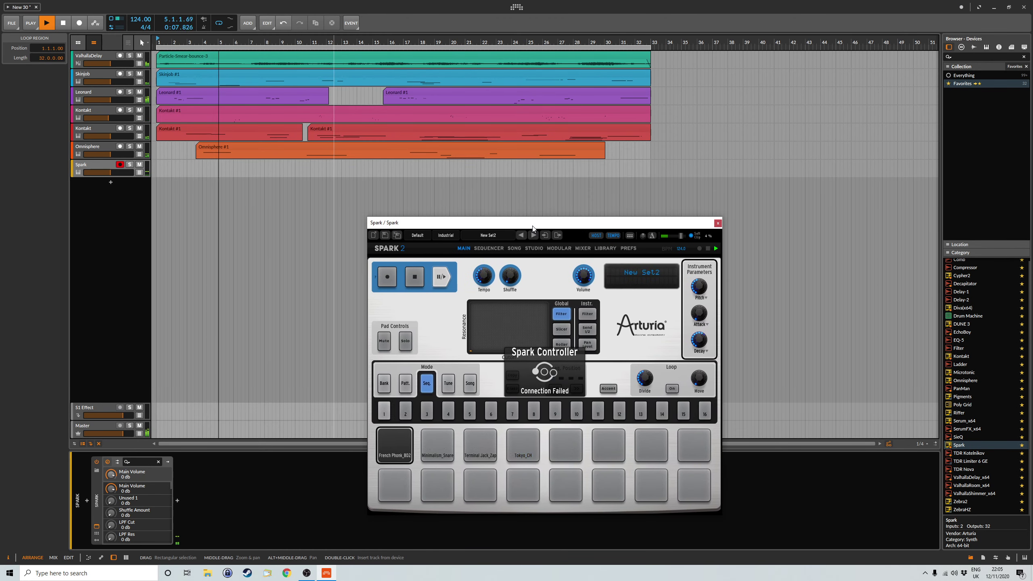
- Redraw the Closed Hi-Hat's step velocities in Spark's sequencer as an alternating loud and soft pattern across the first 32 steps
click(492, 248)
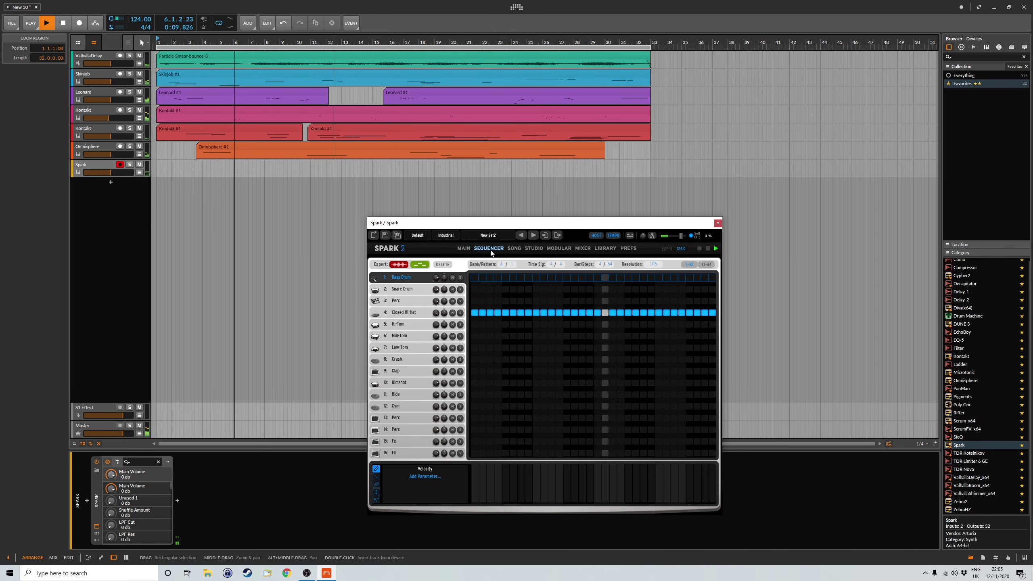
click(419, 312)
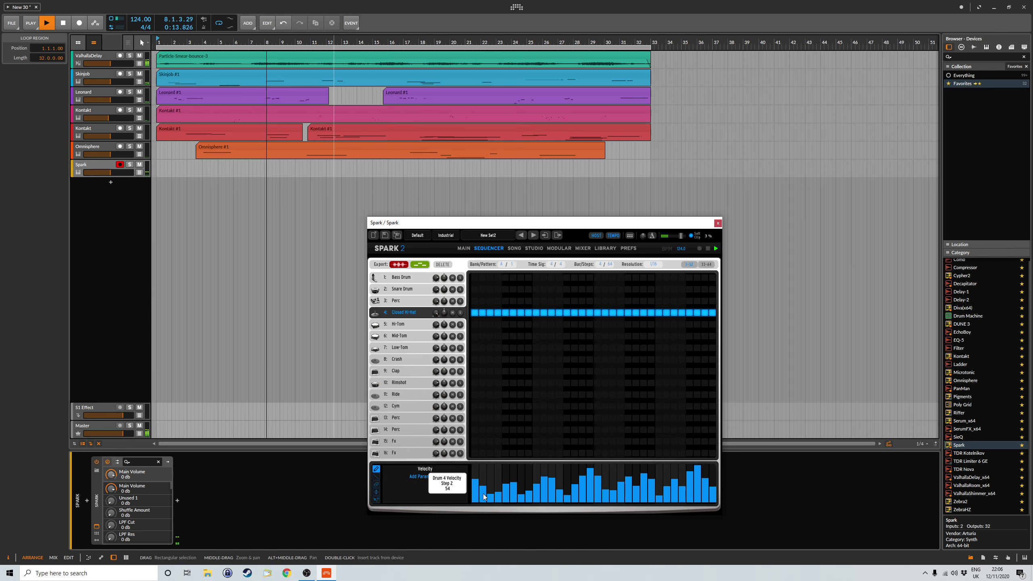
mouse_move(482, 494)
mouse_down()
mouse_move(513, 485)
mouse_move(505, 480)
mouse_move(533, 495)
mouse_move(536, 481)
mouse_move(559, 494)
mouse_move(564, 483)
mouse_move(575, 495)
mouse_move(582, 481)
mouse_move(604, 494)
mouse_move(614, 481)
mouse_move(637, 495)
mouse_move(659, 482)
mouse_up()
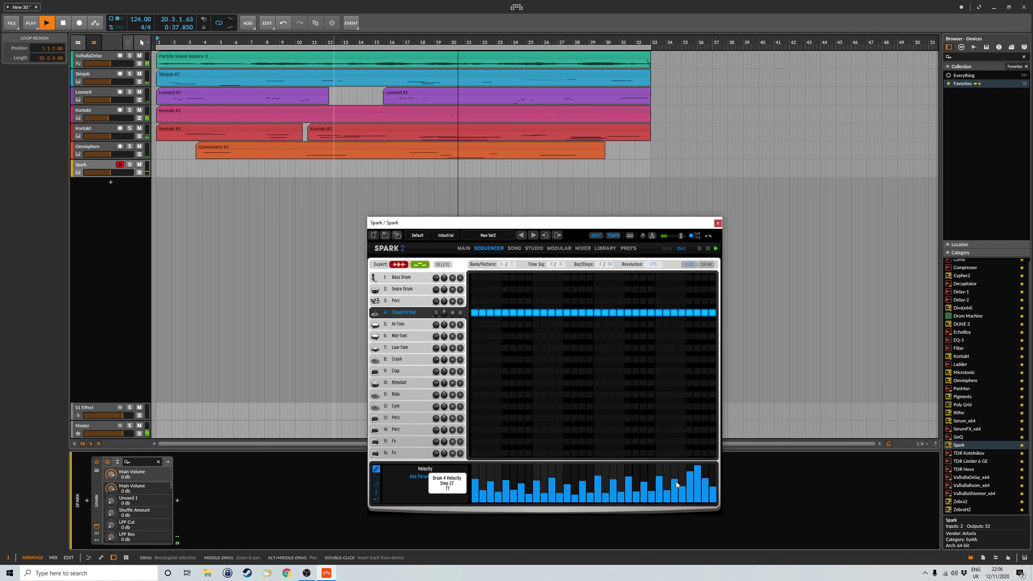
drag(683, 492, 707, 483)
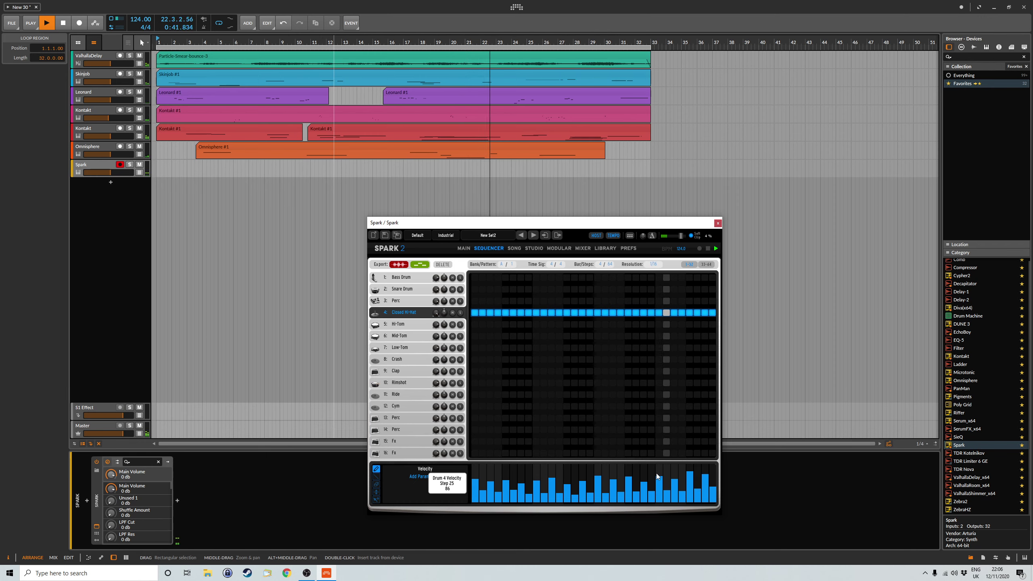
- Add a Repeat parameter lane for the Closed Hi-Hat and enable the lowest repeat on steps 29 and 30
click(425, 477)
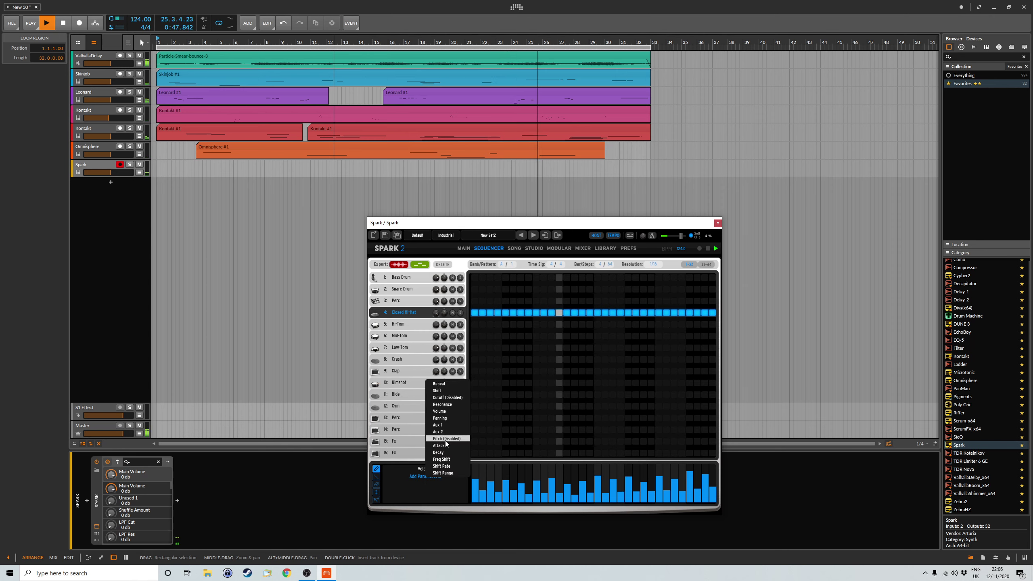
click(440, 385)
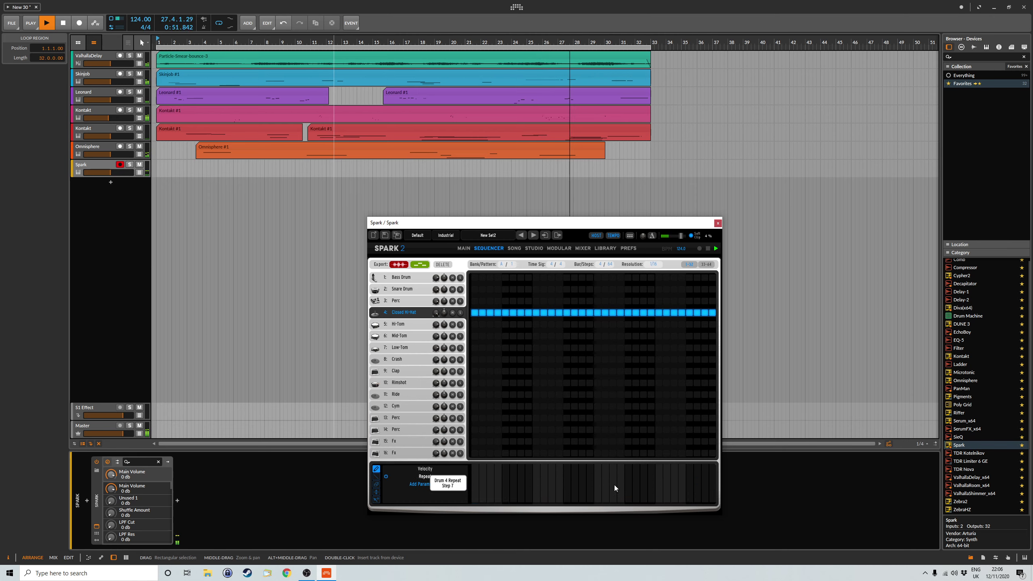
click(697, 498)
click(689, 500)
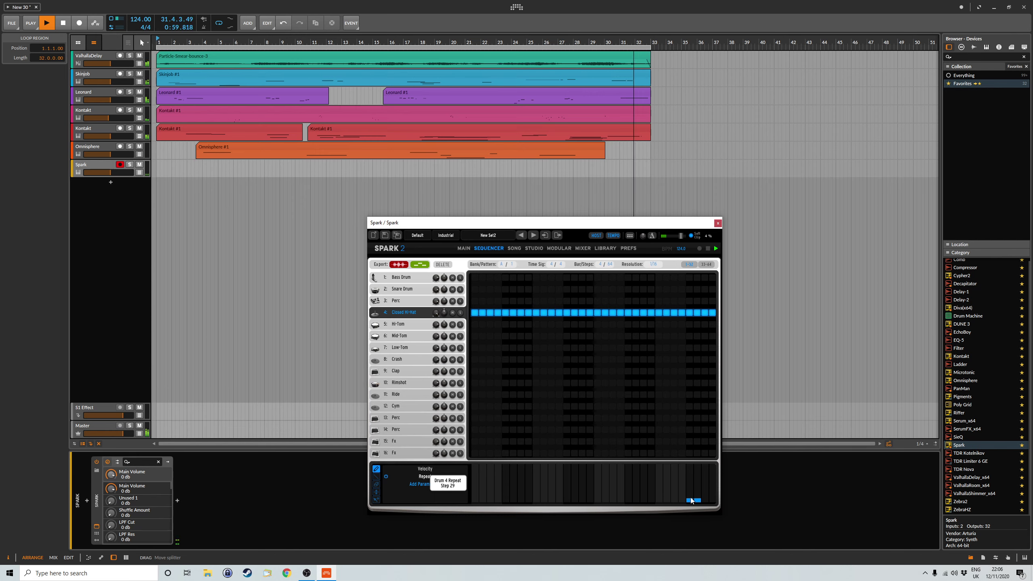
- Add a Panning parameter lane for the Closed Hi-Hat and draw a left-right wave across the first 32 steps
click(425, 485)
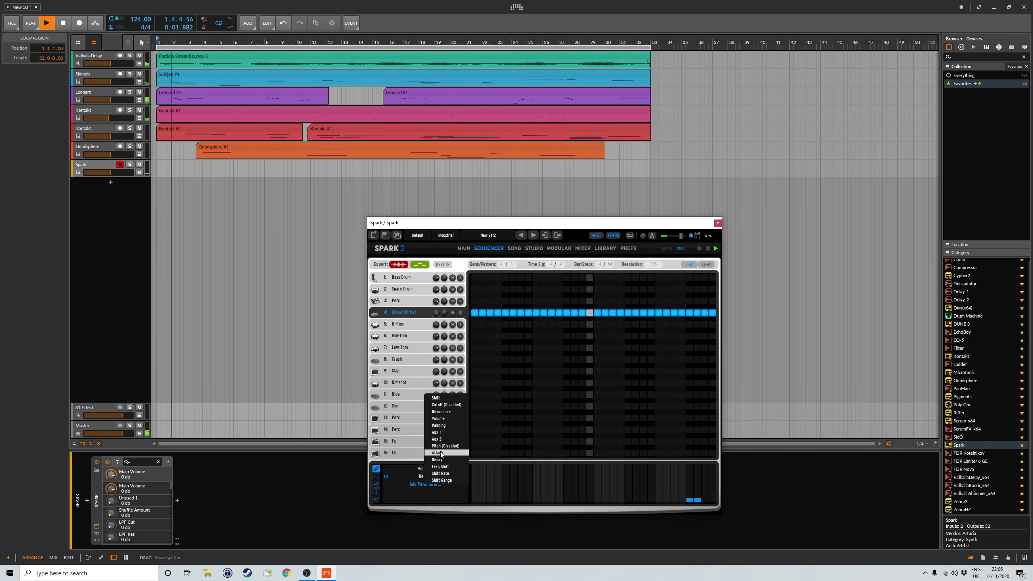
click(438, 425)
mouse_move(474, 481)
mouse_down()
mouse_move(532, 490)
mouse_move(585, 477)
mouse_move(619, 493)
mouse_move(684, 466)
mouse_move(717, 490)
mouse_up()
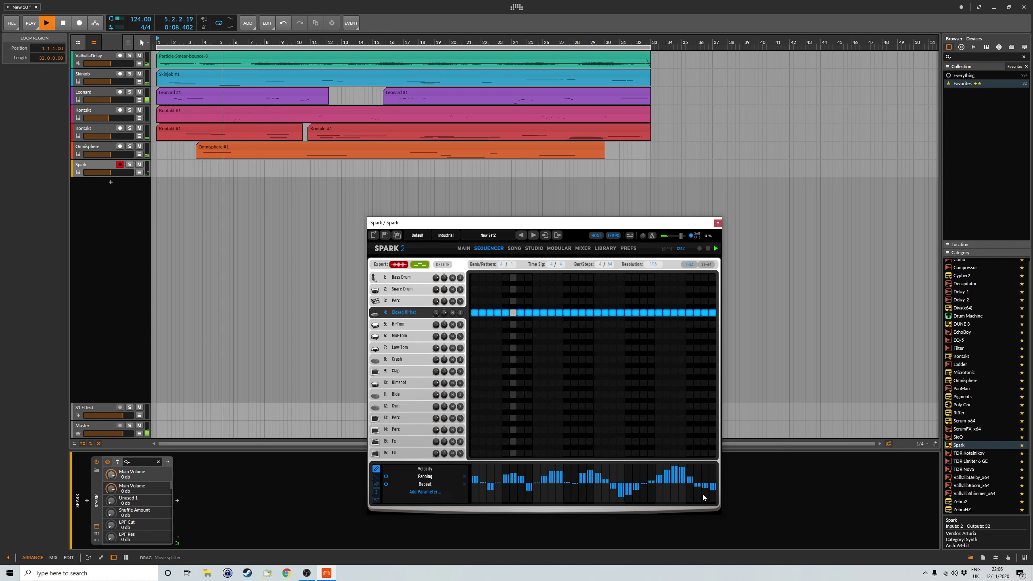
- Add a Decay parameter lane for the Closed Hi-Hat and set the instrument's base decay to 0 ms in the studio view
click(423, 492)
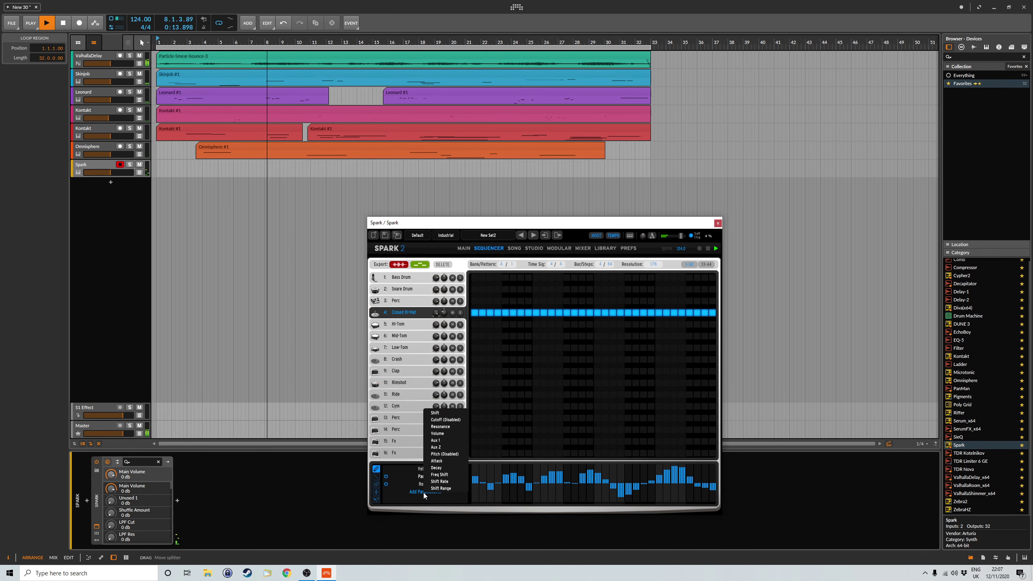
click(440, 468)
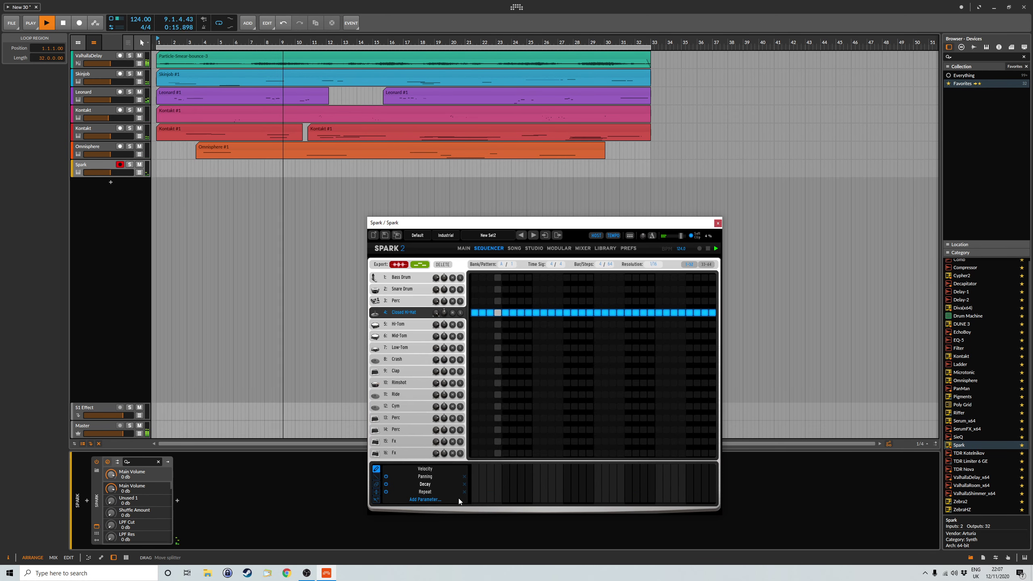
click(540, 250)
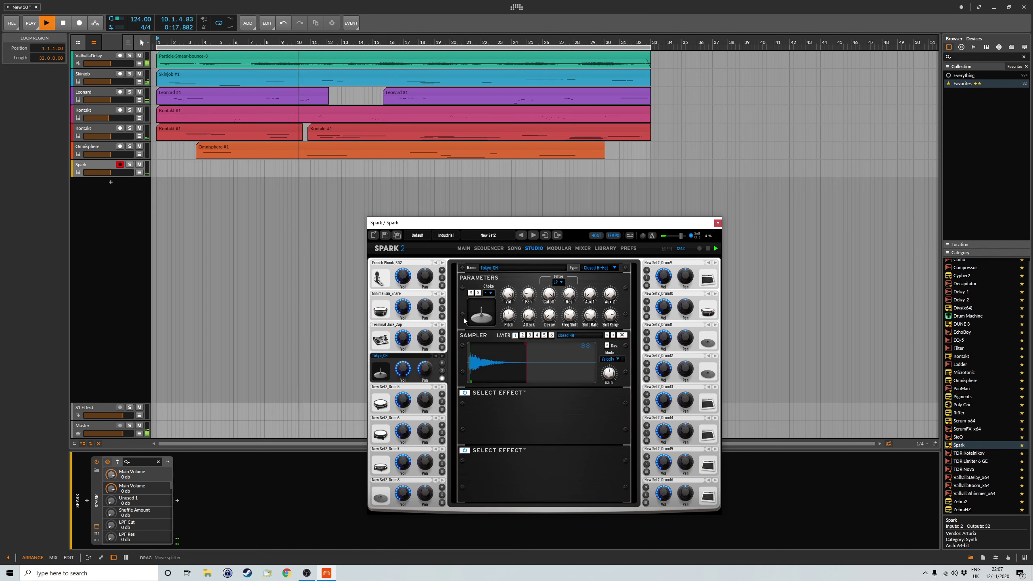
drag(549, 318, 557, 330)
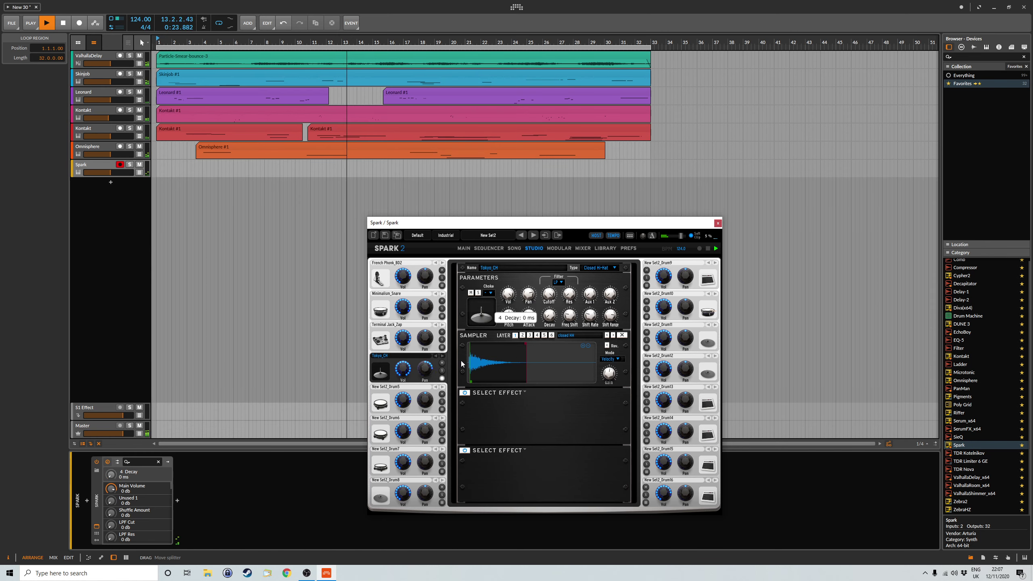
- Draw mostly short decay values with a few longer peaks across the Closed Hi-Hat's first 32 steps in the sequencer
click(514, 248)
click(494, 248)
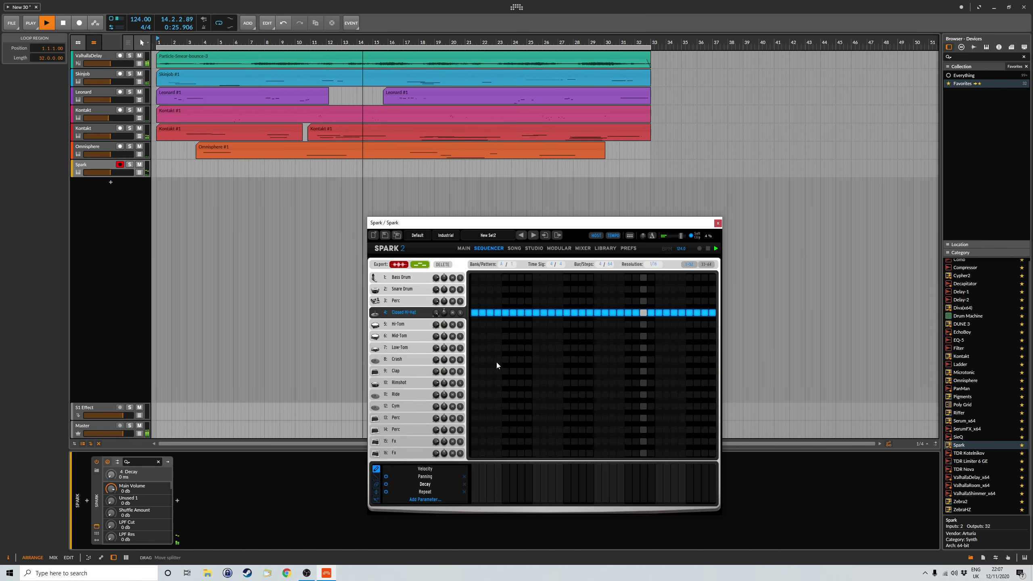
mouse_move(476, 499)
mouse_down()
mouse_move(524, 488)
mouse_move(529, 507)
mouse_move(562, 502)
mouse_move(581, 492)
mouse_up()
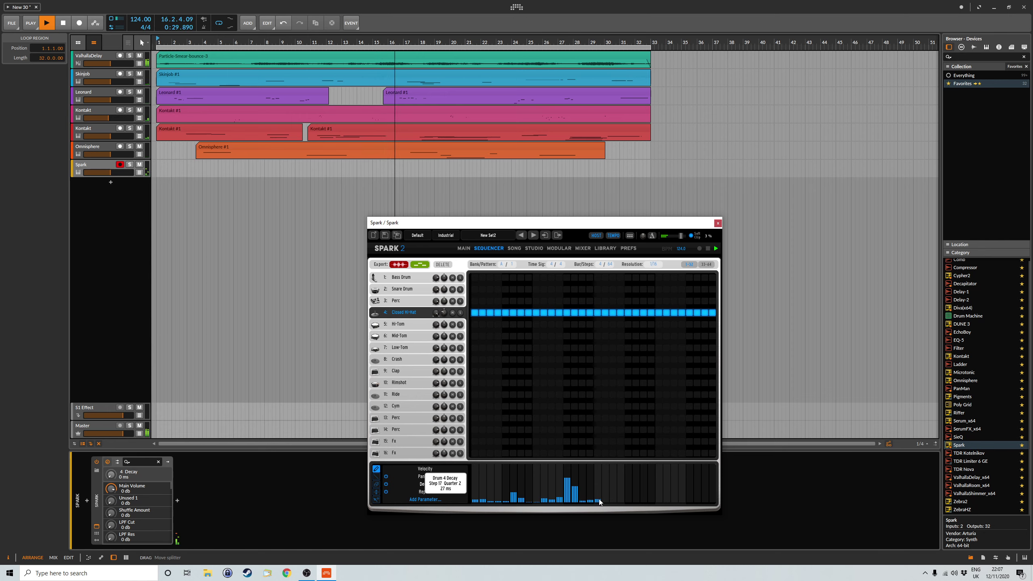
drag(645, 505, 719, 505)
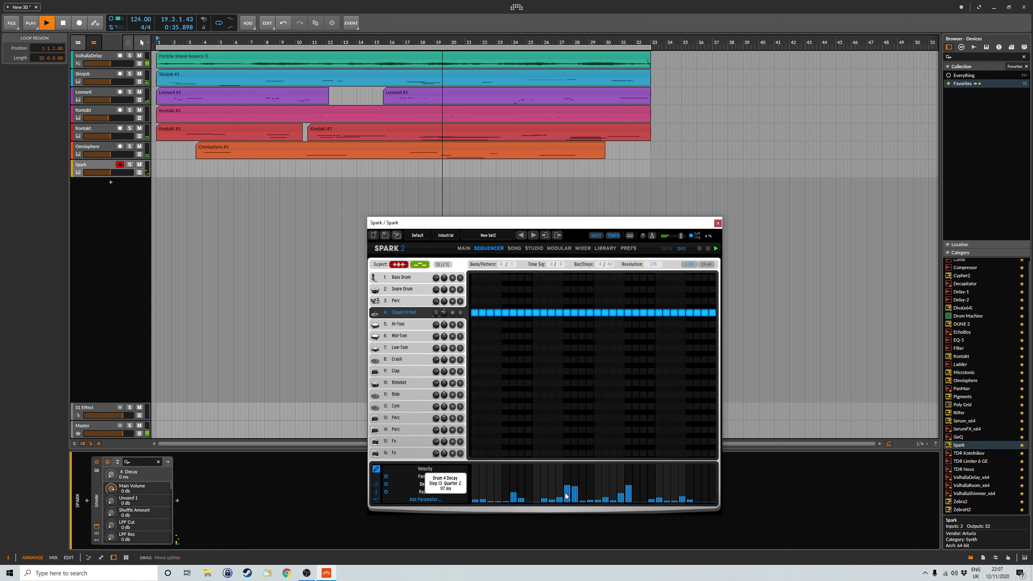
- Draw short decay values with isolated longer peaks for the Closed Hi-Hat across steps 33-64
click(709, 265)
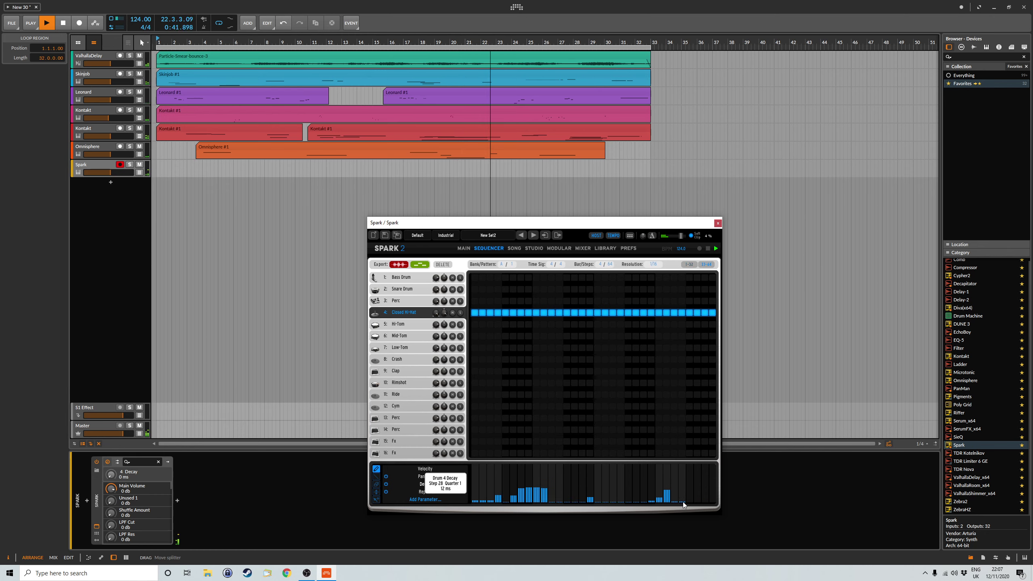
drag(578, 498, 535, 497)
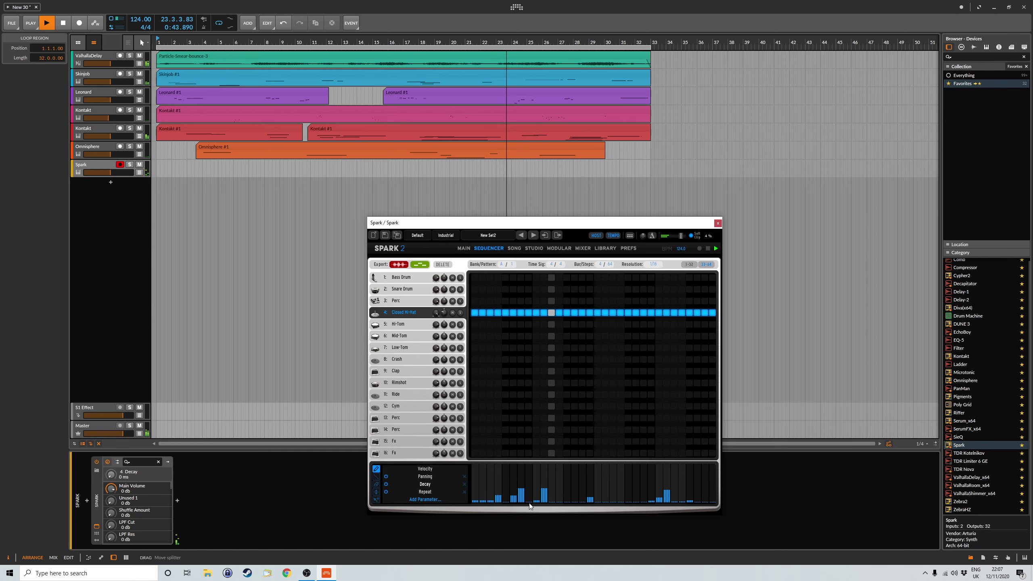
click(569, 488)
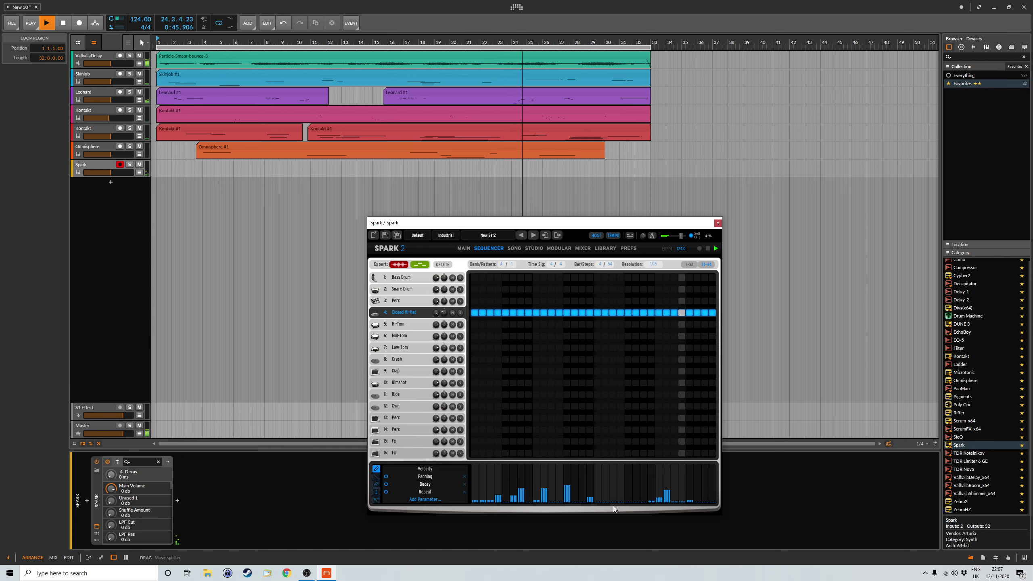
click(620, 497)
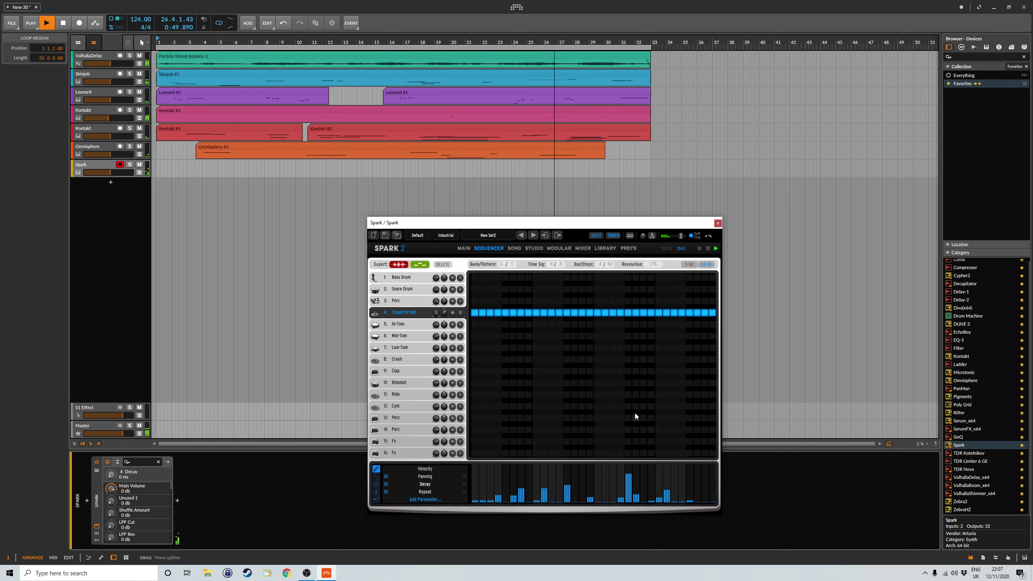
- Set Closed Hi-Hat repeats on the 21st and 22nd steps of the 33-64 page, low on the first and higher on the second
click(426, 492)
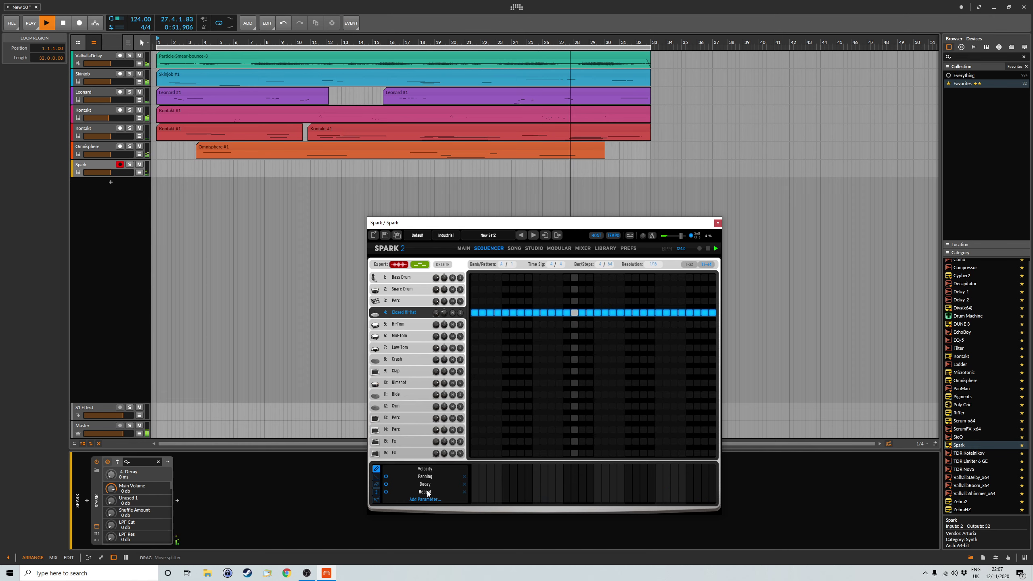
click(649, 499)
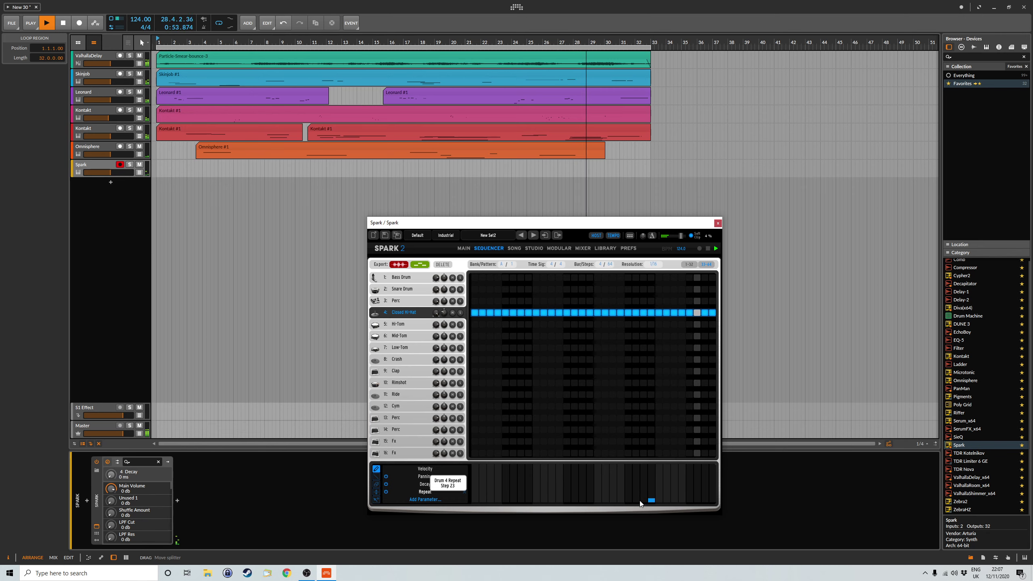
click(651, 500)
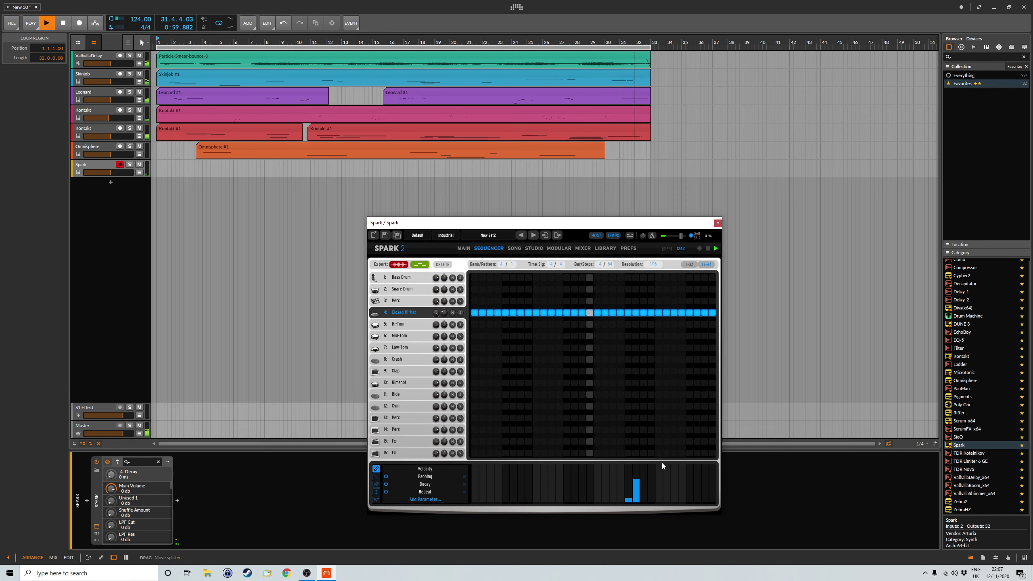
- Draw a left-right panning wave for the Closed Hi-Hat across steps 33-64
click(424, 477)
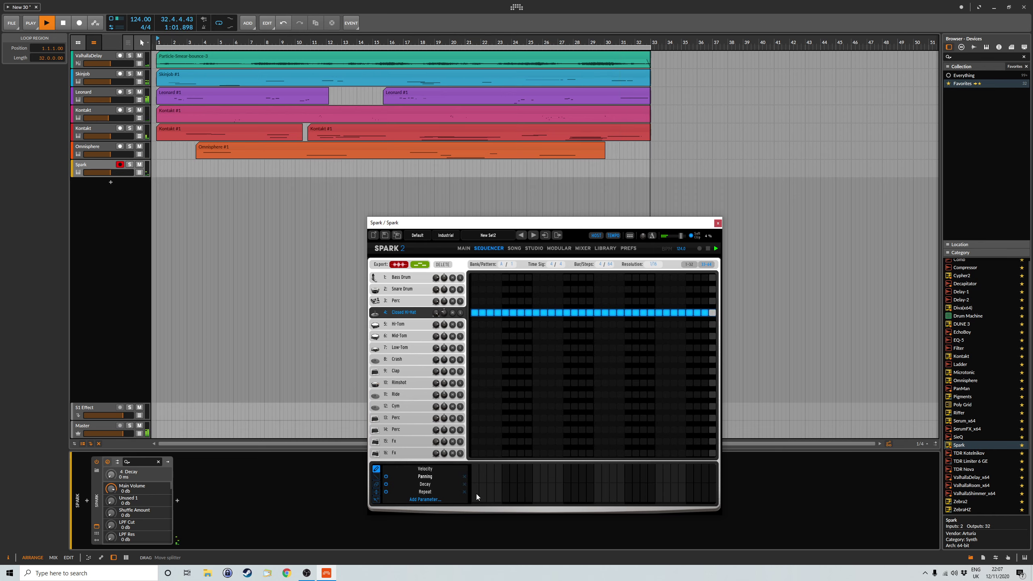
mouse_move(475, 484)
mouse_down()
mouse_move(548, 479)
mouse_move(584, 493)
mouse_up()
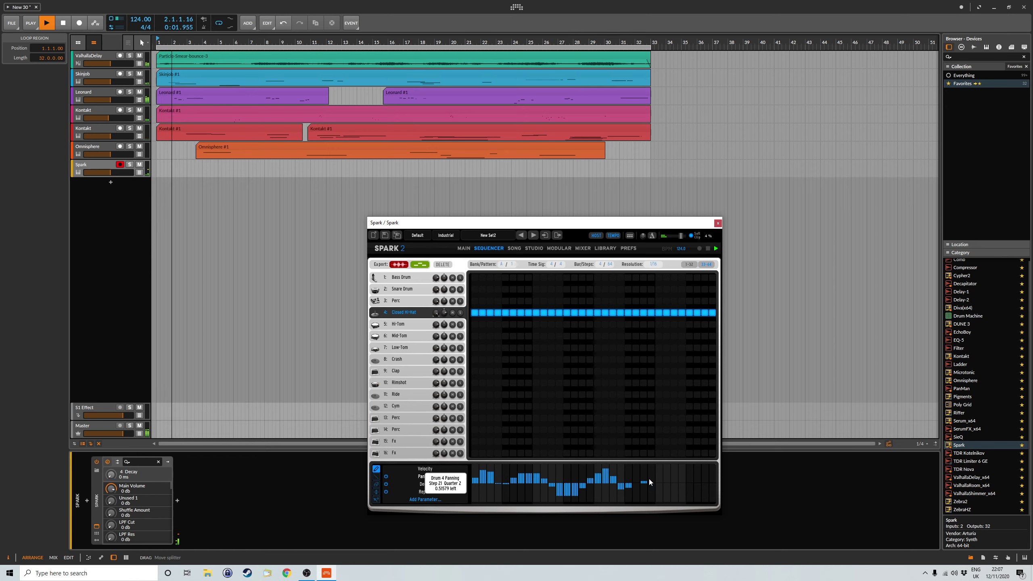
drag(691, 482, 715, 488)
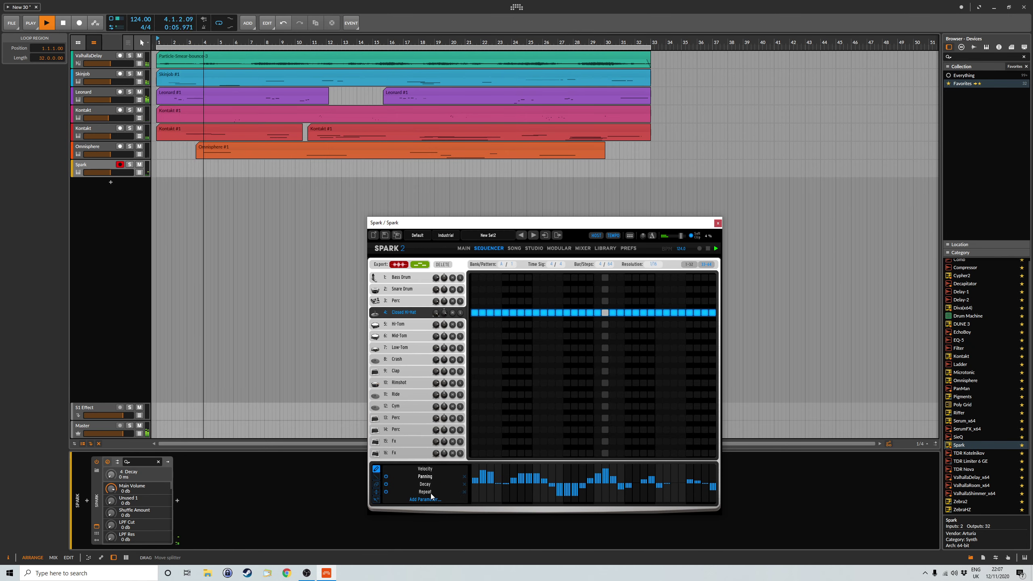
- Draw alternating high and low velocities for the Closed Hi-Hat across steps 33-64
click(425, 469)
click(475, 483)
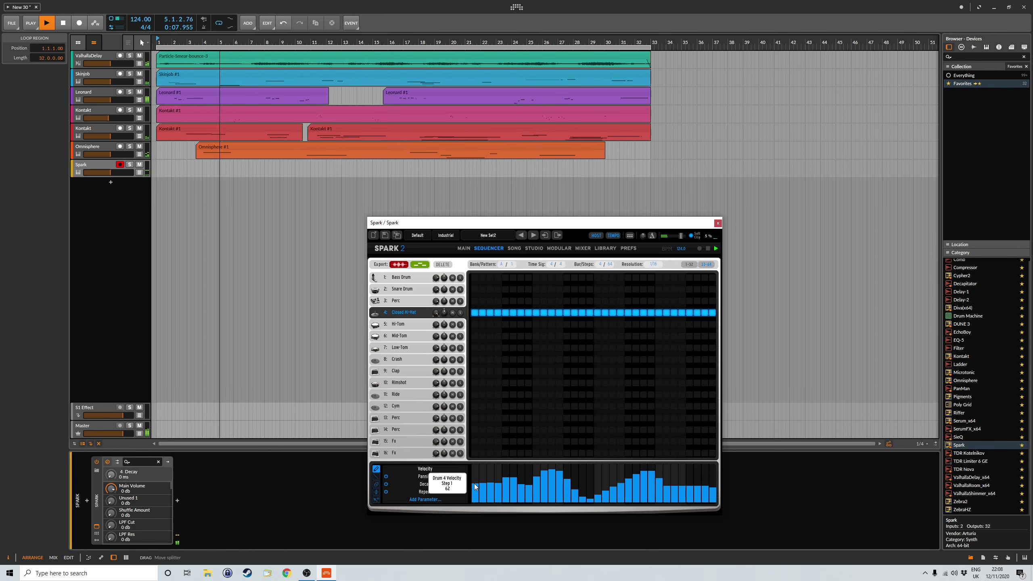
click(501, 494)
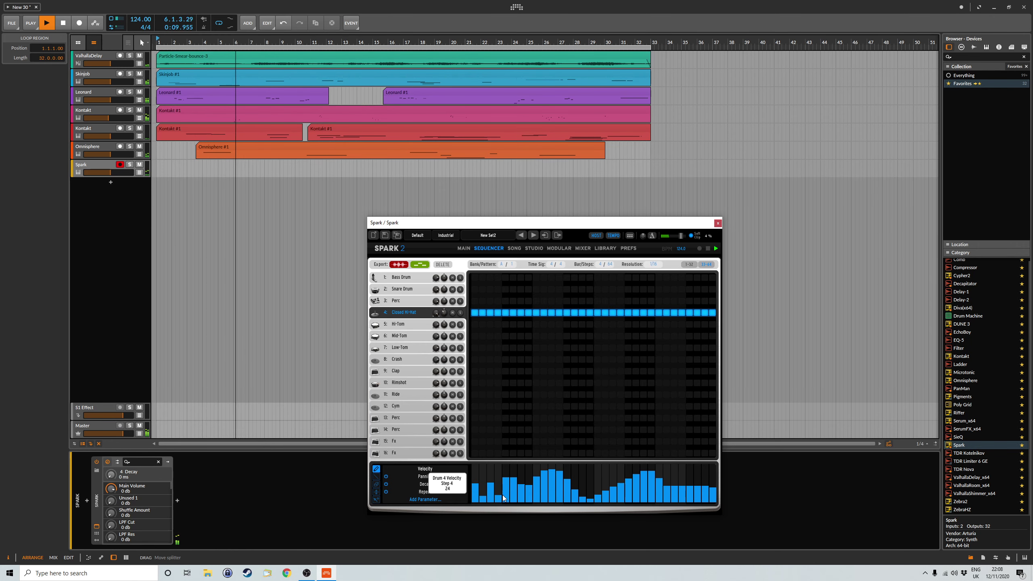
click(519, 496)
click(520, 484)
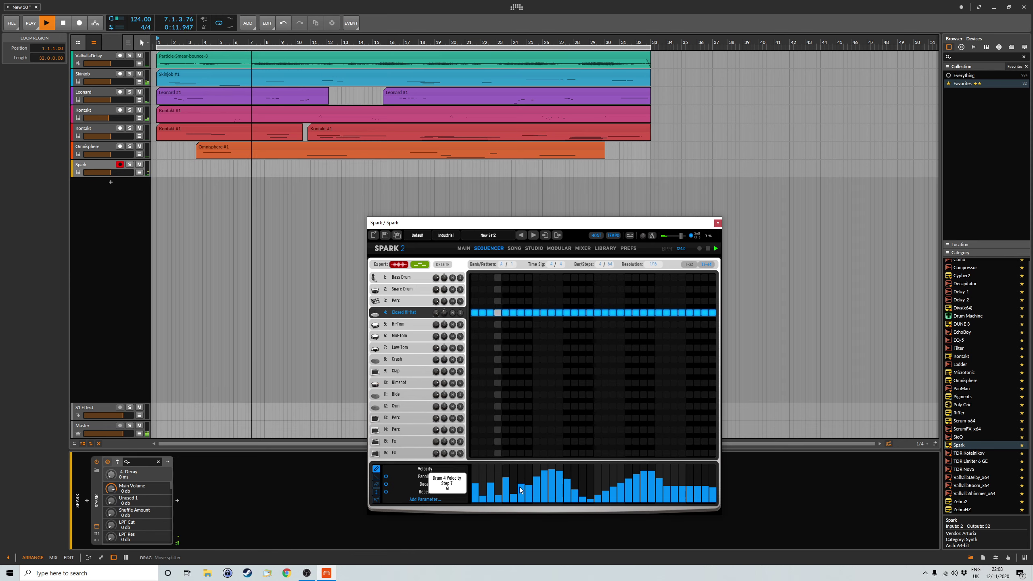
click(530, 496)
click(544, 493)
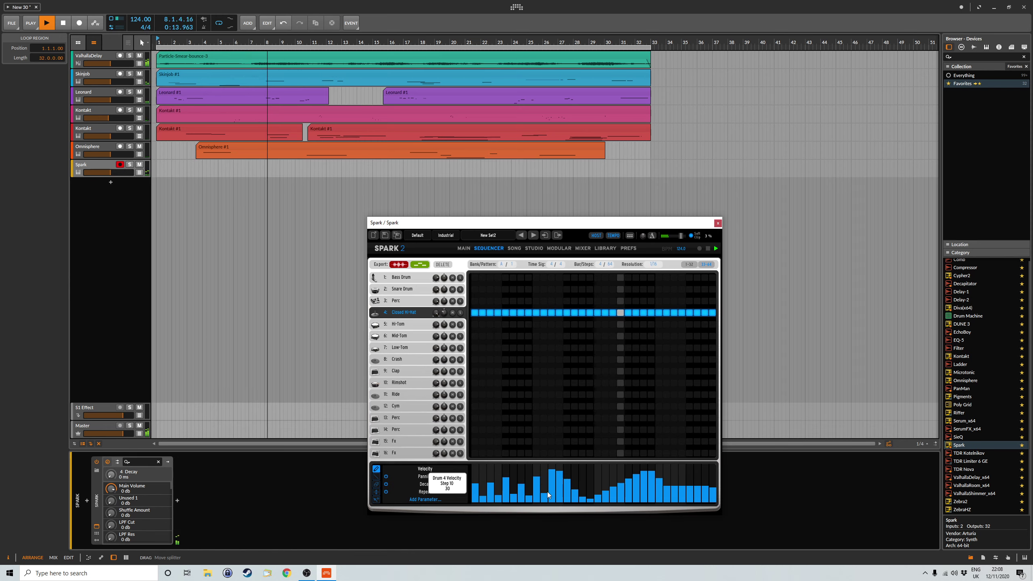
click(560, 490)
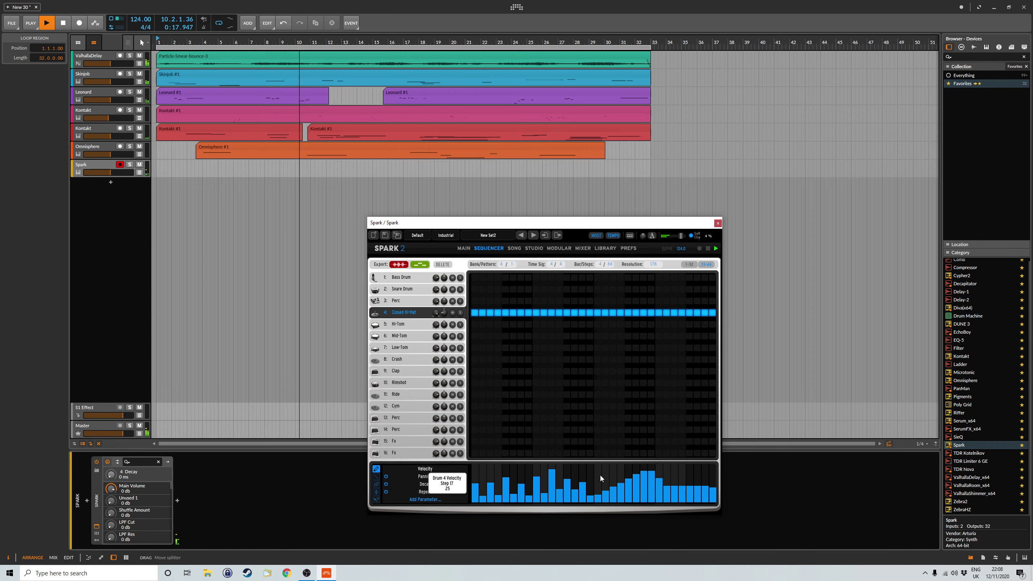
click(608, 494)
click(612, 483)
click(623, 494)
click(637, 491)
click(653, 492)
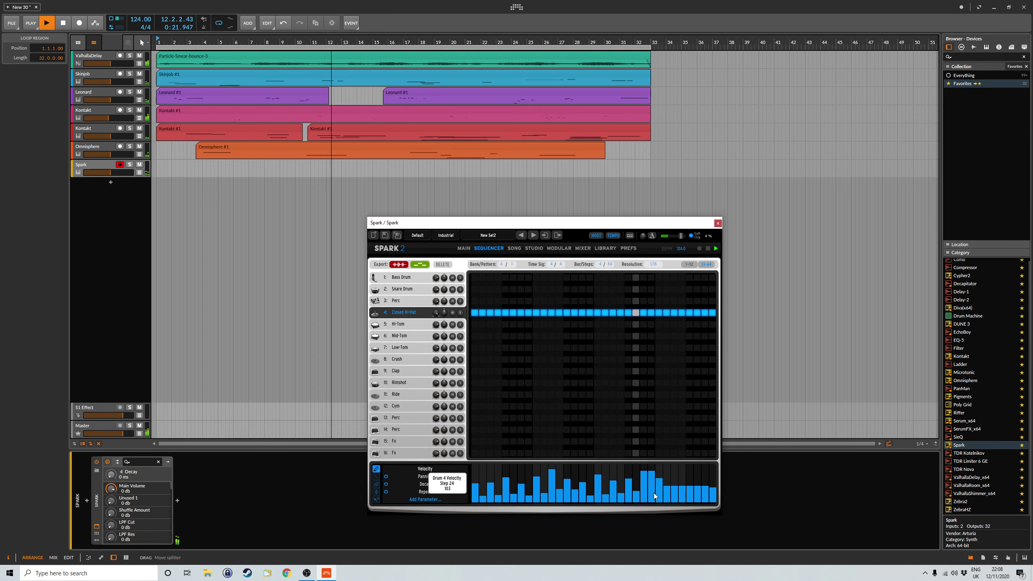
click(667, 495)
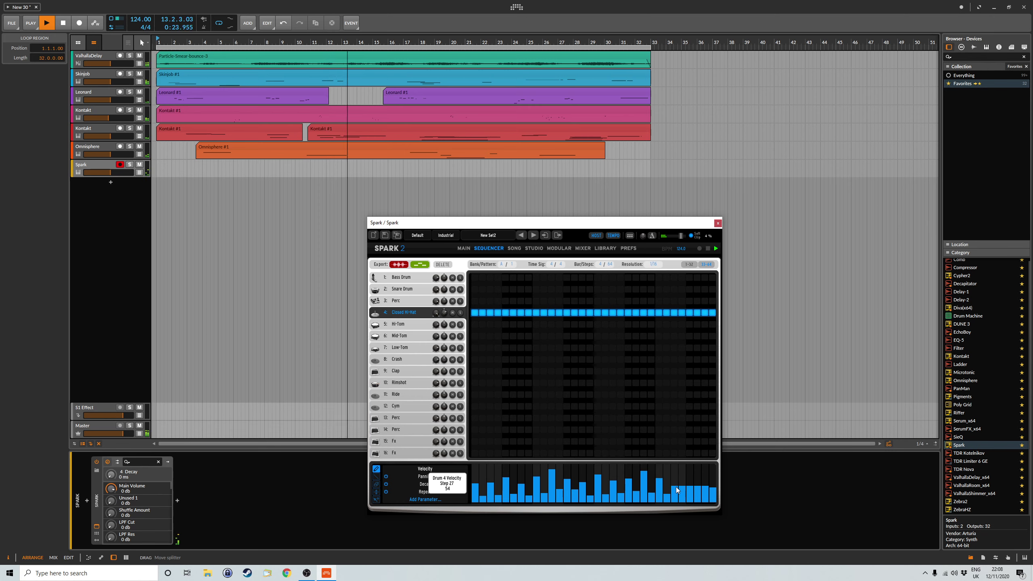
click(691, 479)
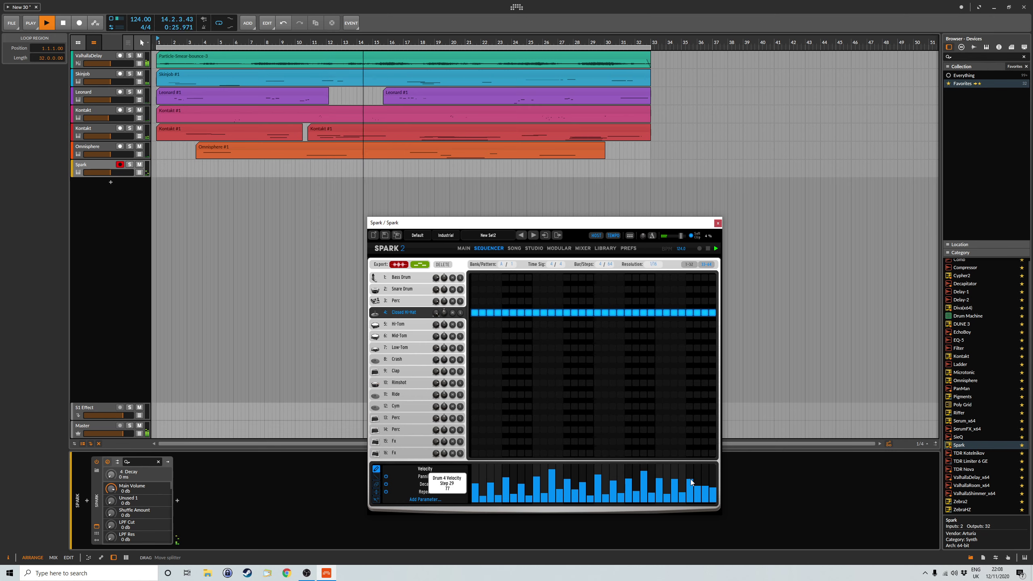
click(701, 494)
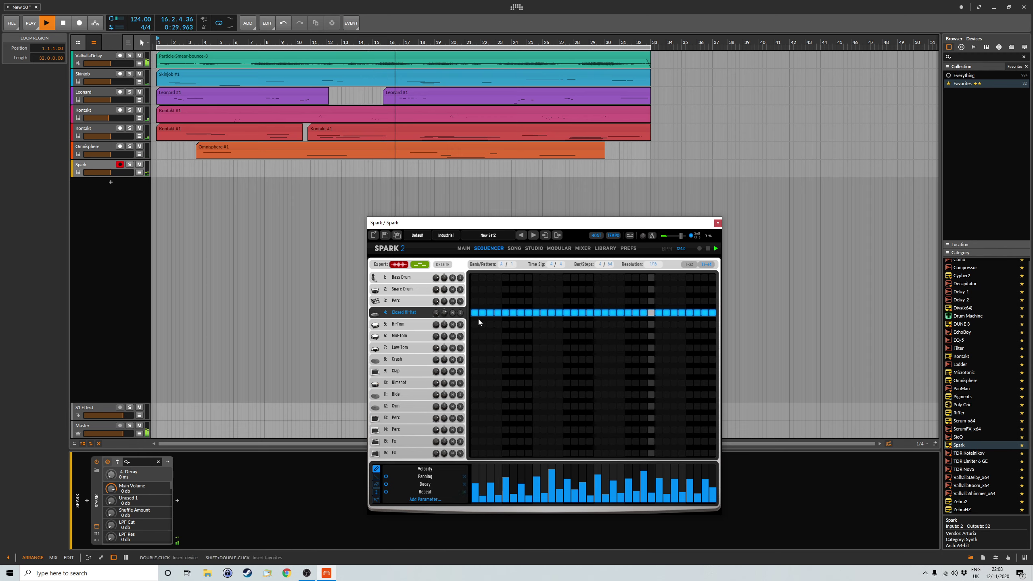
- Adjust the Closed Hi-Hat's filter cutoff and set its Freq Shift to 0.28 in Spark's studio view
click(514, 248)
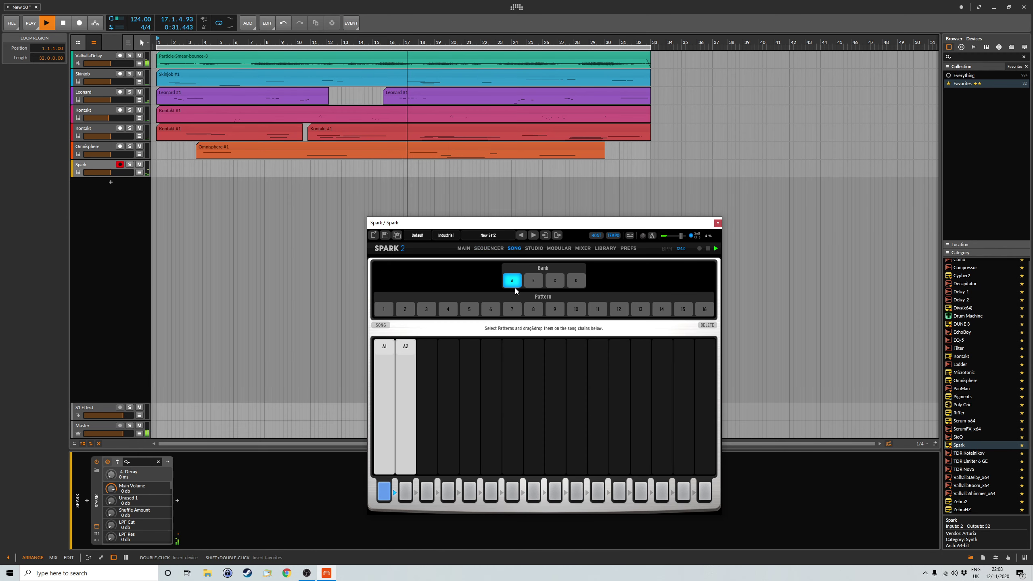
click(527, 247)
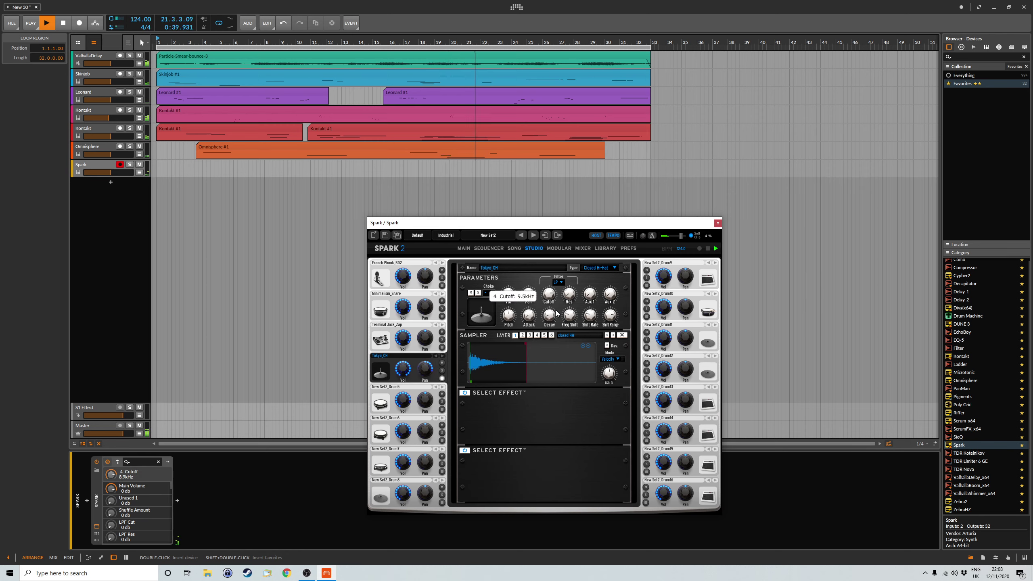
drag(557, 283, 595, 295)
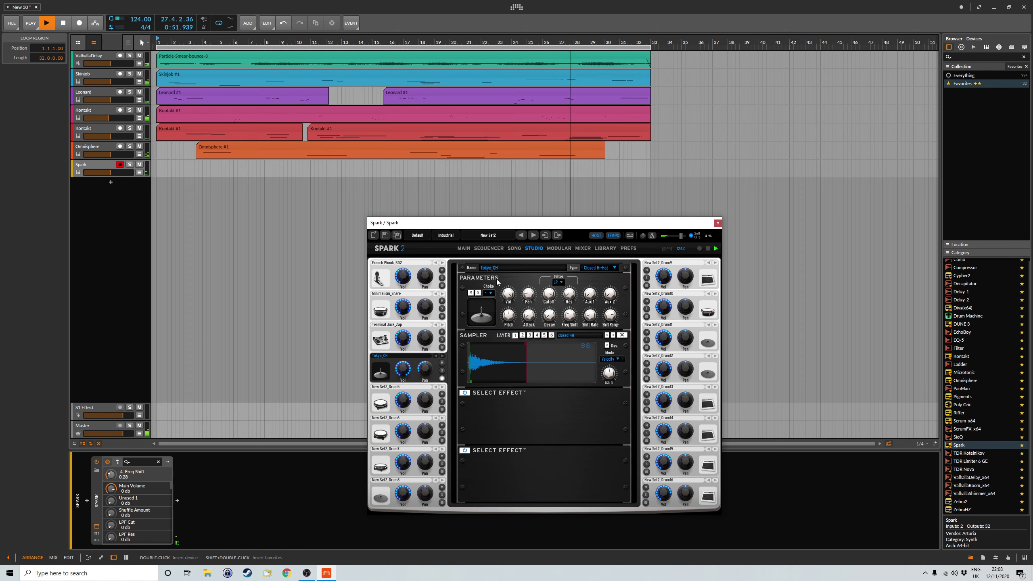
- Add a Freq Shift lane to the Closed Hi-Hat and draw varied values with scattered peaks over both 32-step pages
click(497, 247)
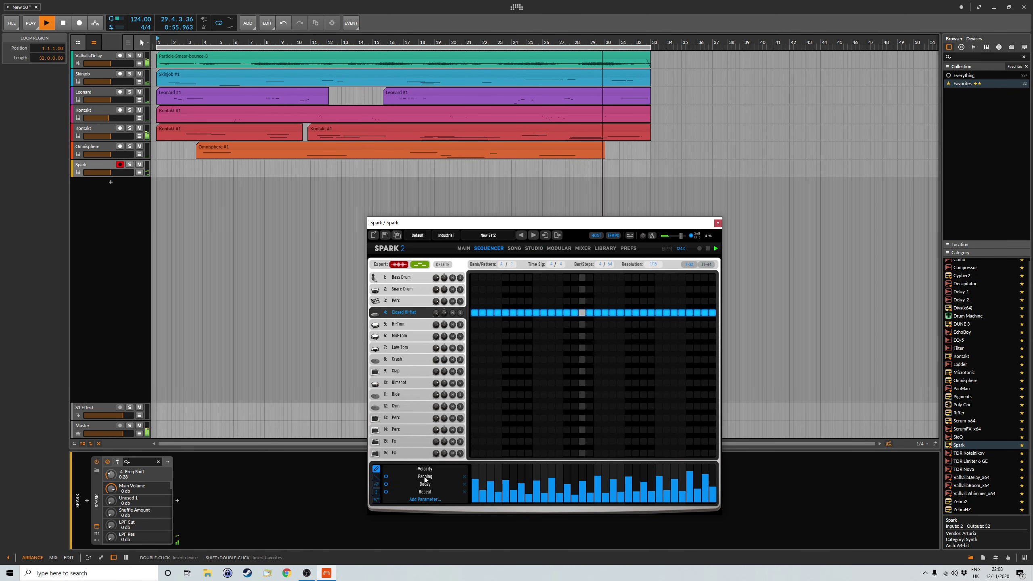
click(432, 498)
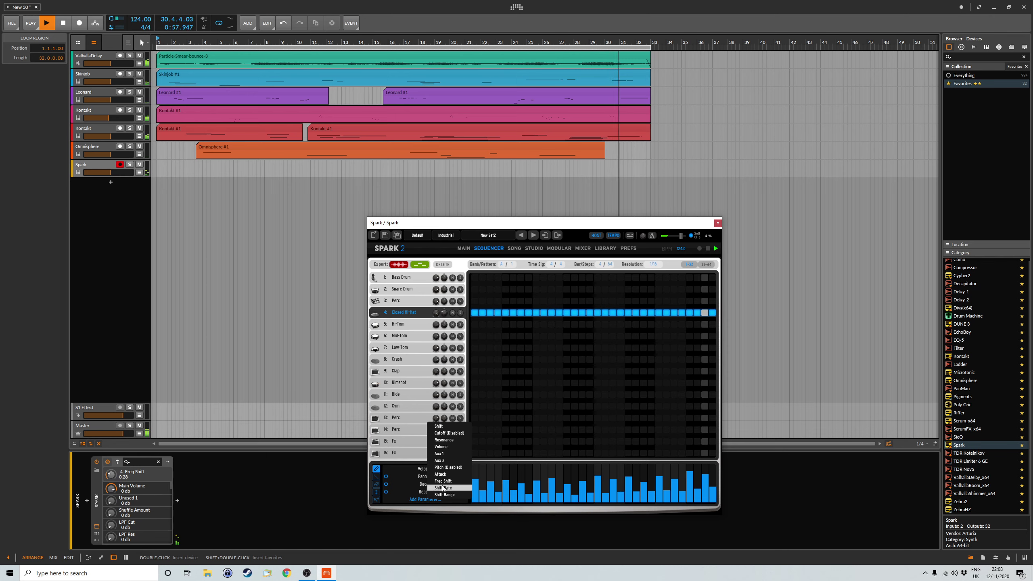
click(444, 481)
mouse_move(473, 500)
mouse_down()
mouse_move(548, 502)
mouse_move(569, 487)
mouse_move(706, 505)
mouse_move(714, 487)
mouse_move(686, 497)
mouse_move(678, 481)
mouse_move(657, 497)
mouse_up()
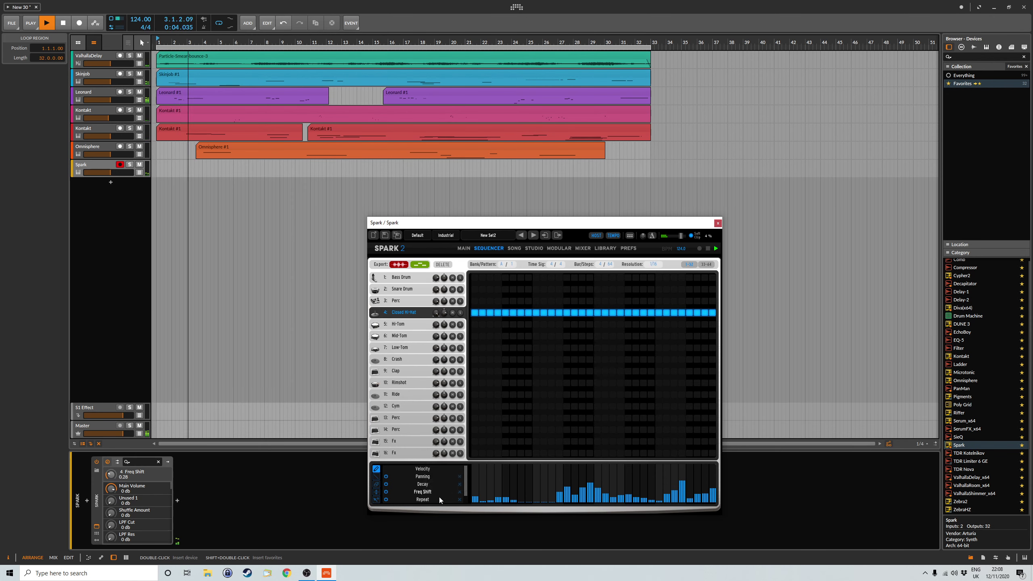
click(711, 266)
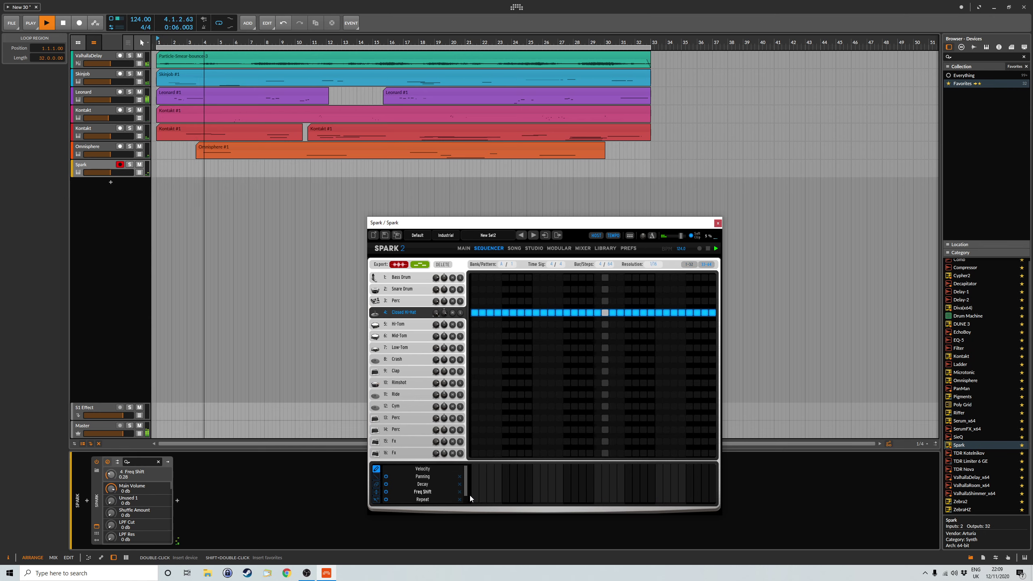
mouse_move(473, 493)
mouse_down()
mouse_move(496, 491)
mouse_move(517, 476)
mouse_move(527, 504)
mouse_move(560, 494)
mouse_move(598, 501)
mouse_move(603, 478)
mouse_move(617, 509)
mouse_move(642, 483)
mouse_move(638, 471)
mouse_move(678, 503)
mouse_move(718, 505)
mouse_up()
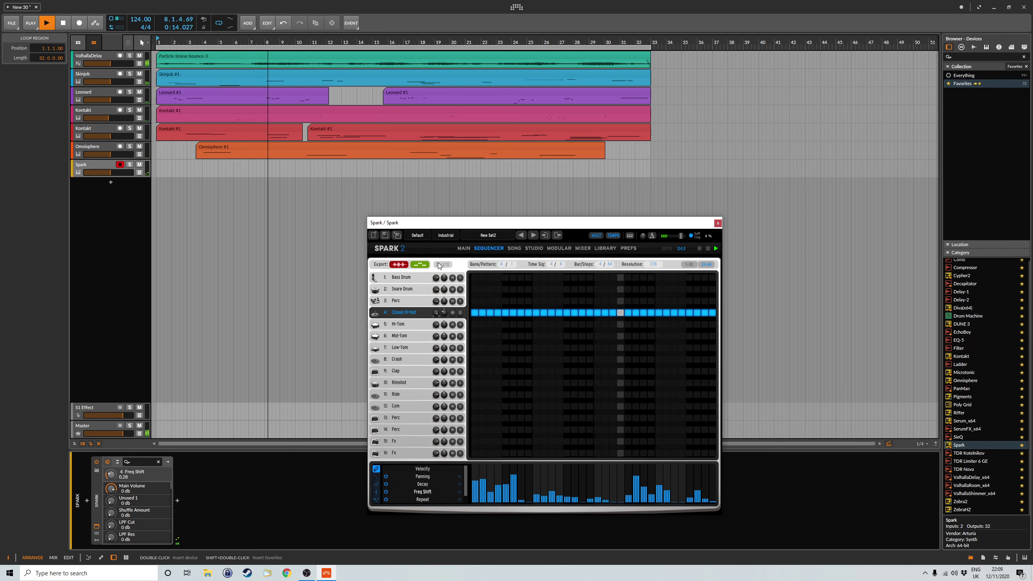
- Place Bass Drum hits on steps 1 and 3 of the first page and on the first step of the 33-64 page
click(688, 265)
click(475, 278)
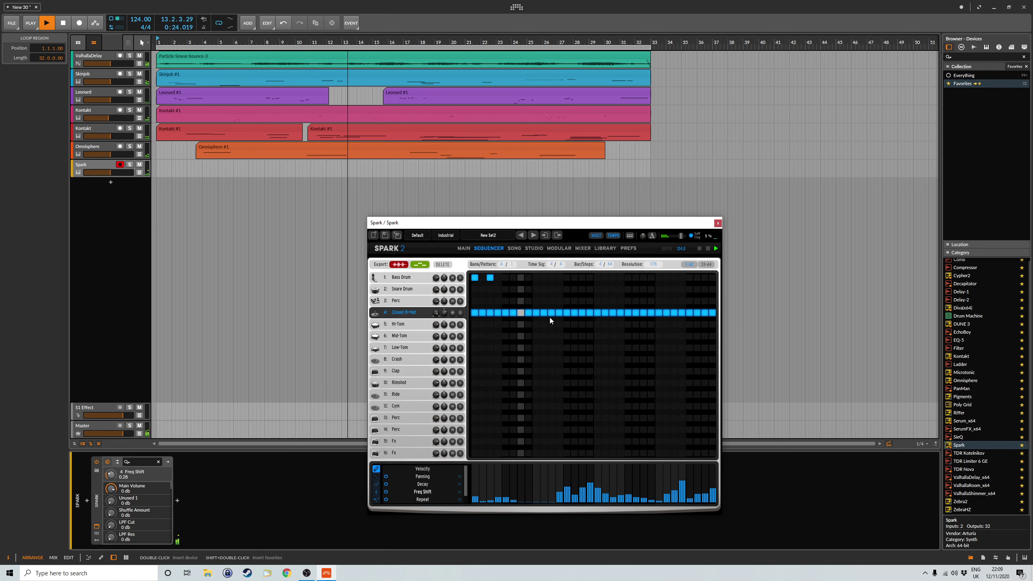
click(706, 264)
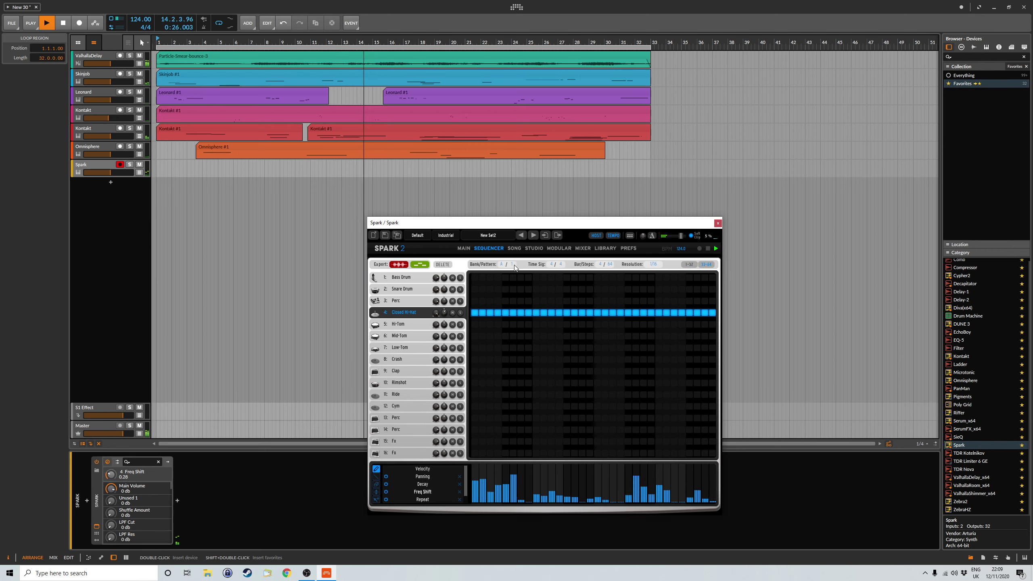
click(476, 277)
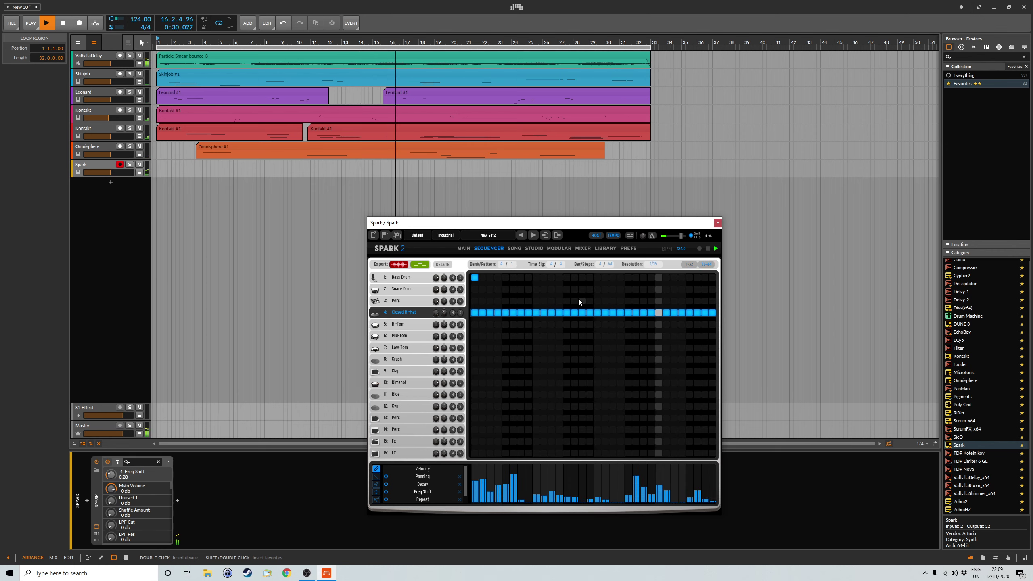
click(718, 224)
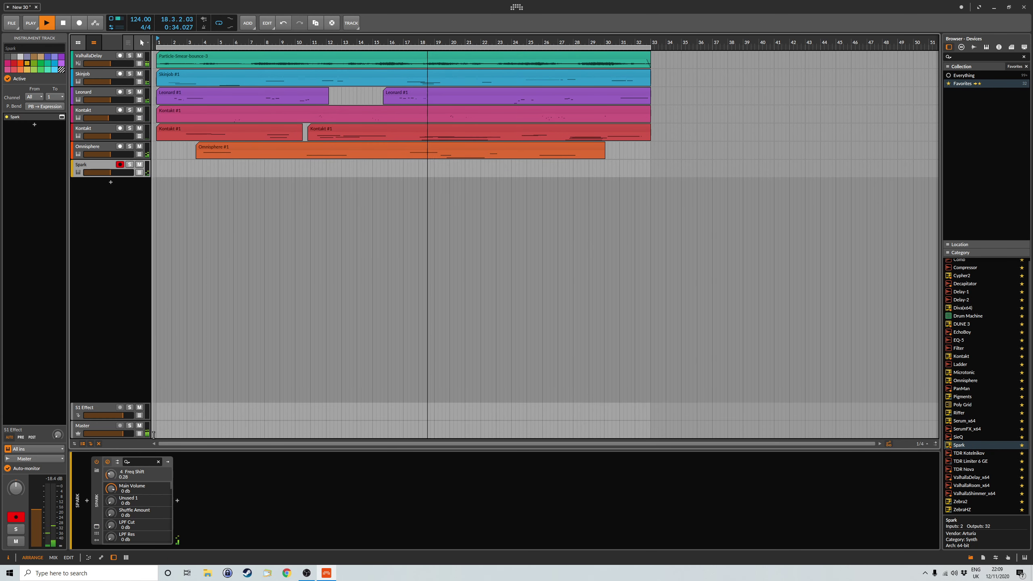
- Insert a Compressor after Spark in the device chain and raise its attack
click(177, 501)
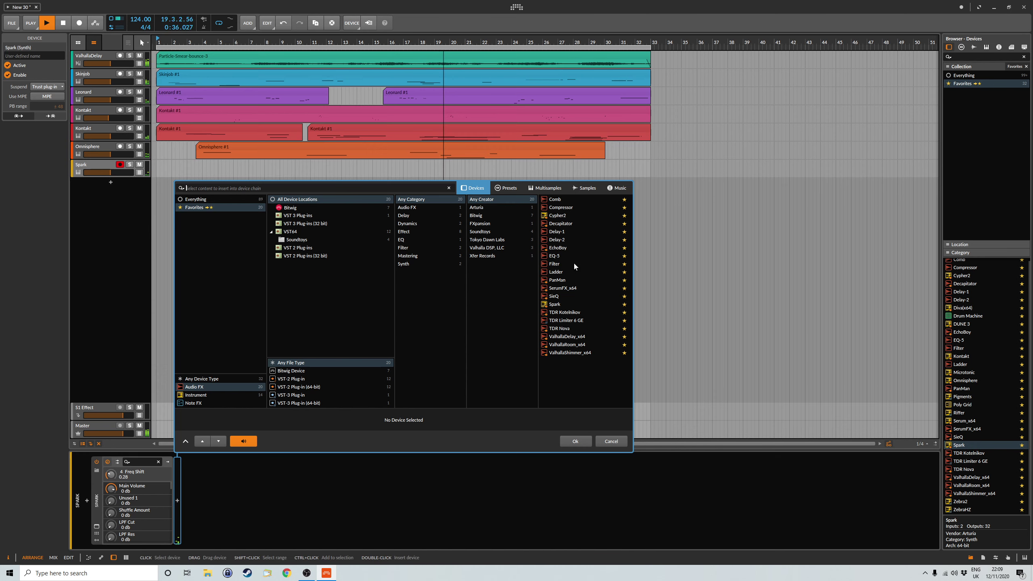
click(561, 207)
click(575, 441)
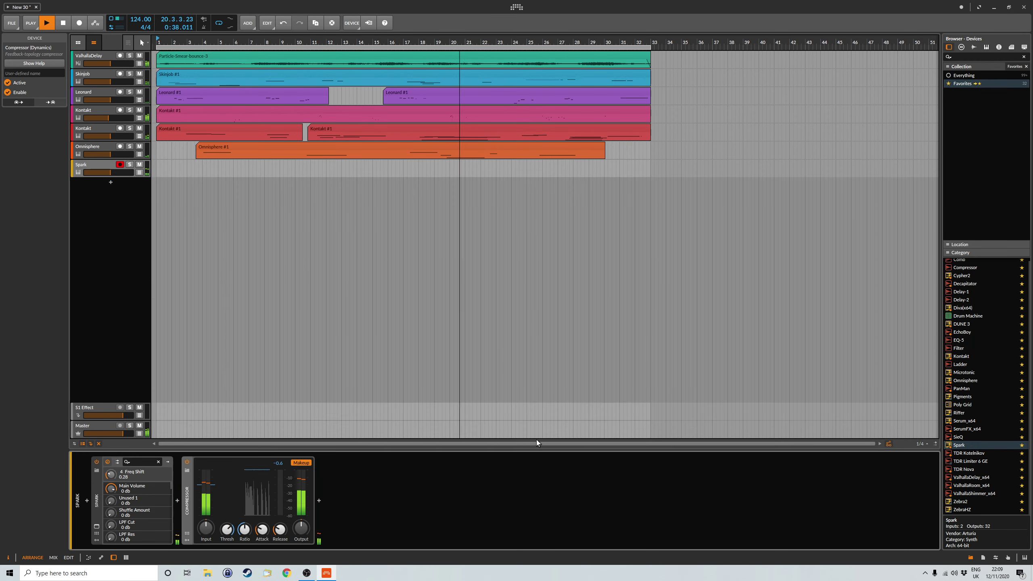
mouse_move(262, 530)
mouse_down()
mouse_move(279, 525)
mouse_move(247, 527)
mouse_up()
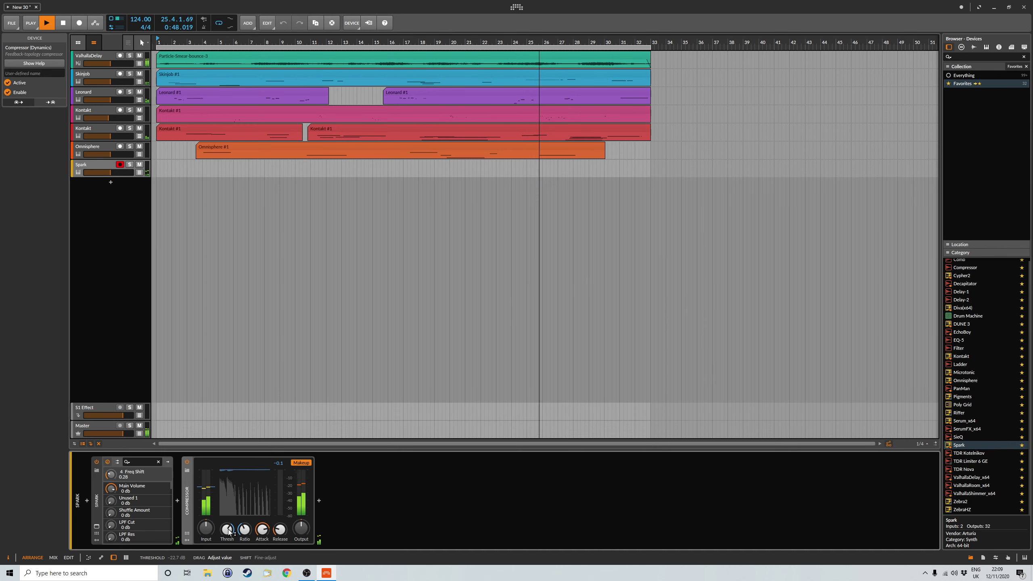
- Add the SieQ equalizer after the Compressor and set its low gain to 4.8 and drive to 4.3
click(962, 437)
drag(962, 437, 332, 504)
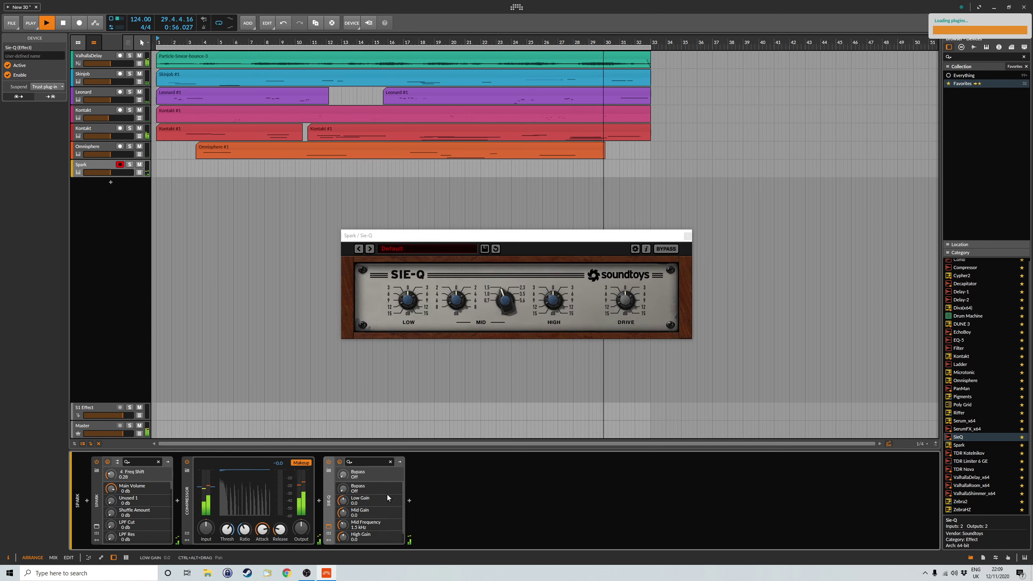
drag(414, 307, 417, 299)
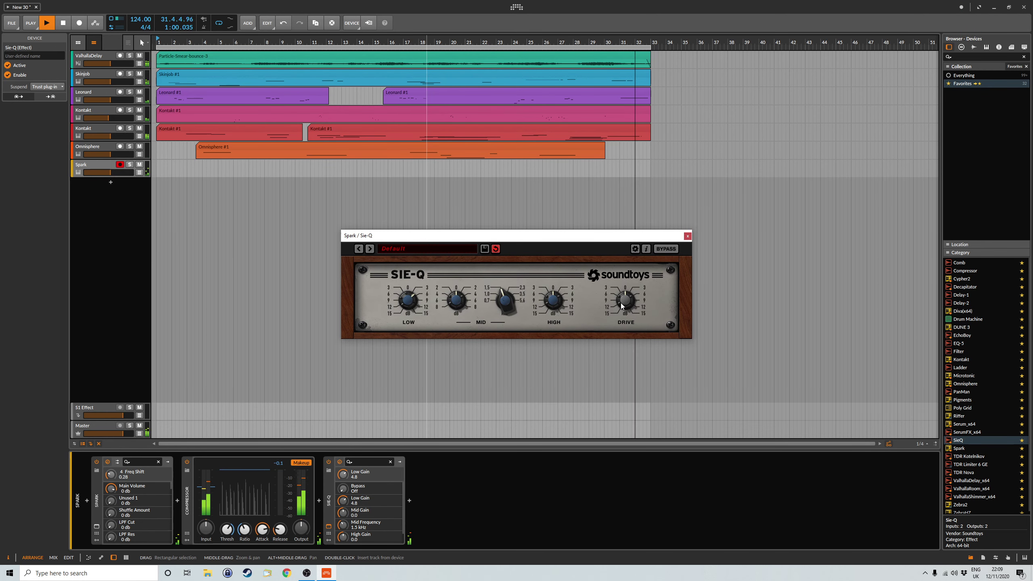
click(627, 293)
mouse_move(628, 294)
mouse_down()
mouse_move(628, 285)
mouse_move(628, 294)
mouse_up()
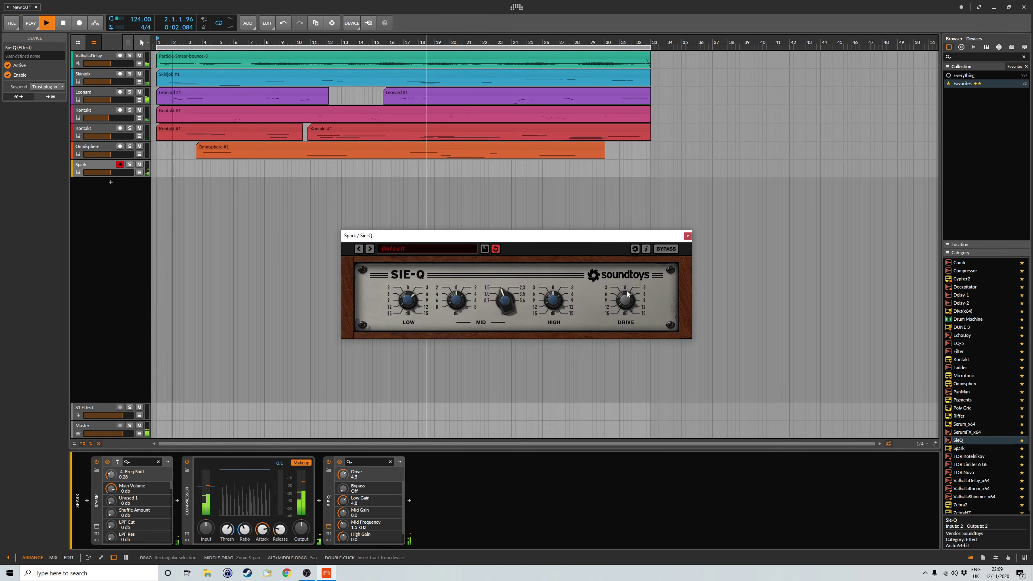
- Set the Sie-Q high gain to 4.8 and mid gain to -2.4, closing the plug-in window
drag(566, 303, 566, 299)
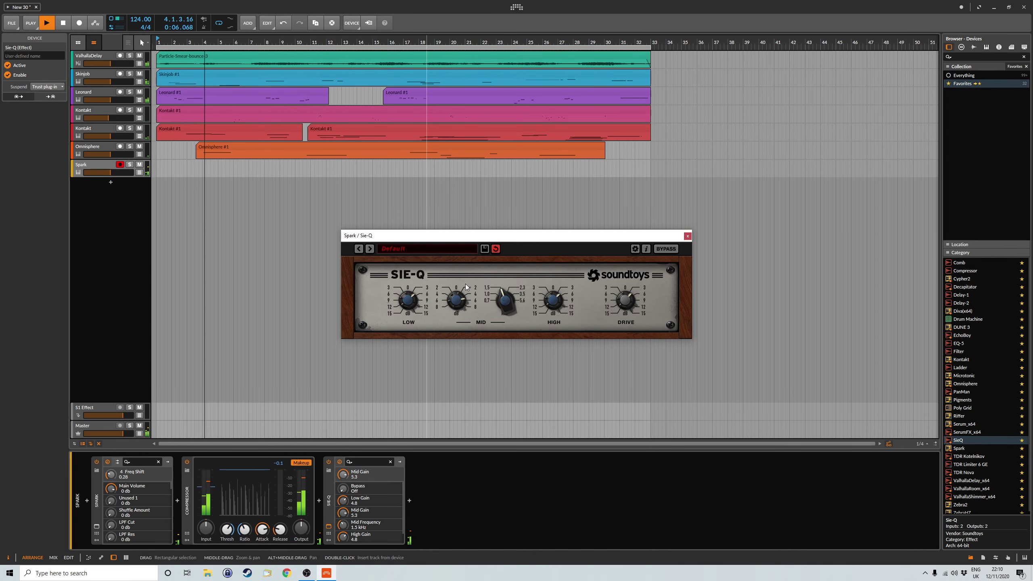
drag(463, 303, 470, 321)
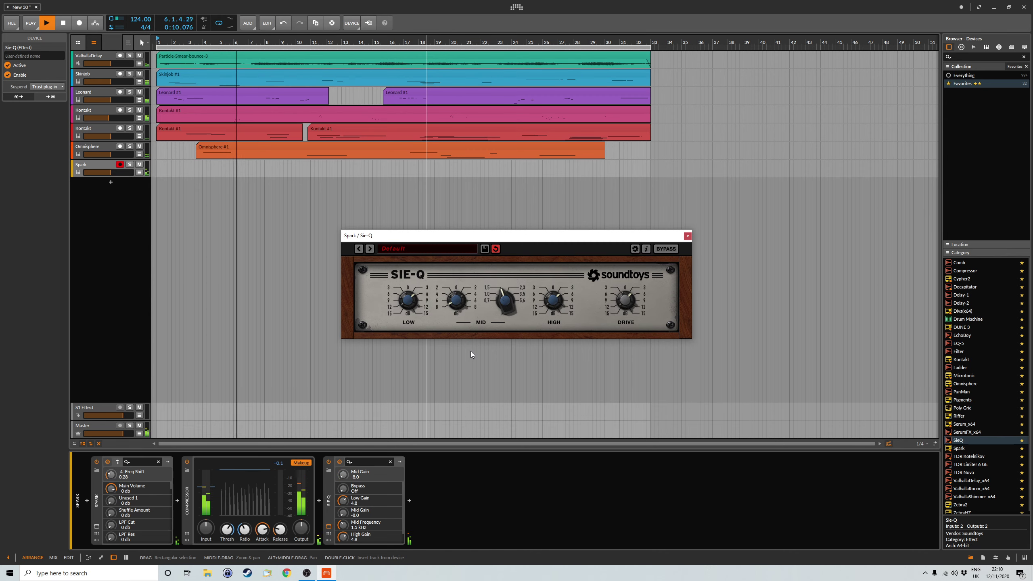
drag(470, 354, 472, 331)
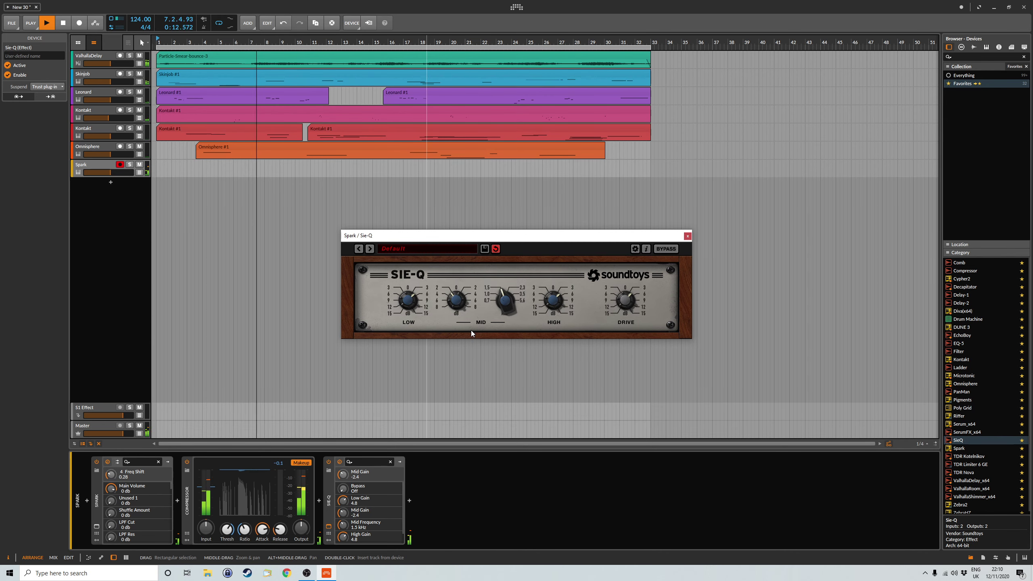
click(688, 236)
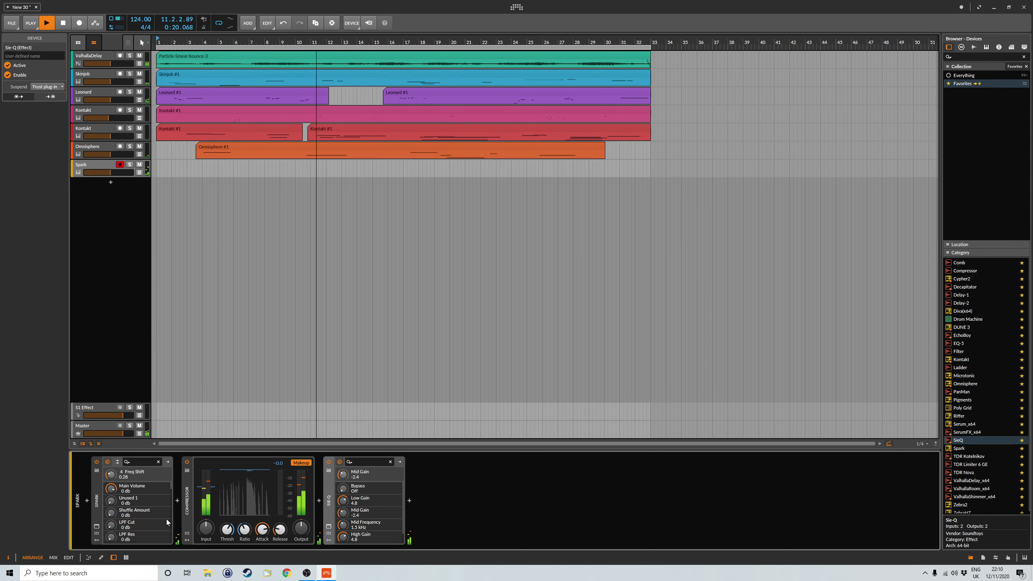
- Reopen Spark's studio view and set the Tokyo_CH closed hi-hat volume to 0 dB
click(97, 526)
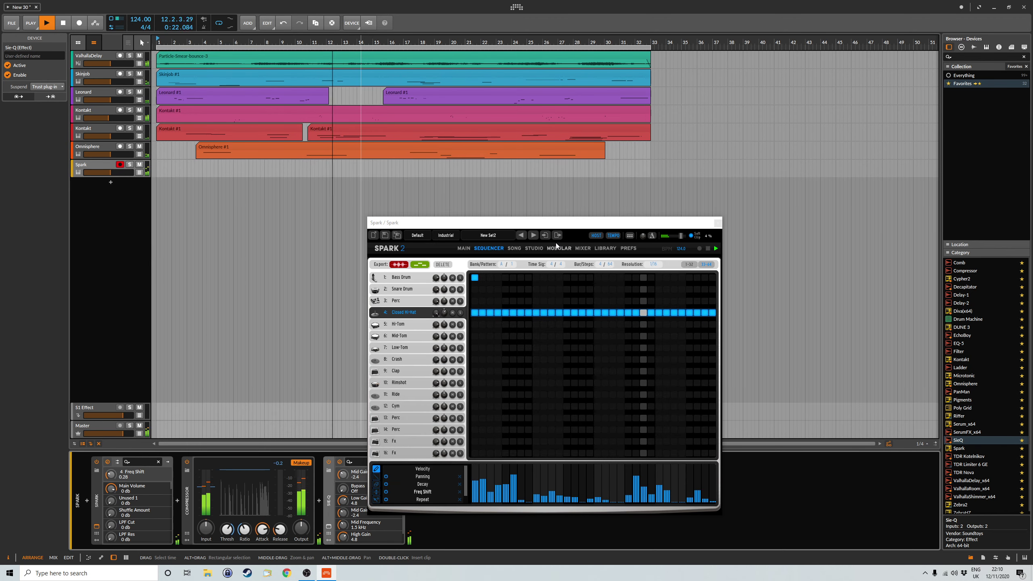
click(533, 248)
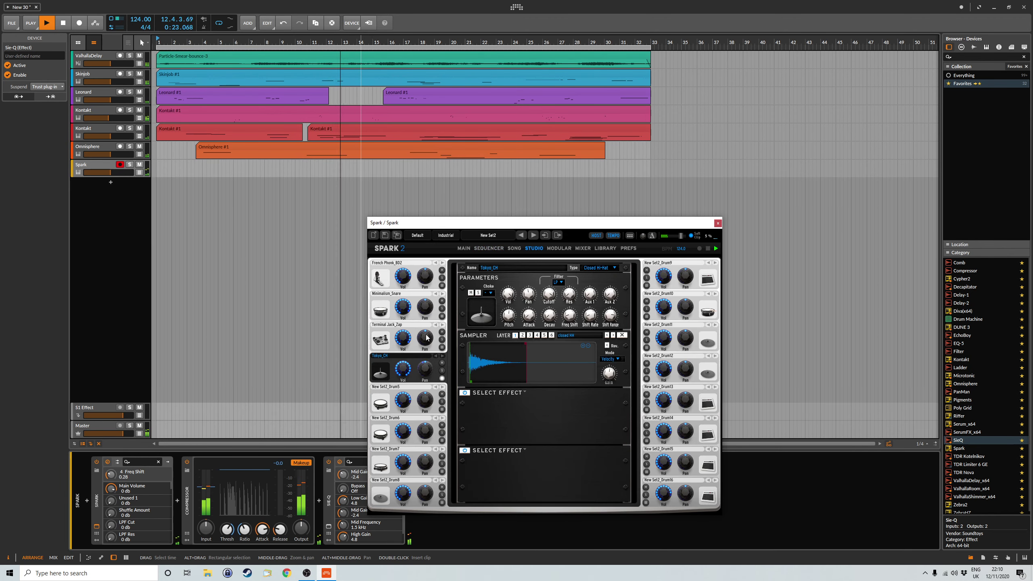
click(402, 386)
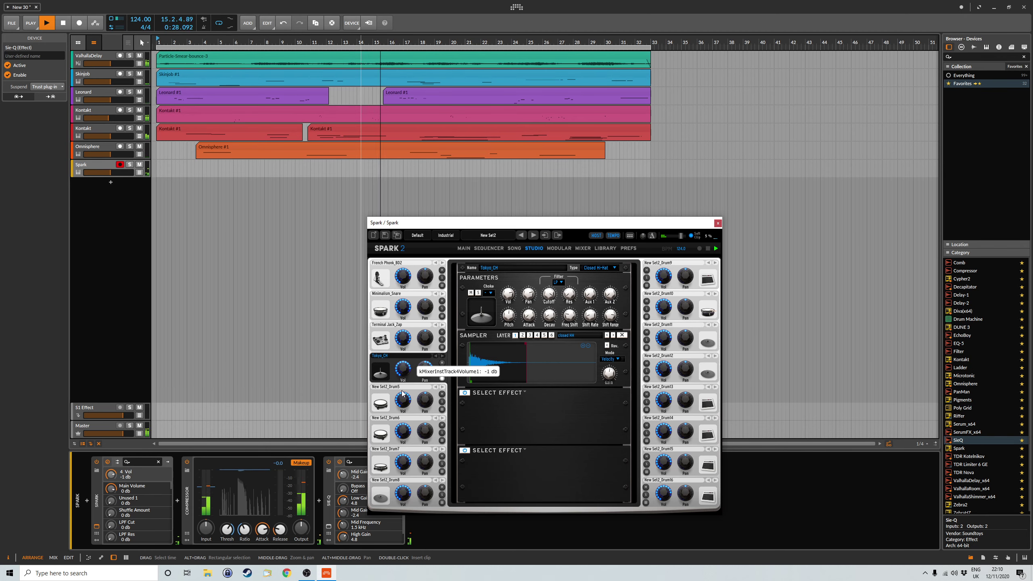
drag(402, 391, 402, 387)
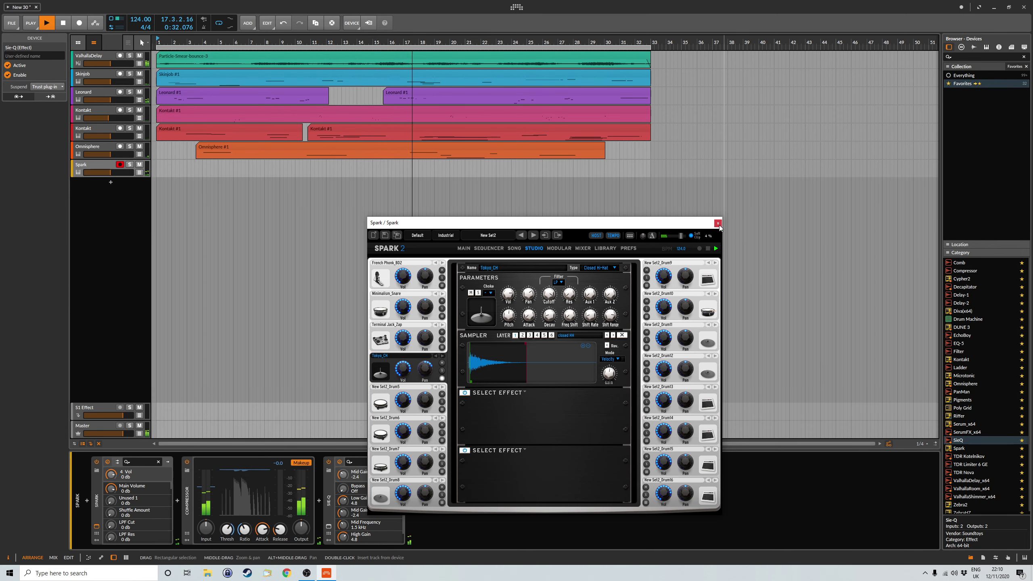
- Close the Spark plug-in window and save the project
click(718, 224)
click(16, 28)
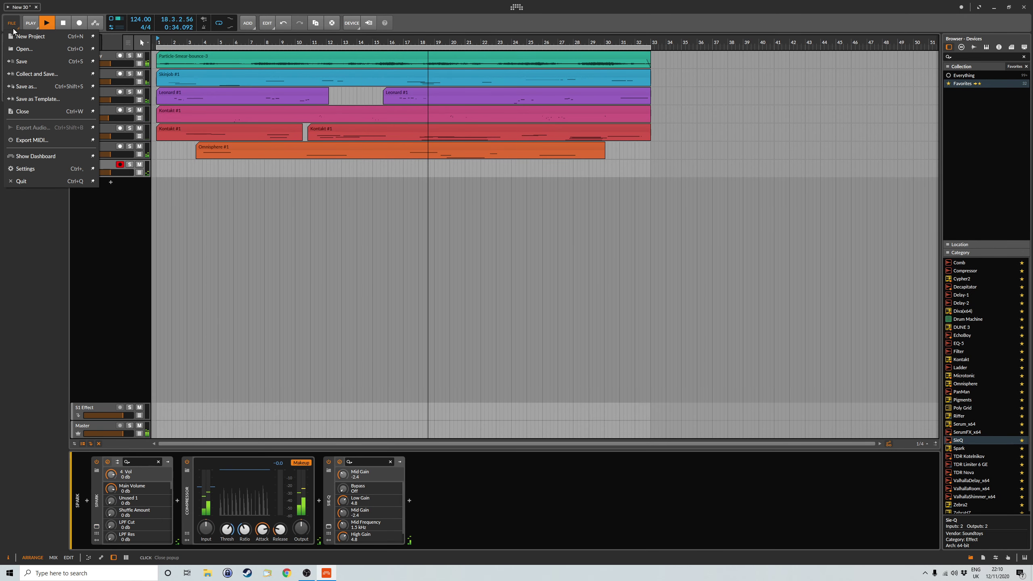
click(16, 66)
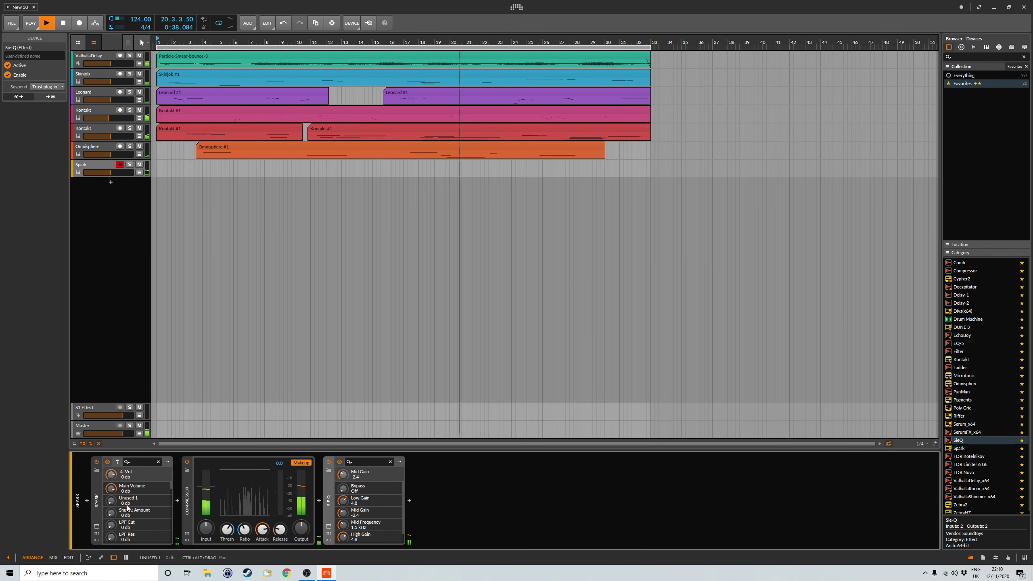
- Reopen Spark's sequencer and add Ride hits at step 9 and at step 41 in the second half of the pattern
click(97, 526)
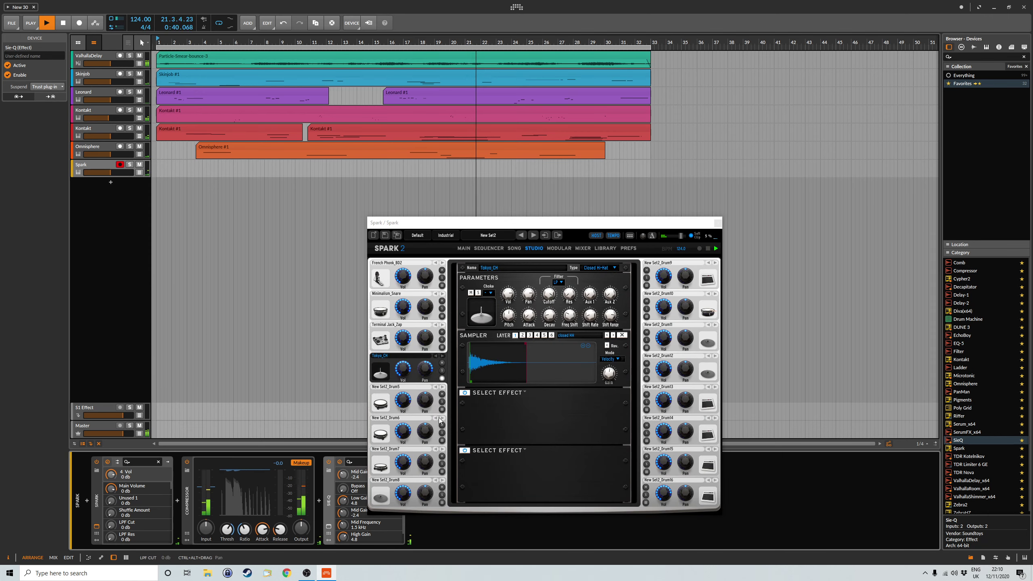
click(489, 249)
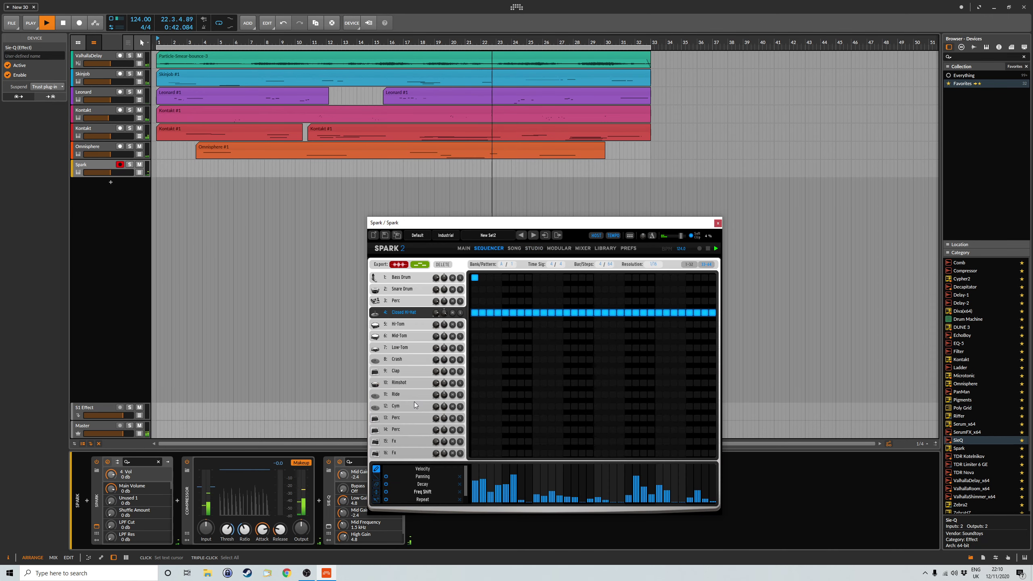
click(401, 395)
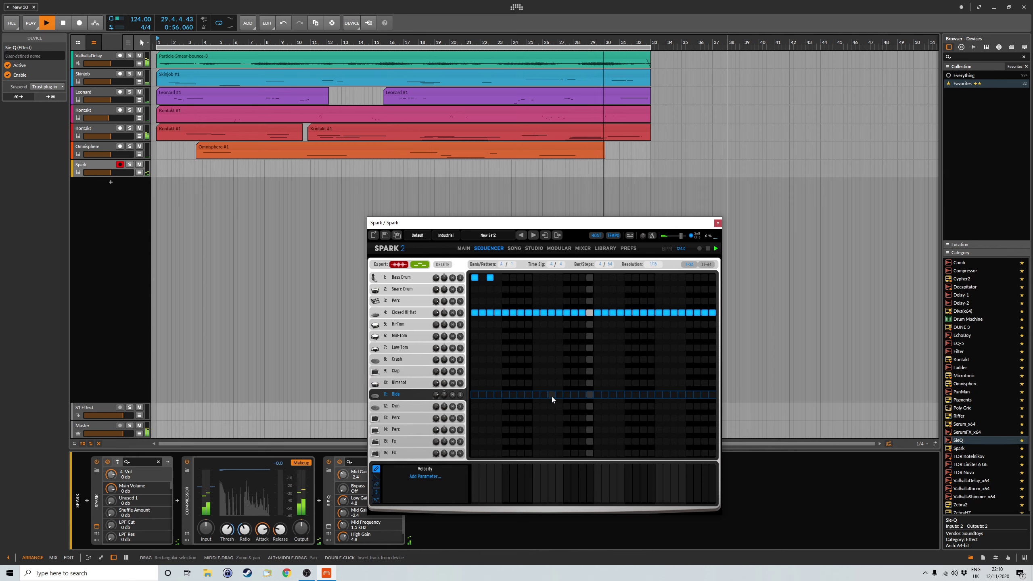
click(536, 395)
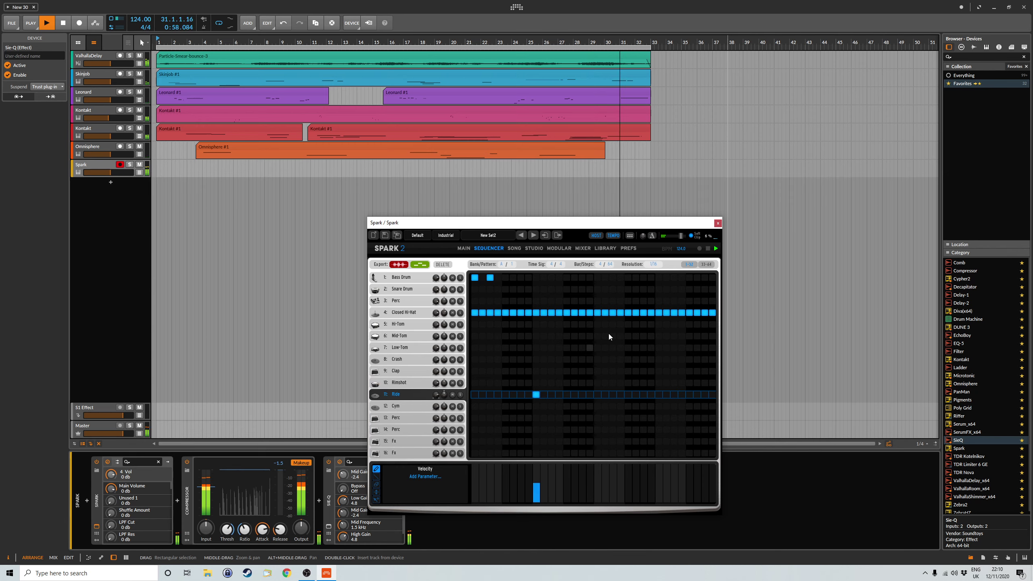
click(707, 264)
click(536, 394)
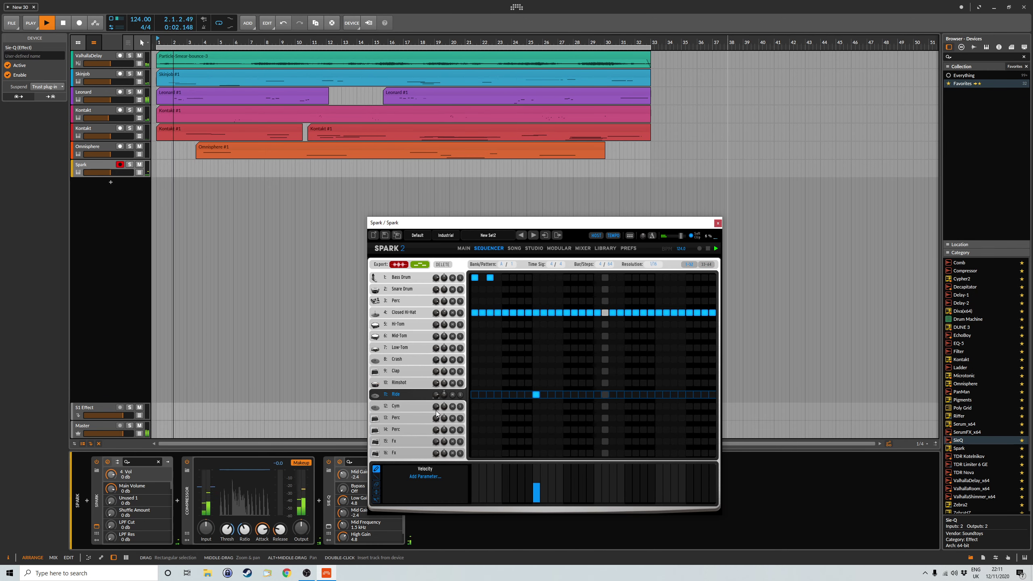
- Replace the Ride hit at step 9 with a Rimshot and add another Rimshot hit at step 25
click(408, 382)
click(536, 383)
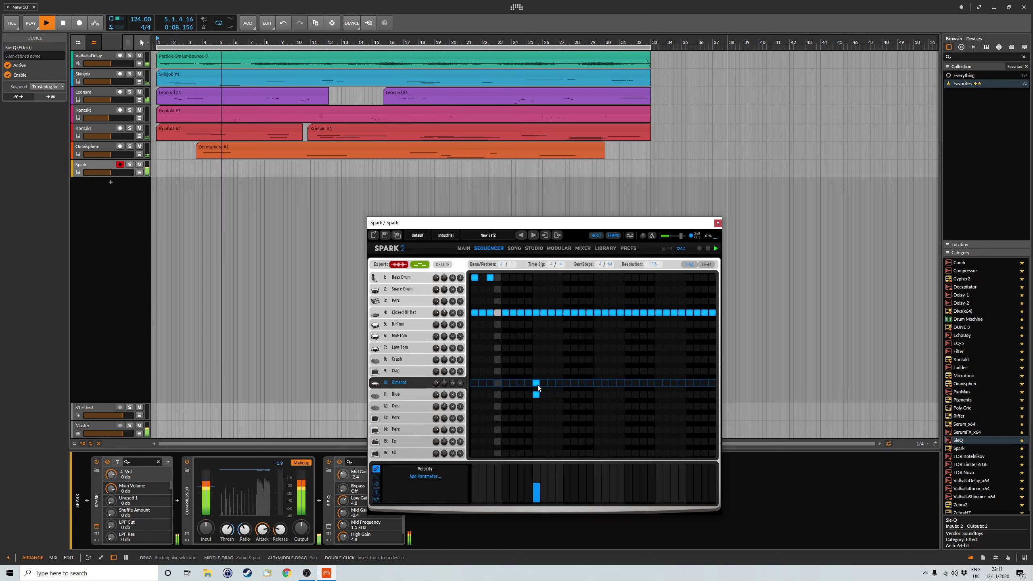
click(536, 393)
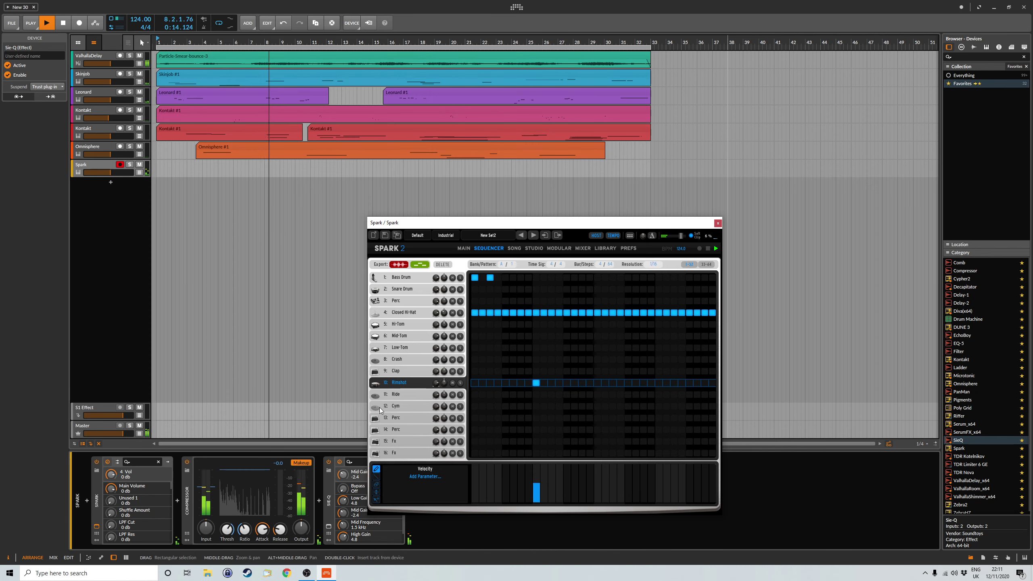
click(659, 384)
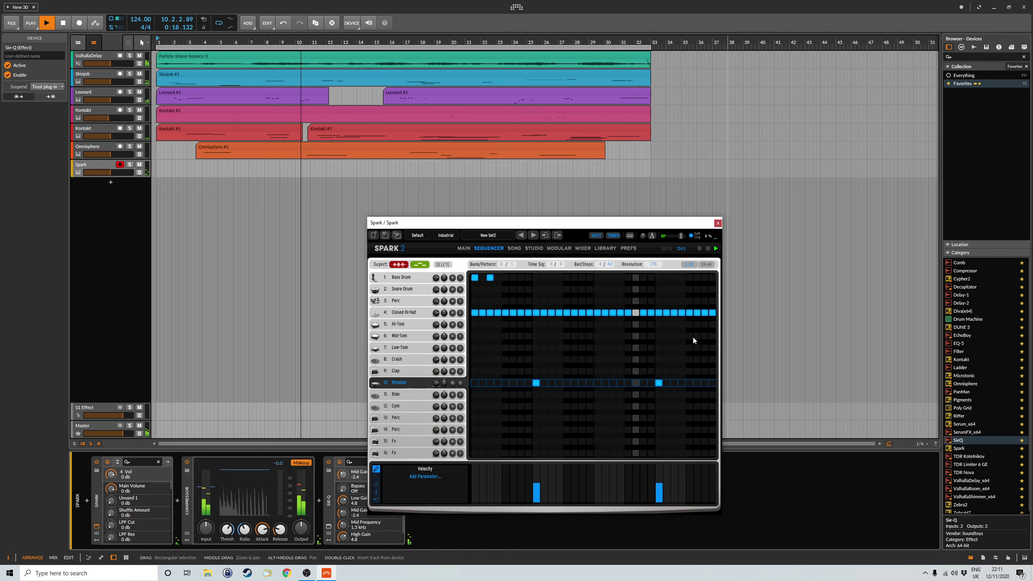
- Add a hit for Perc drum 13 at step 57 and audition Perc drum 14 and the Clap
click(708, 265)
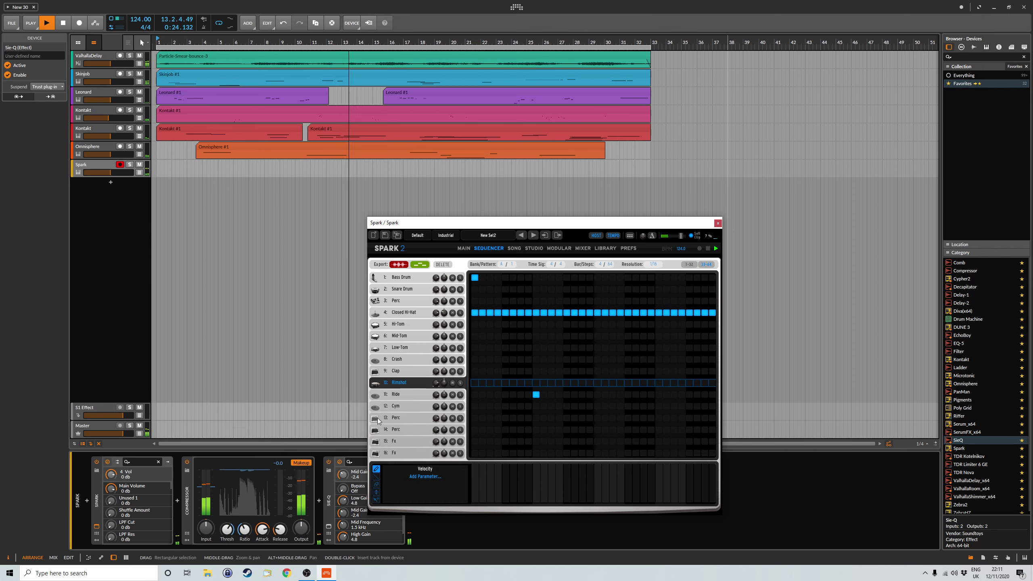
click(397, 418)
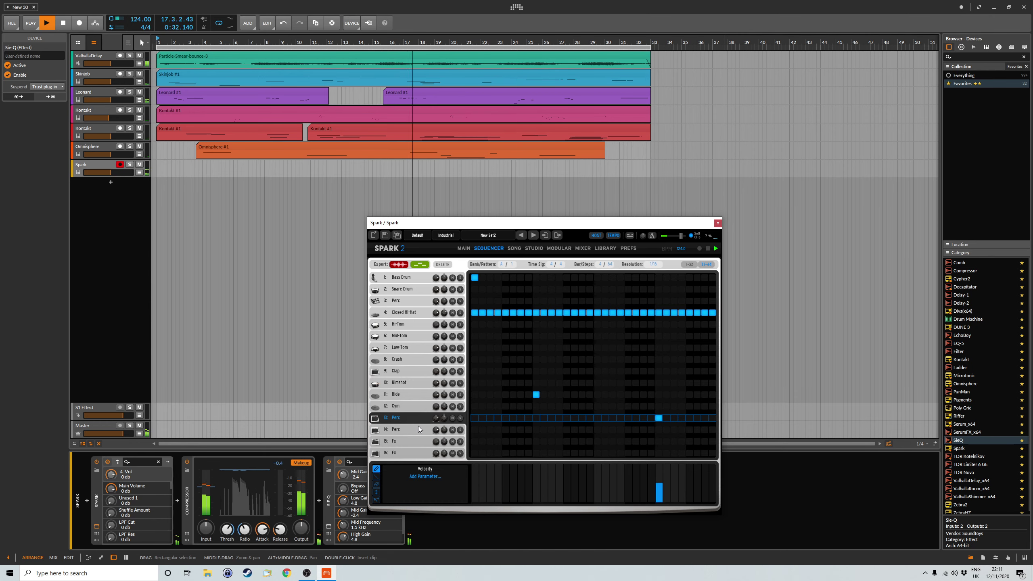
click(392, 429)
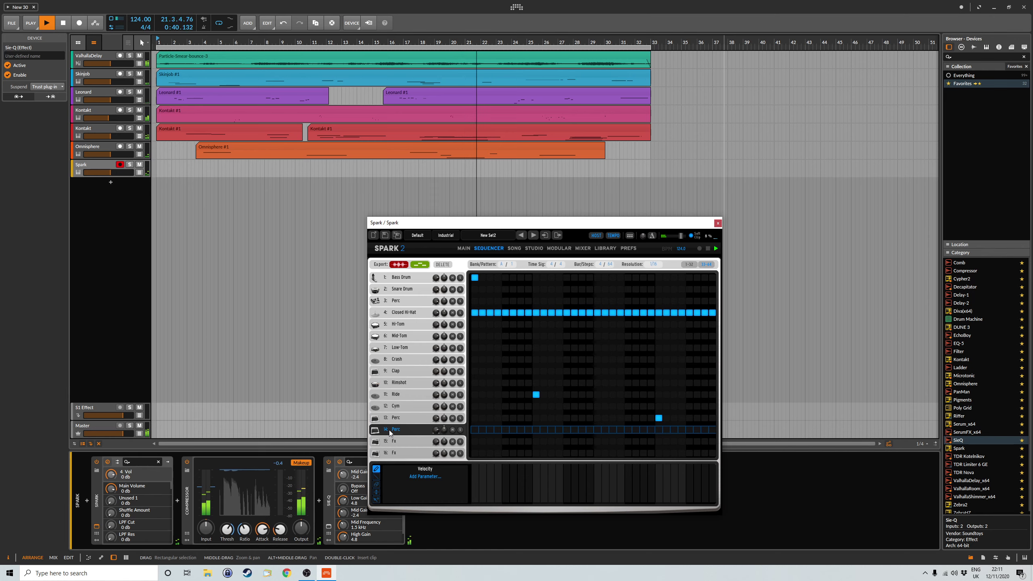
click(376, 368)
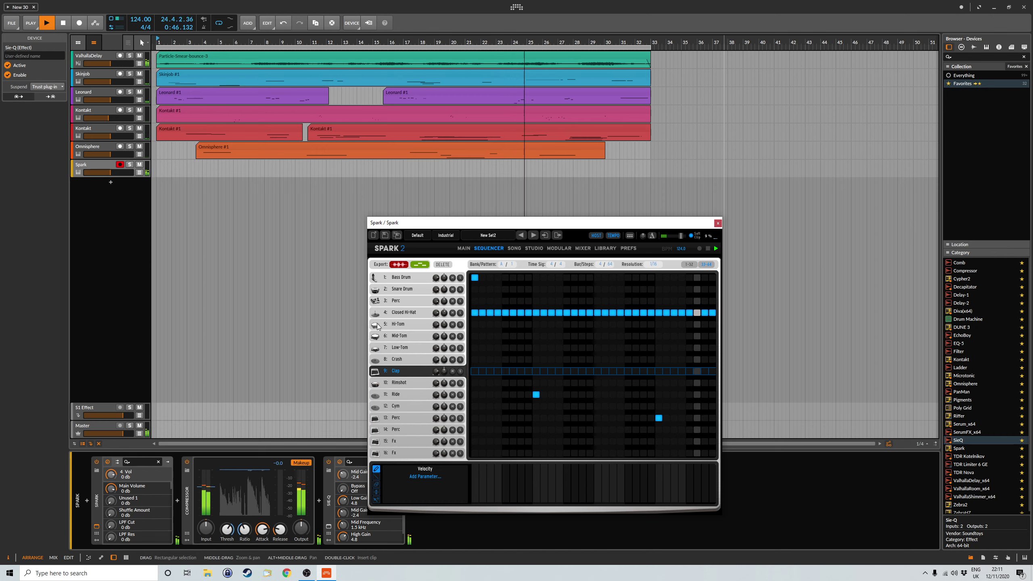
- Add a Hi-Tom hit at step 59 and a hit for Fx drum 16 at step 63
click(410, 326)
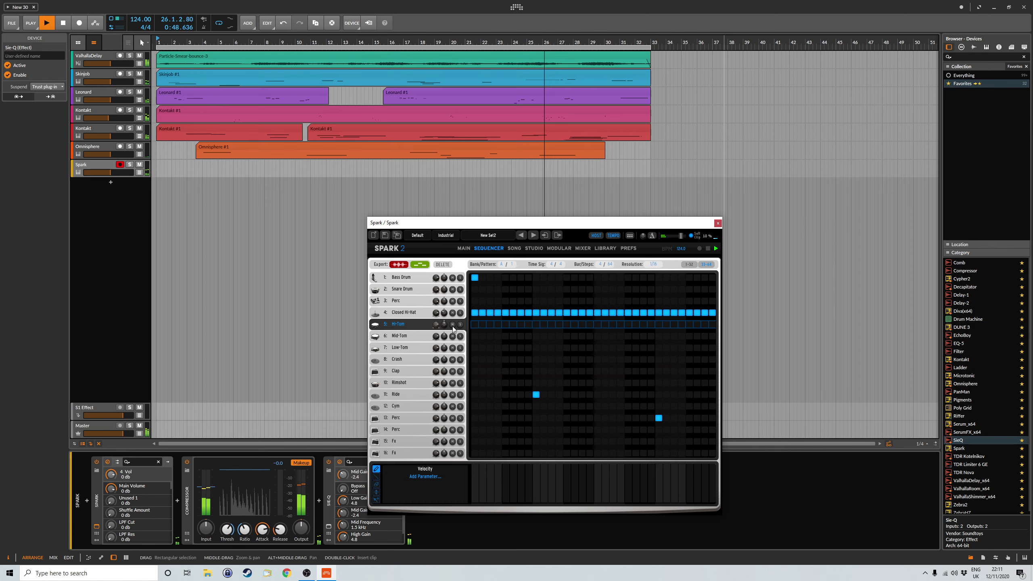
click(675, 325)
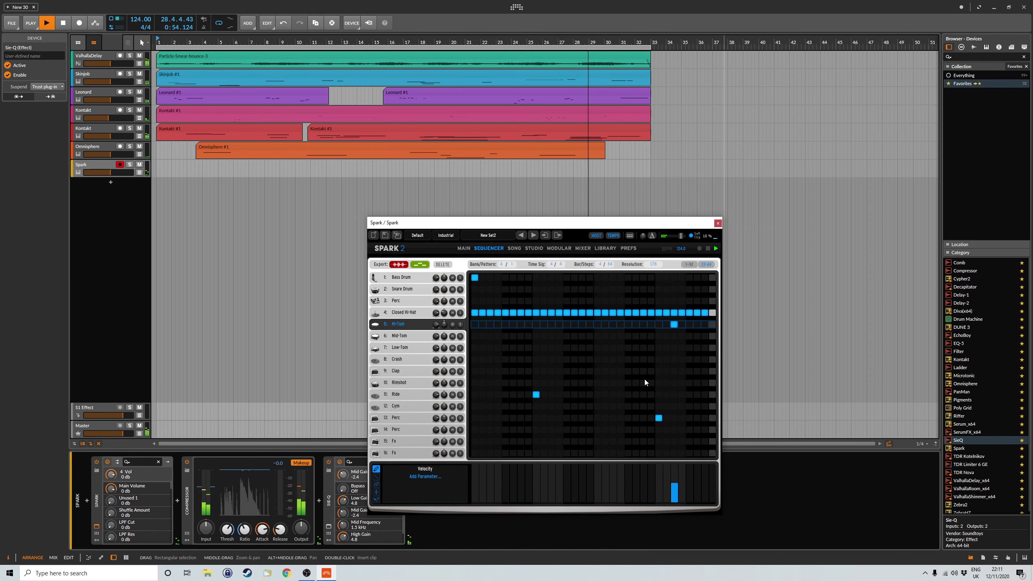
click(401, 452)
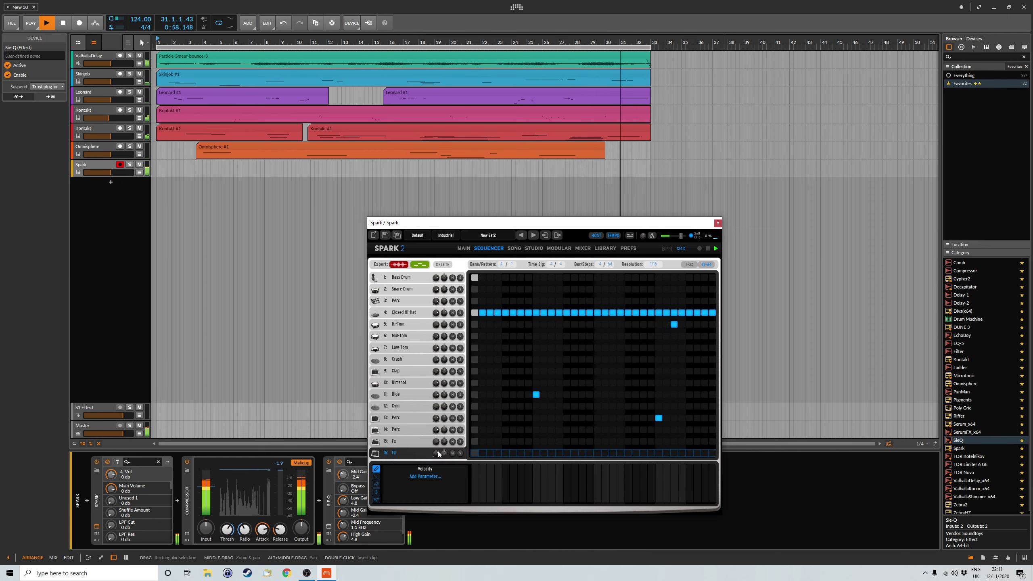
click(704, 453)
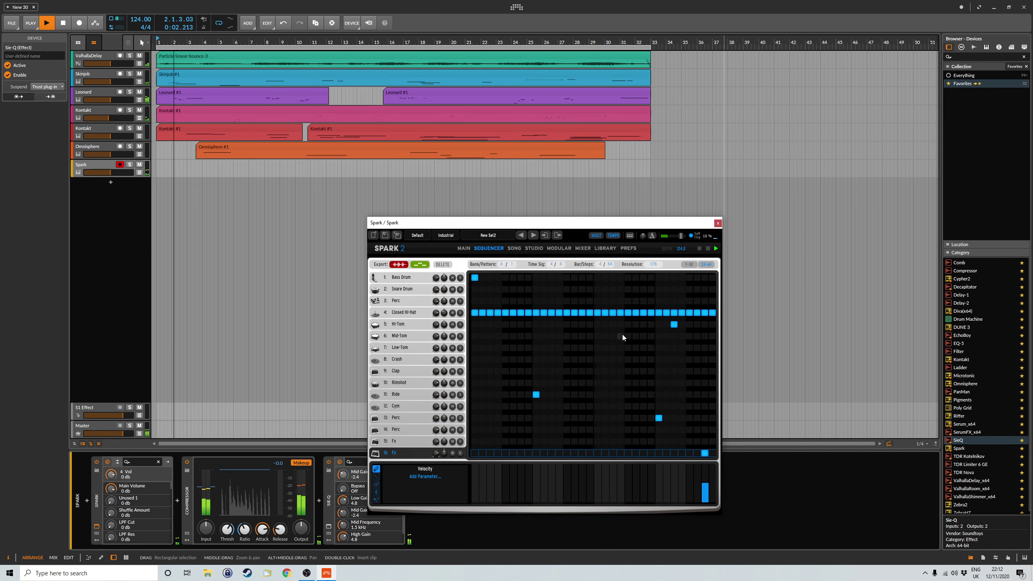
- In the studio view, set Fx drum 16's decay to about 106 ms and pitch to -3 semitones, and lower the Tokyo_CH volume
click(534, 249)
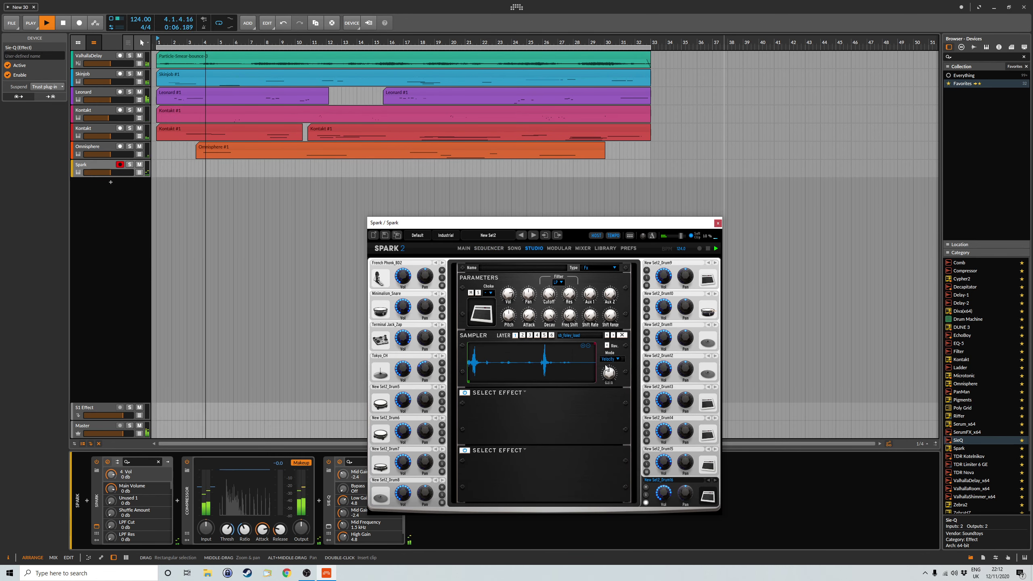
drag(549, 316, 549, 365)
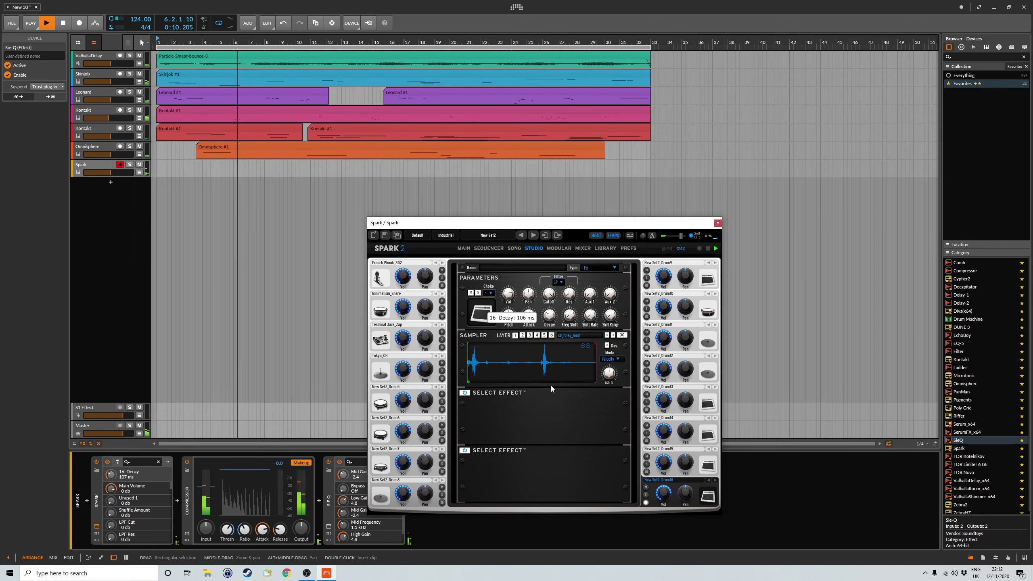
drag(551, 386, 551, 388)
drag(508, 315, 512, 327)
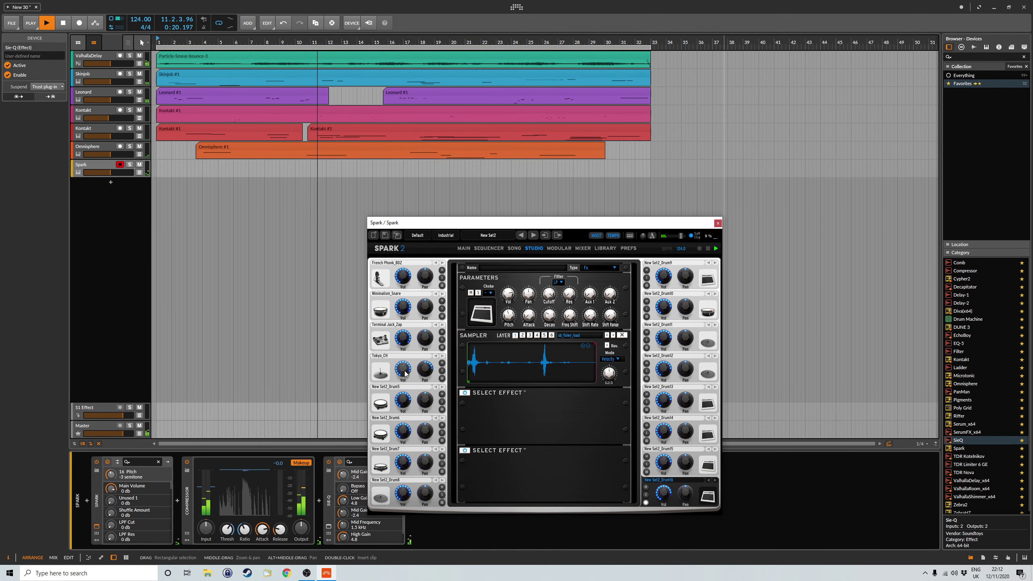
drag(404, 371, 405, 386)
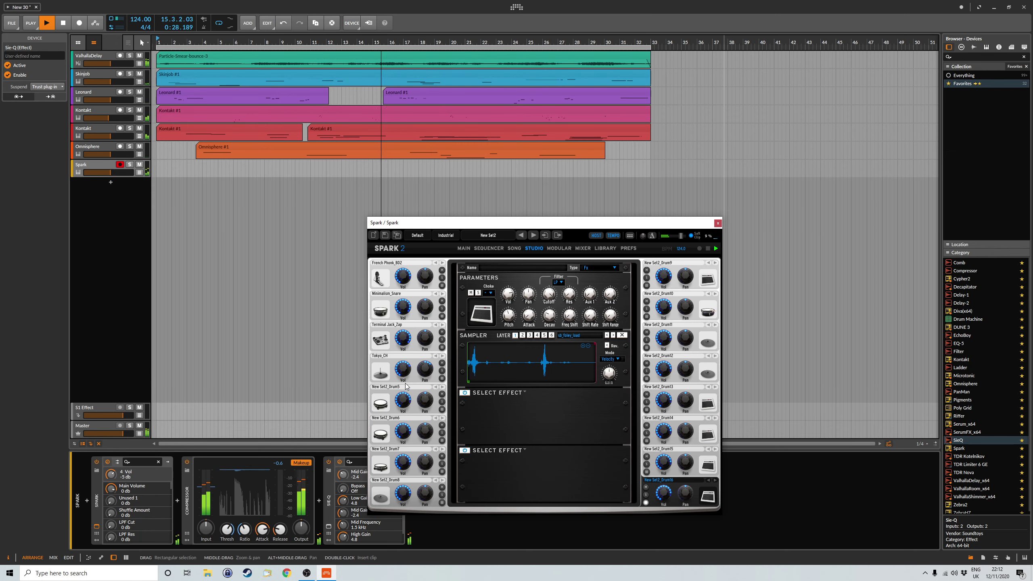
- Return to the sequencer, audition the Snare Drum and Rimshot, and add a Crash hit at step 13 in the pattern's first half
click(489, 248)
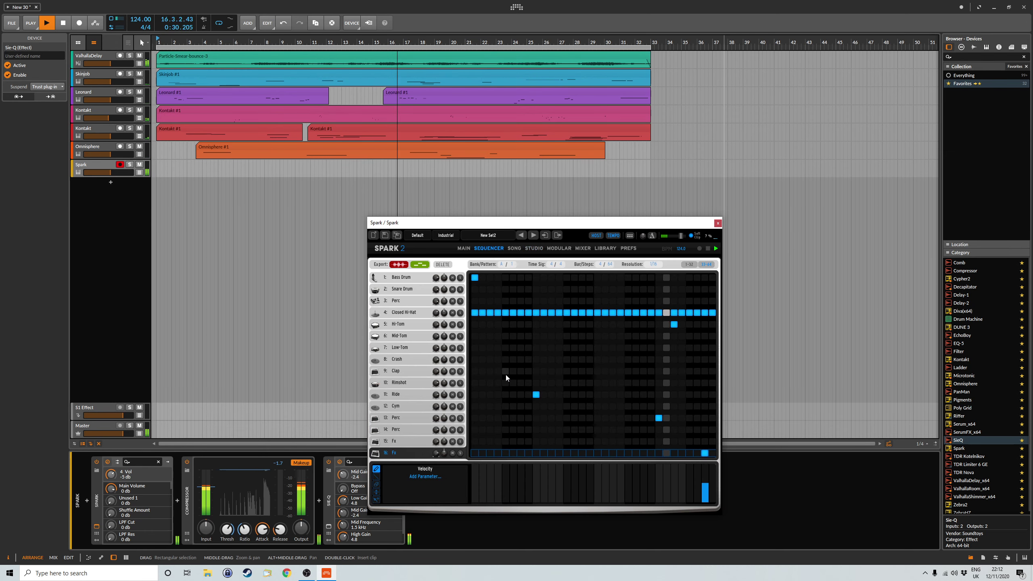
click(420, 292)
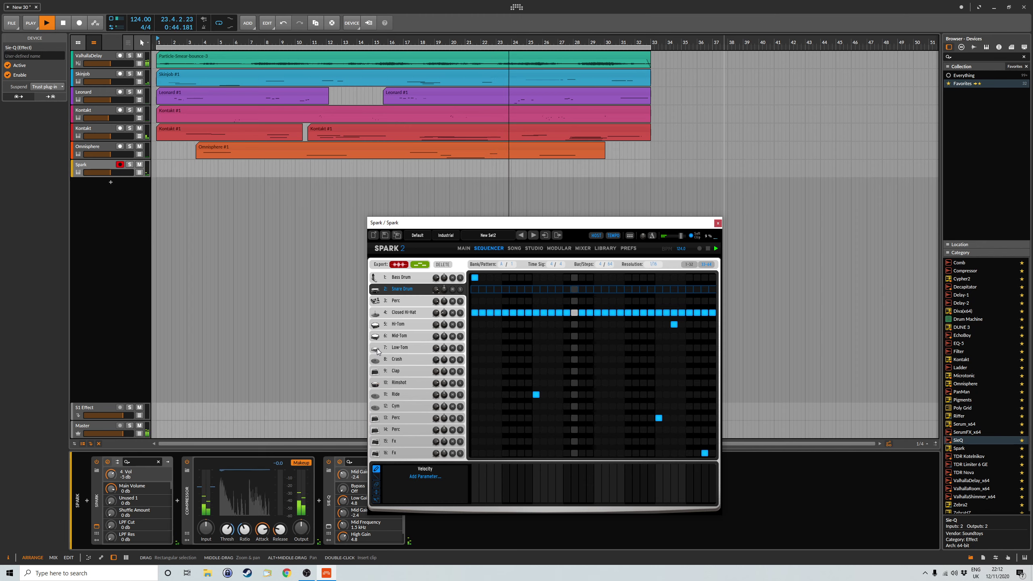
click(376, 379)
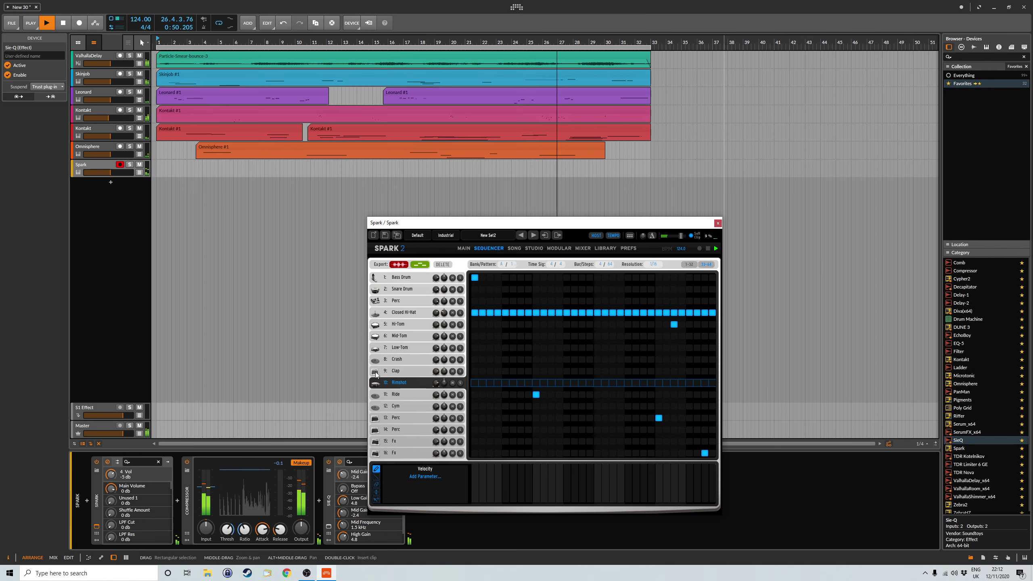
click(689, 264)
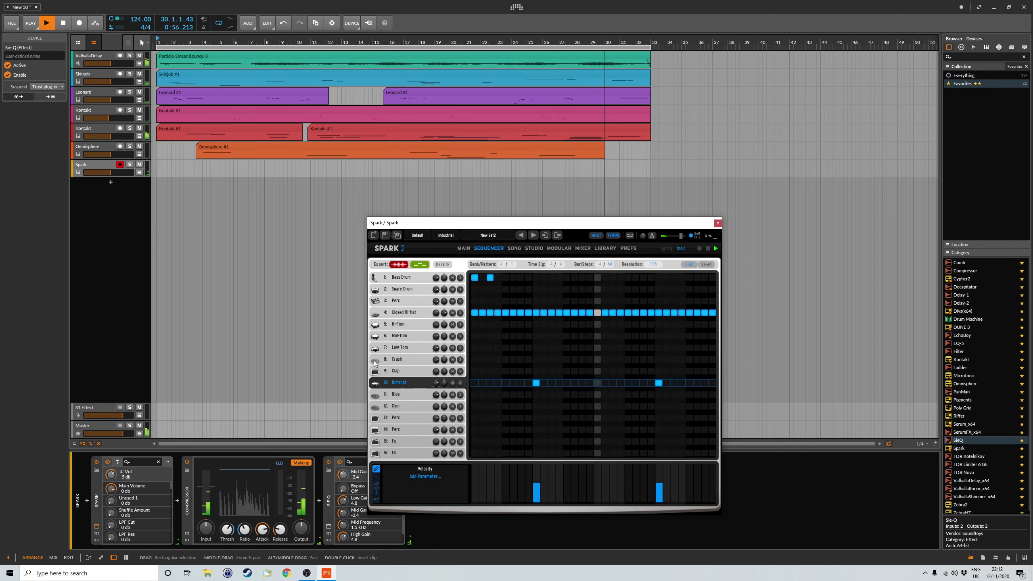
click(418, 360)
click(566, 359)
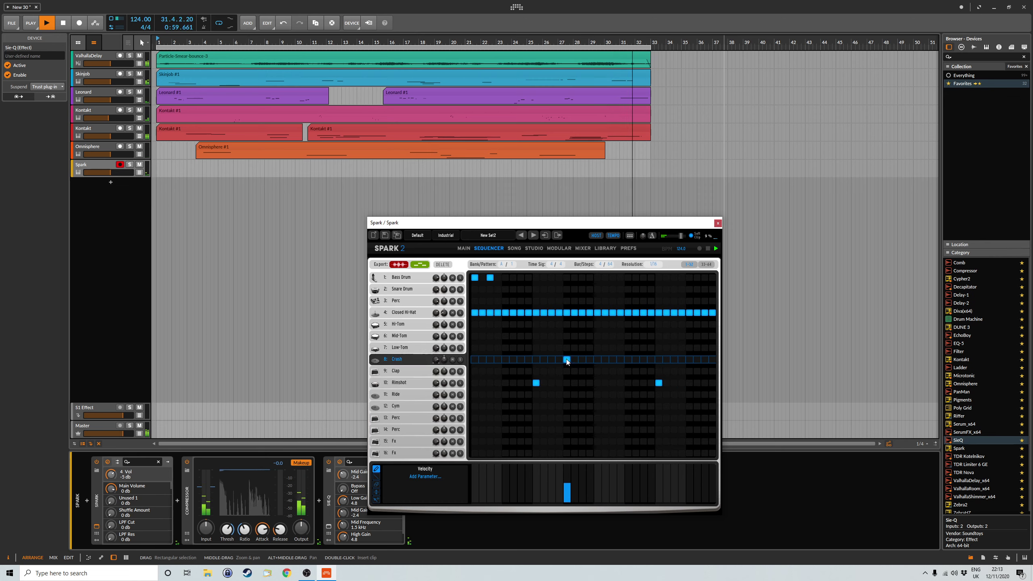
- Audition the Clap and add three consecutive Cym hits at steps 29, 30 and 31
click(412, 371)
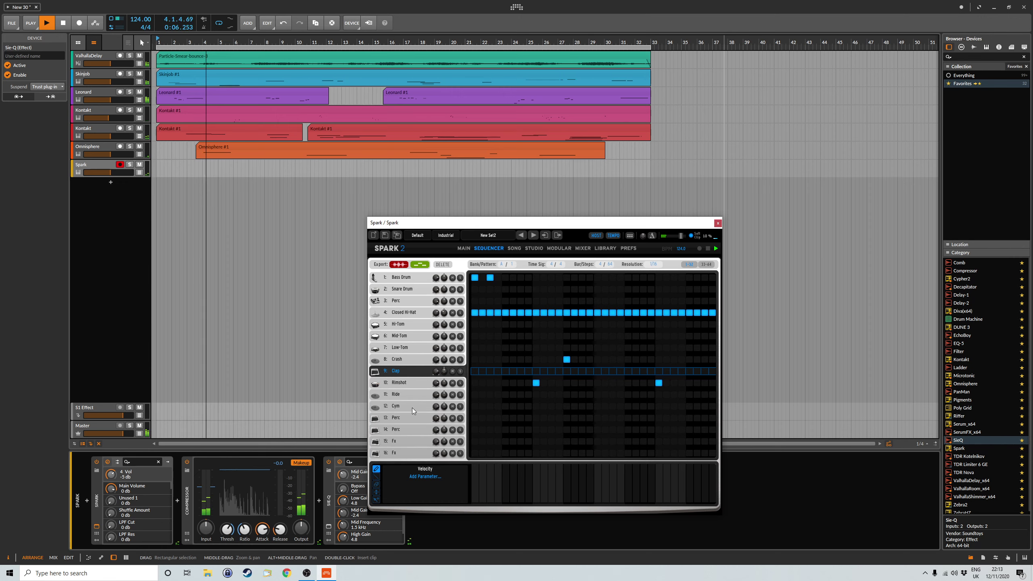
click(377, 407)
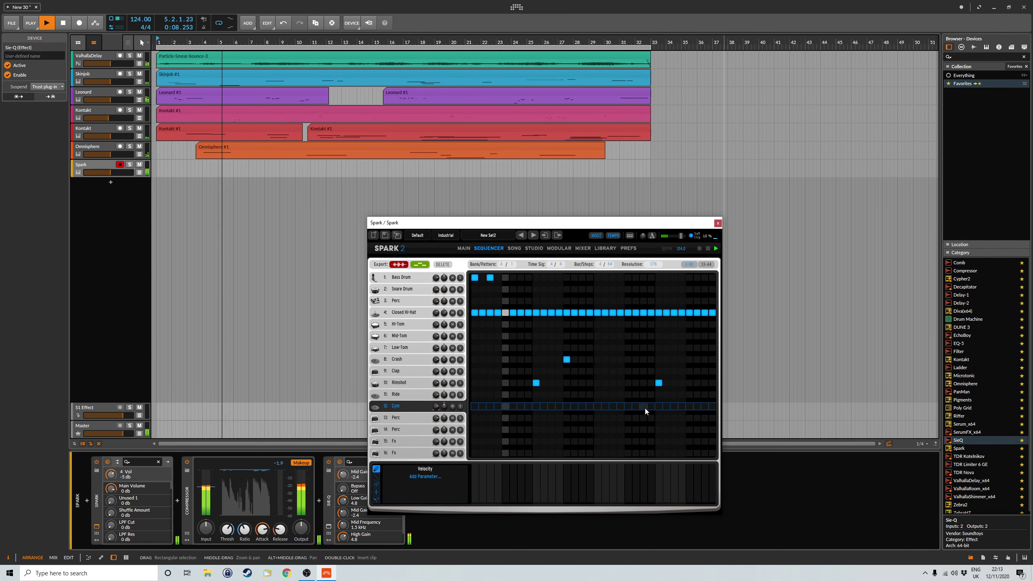
click(688, 407)
click(697, 406)
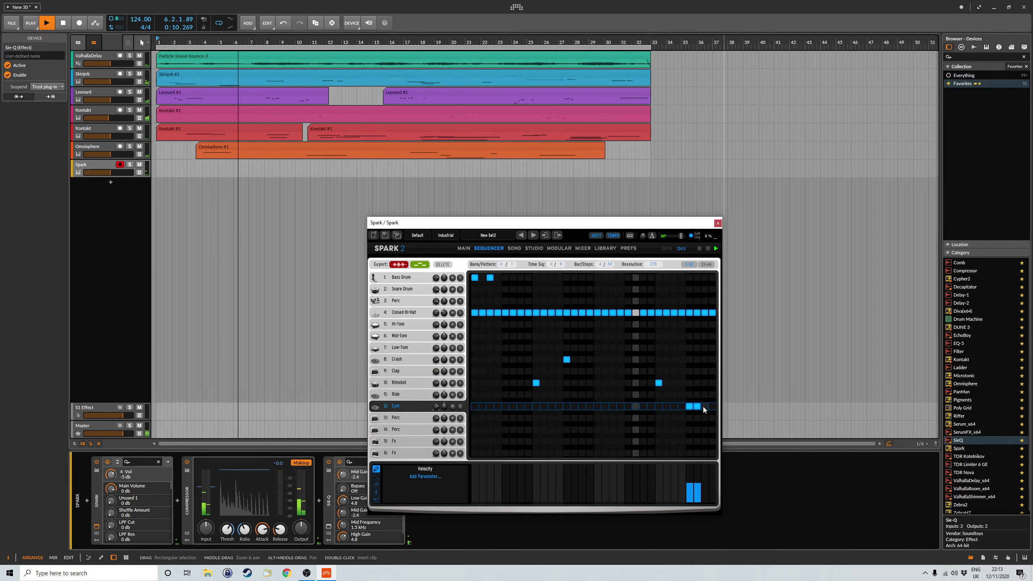
click(704, 406)
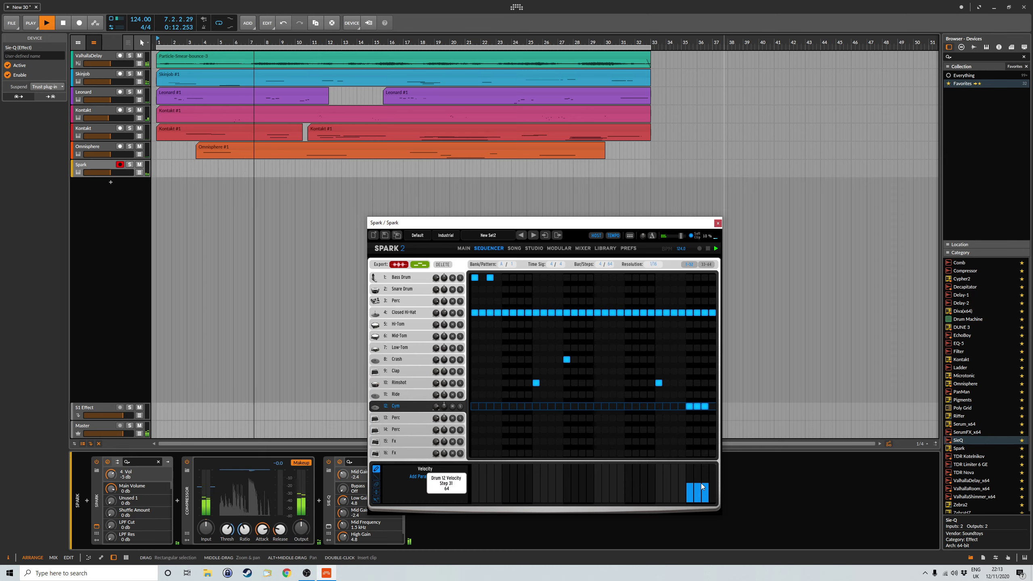
- Shape the velocities of the three Cym hits into a rising ramp from step 29 to step 31
click(690, 492)
drag(691, 494, 705, 485)
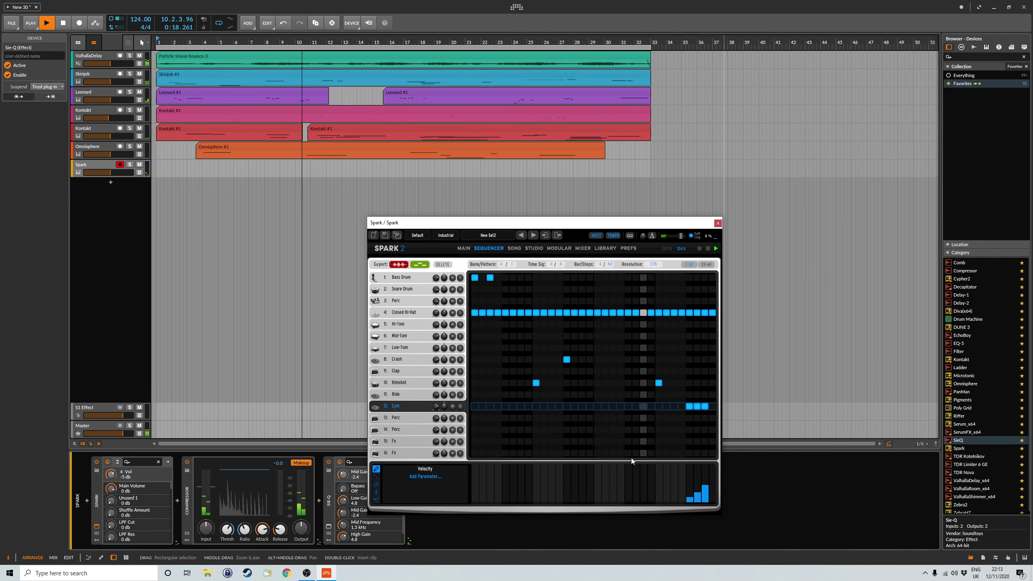
mouse_move(707, 486)
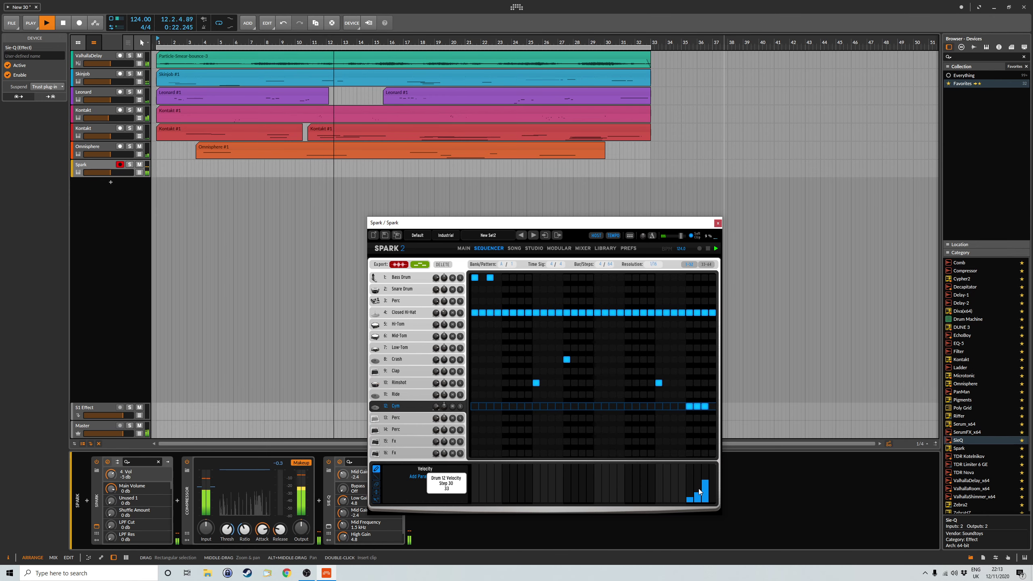
- Adjust the velocity of the last Cym hits and add a Panning parameter that moves the three hits progressively to about 0.64 right
click(699, 488)
click(420, 478)
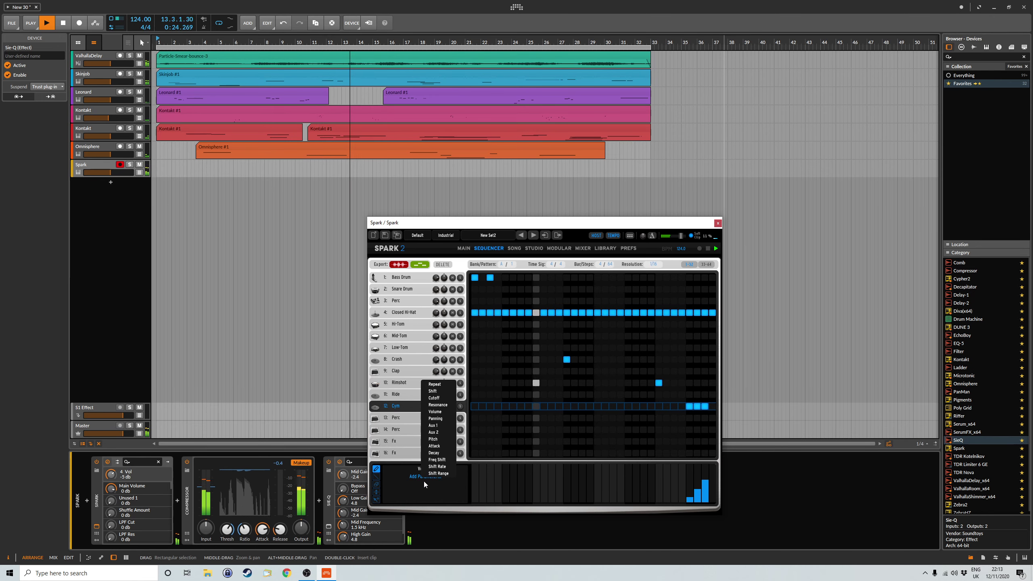
click(437, 424)
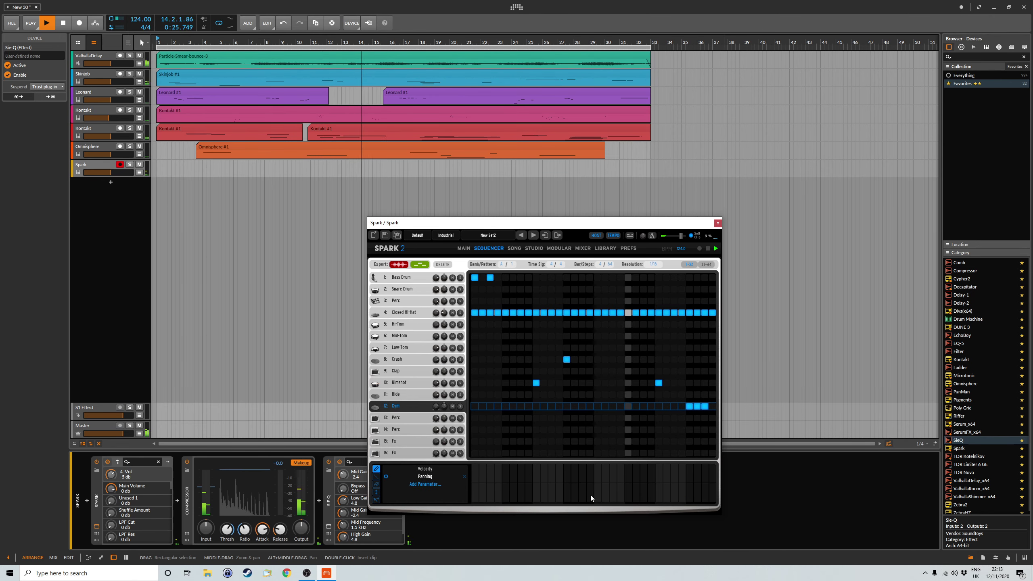
click(691, 488)
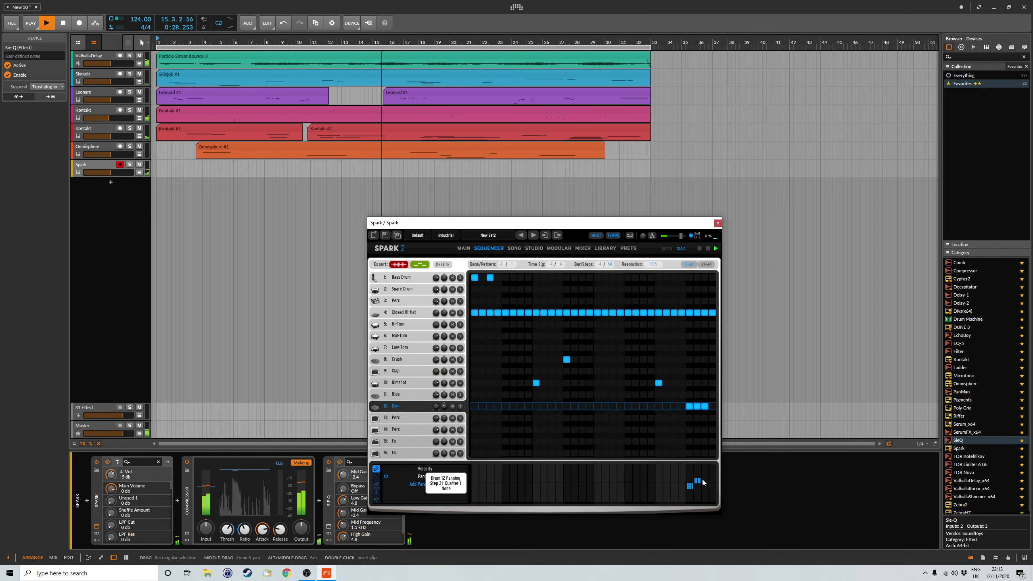
drag(705, 472, 707, 480)
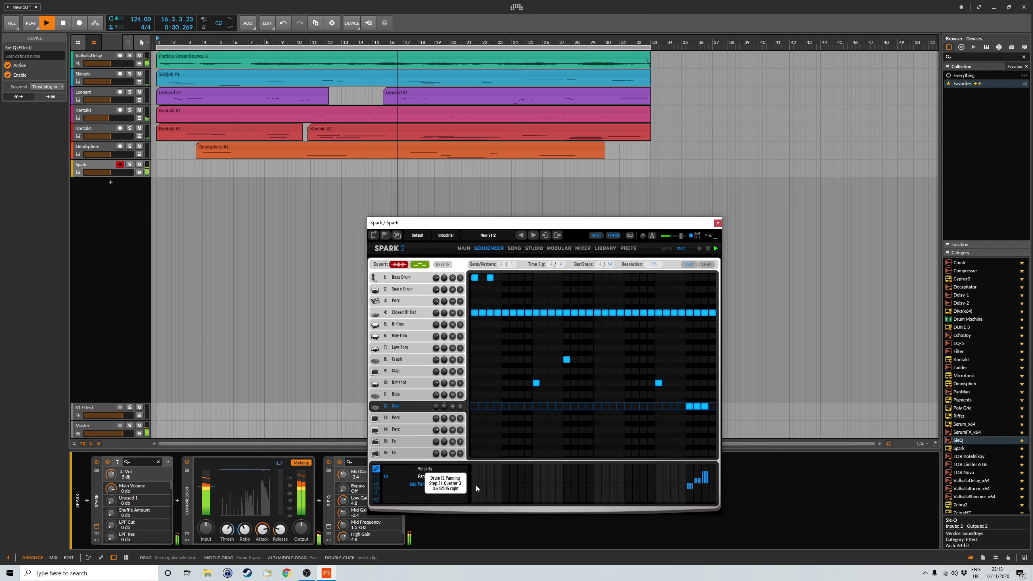
- In the Cym drum's Studio settings, set the pitch to +3 semitones, the decay to about 93 ms and the volume to 1 dB
click(533, 248)
drag(508, 319, 520, 301)
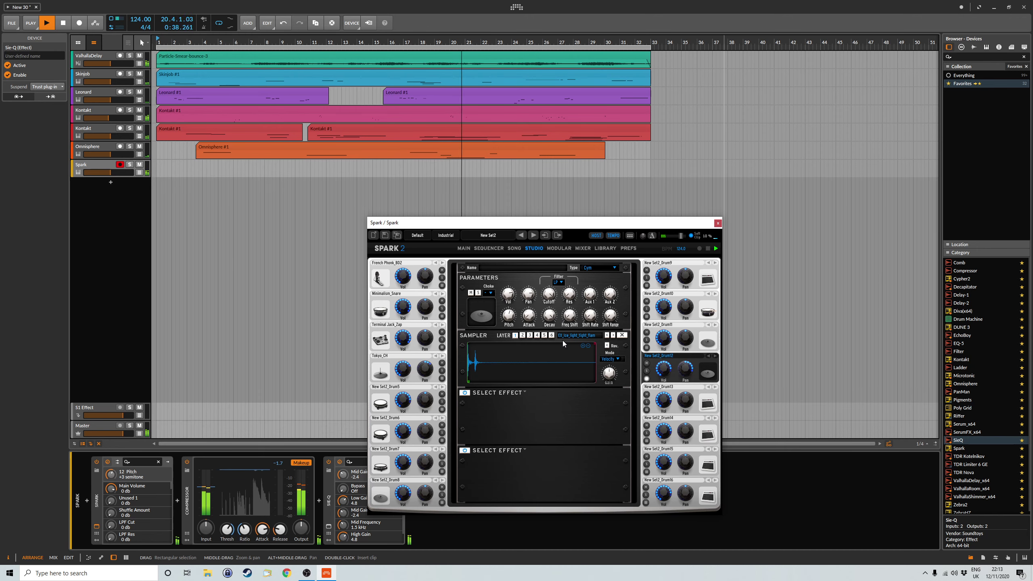
drag(549, 315, 558, 376)
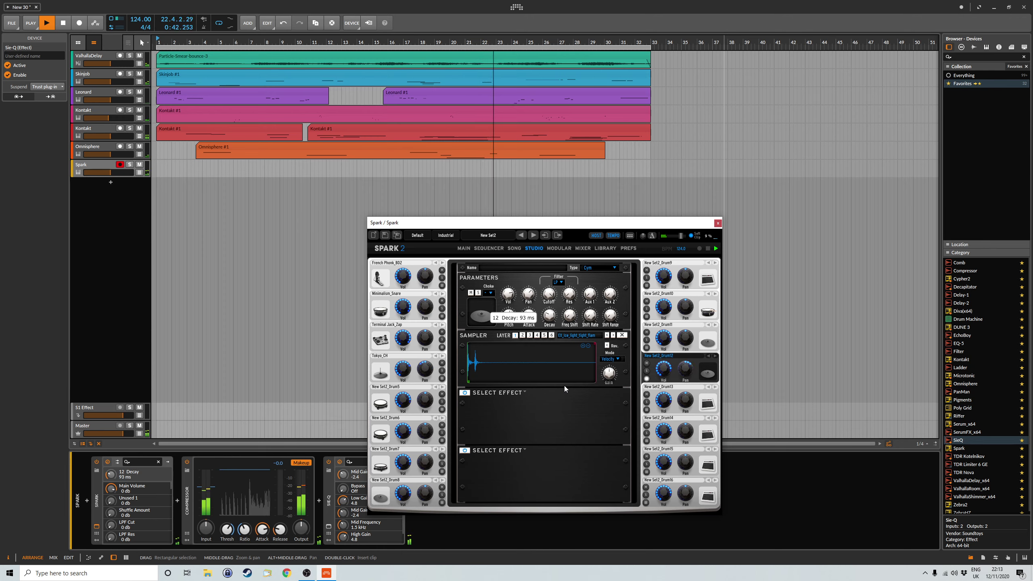
drag(564, 386, 564, 379)
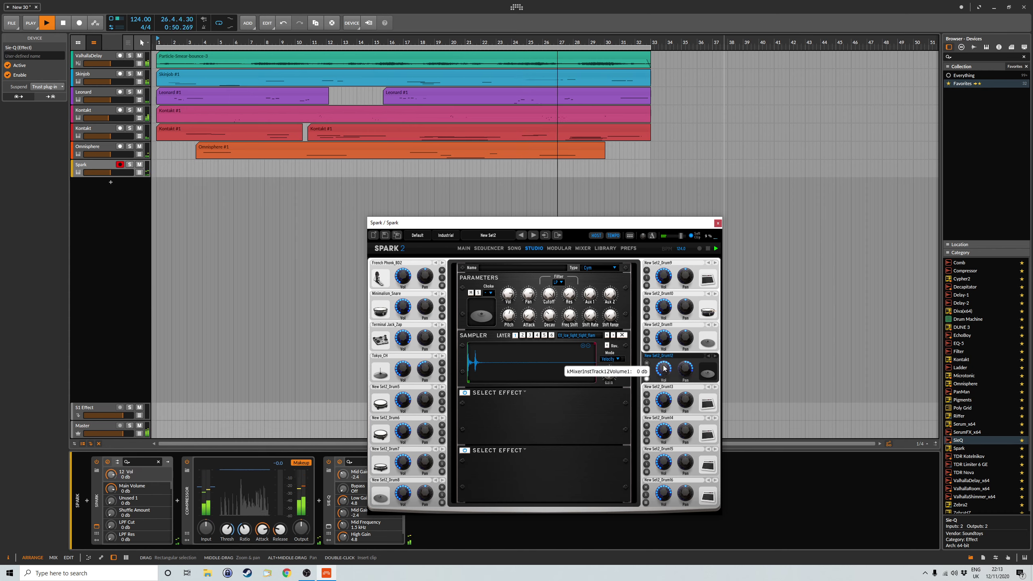
click(718, 223)
- Add a Delay-2 device after Sie-Q on the Spark track, setting its low cut frequency to about 988 Hz and adjusting its mix
click(409, 499)
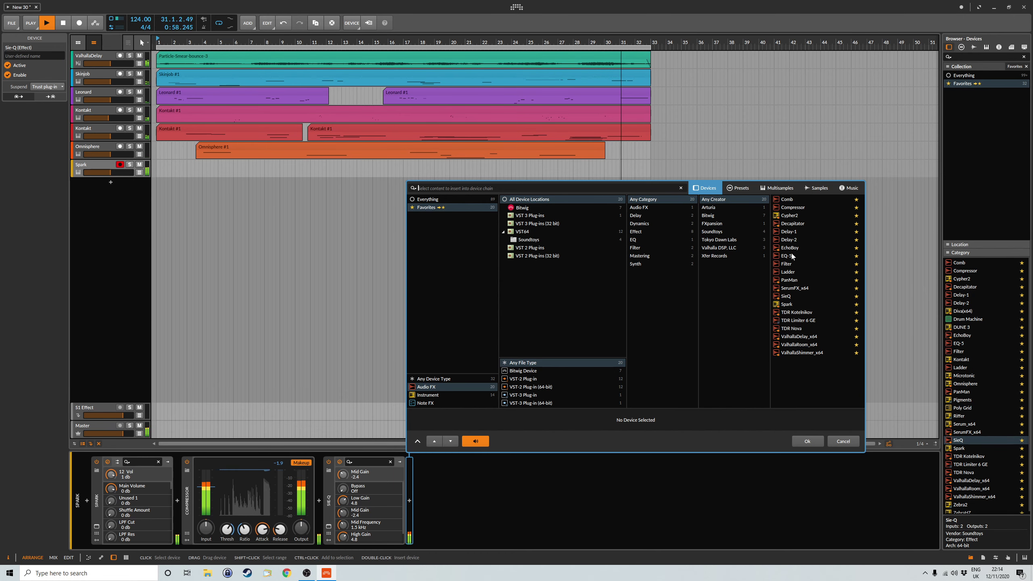
click(791, 239)
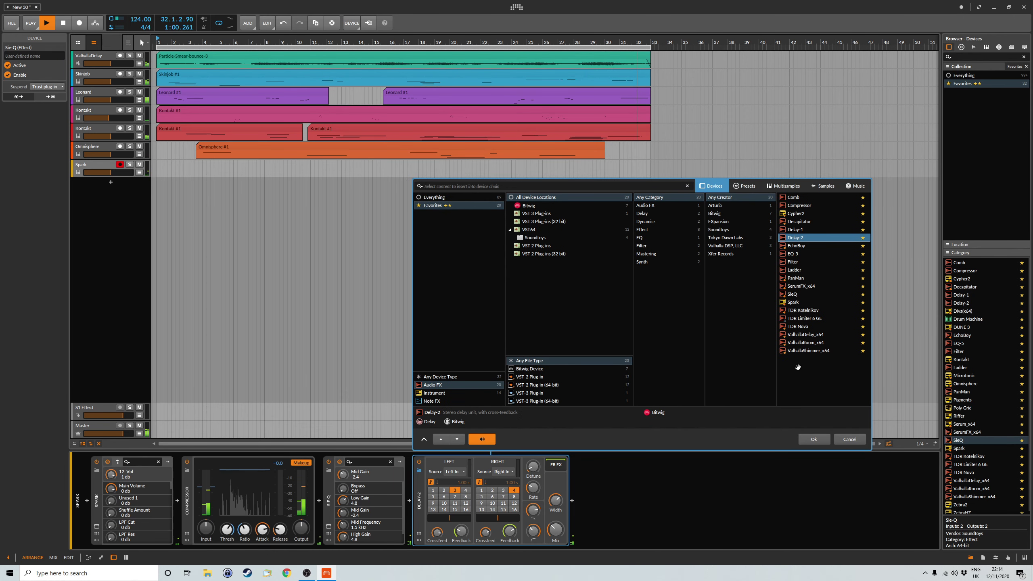
click(813, 439)
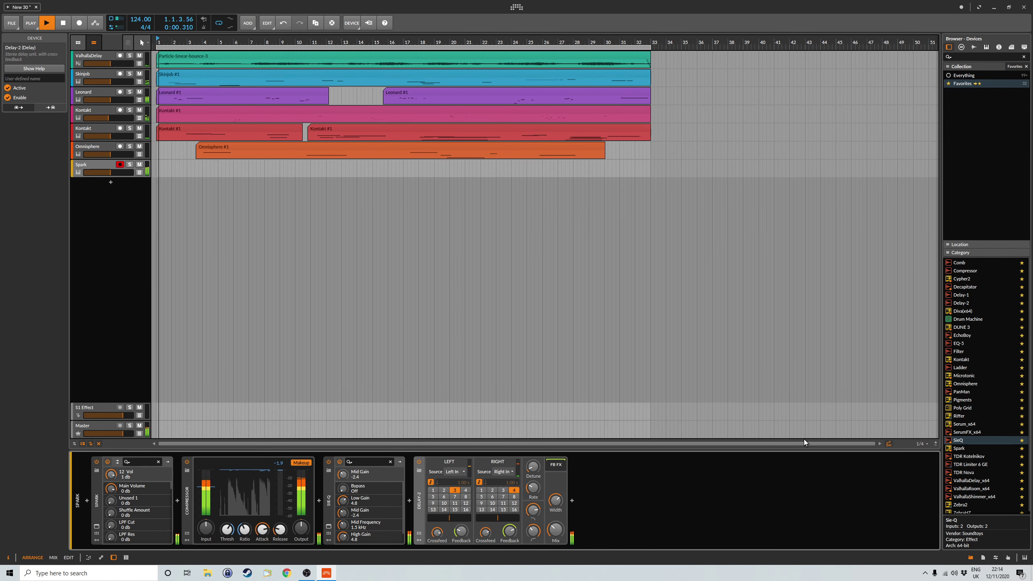
click(533, 529)
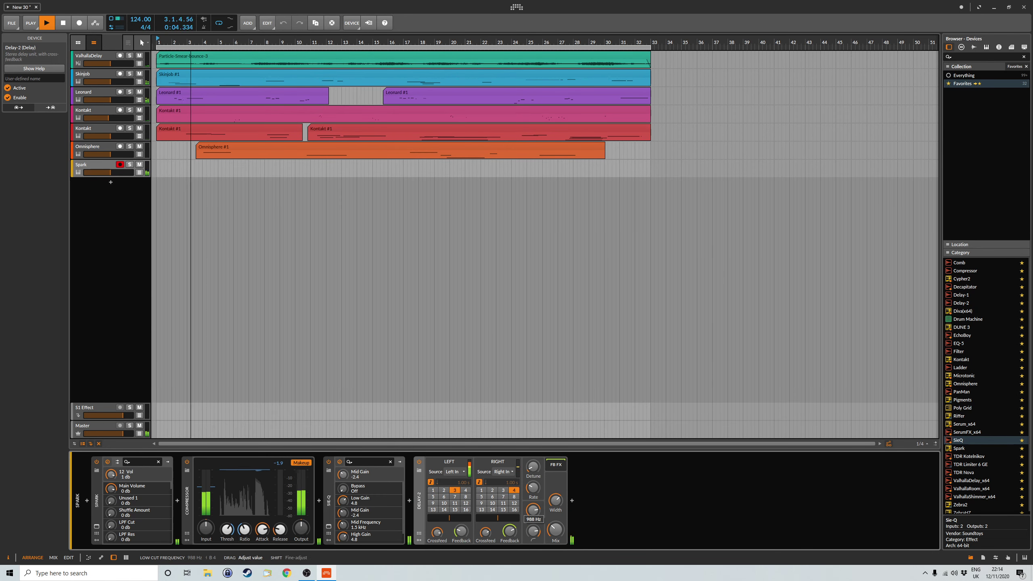
drag(533, 516, 555, 532)
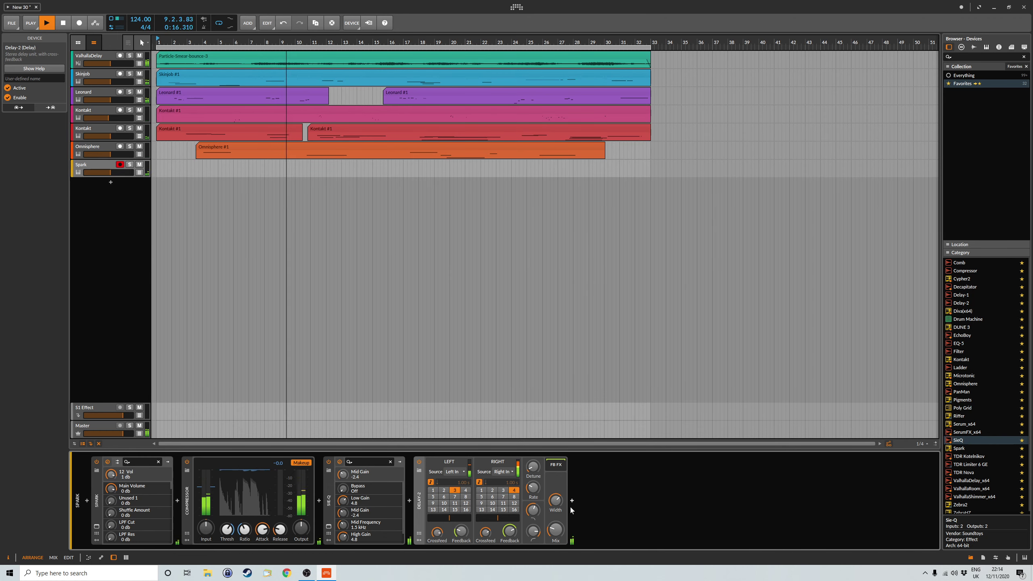
- Insert ValhallaRoom_x64 after Delay-2 in the Spark track's device chain
click(572, 501)
click(968, 344)
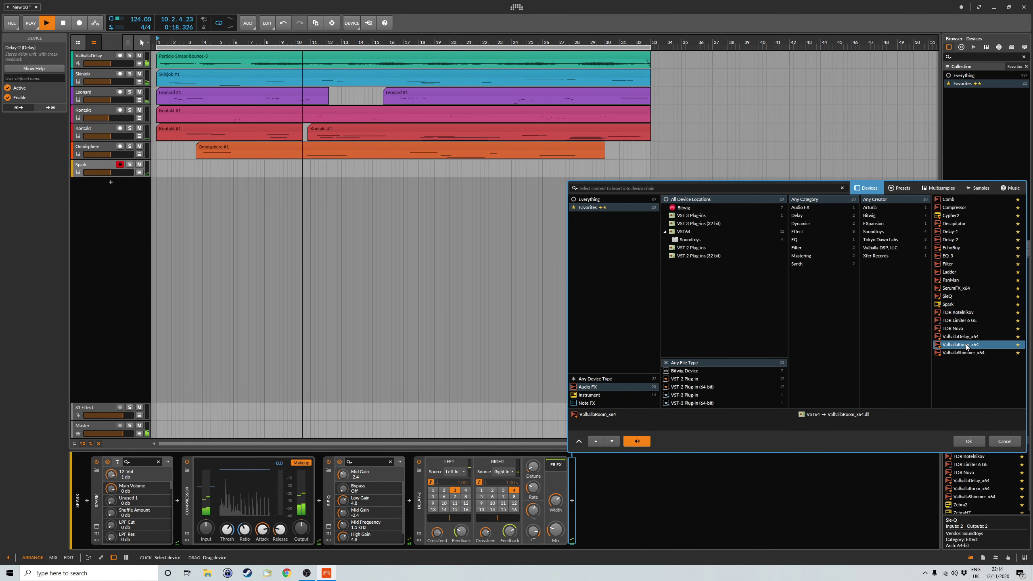
click(970, 441)
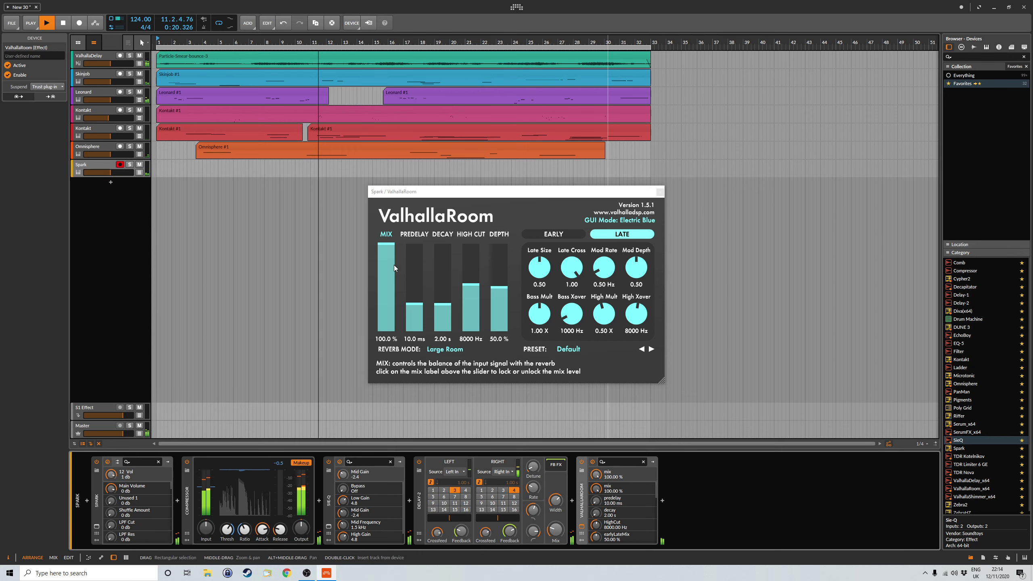
- Set the Spark reverb's mix to 9.7%, decay to 2.99 s, depth to 39.6% and Late Size to 0.38
drag(386, 248, 390, 320)
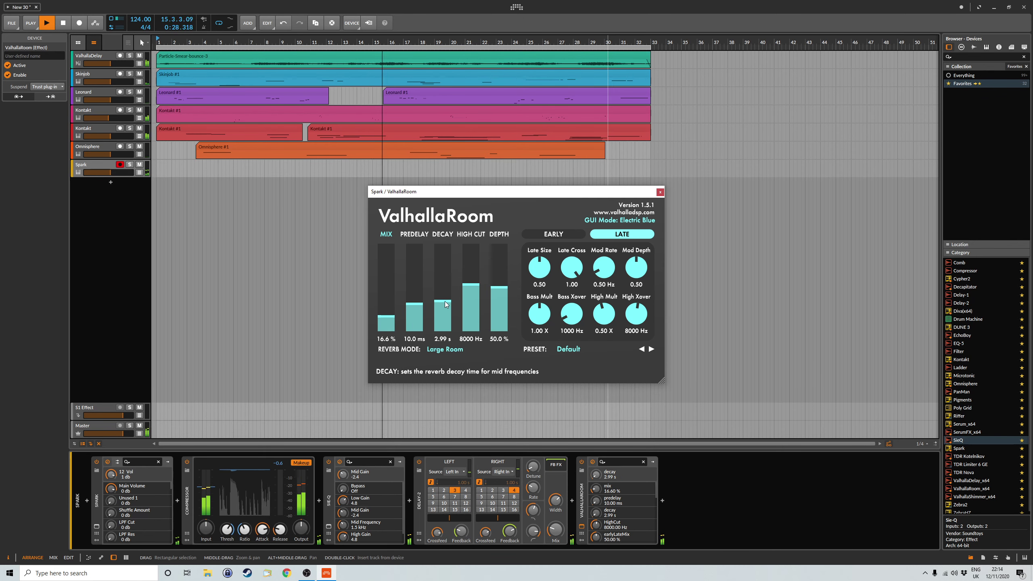
drag(502, 289, 502, 300)
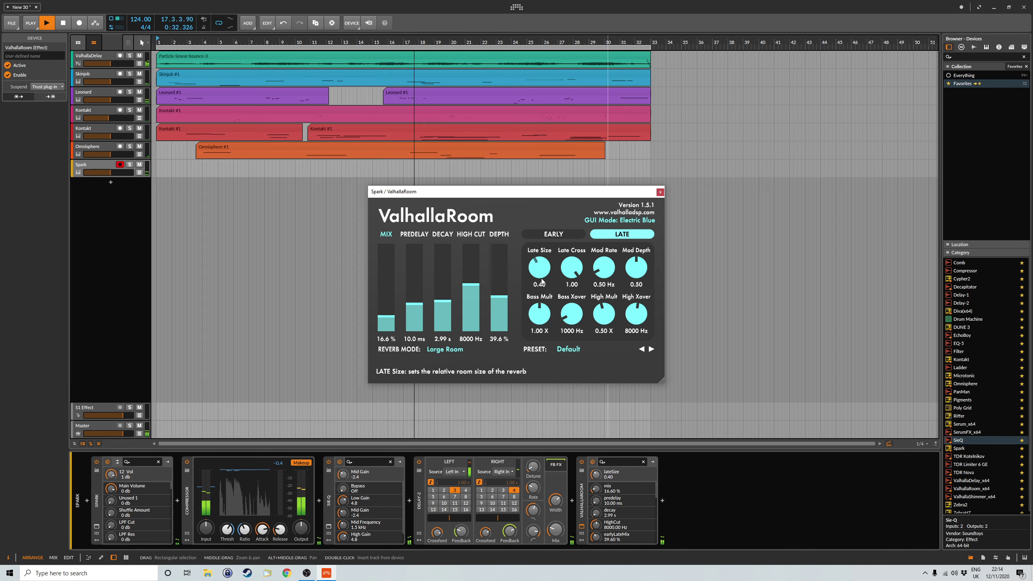
drag(545, 283, 546, 285)
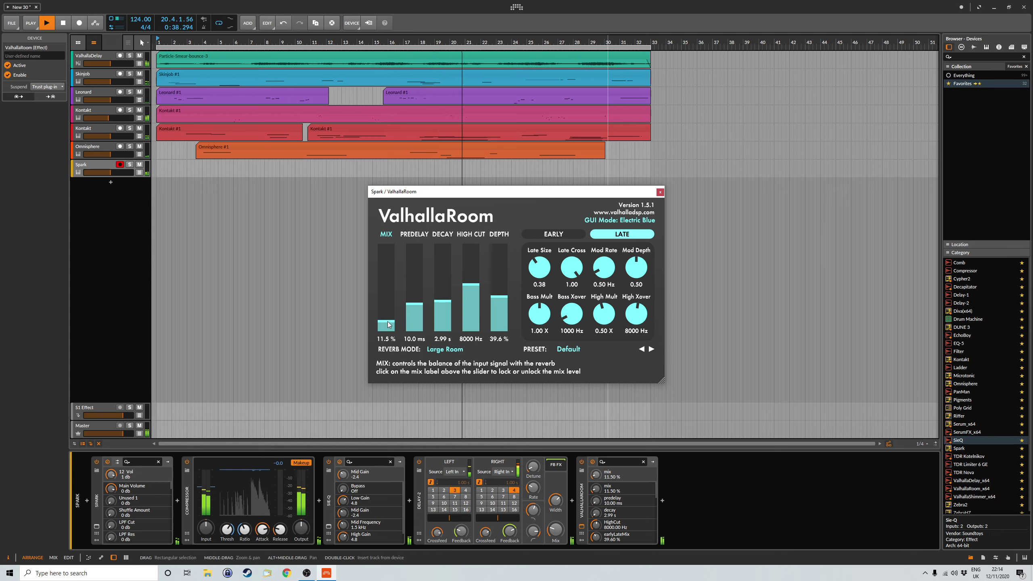
drag(388, 324, 389, 326)
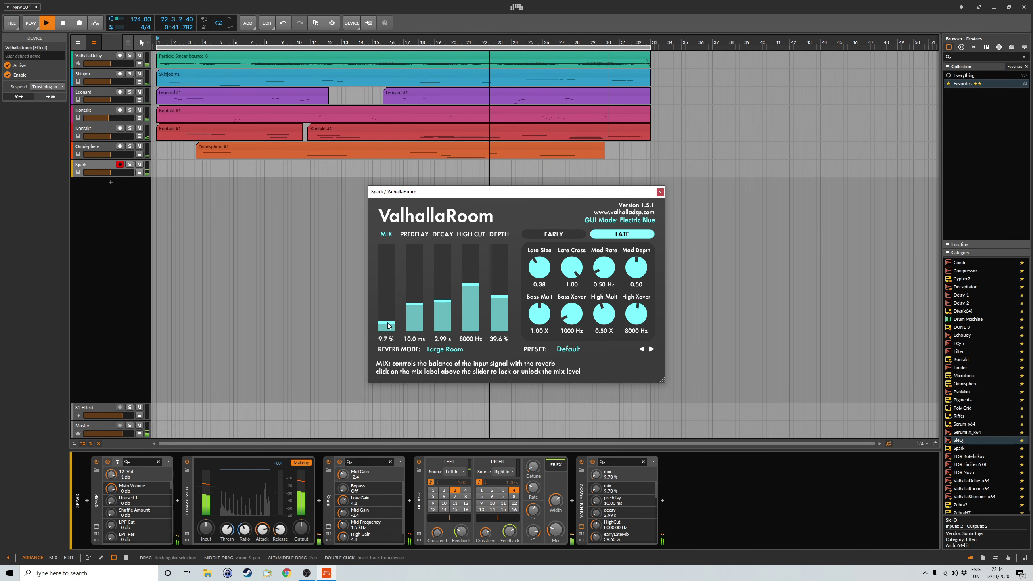
- Close the ValhallaRoom window and save the project
click(660, 192)
click(12, 23)
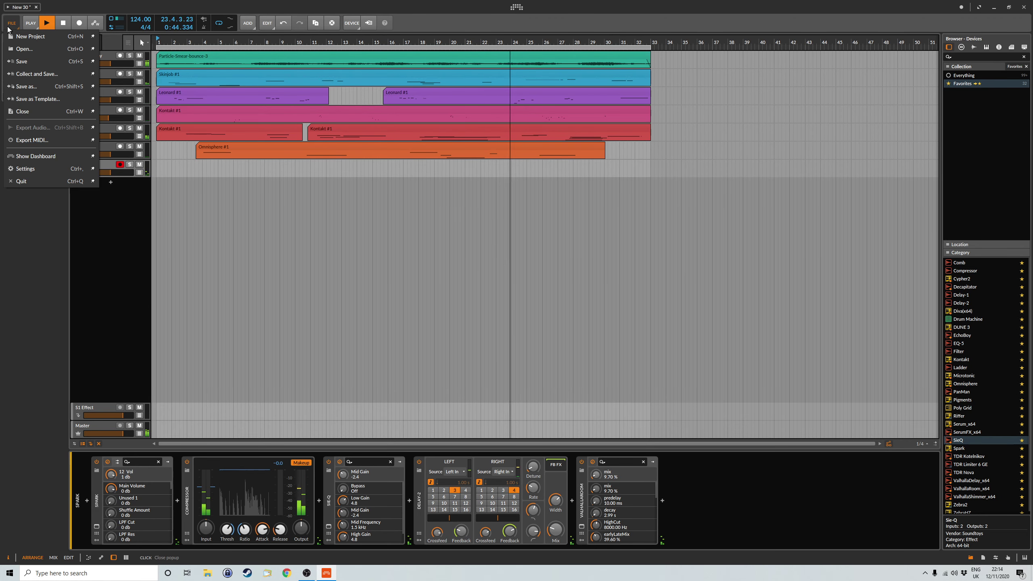
click(25, 66)
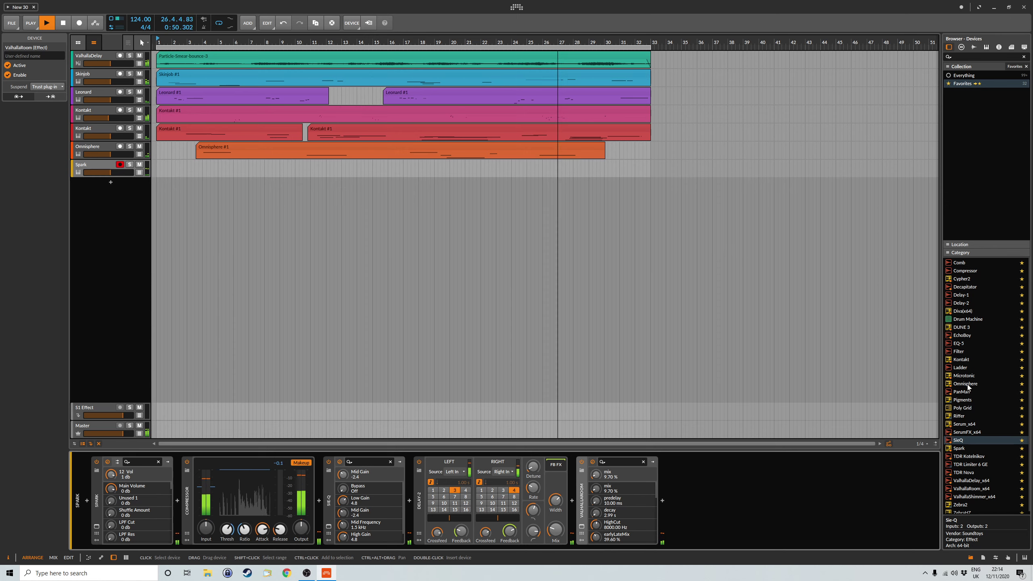
- Create a new Omnisphere track below Spark and limit its full patch browser to the Equilibrium directory
drag(970, 388, 602, 220)
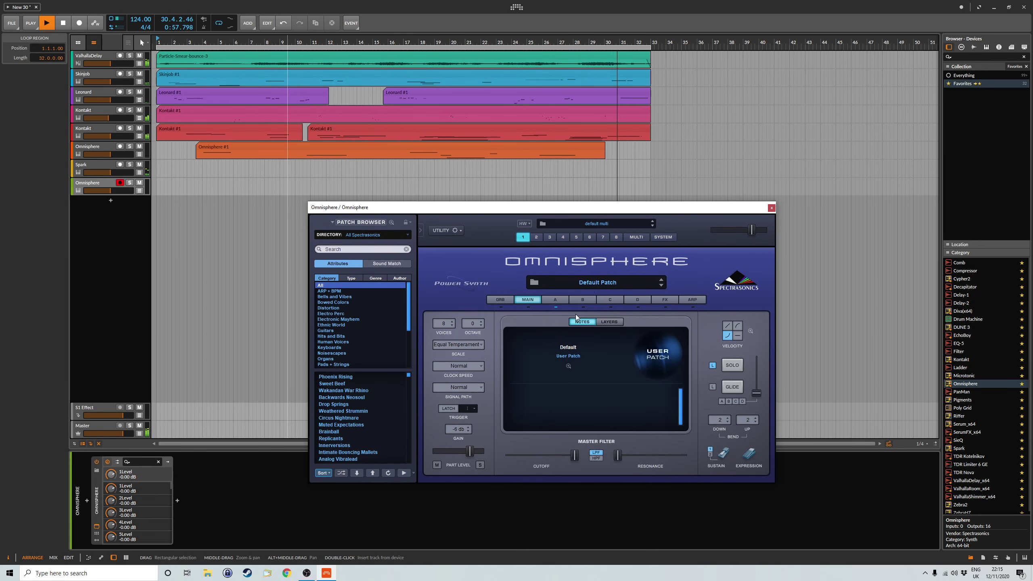
click(591, 286)
click(371, 241)
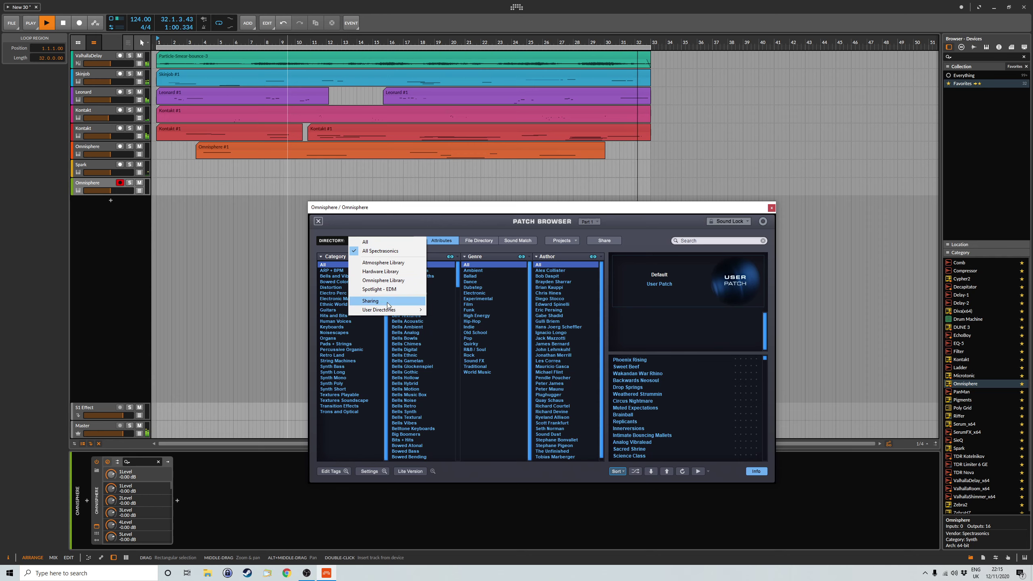
click(467, 311)
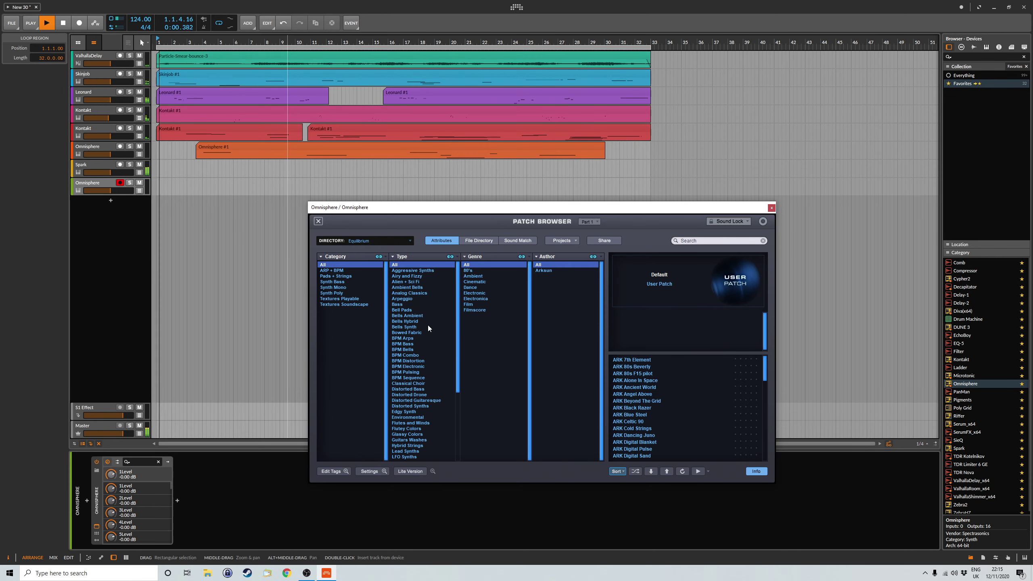
- Load the ARK Skekses patch from the Synth Bass category and lower the new Omnisphere track's volume to about -14.7 dB
click(336, 283)
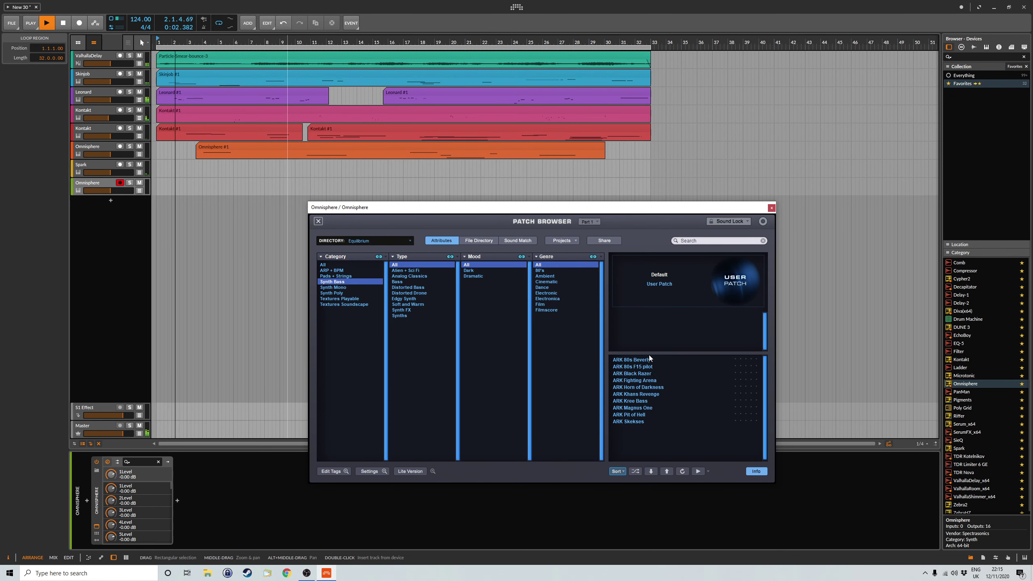
click(629, 422)
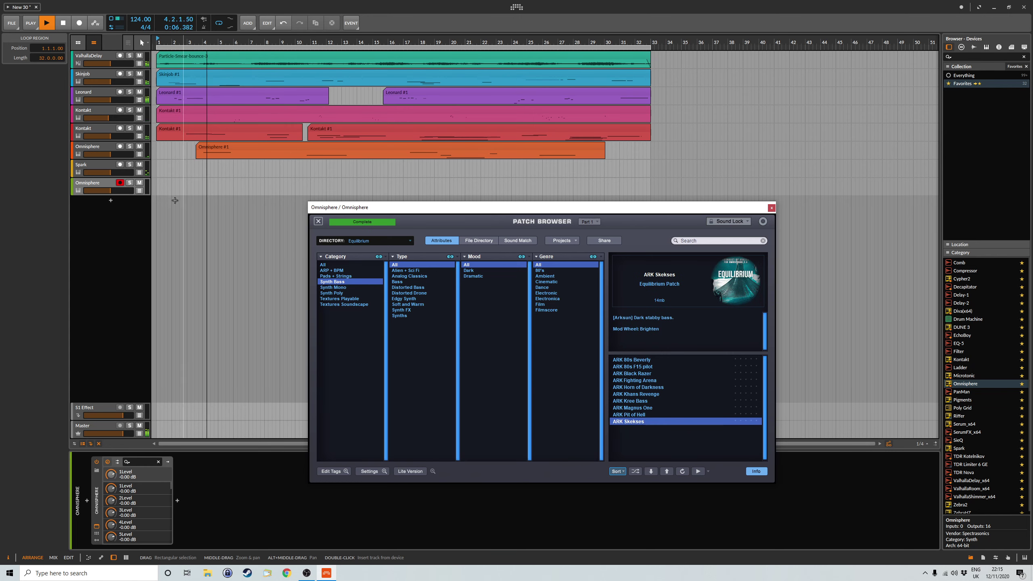
click(8, 558)
drag(35, 501, 38, 512)
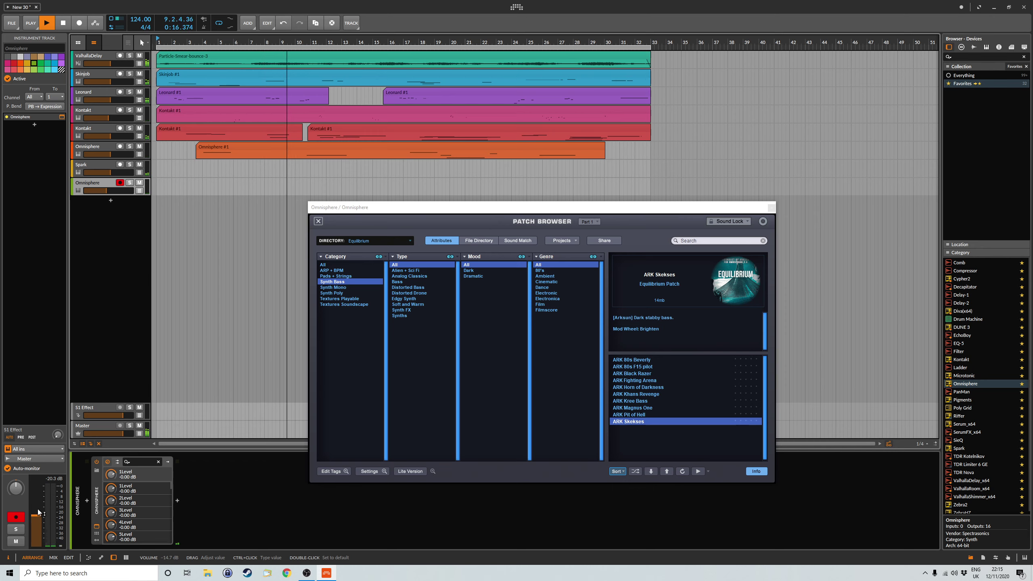
- Audition the other Synth Bass patches in turn, from ARK Pit of Hell up the list to ARK Black Razer
click(634, 416)
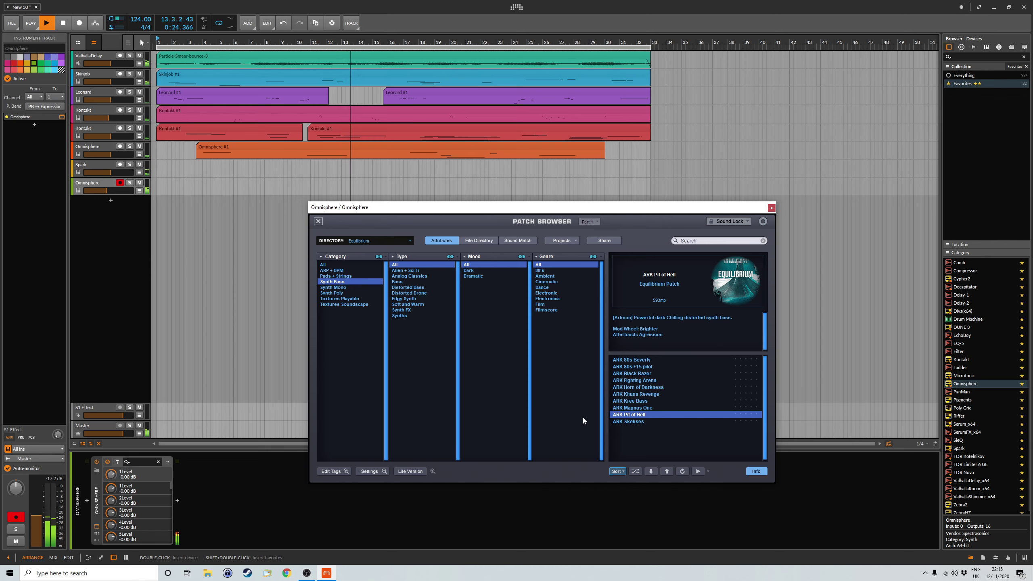
click(647, 406)
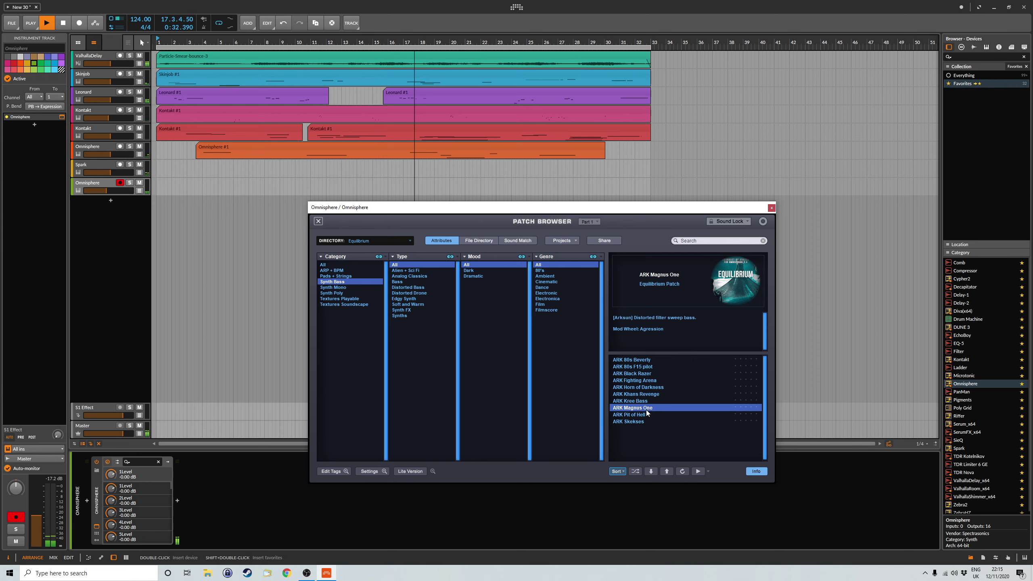
click(644, 402)
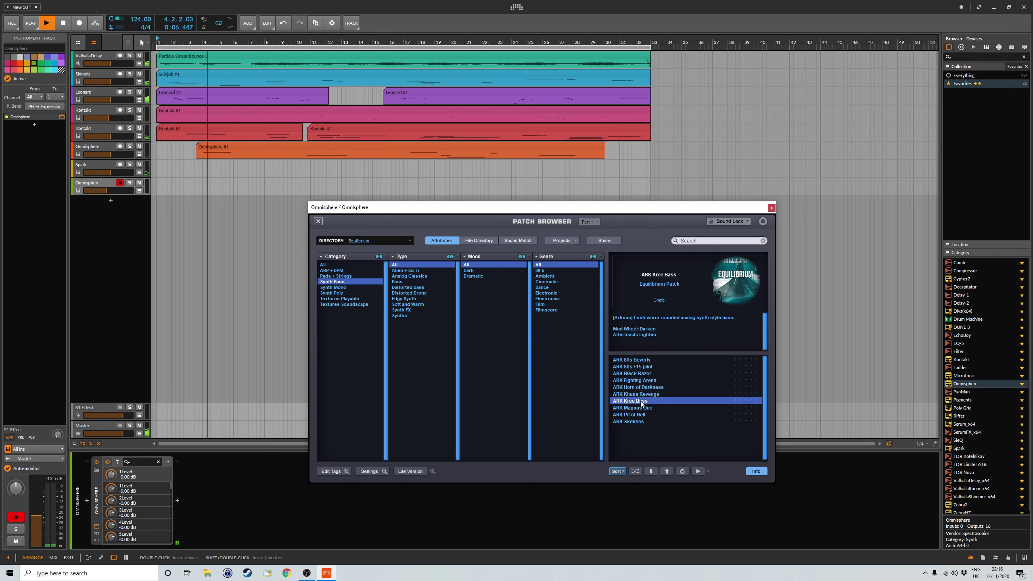
click(642, 395)
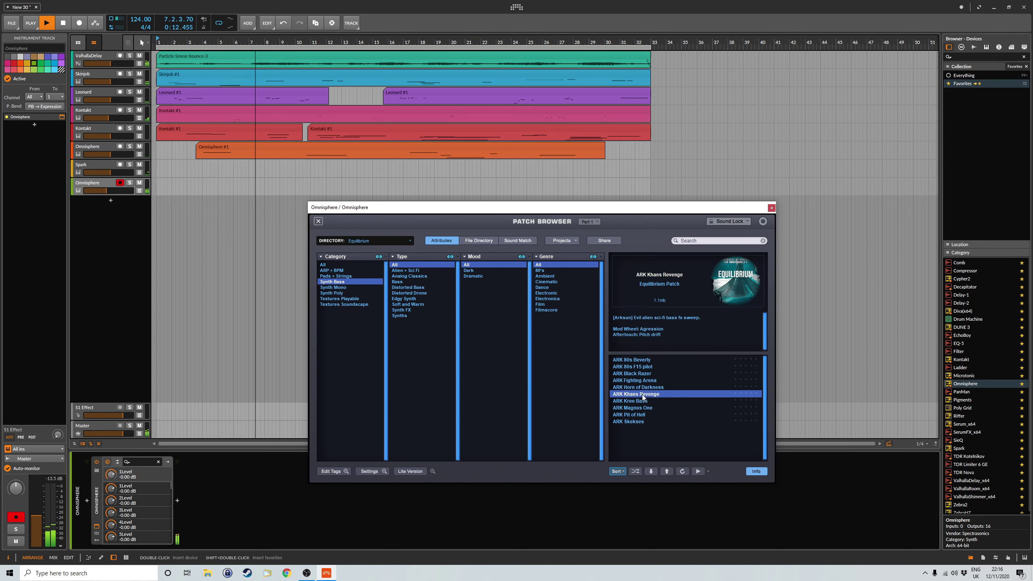
click(646, 389)
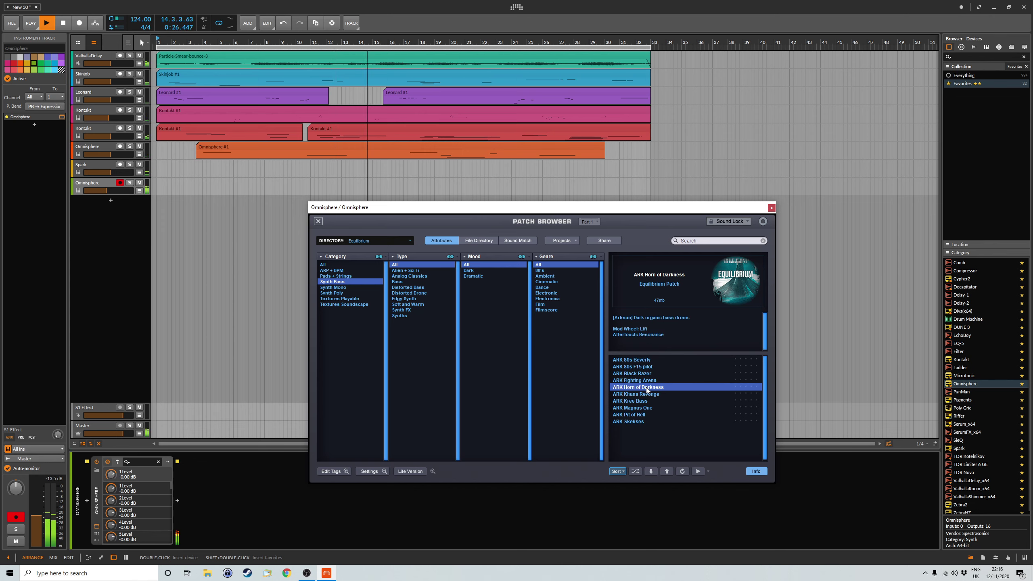
key(Up)
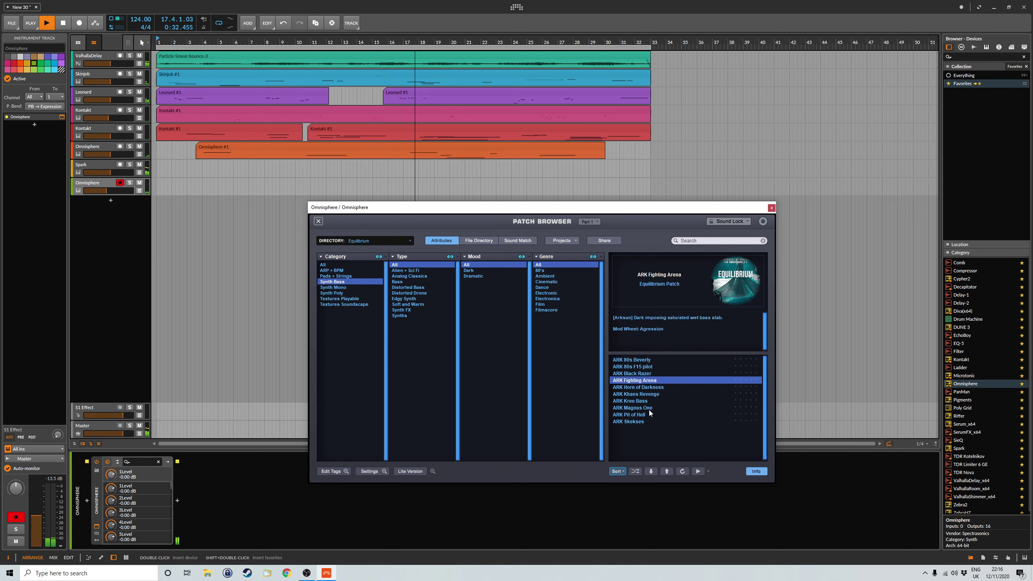
click(648, 375)
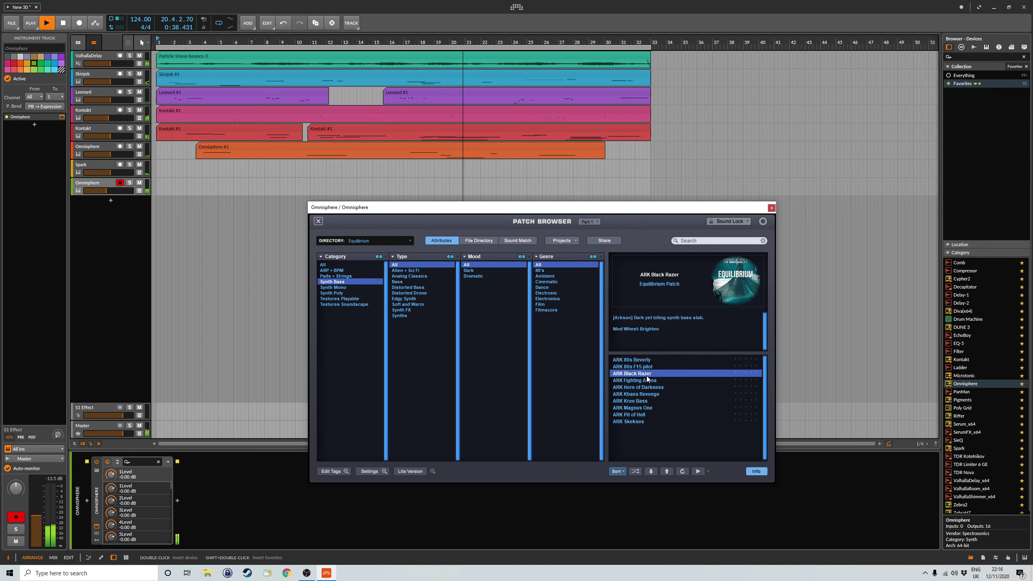
- Load the ARK Kree Bass patch for the new track and close the Omnisphere window
click(639, 401)
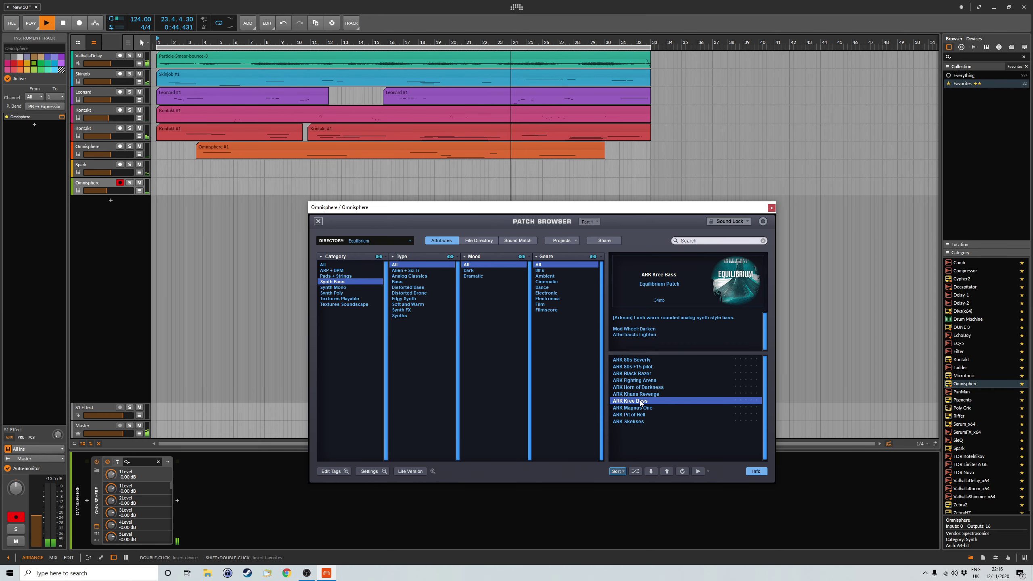
click(771, 208)
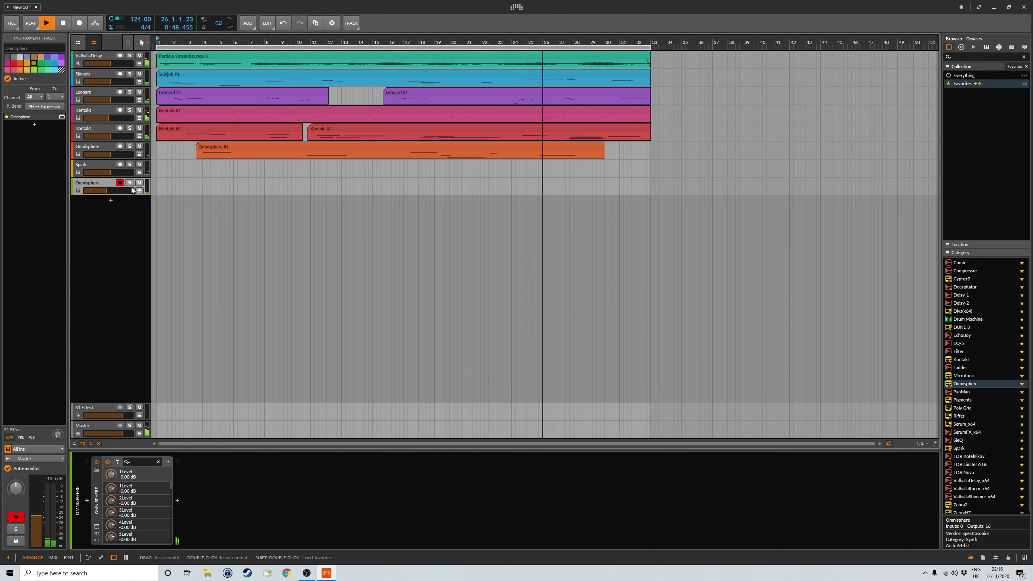
- Raise the Omnisphere bass track's volume and record a 16-bar bass part on it from the start of the arrangement
drag(42, 518, 41, 508)
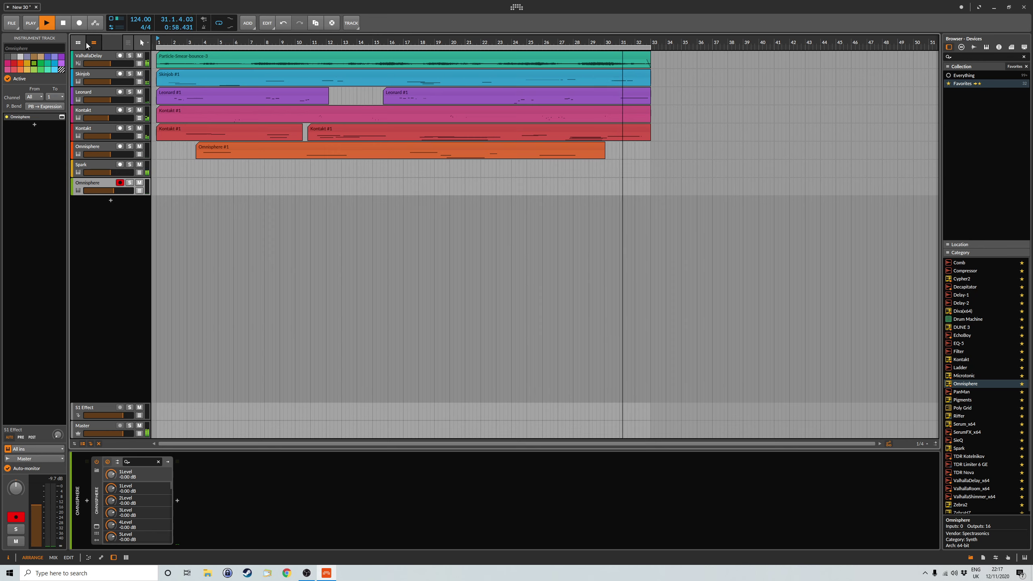
click(63, 22)
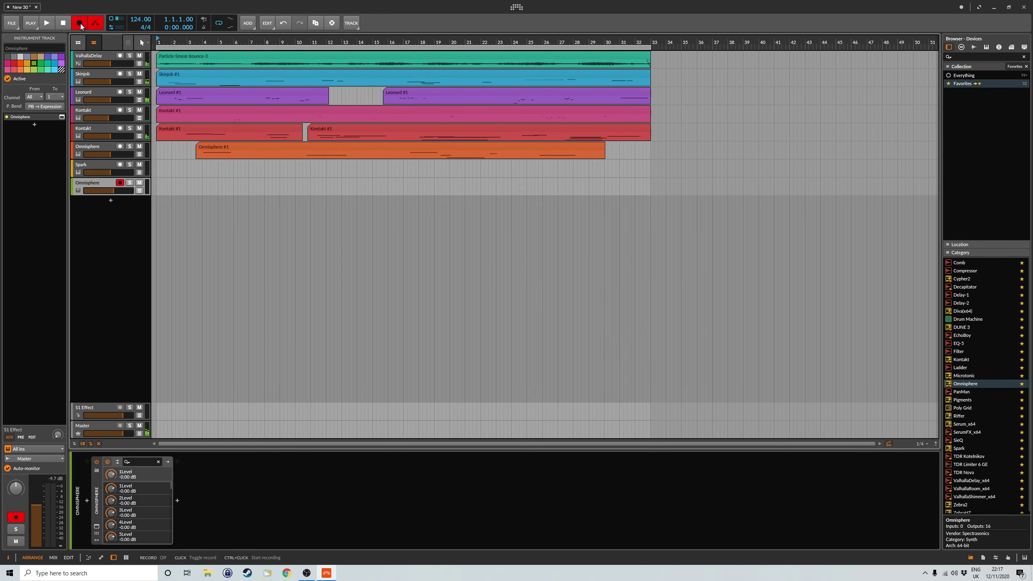
click(46, 24)
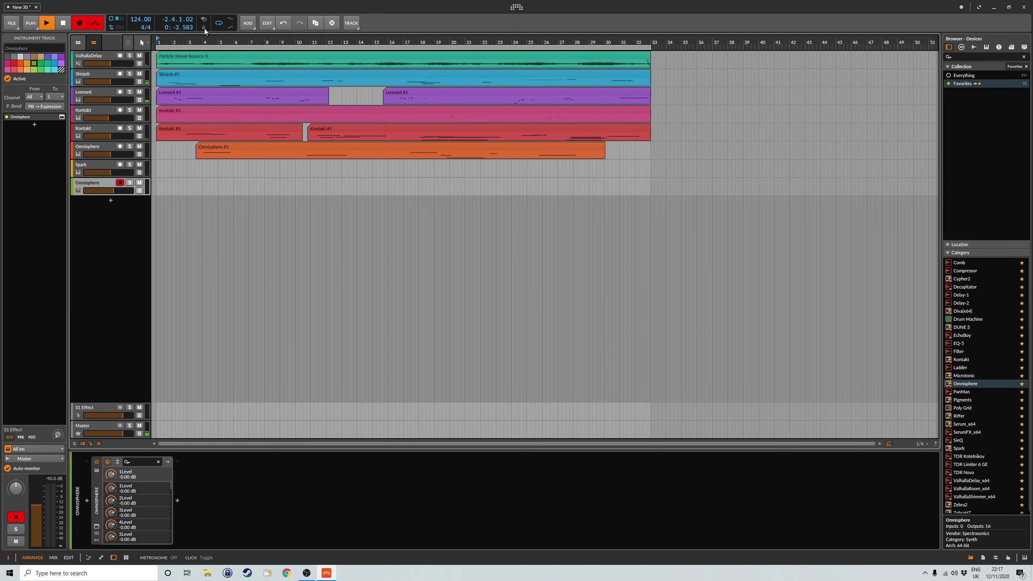
click(204, 28)
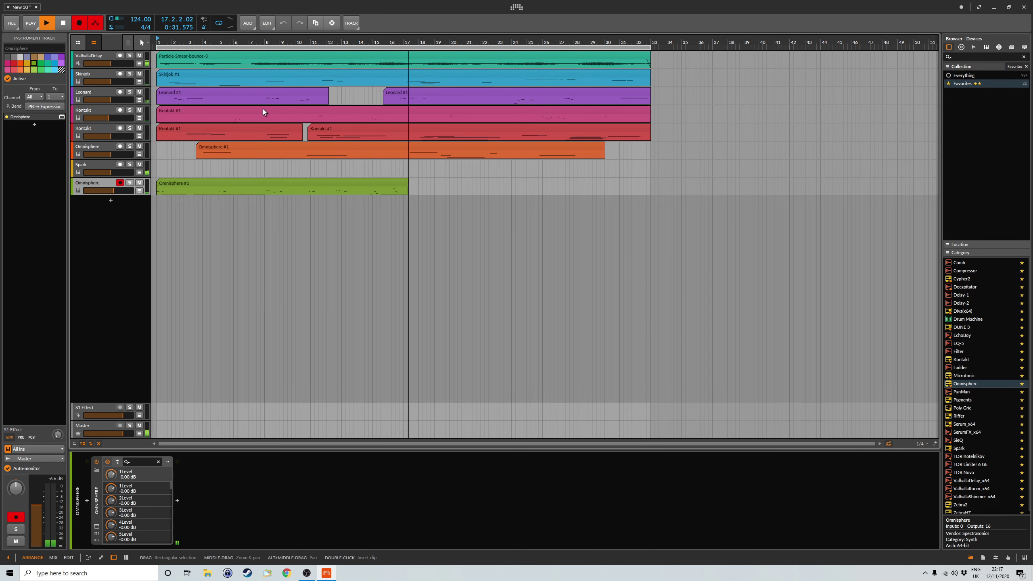
key(ctrl+r)
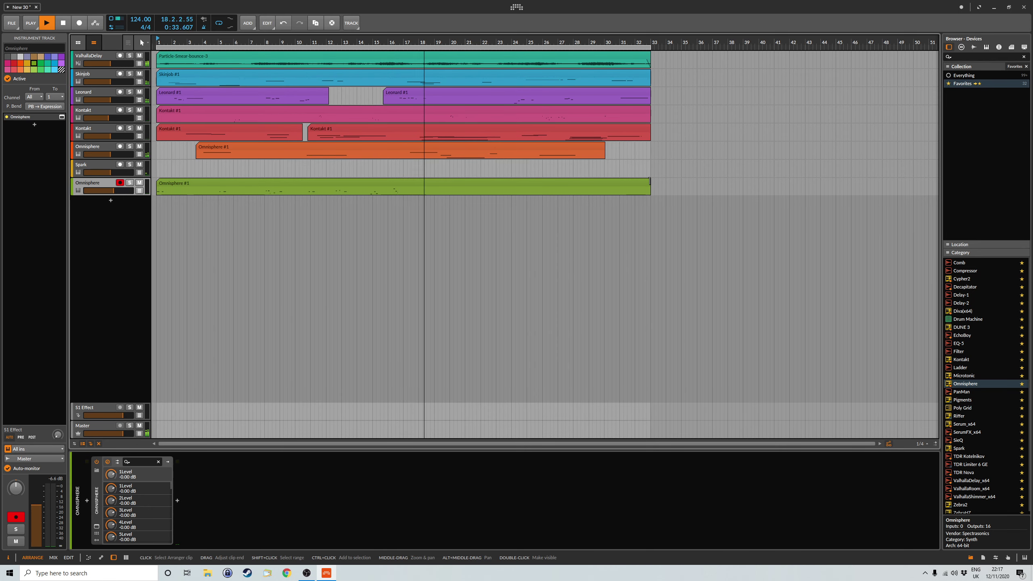
- Extend the recorded bass clip so it loops up to bar 33, and lower the bass track's volume slightly
mouse_move(650, 188)
mouse_down()
mouse_move(402, 203)
mouse_move(404, 213)
mouse_move(407, 194)
mouse_move(653, 198)
mouse_up()
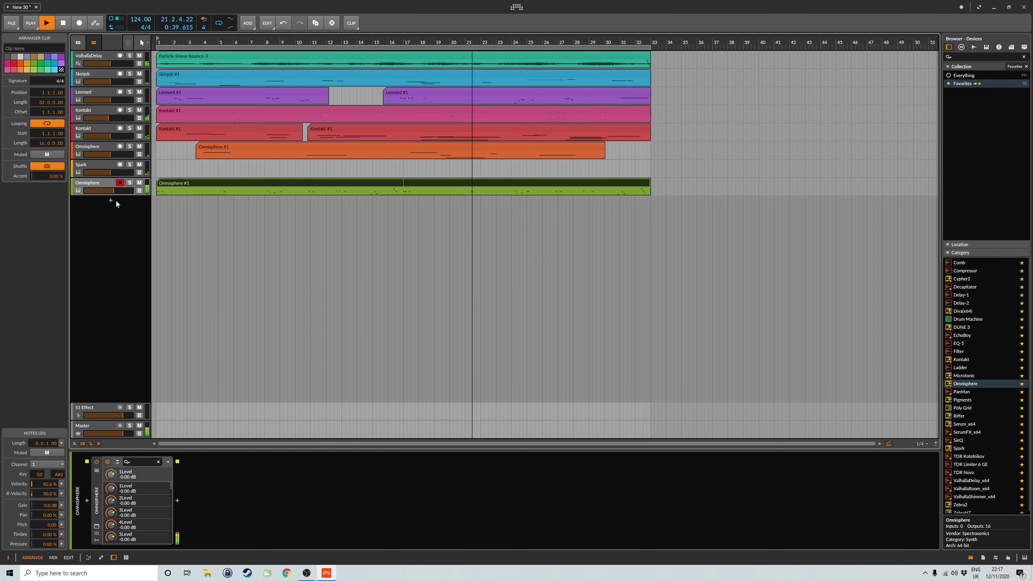
click(106, 184)
drag(15, 488, 15, 496)
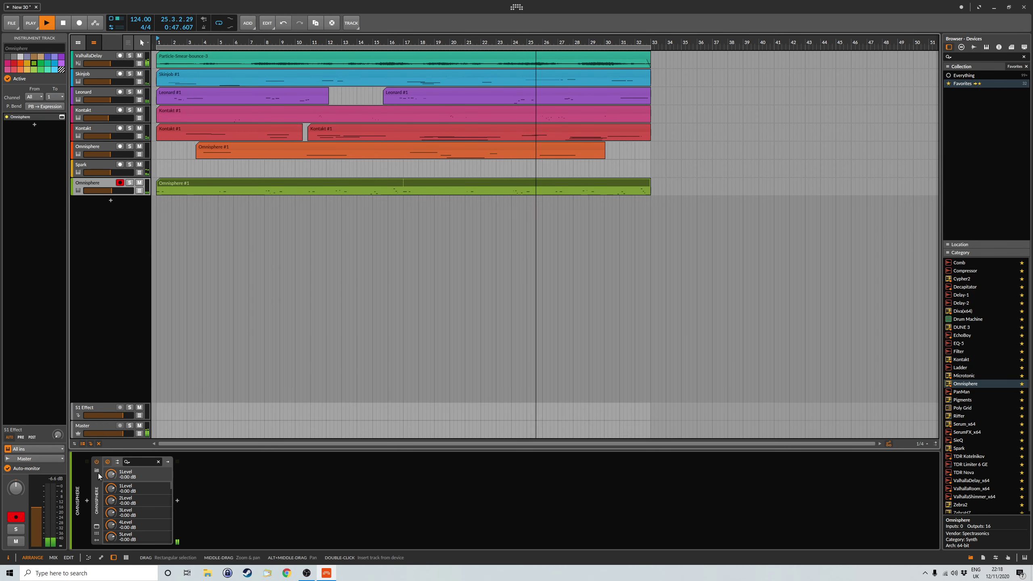
drag(39, 507, 36, 513)
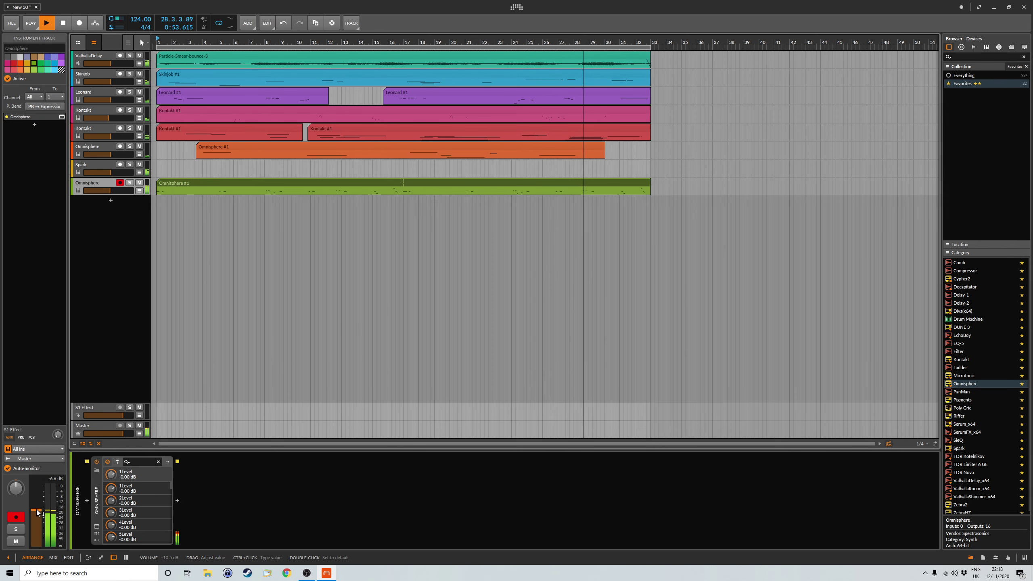
drag(37, 514, 37, 513)
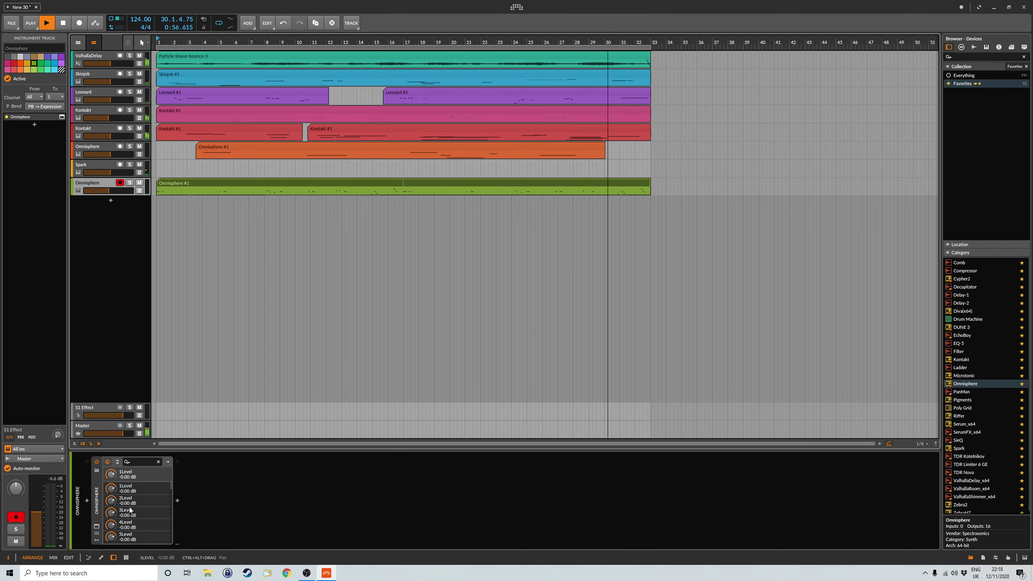
- Insert a Compressor after the Omnisphere device on the bass track
click(177, 502)
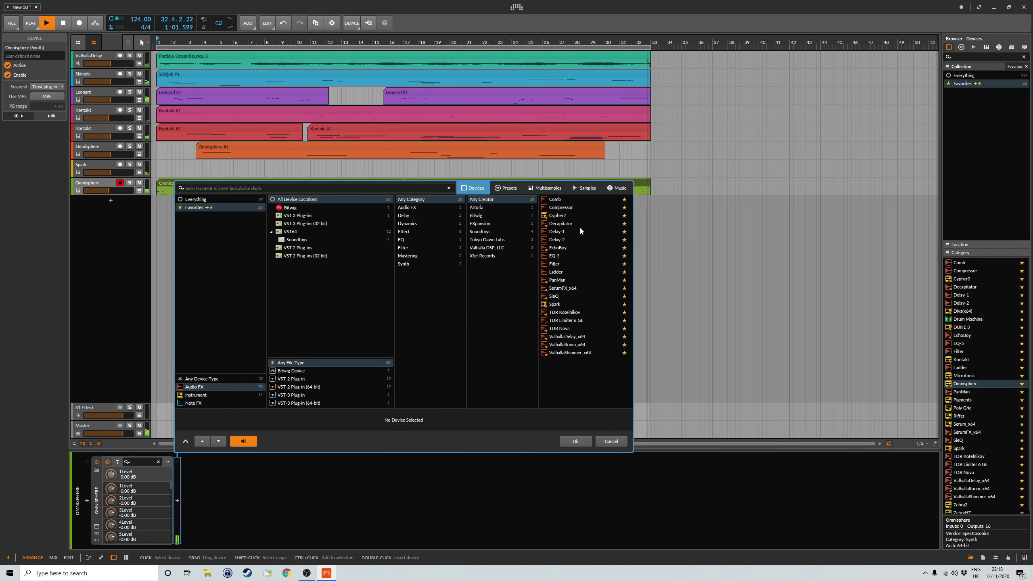
click(573, 208)
click(575, 441)
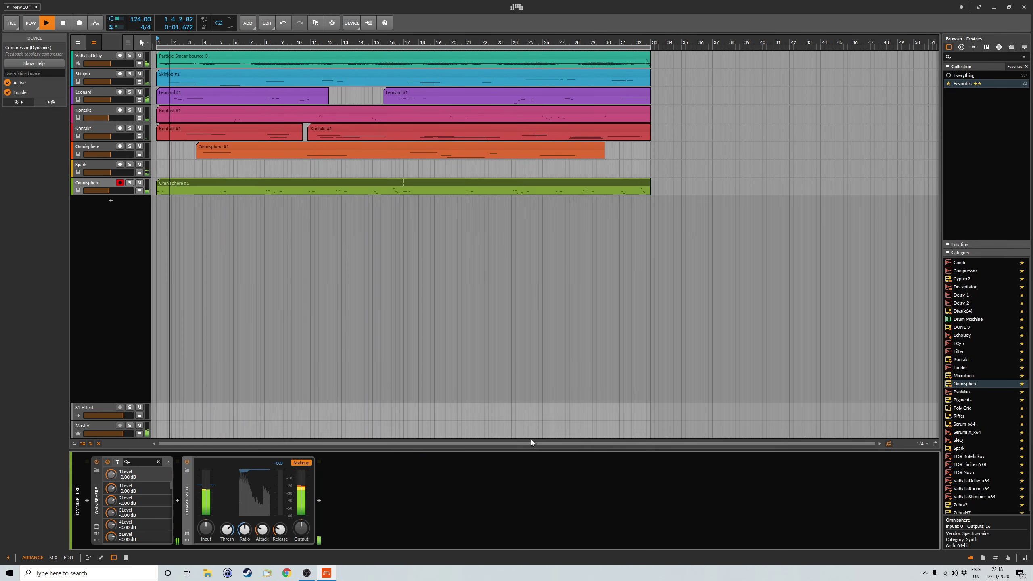
- Adjust the Compressor's ratio and threshold with its attack at about 21.6 ms, and save the project
drag(264, 534, 263, 509)
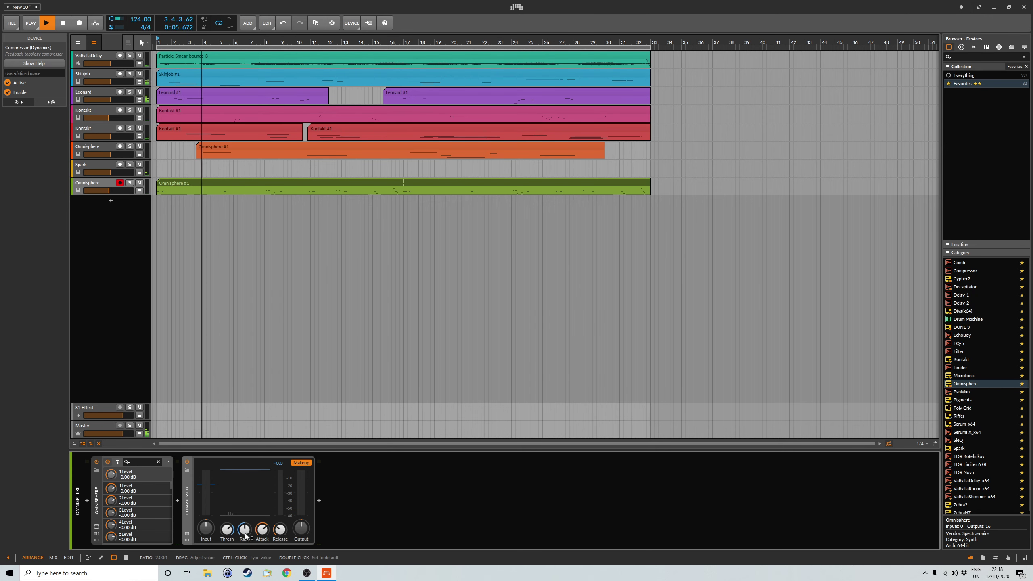
drag(245, 537, 246, 533)
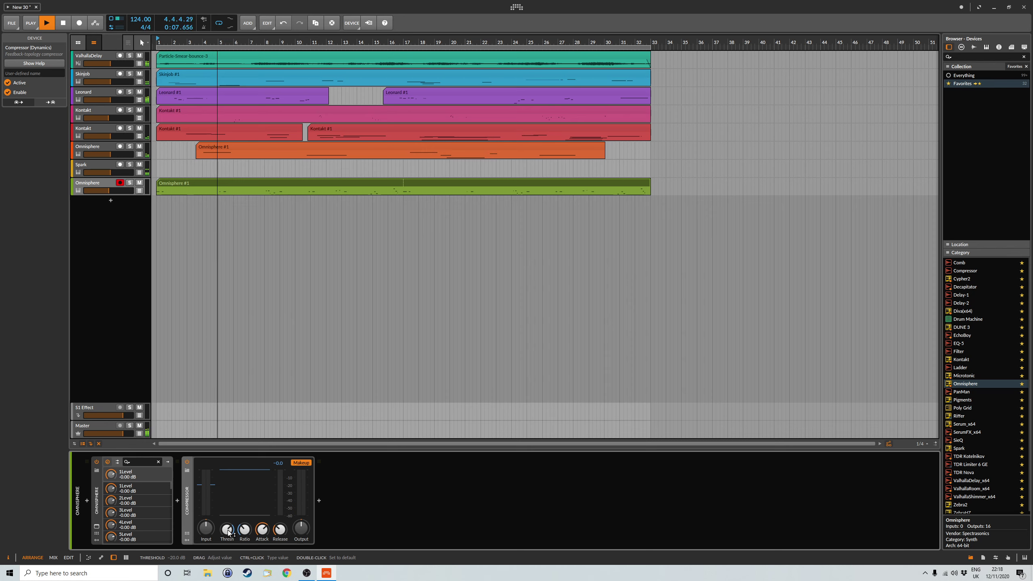
drag(228, 533, 266, 528)
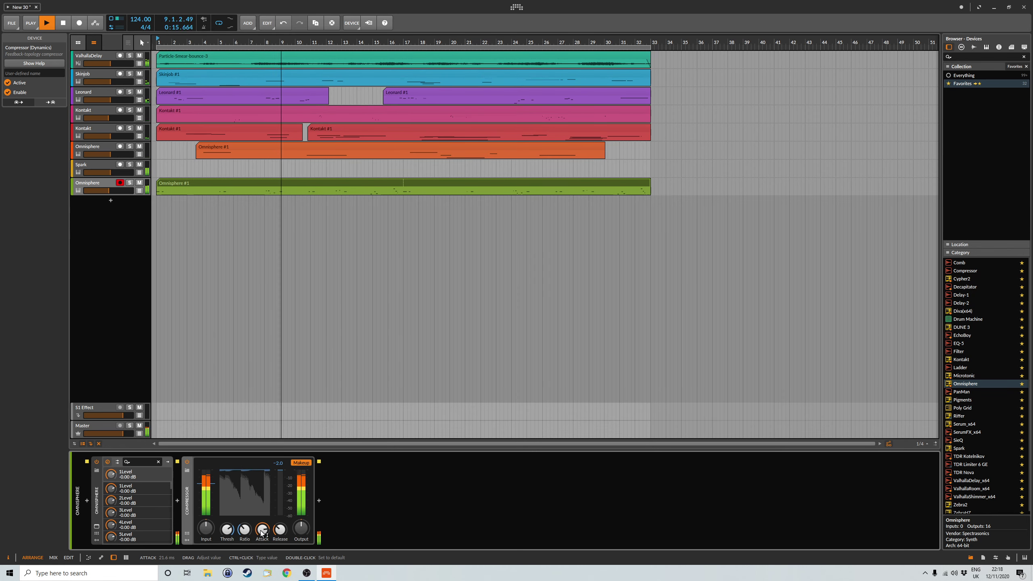
click(12, 23)
click(41, 74)
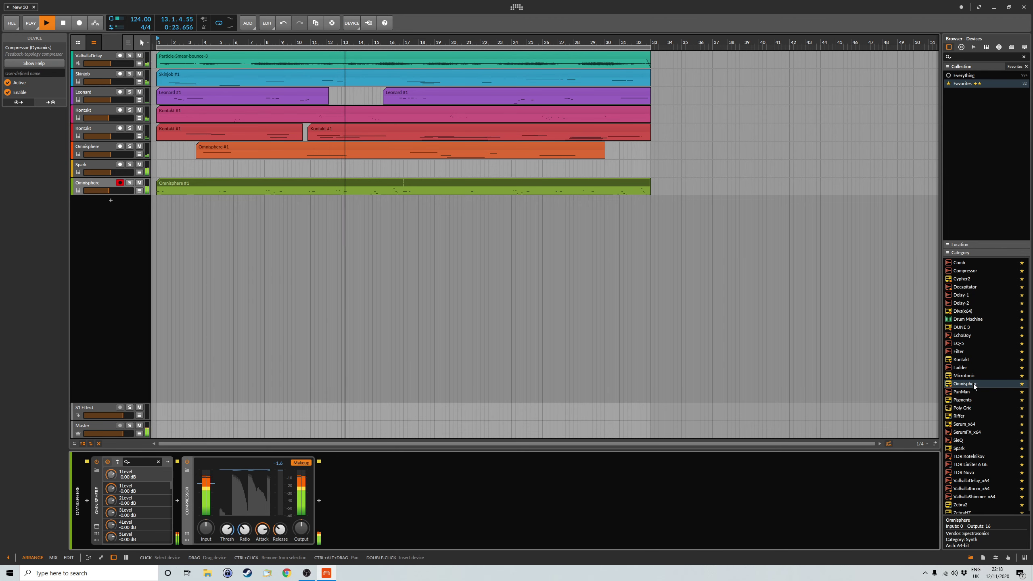
- Create another Omnisphere track below the bass and limit its full patch browser to the Sonic Underworld Pandorum directory
drag(974, 384, 588, 223)
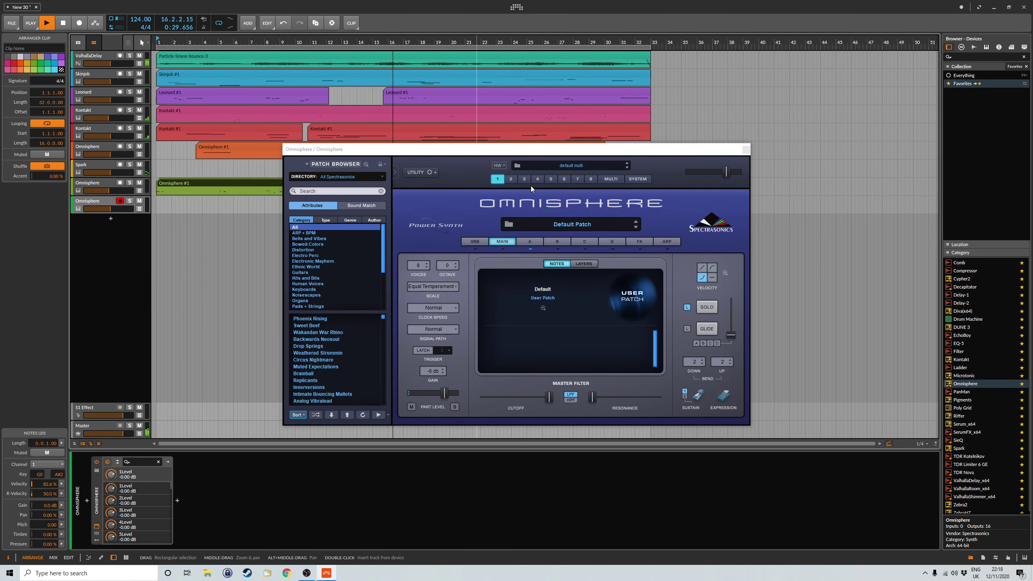
drag(555, 153, 586, 233)
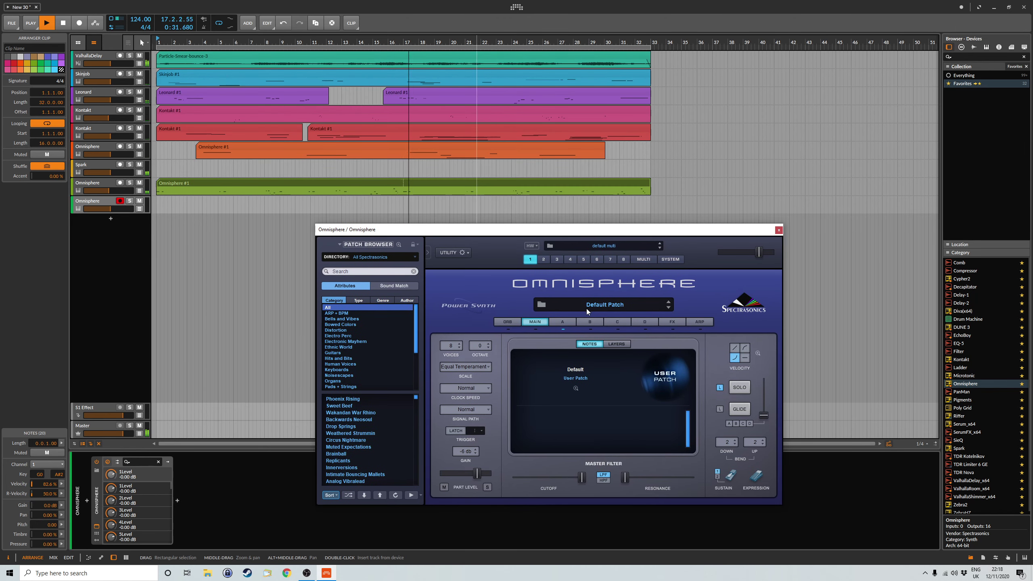
click(587, 308)
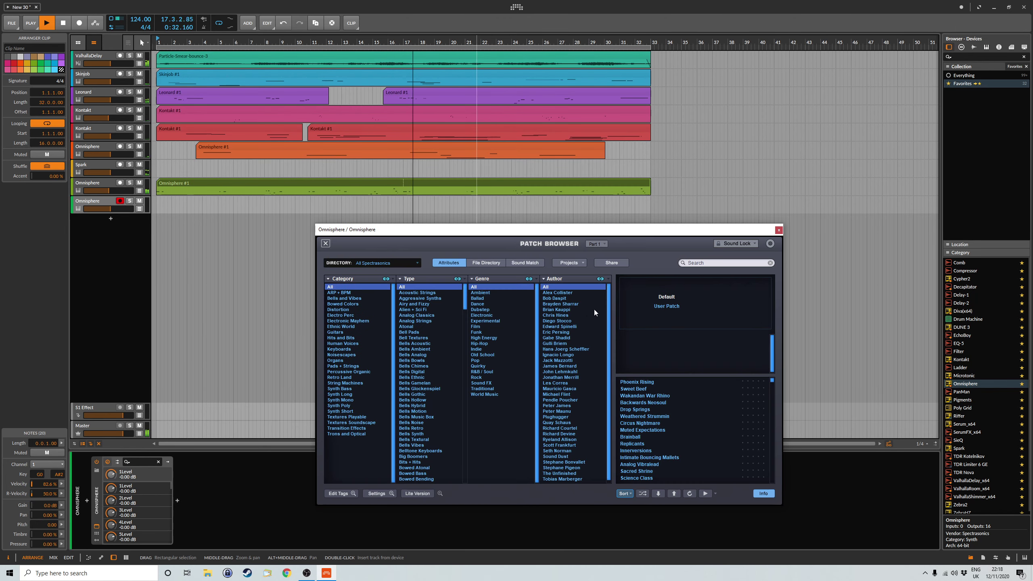
click(381, 263)
mouse_move(393, 334)
click(470, 335)
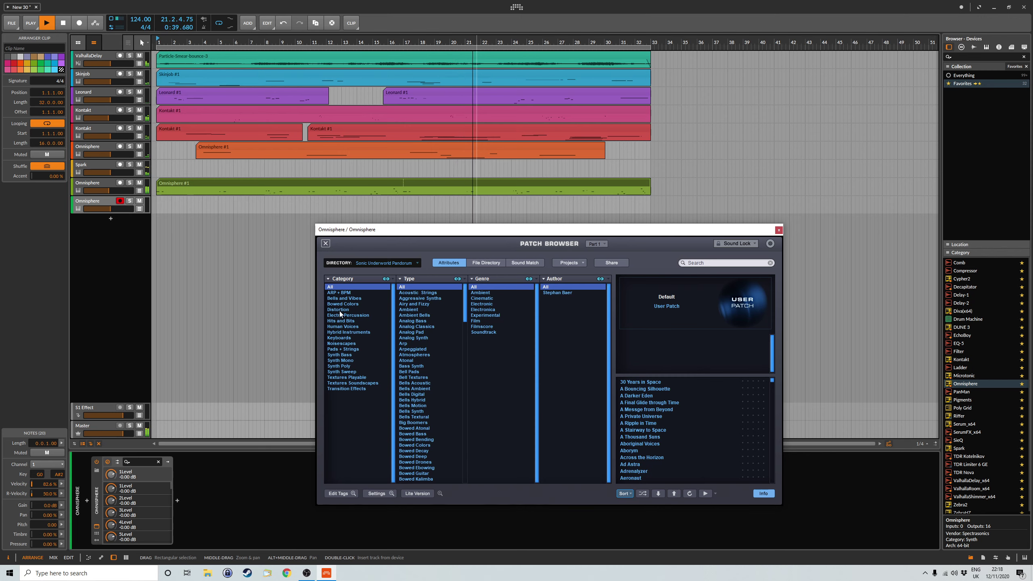
- Load the Journey to the Outer Rings patch from the Pads + Strings category
click(350, 349)
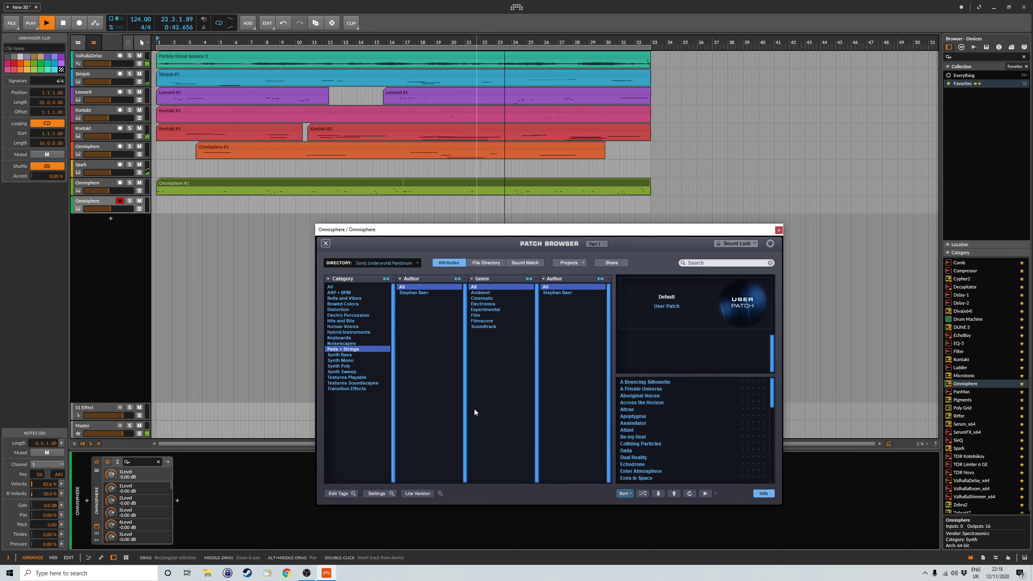
scroll(651, 443, down, 10)
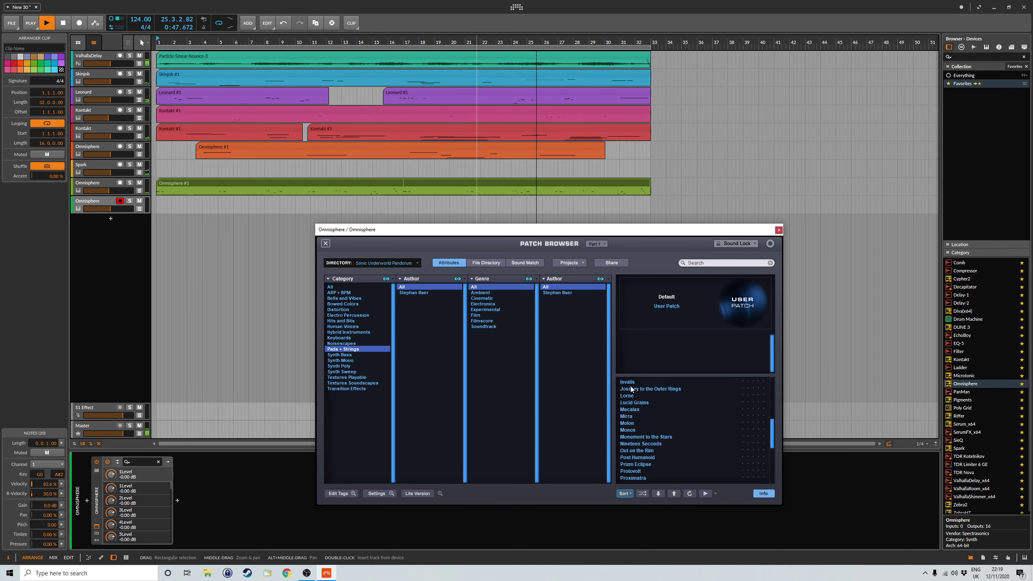
click(632, 389)
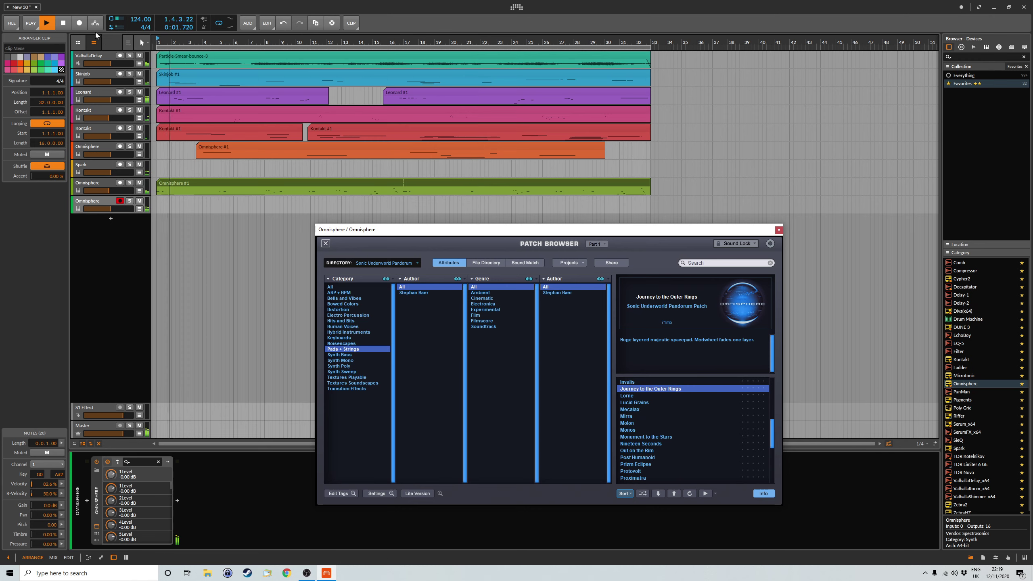
- Record a pad part across the 32-bar loop on the new Omnisphere track and save the project
click(81, 25)
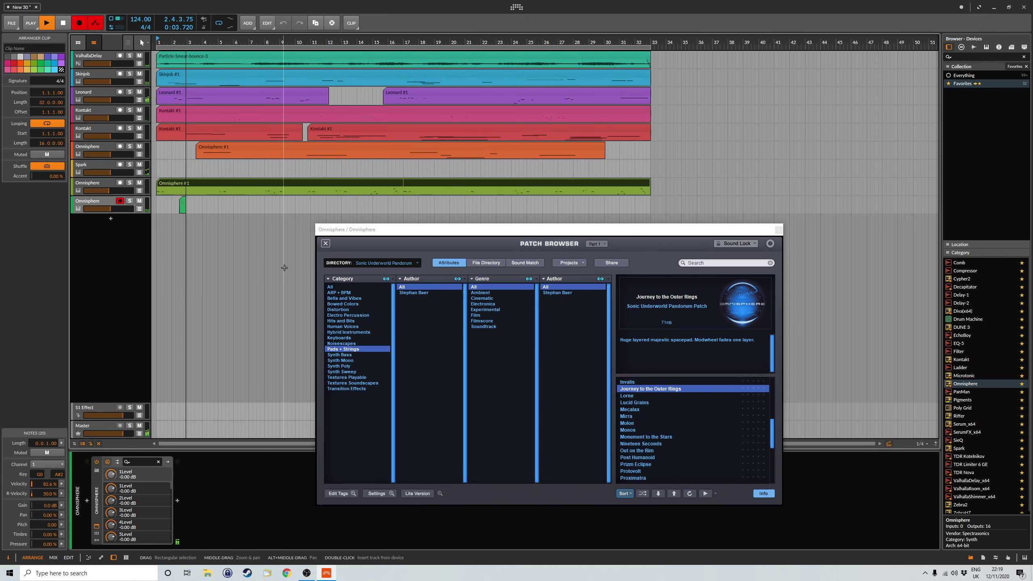
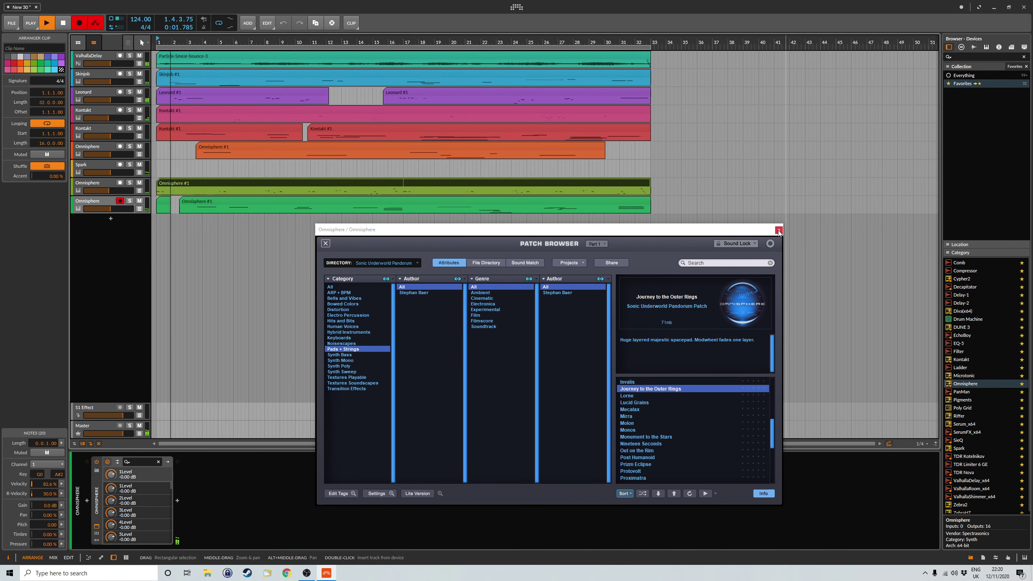
click(778, 231)
click(83, 22)
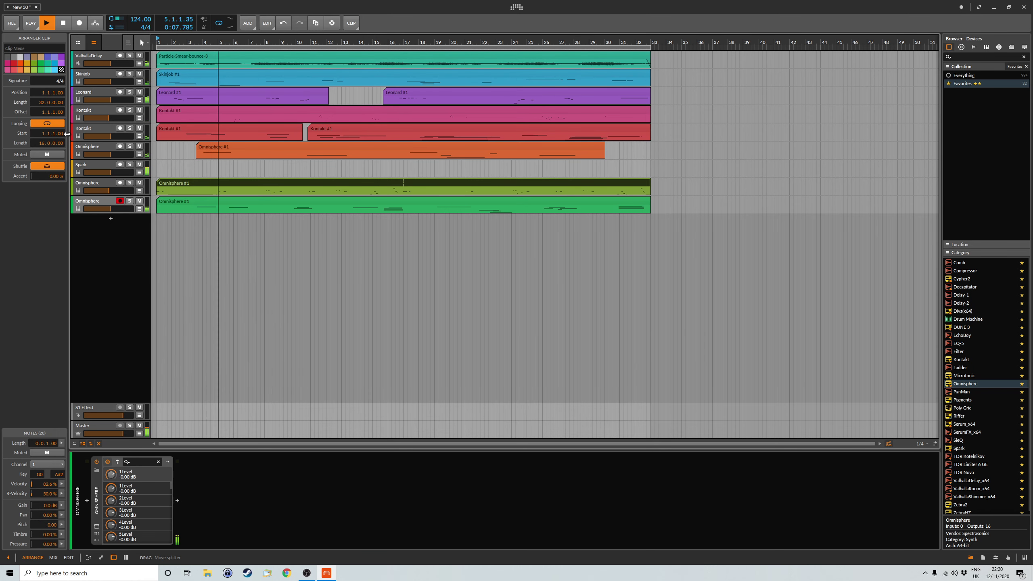
key(ctrl+s)
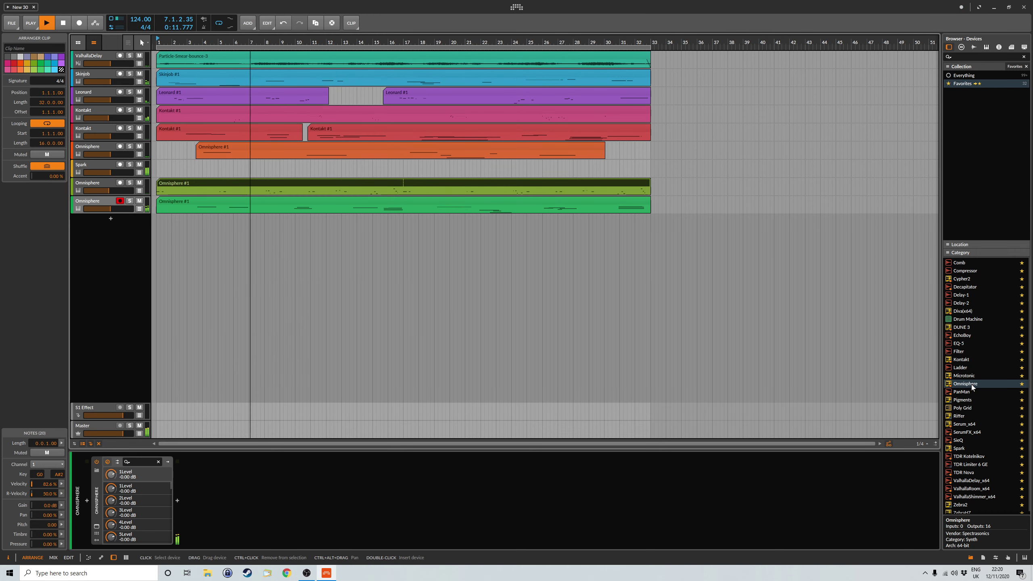
- Create another Omnisphere track below the pad and audition the Sonic Underworld Pandorum ARP + BPM patches Gamma Nine and Gene Splicer
drag(965, 384, 601, 288)
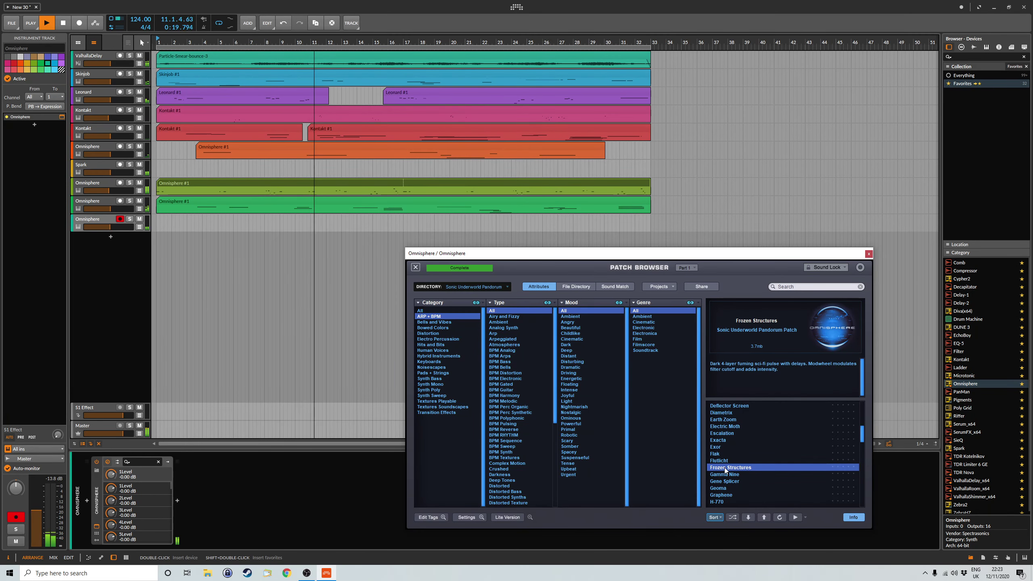
click(725, 475)
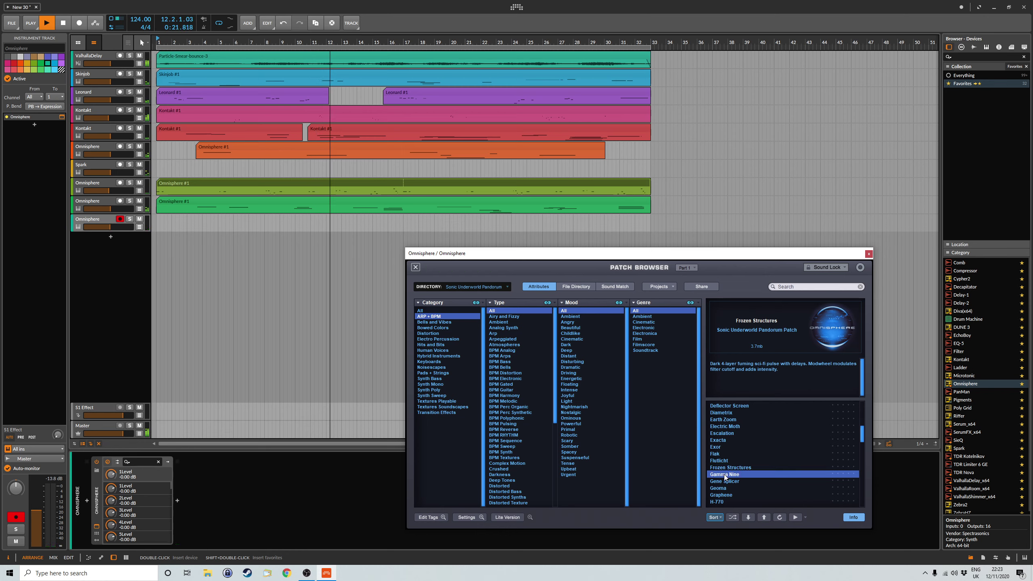
click(724, 482)
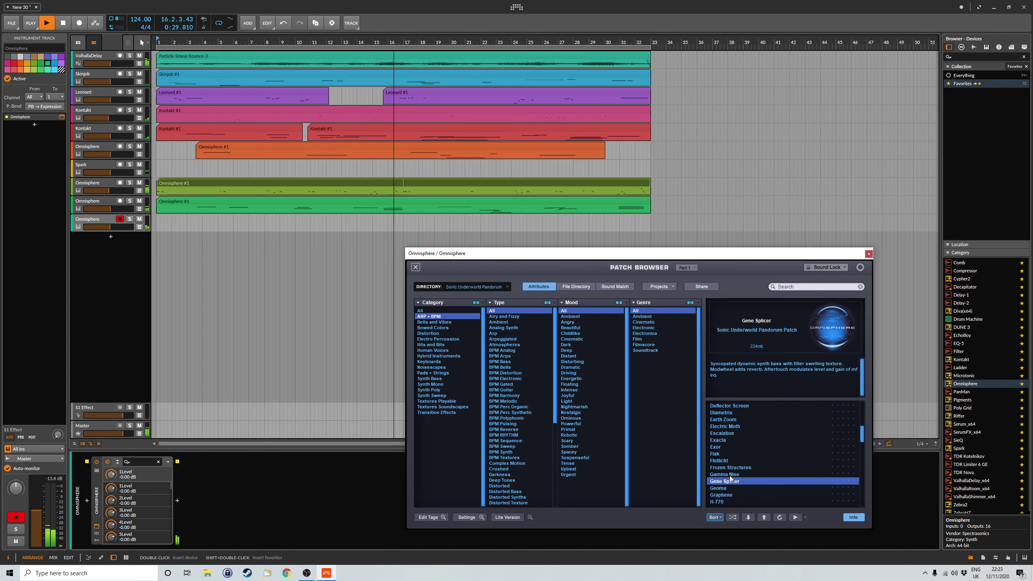
- Switch the patch directory to Equilibrium and audition its ARP + BPM patches from ARK Sunset Strip up the list to ARK Return Home
click(505, 288)
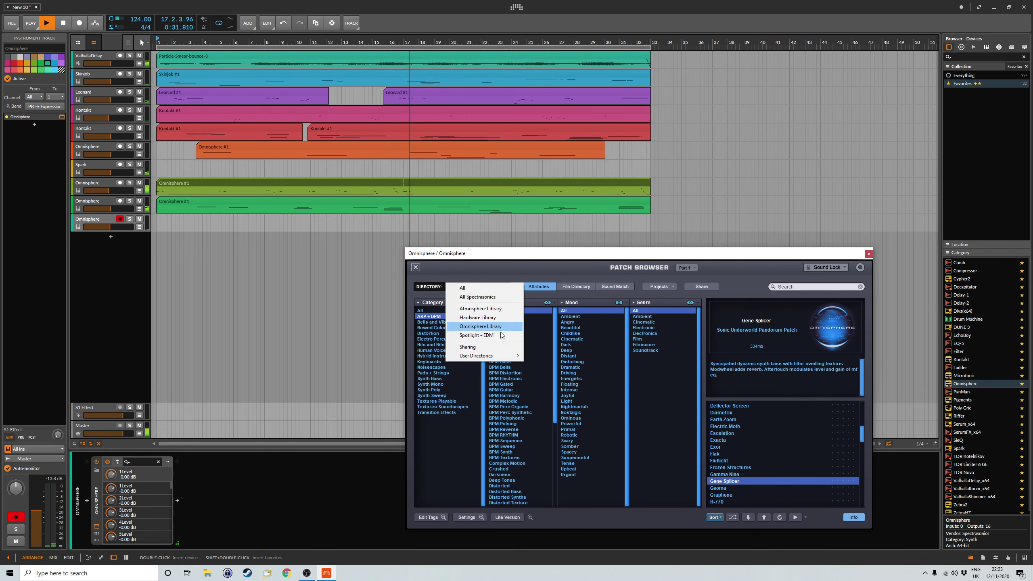
click(529, 356)
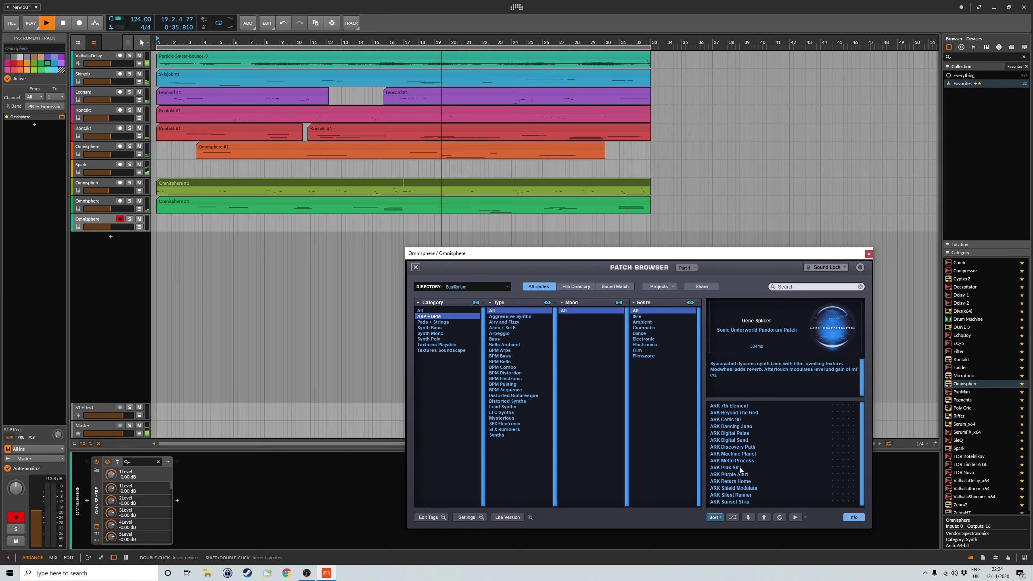
click(734, 502)
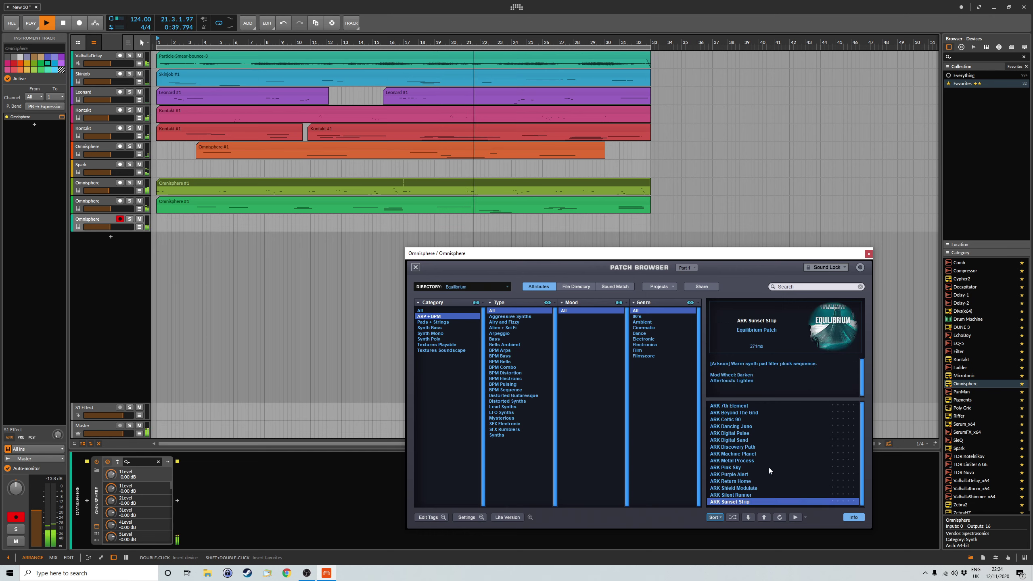
click(739, 494)
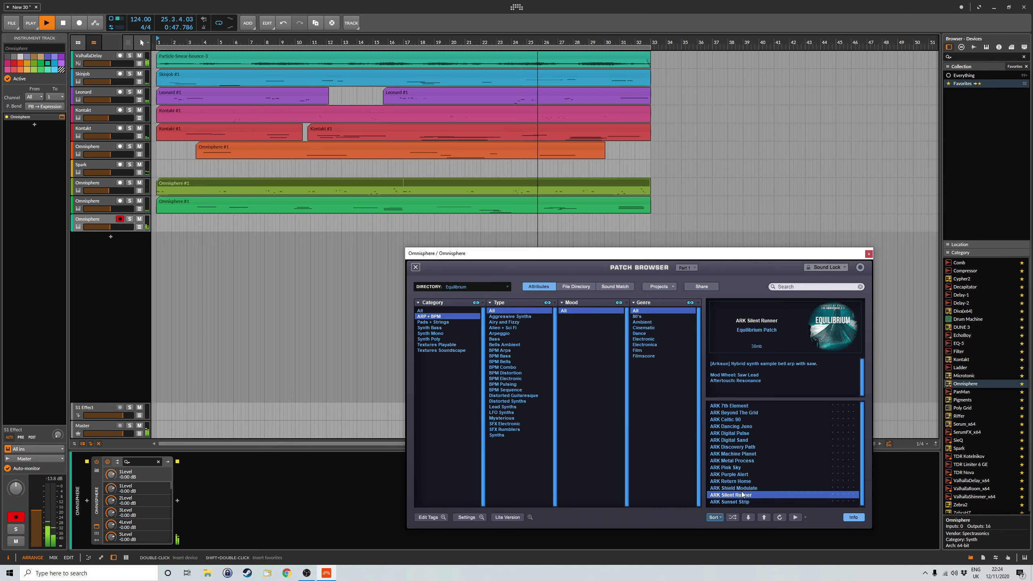
click(742, 489)
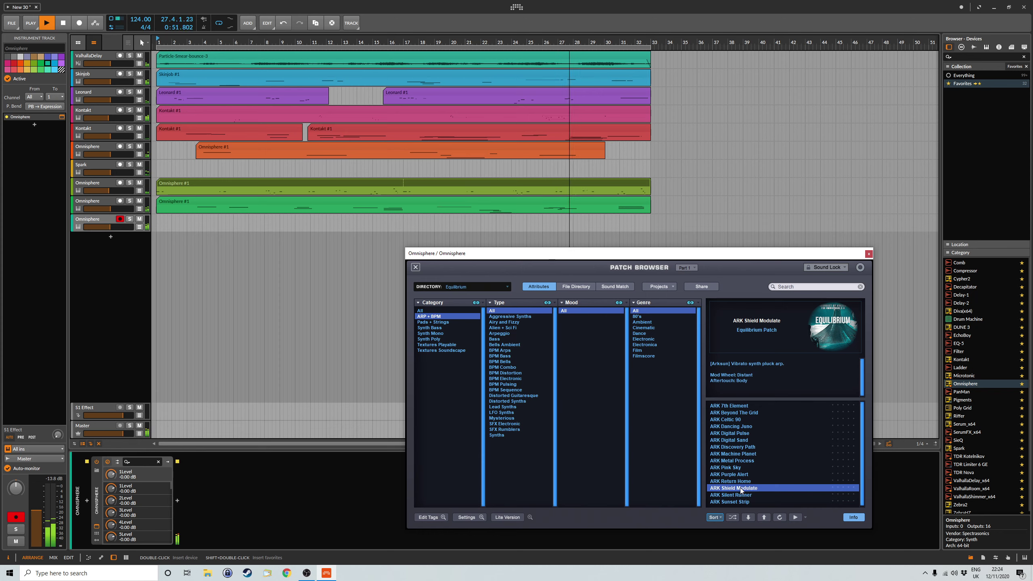
click(741, 481)
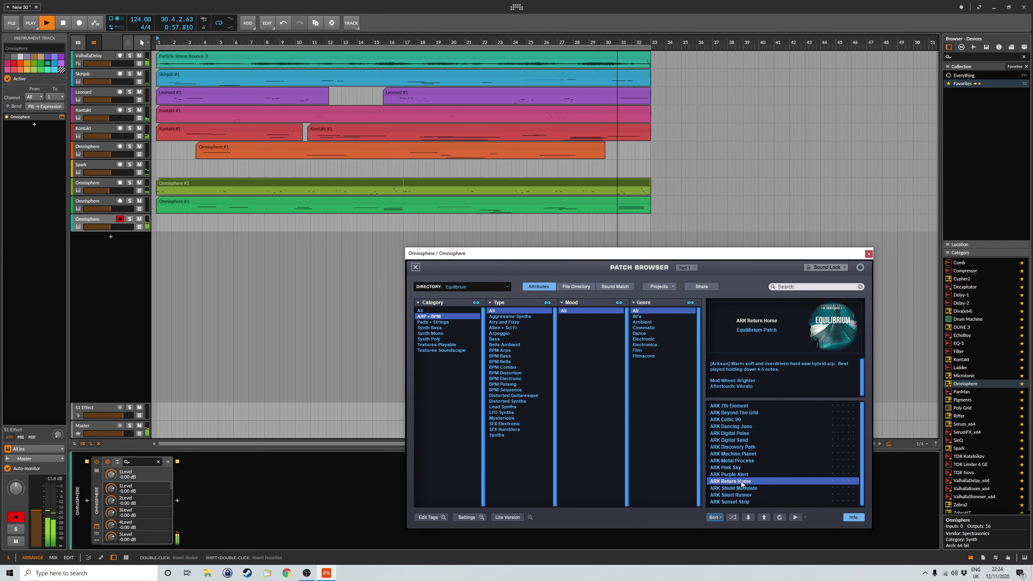
- Audition the Equilibrium ARP + BPM patches from ARK Purple Alert up to ARK Machine Planet and load ARK Discovery Path
click(739, 475)
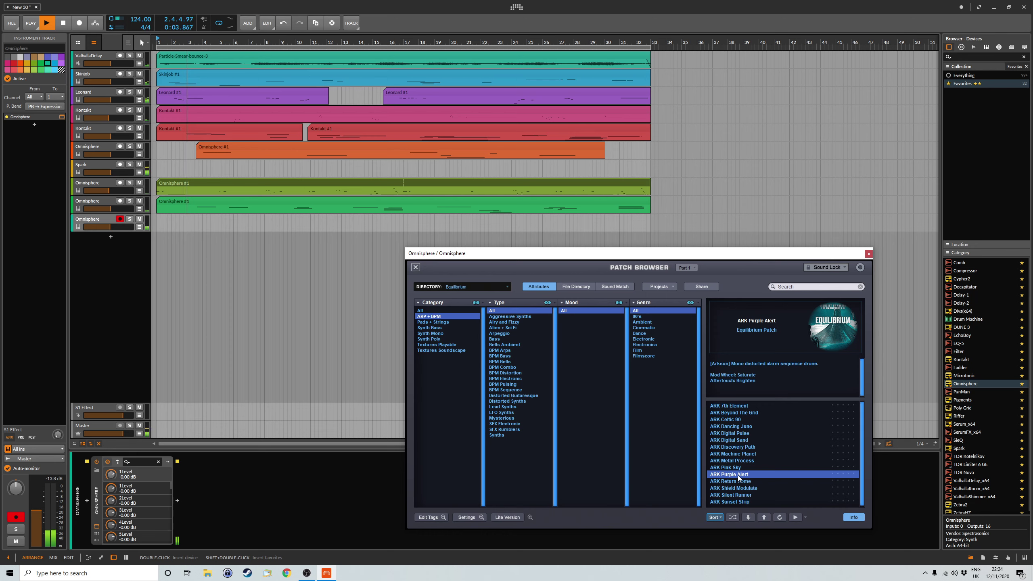
click(737, 470)
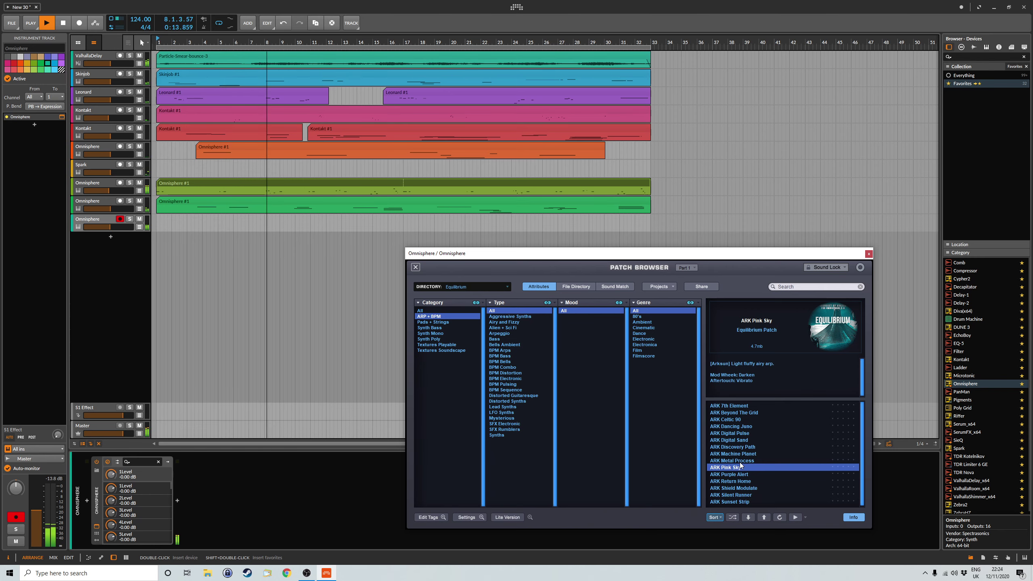
click(740, 462)
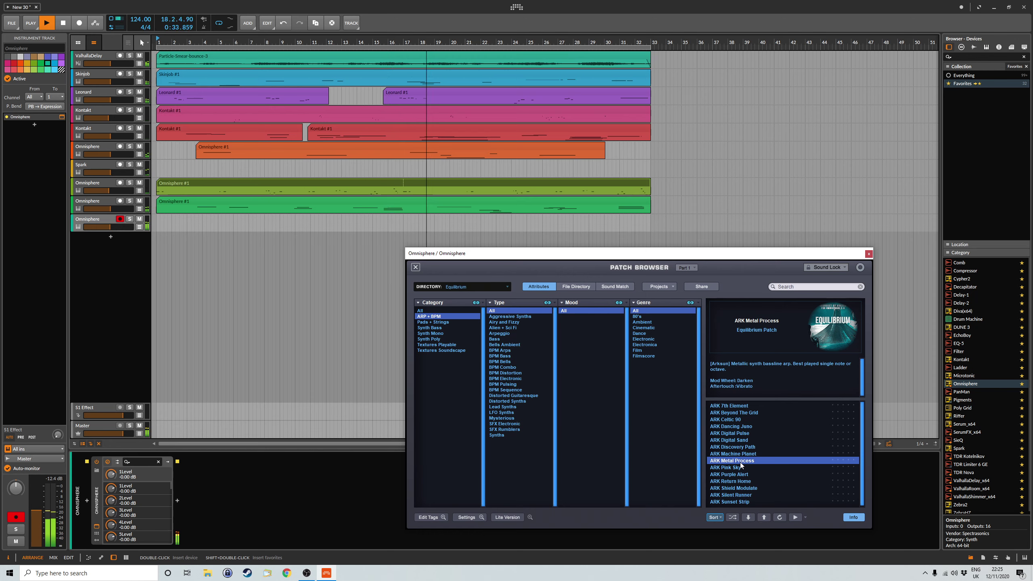
click(751, 454)
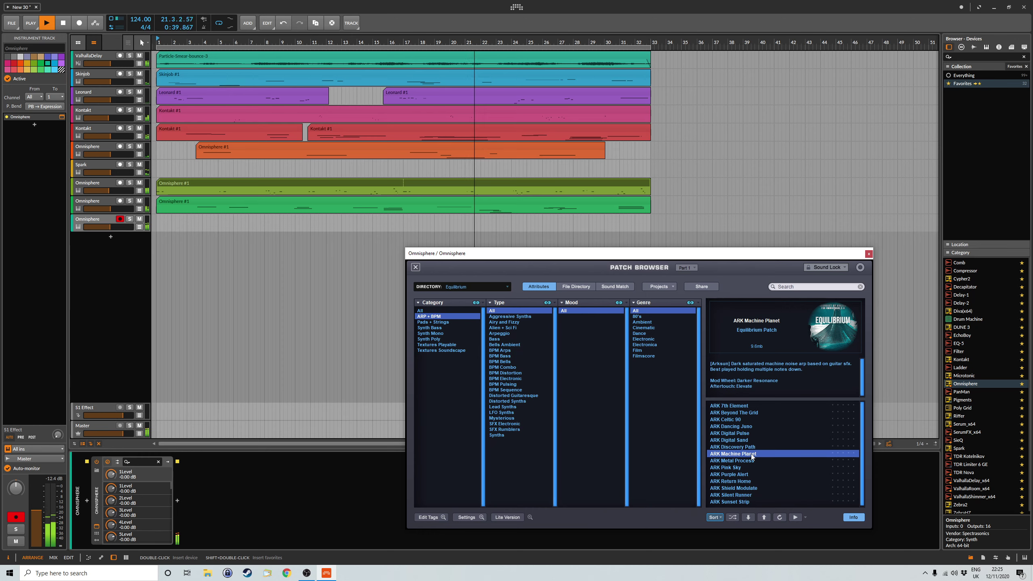
click(741, 447)
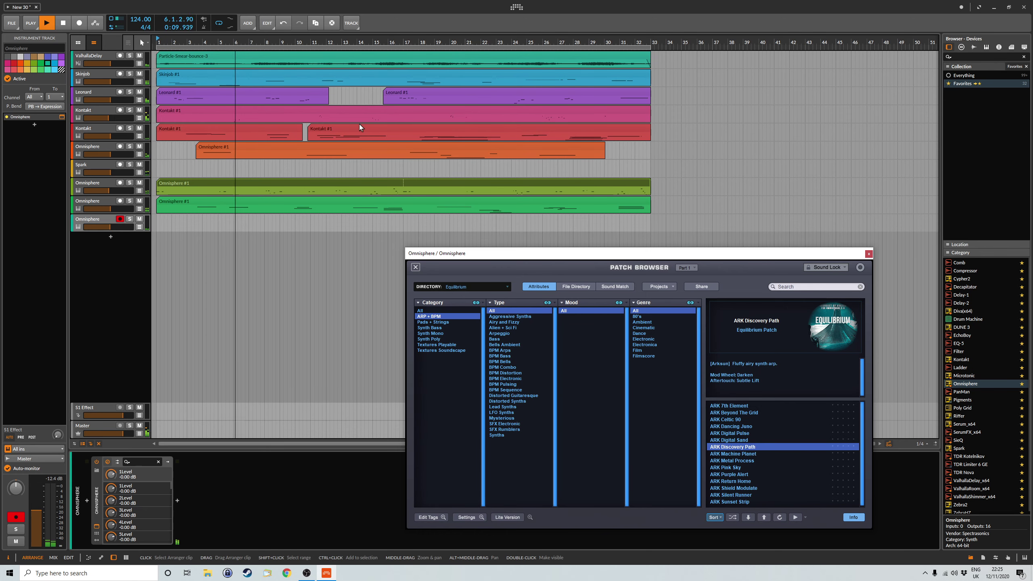
- Record about eight bars of held chords from bar 1 on the newest Omnisphere track, closing the plug-in window before stopping the recording
click(65, 27)
ctrl+click(76, 26)
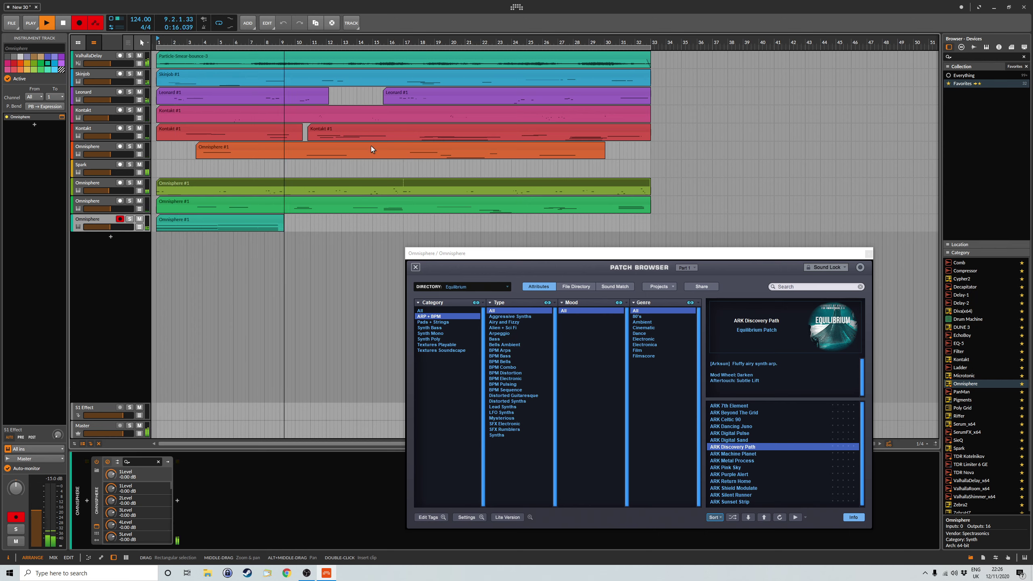
click(868, 254)
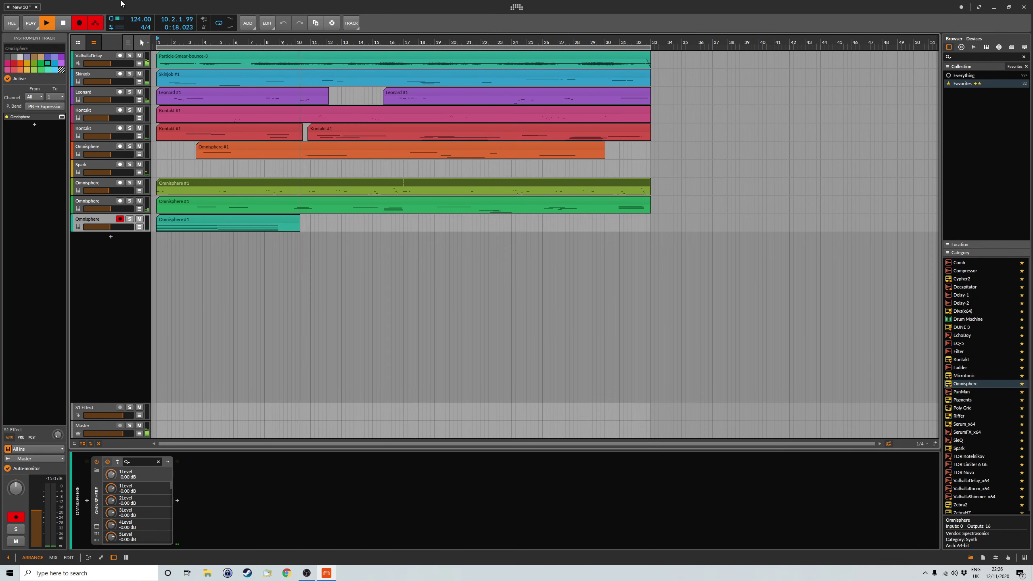
key(r)
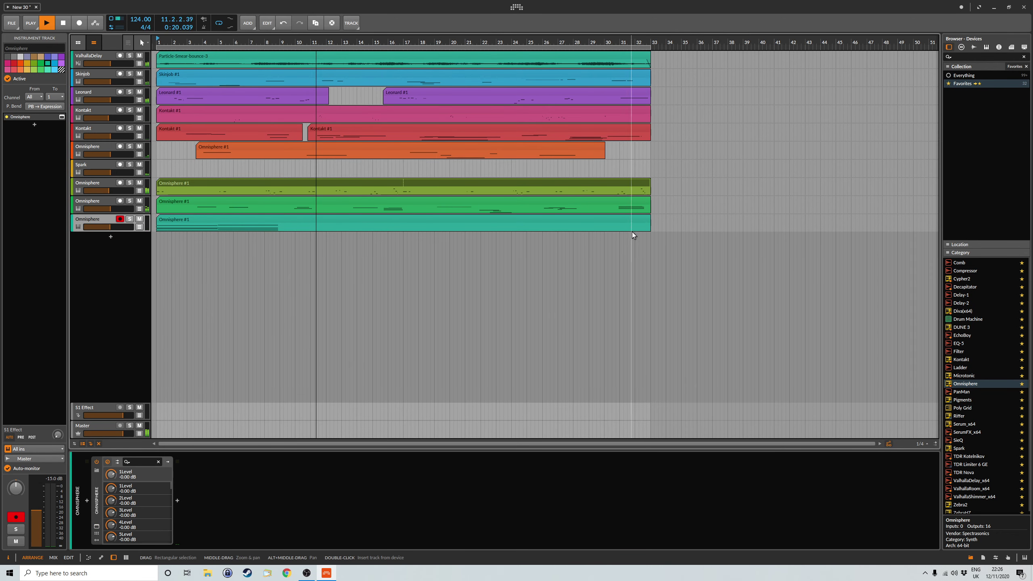
- Trim the new Omnisphere clip to 8 bars and extend its final chord notes to the clip's end
drag(648, 223, 279, 240)
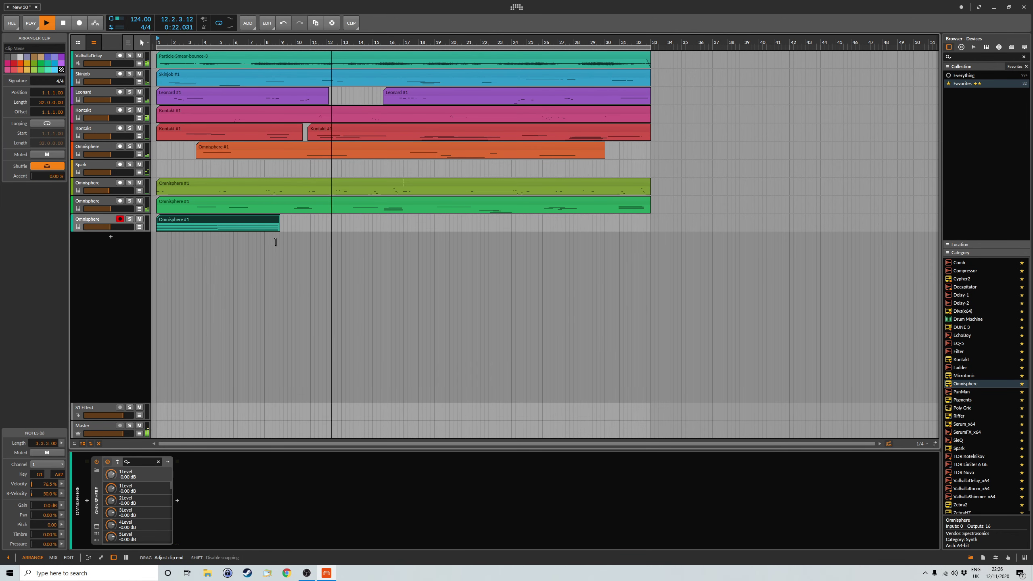
double_click(226, 219)
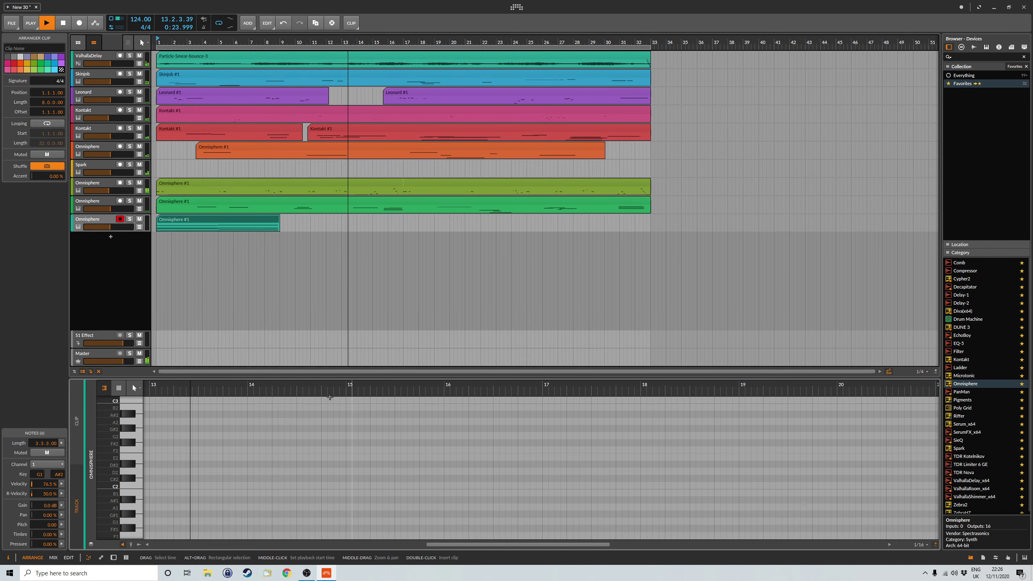
drag(516, 544, 298, 544)
scroll(563, 468, down, 5)
scroll(563, 468, up, 5)
scroll(740, 470, down, 2)
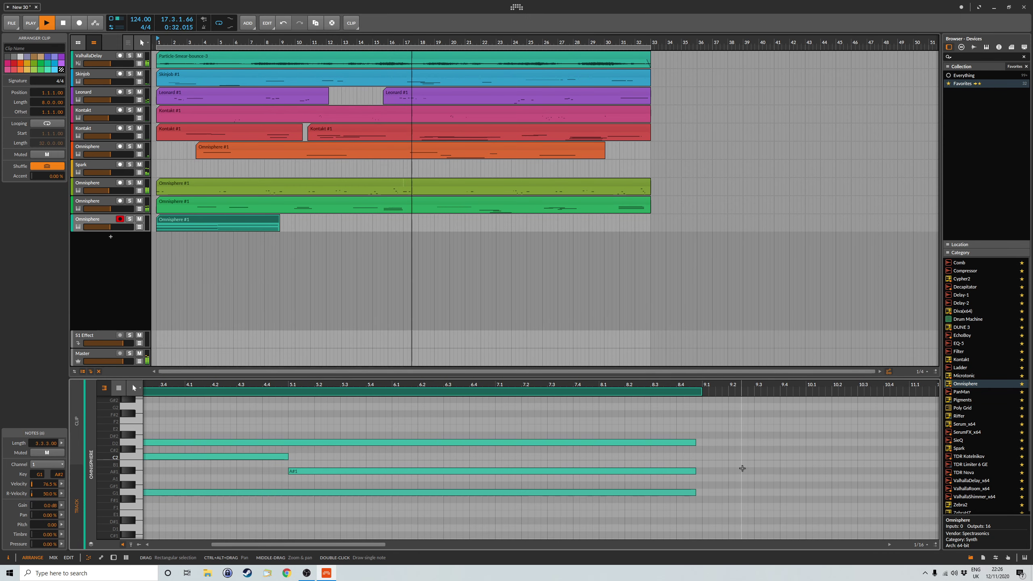
scroll(742, 470, up, 2)
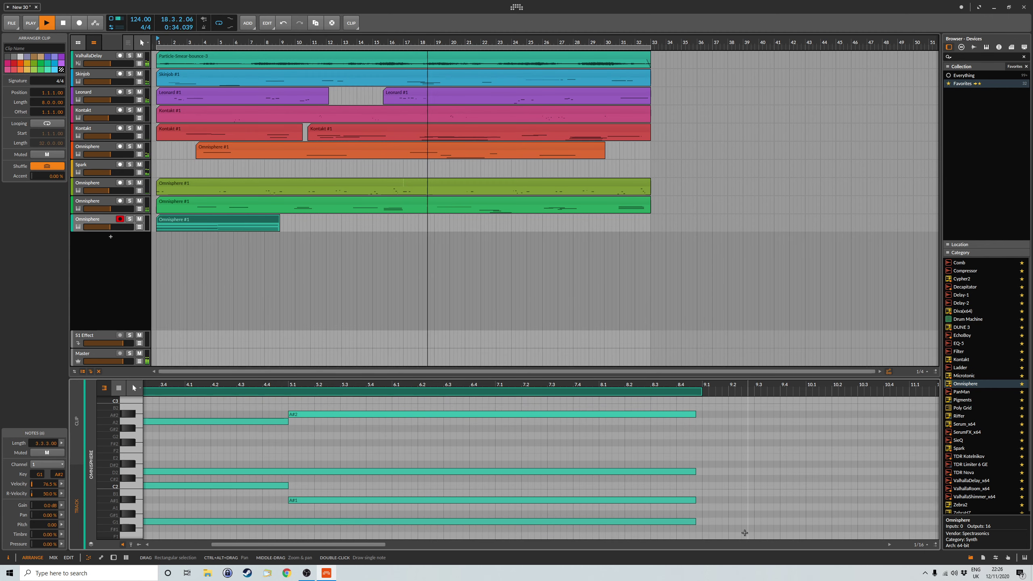
drag(744, 533, 703, 415)
scroll(741, 483, up, 4)
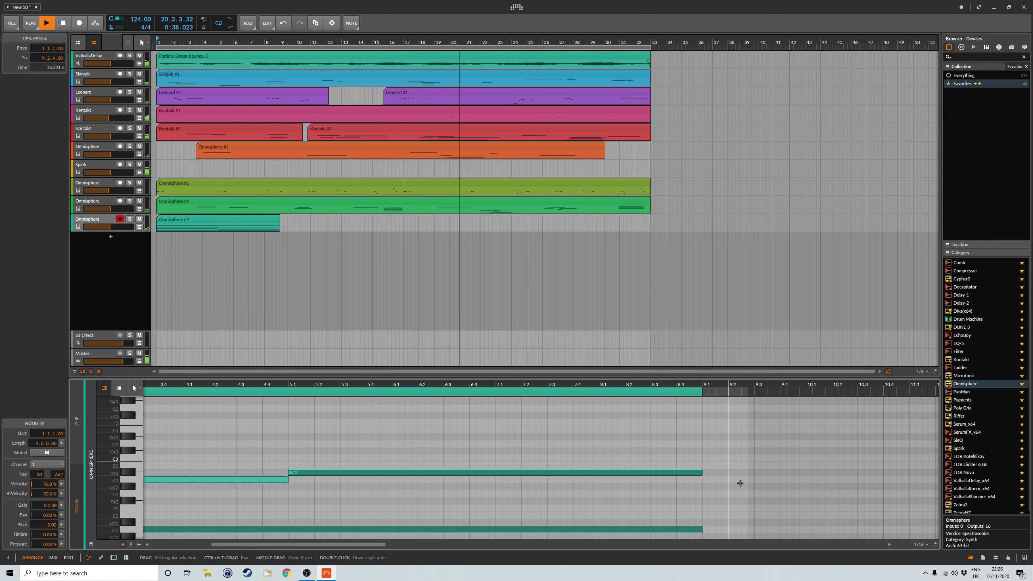
- Loop the 8-bar Omnisphere clip out to 32 bars and set its track volume to about -11.5 dB
click(114, 558)
drag(280, 226, 650, 239)
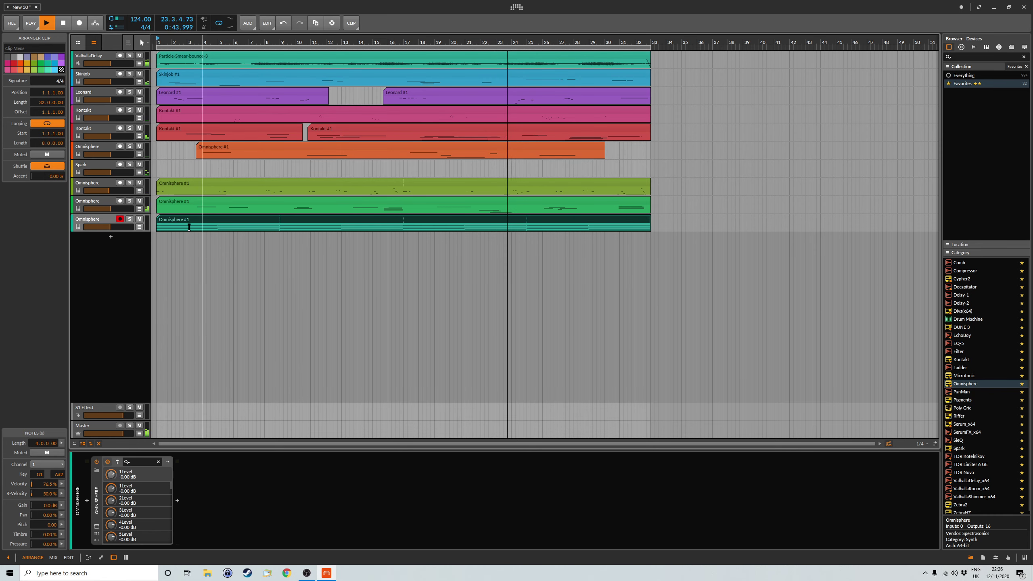
click(107, 221)
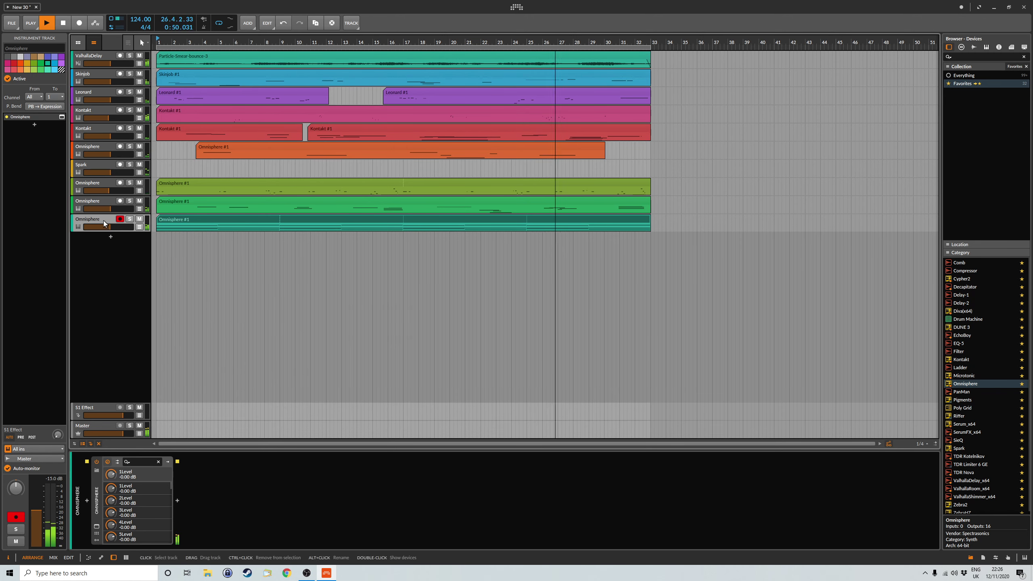
drag(37, 511, 37, 514)
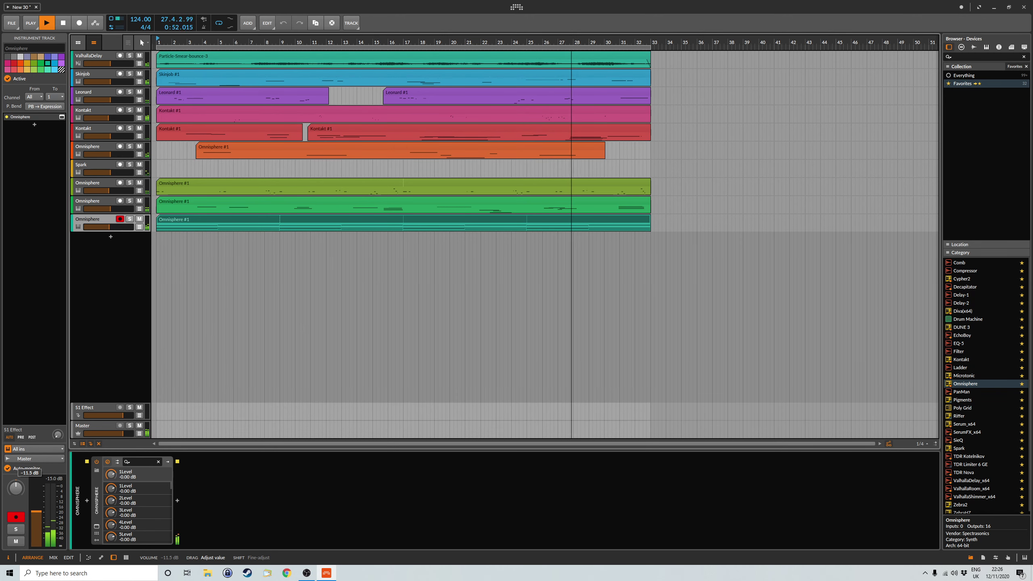
- Open Omnisphere's layer settings and set layer A's amp envelope attack to 0.012 sec
click(97, 527)
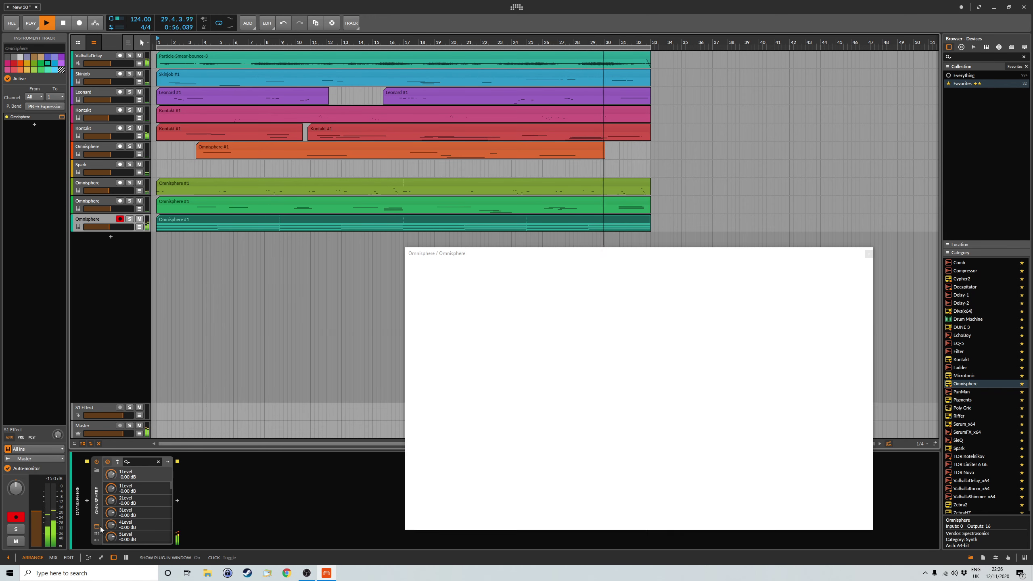
click(416, 267)
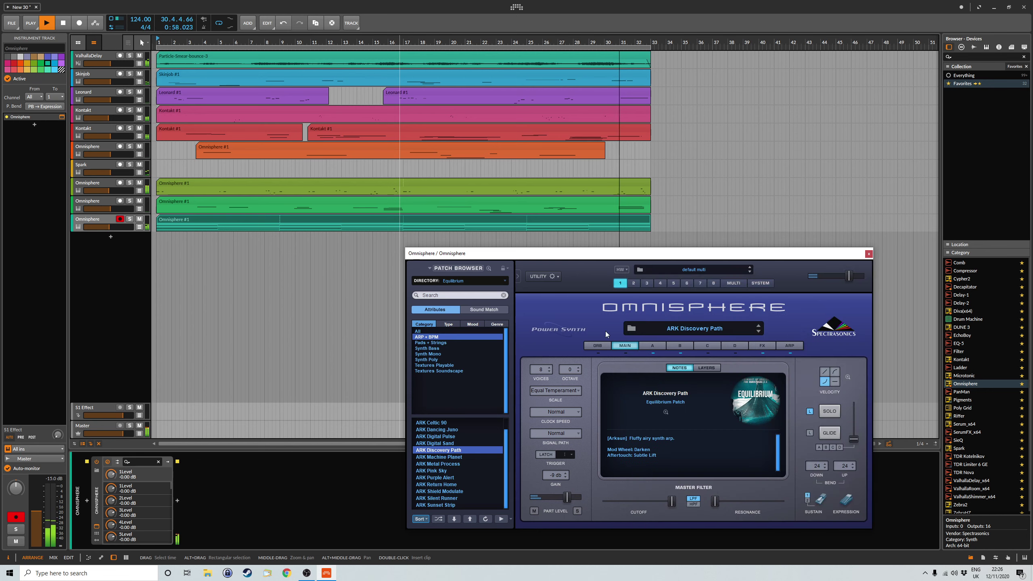
click(658, 347)
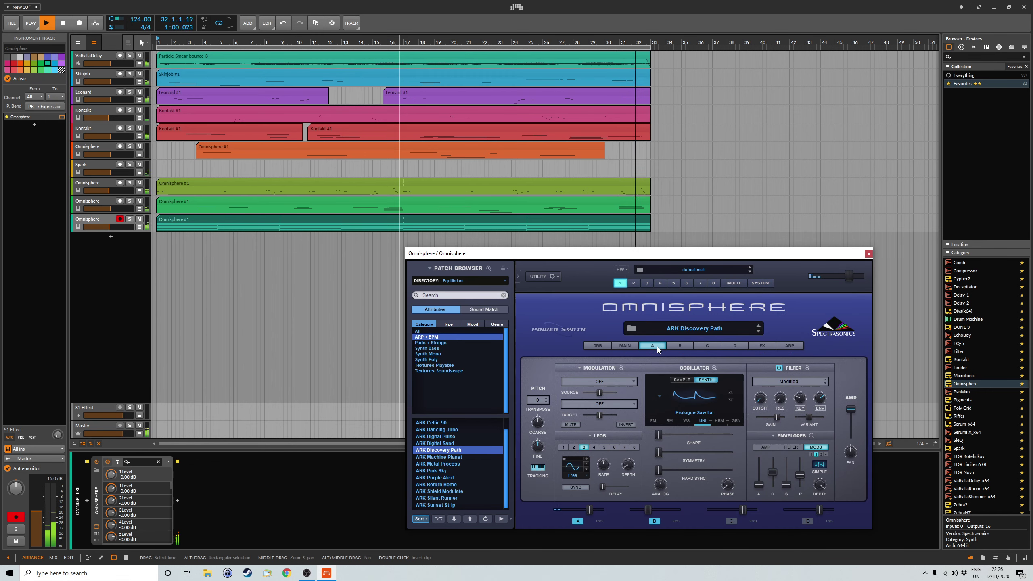
click(680, 345)
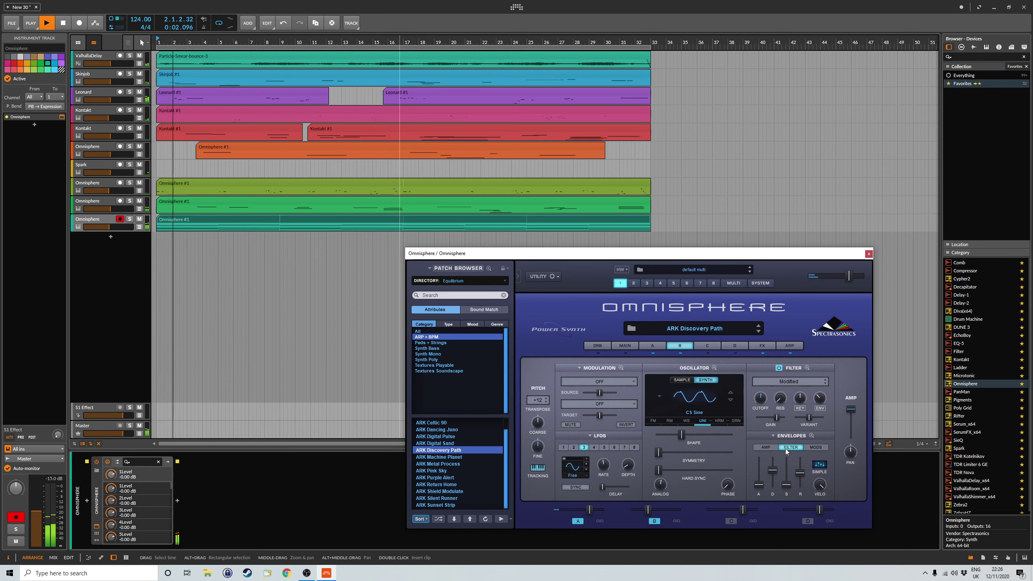
click(769, 446)
click(656, 347)
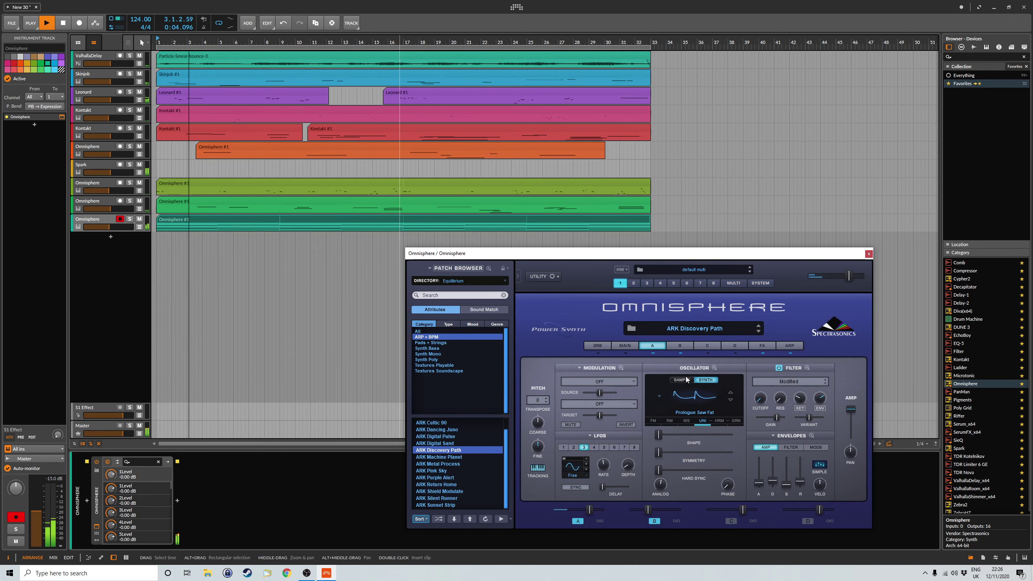
mouse_move(759, 484)
mouse_down()
mouse_move(759, 494)
mouse_move(759, 483)
mouse_up()
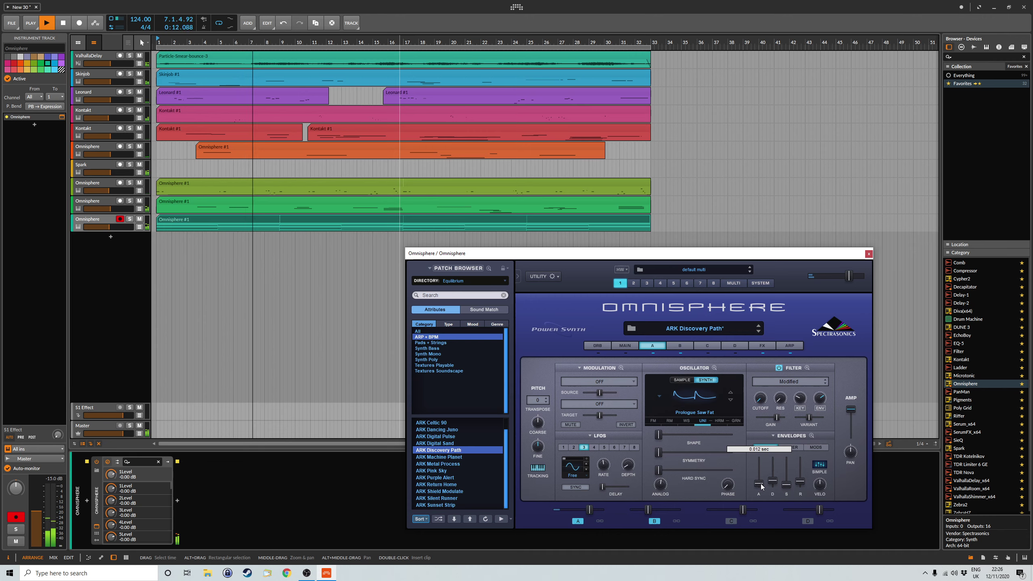
drag(762, 482, 762, 485)
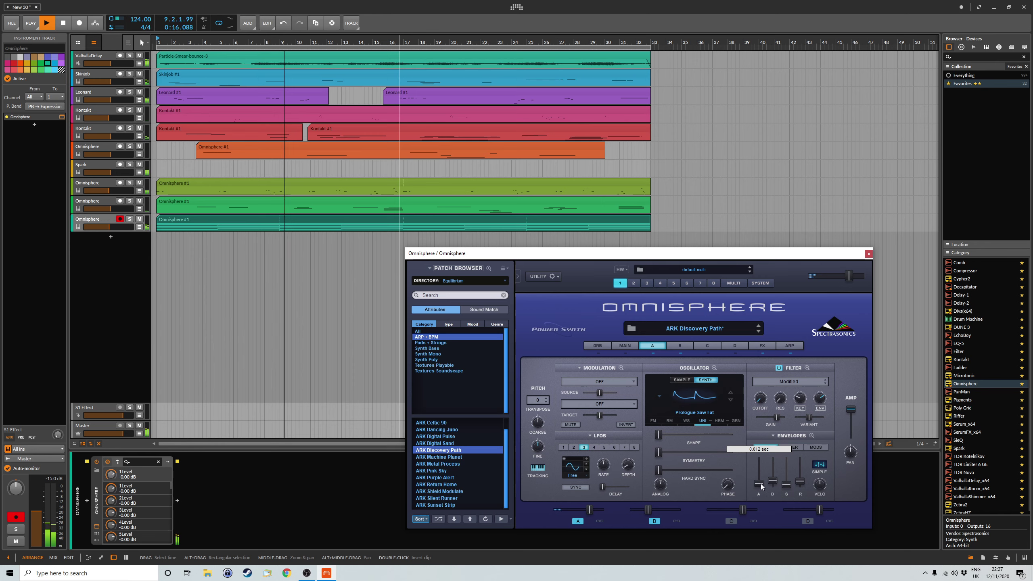
- Adjust layer B's amp envelope attack and the filter cutoff of layers A and B
click(679, 345)
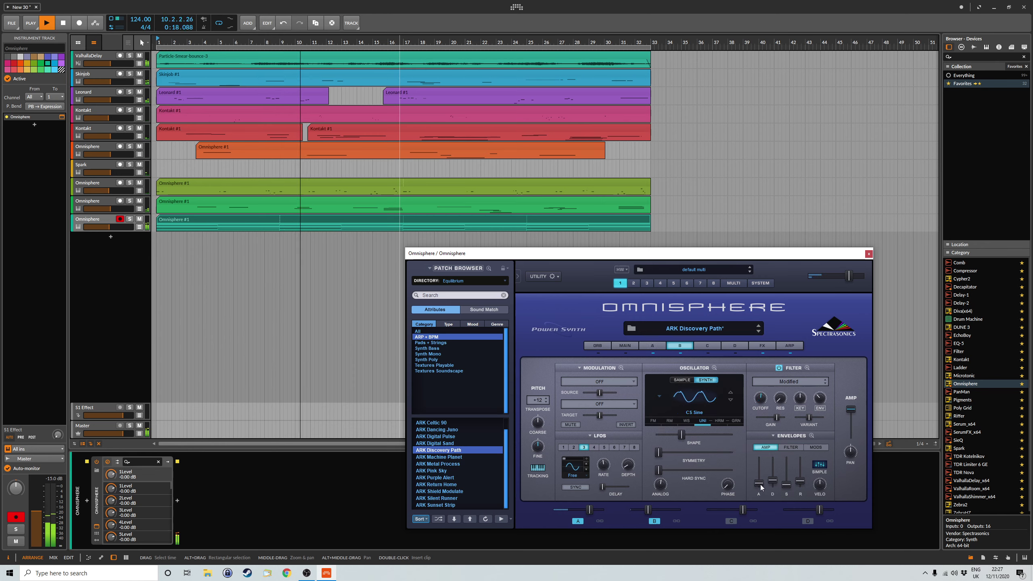
drag(762, 485, 762, 489)
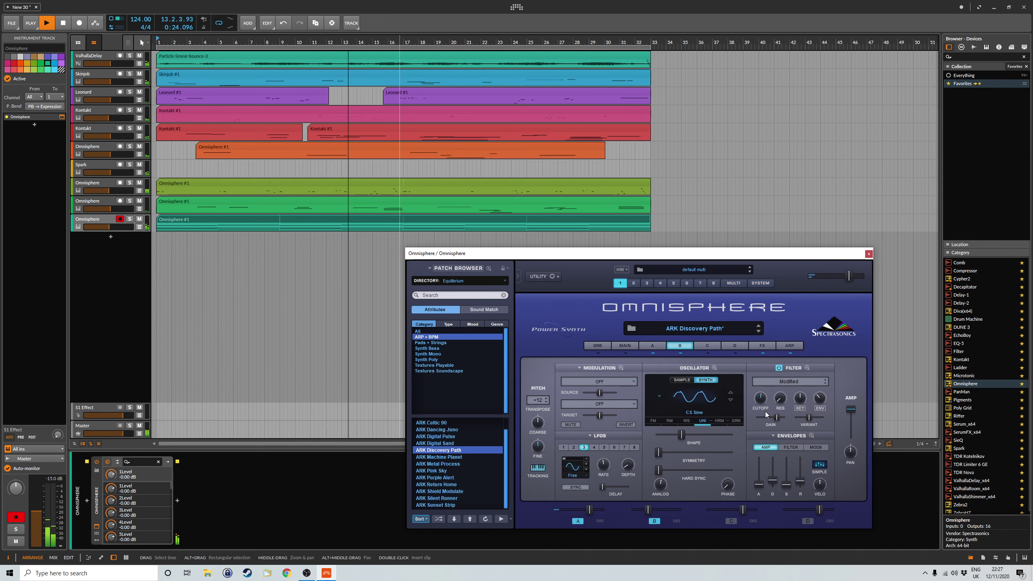
mouse_move(762, 400)
mouse_down()
mouse_move(767, 391)
mouse_move(771, 413)
mouse_up()
click(652, 346)
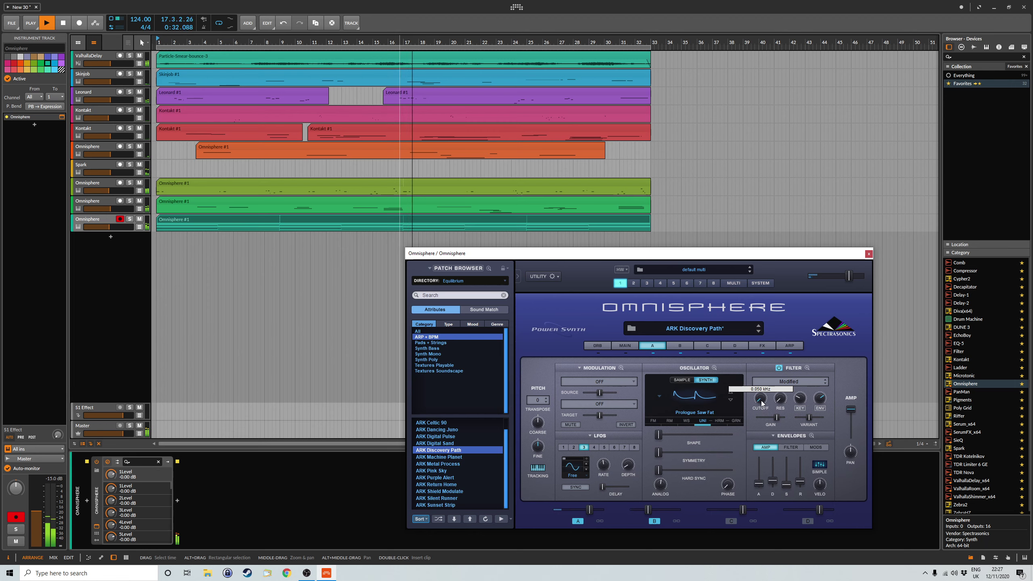
click(599, 347)
click(628, 347)
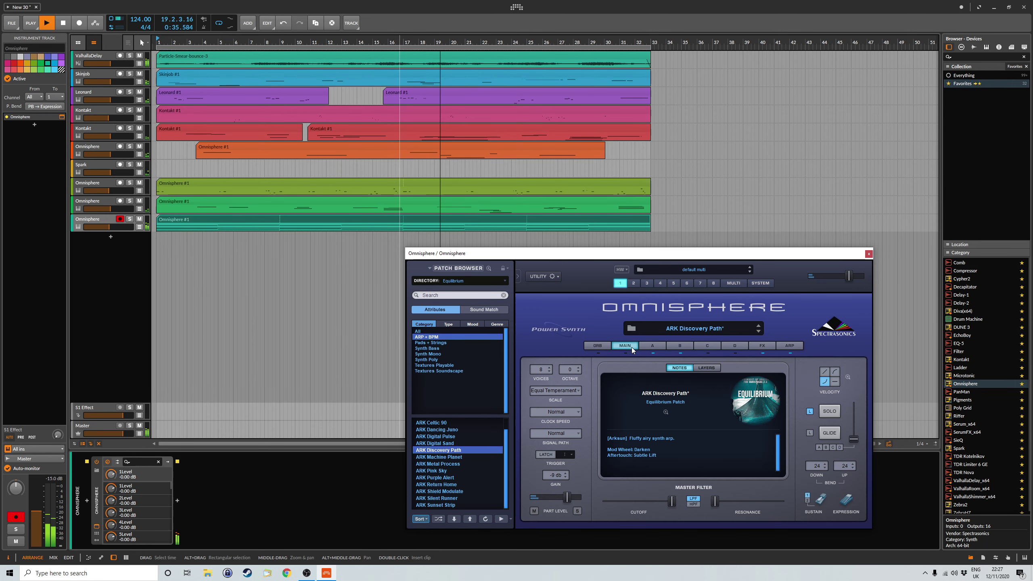
- Adjust layer A's filter envelope amount and set the filter envelope decay to about 0.19 sec
click(665, 349)
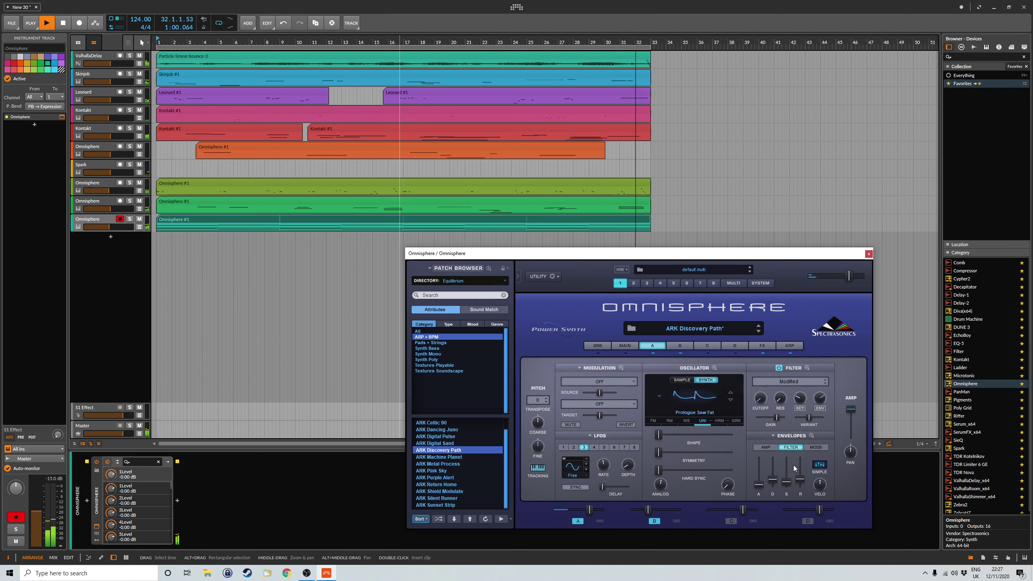
mouse_move(825, 400)
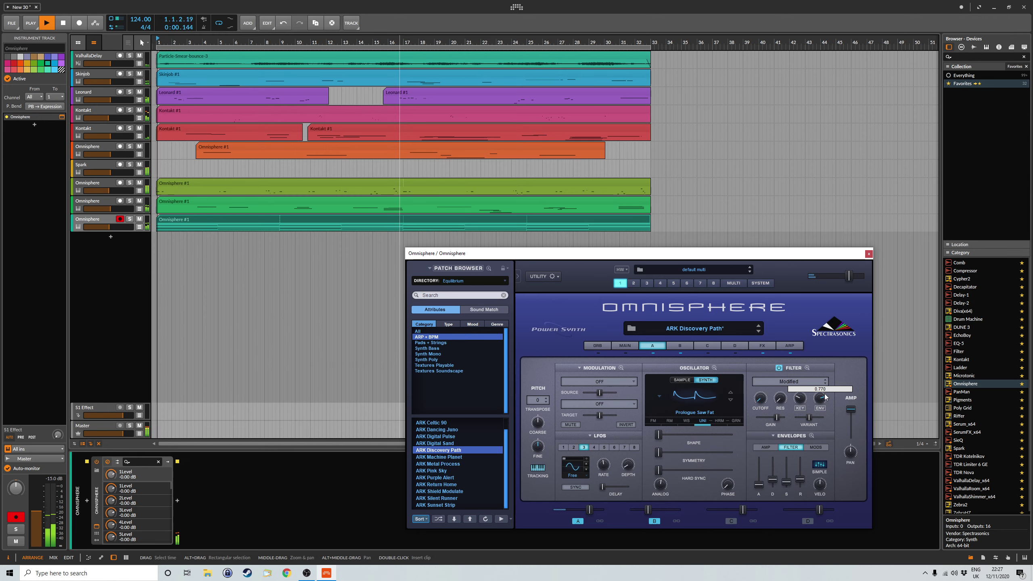
drag(826, 390, 827, 392)
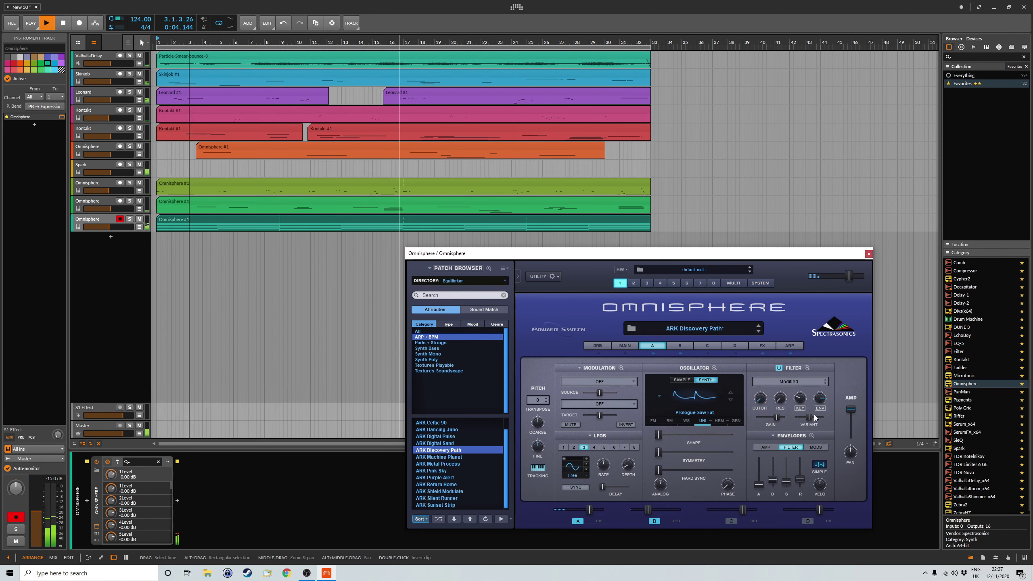
drag(778, 478, 776, 483)
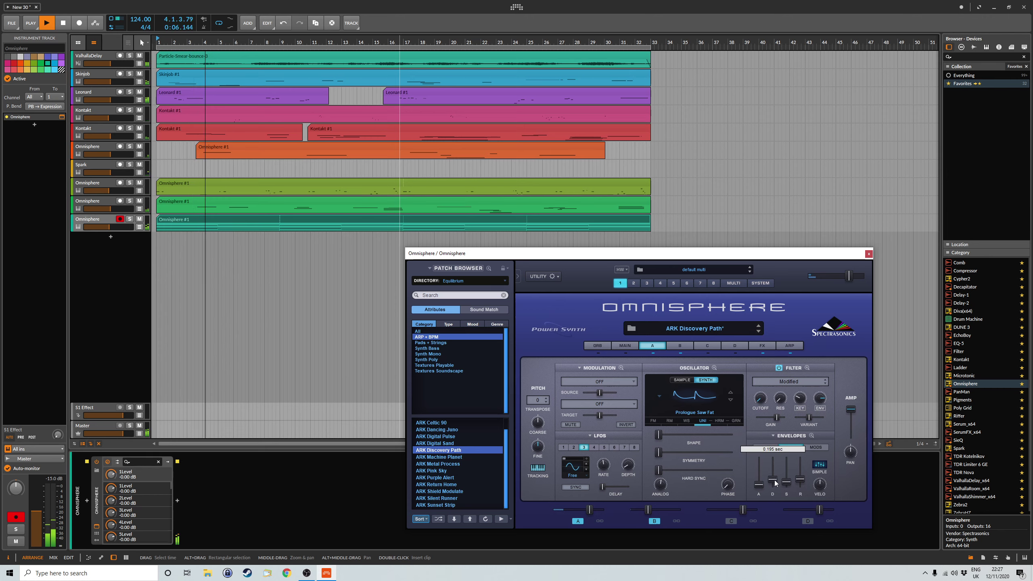
- Enable host automation for layer A's filter envelope decay and set the decay to 0.137 sec
right_click(775, 482)
click(799, 455)
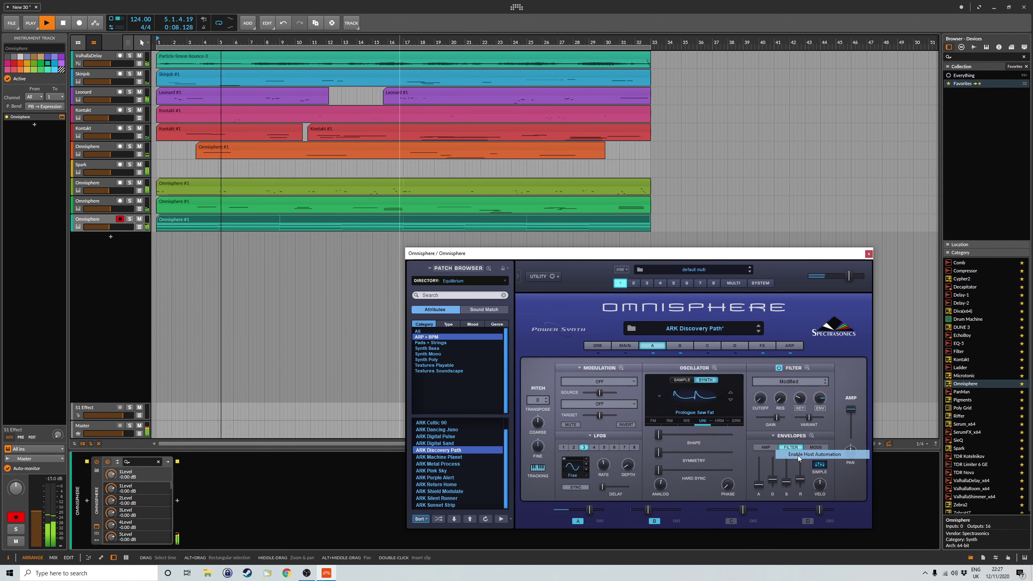
drag(774, 481, 775, 482)
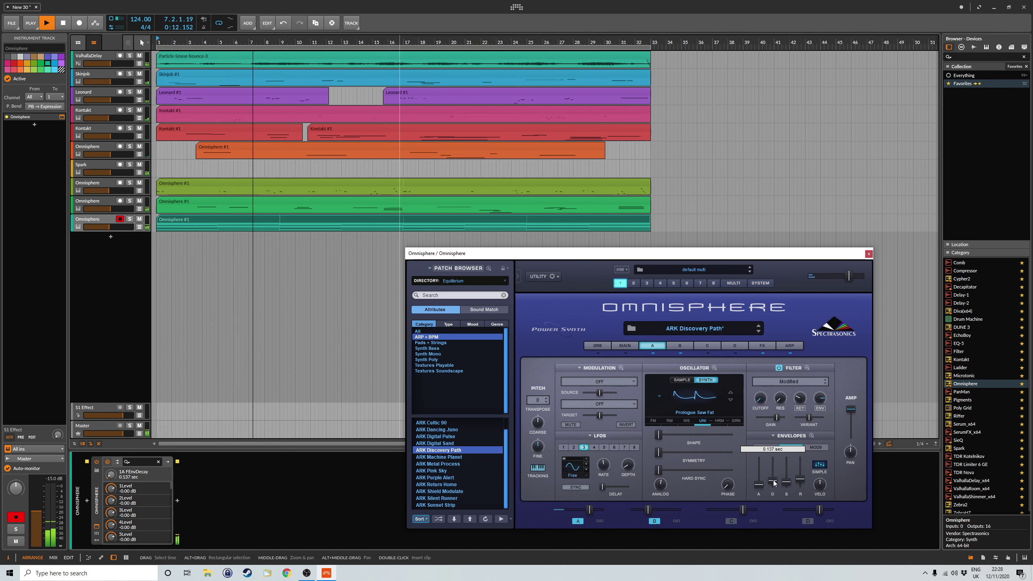
- Add a Random modulator to Omnisphere and map it to layer A's filter envelope decay with an amount of +0.19
click(95, 540)
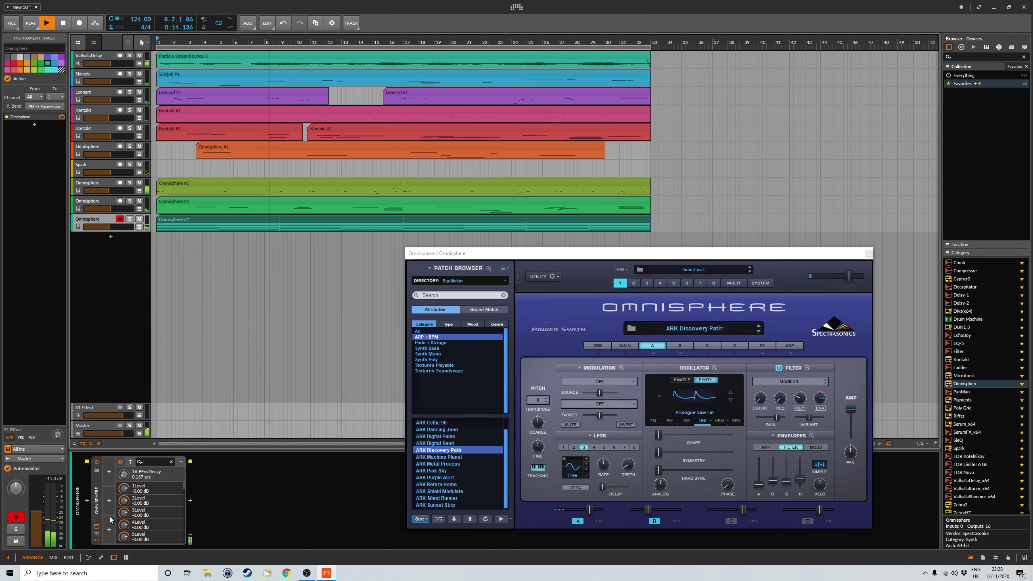
click(108, 471)
click(197, 403)
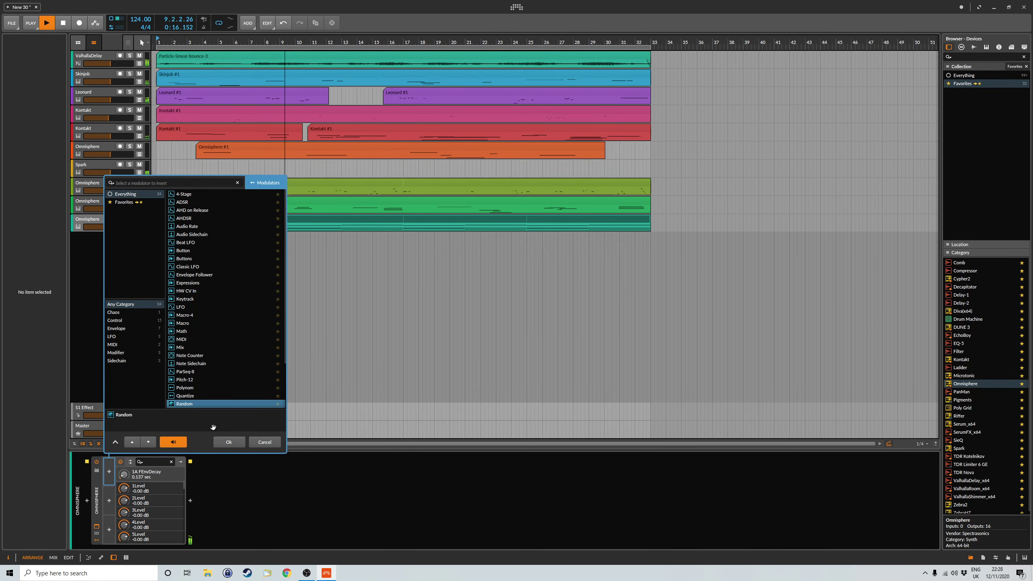
click(229, 442)
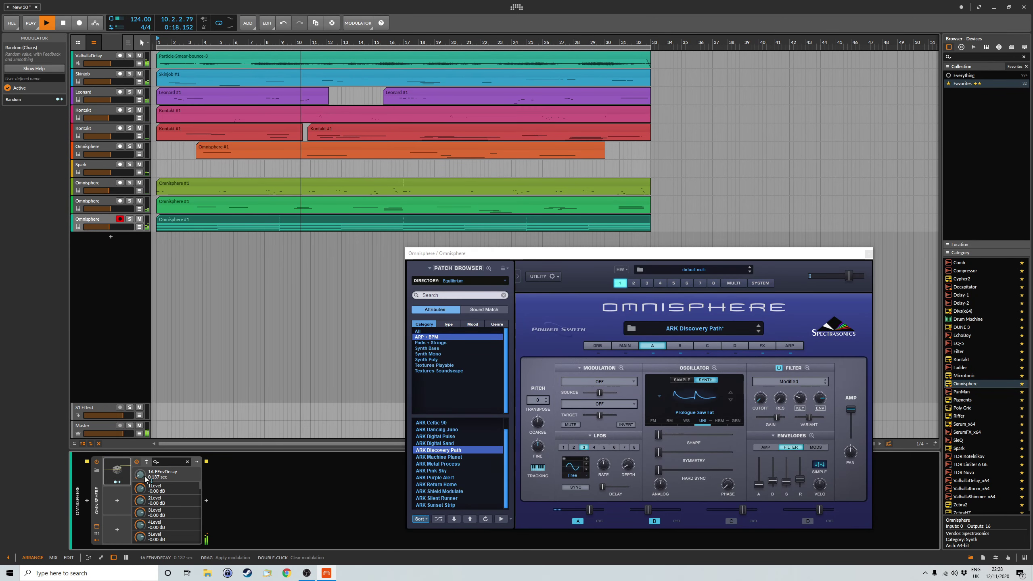
drag(145, 480, 145, 473)
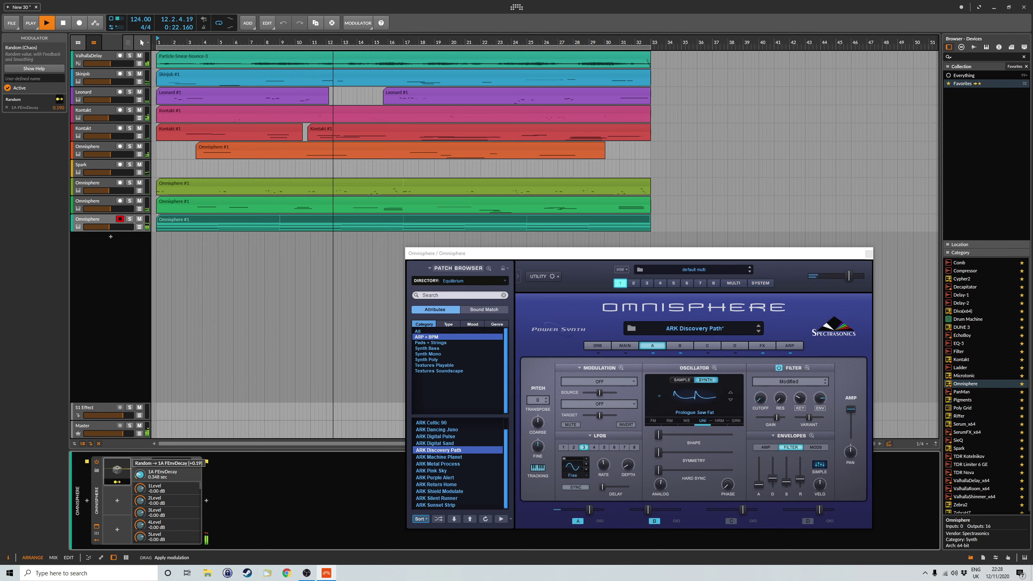
- Set the Random modulator's rate unit to quarter note, then close Omnisphere's window and hide its modulators
click(118, 471)
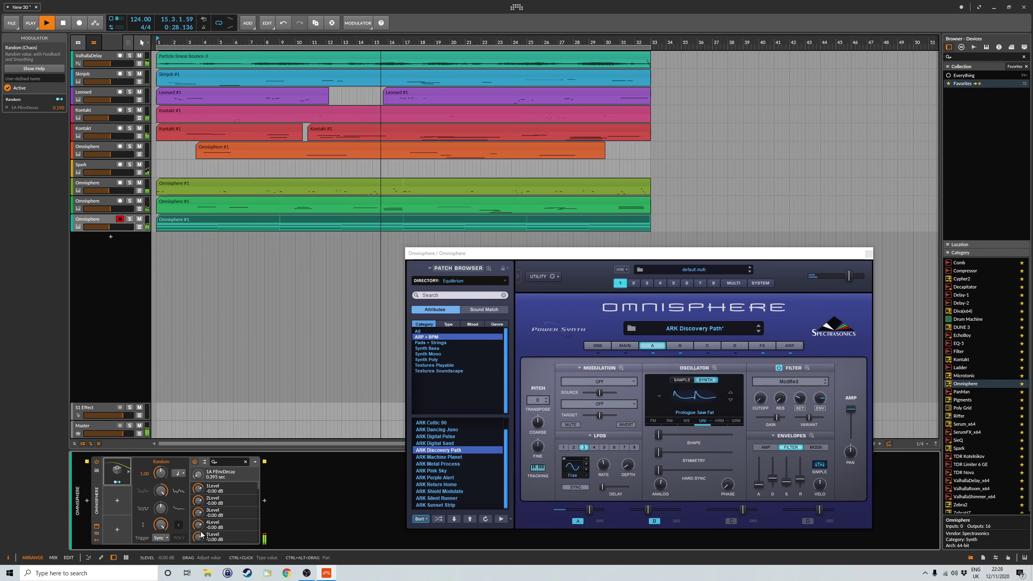
click(182, 473)
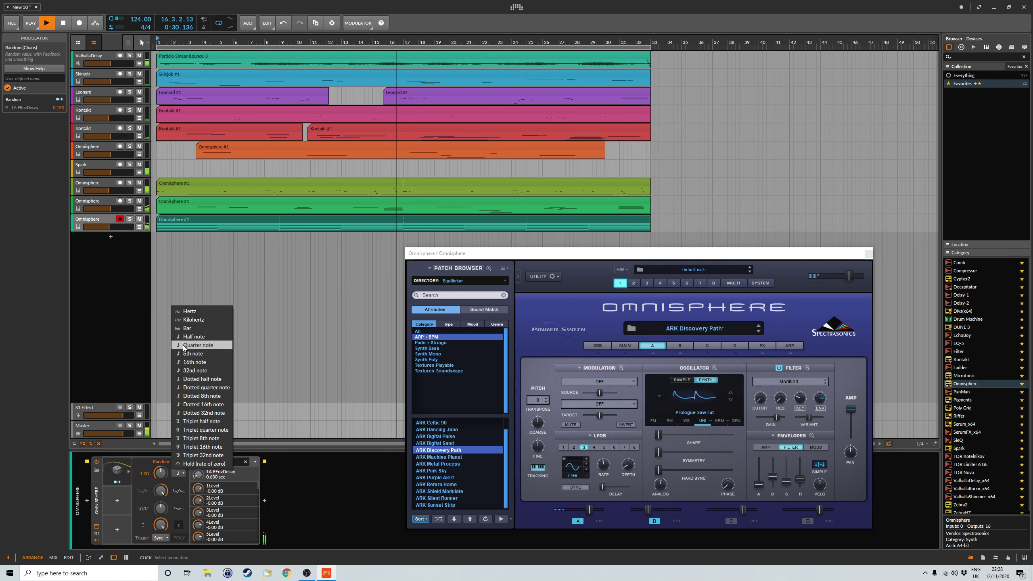
click(195, 343)
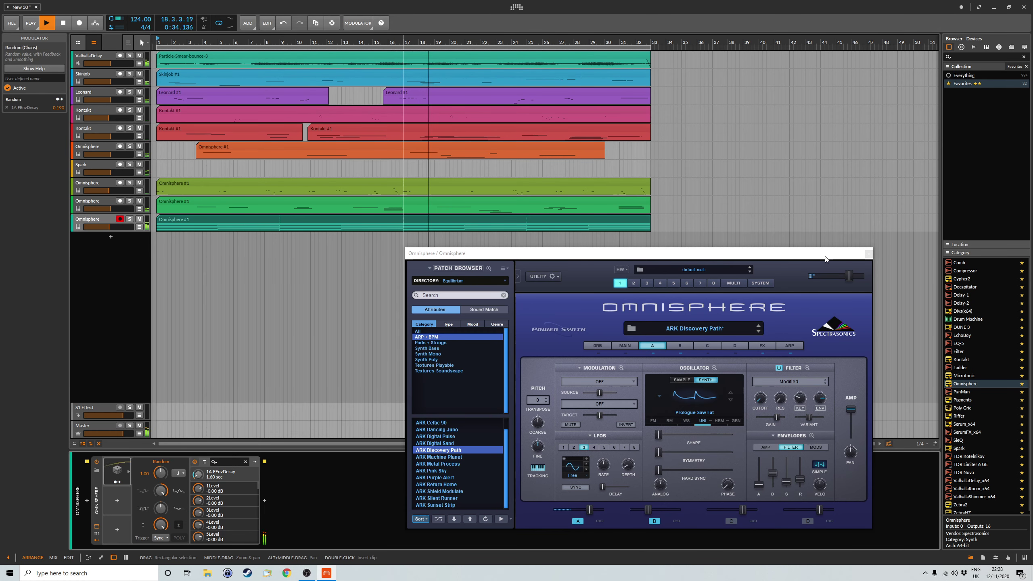
drag(825, 257, 778, 245)
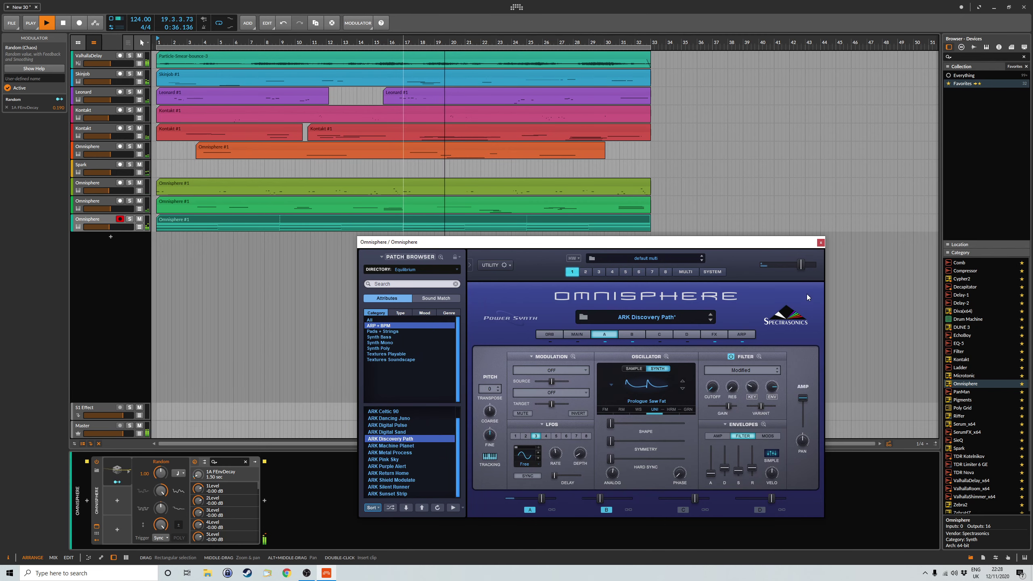
click(821, 243)
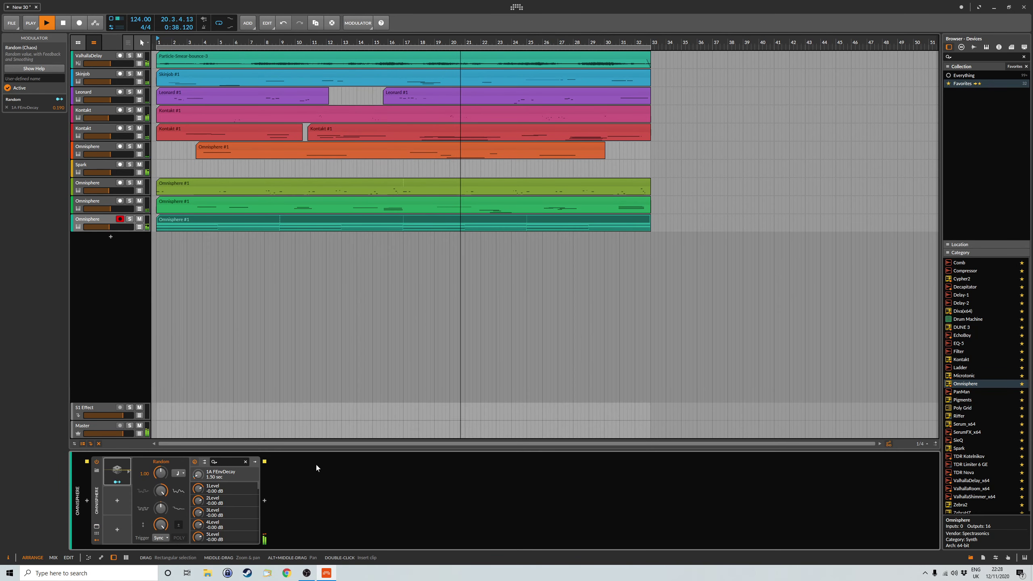
click(96, 540)
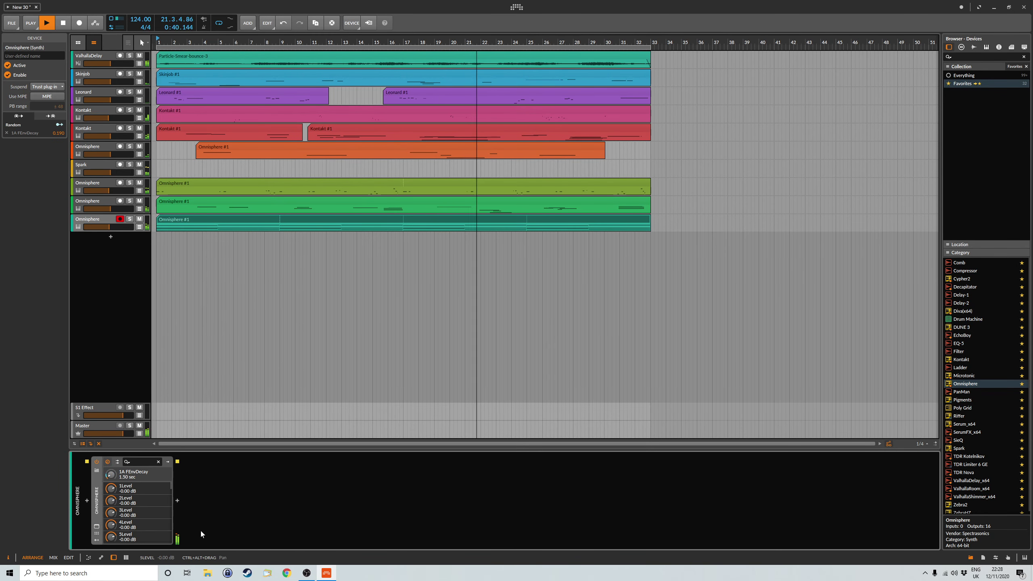
- Insert ValhallaShimmer after Omnisphere and set its mix to 0.30 and size to 0.35
click(178, 501)
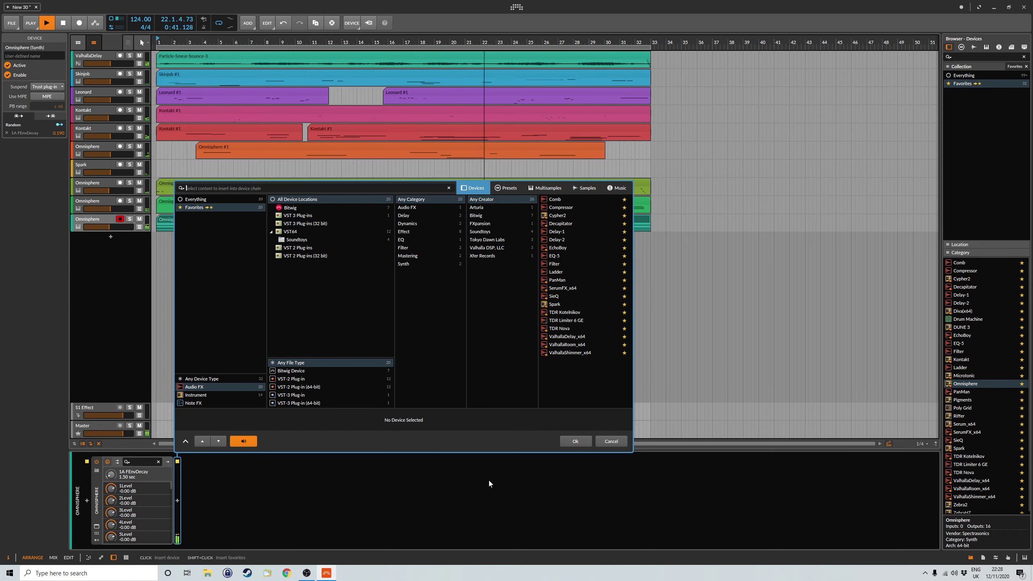
click(574, 355)
click(581, 440)
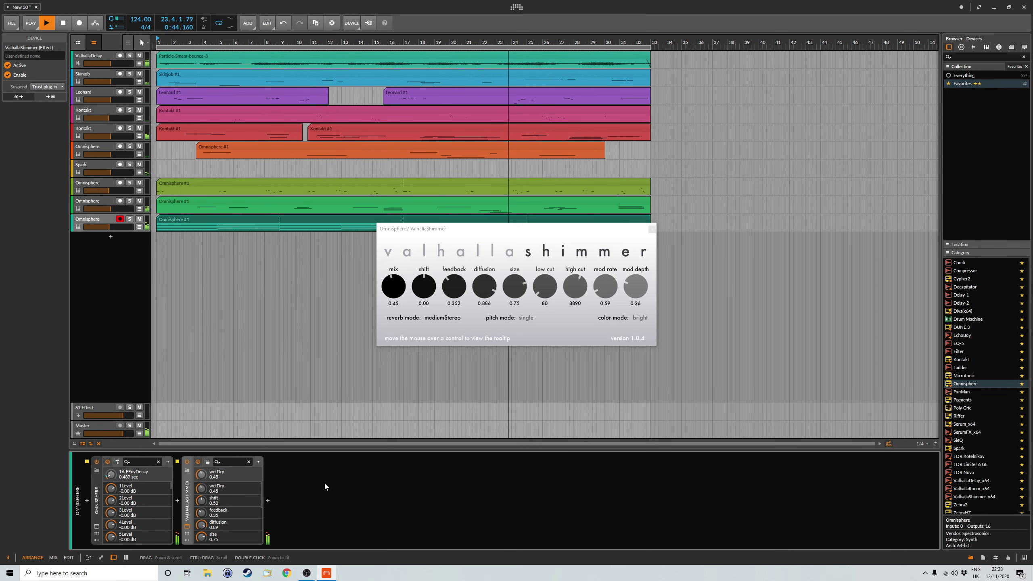
drag(395, 292, 398, 304)
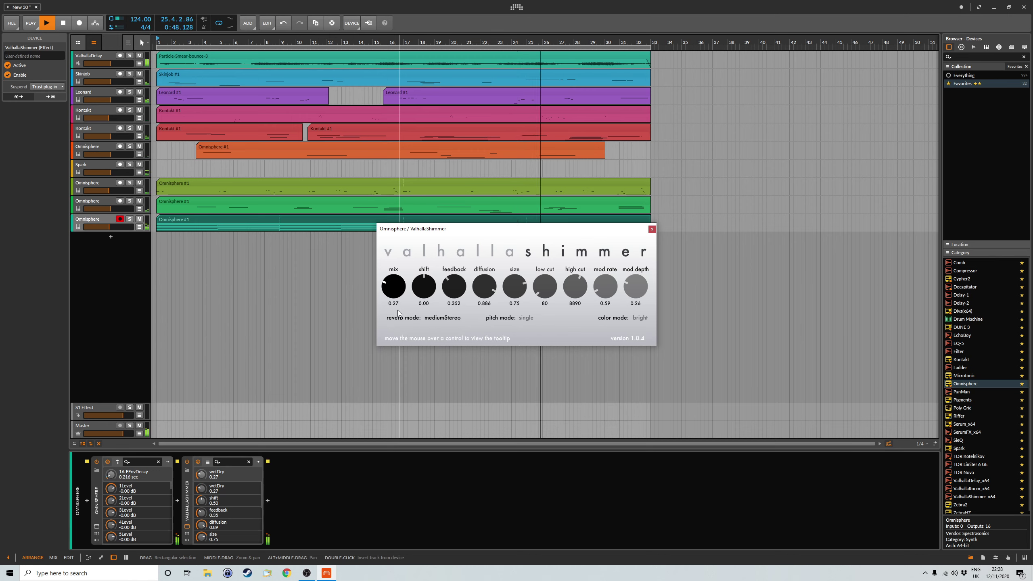
drag(509, 299, 519, 325)
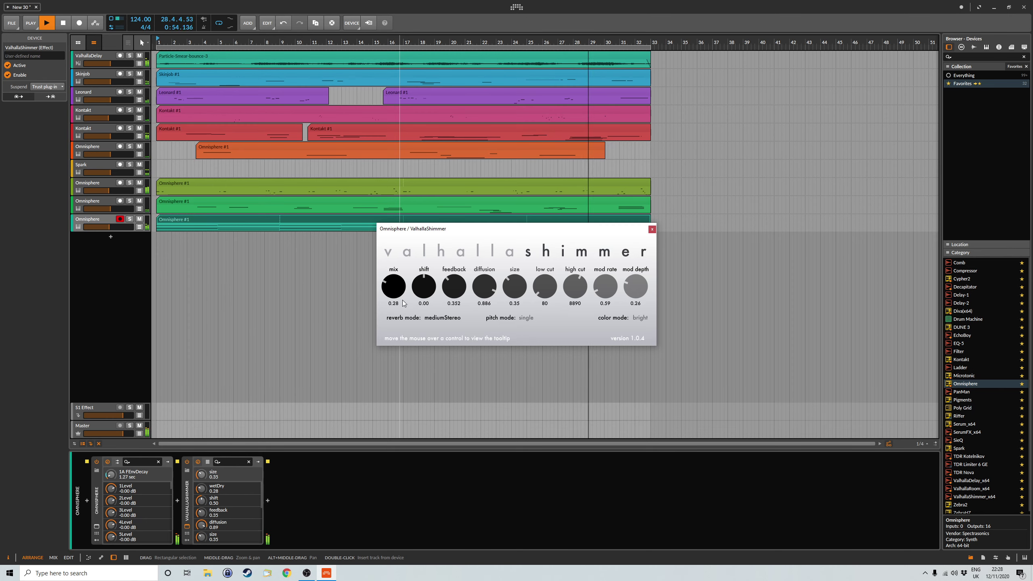
mouse_move(402, 263)
mouse_down()
mouse_move(403, 253)
mouse_move(402, 278)
mouse_up()
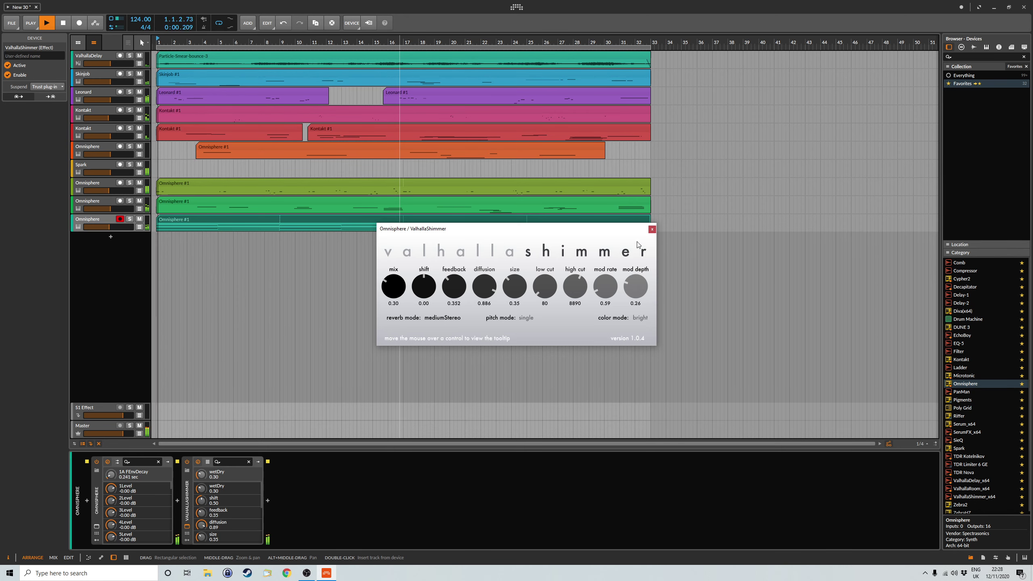
click(652, 229)
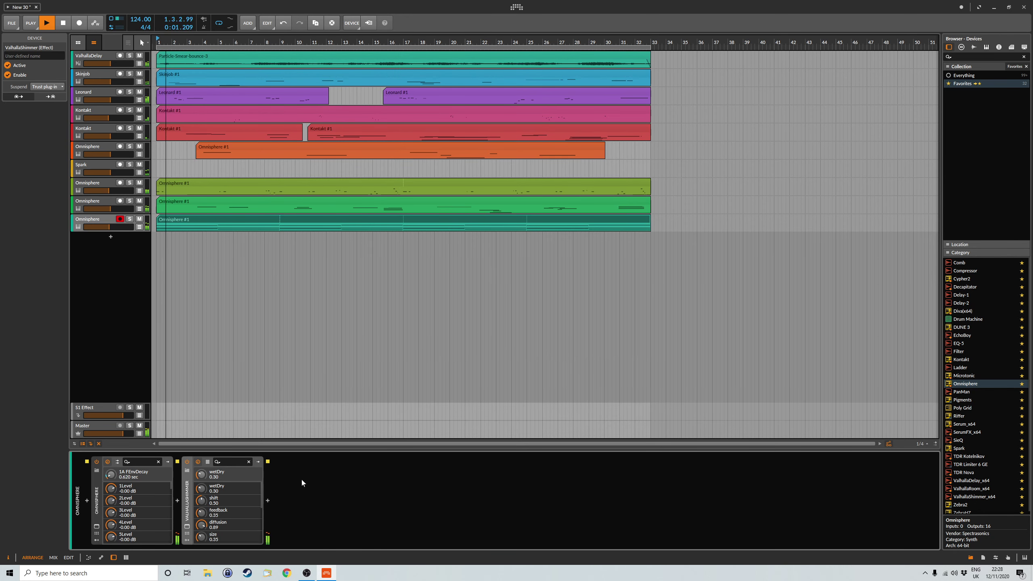
- Insert an EQ-5 between Omnisphere and ValhallaShimmer and make band 1 a high-pass at 260 Hz
click(177, 501)
click(556, 259)
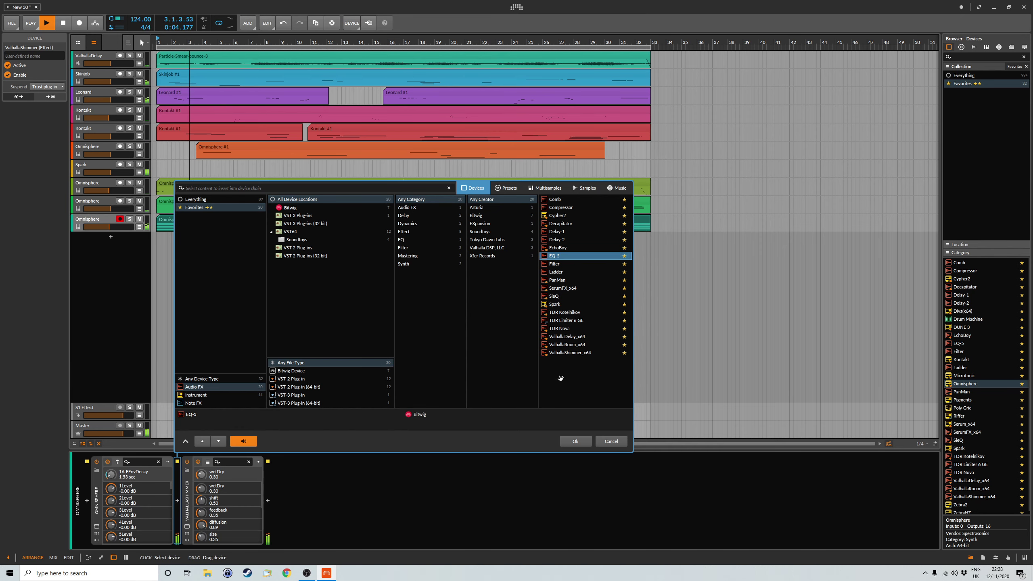
click(575, 441)
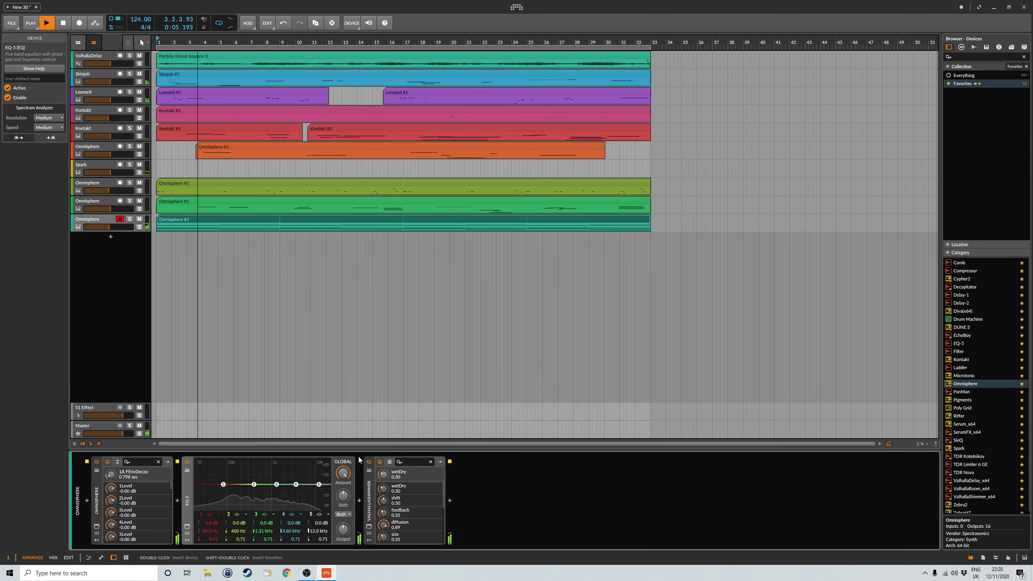
click(210, 515)
click(226, 521)
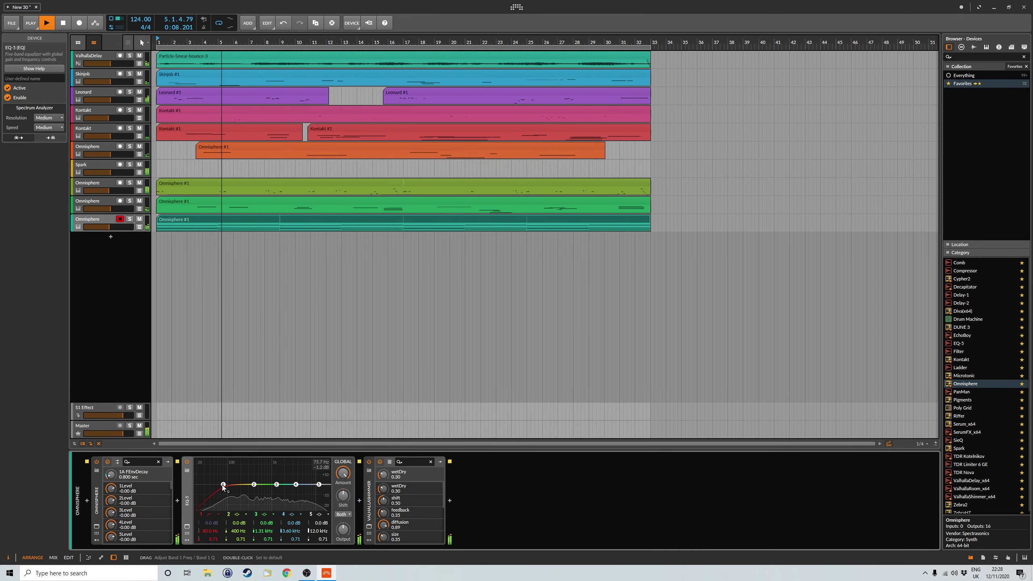
drag(223, 497, 246, 493)
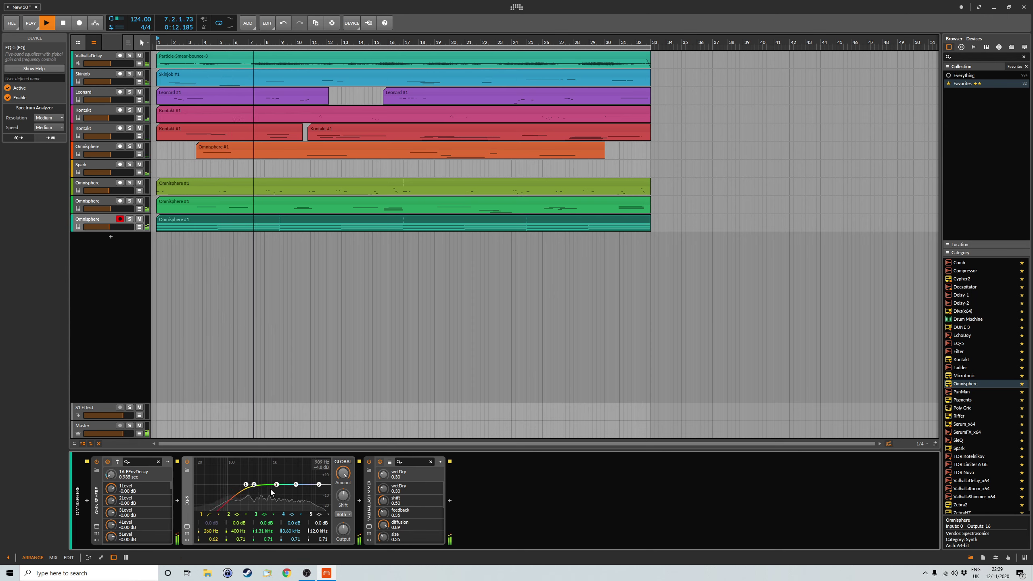
- Make EQ-5's band 5 a 2-pole low-pass at 8.81 kHz and boost band 3 by 9.0 dB at 983 Hz
click(318, 515)
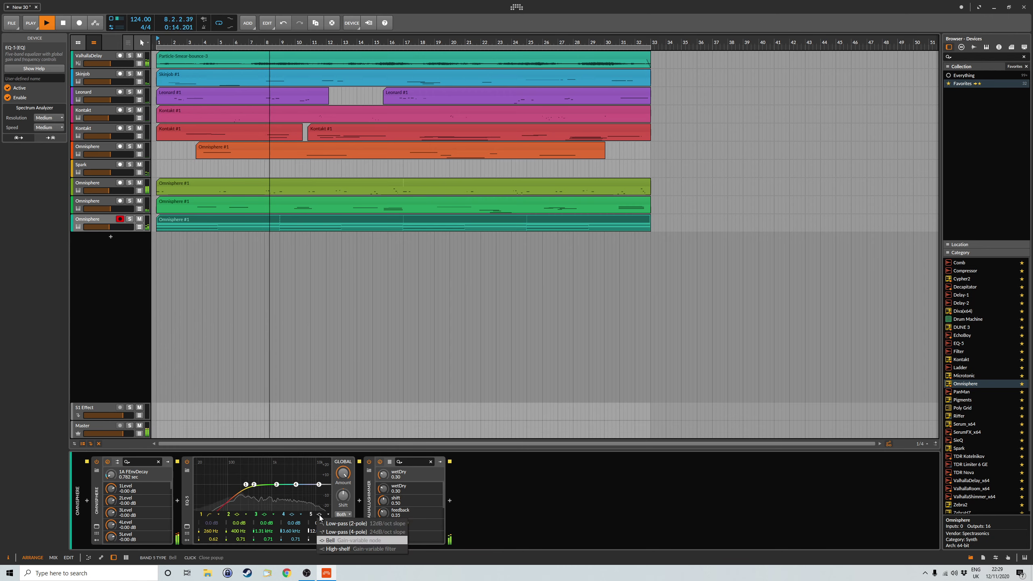
click(325, 522)
drag(322, 486, 271, 477)
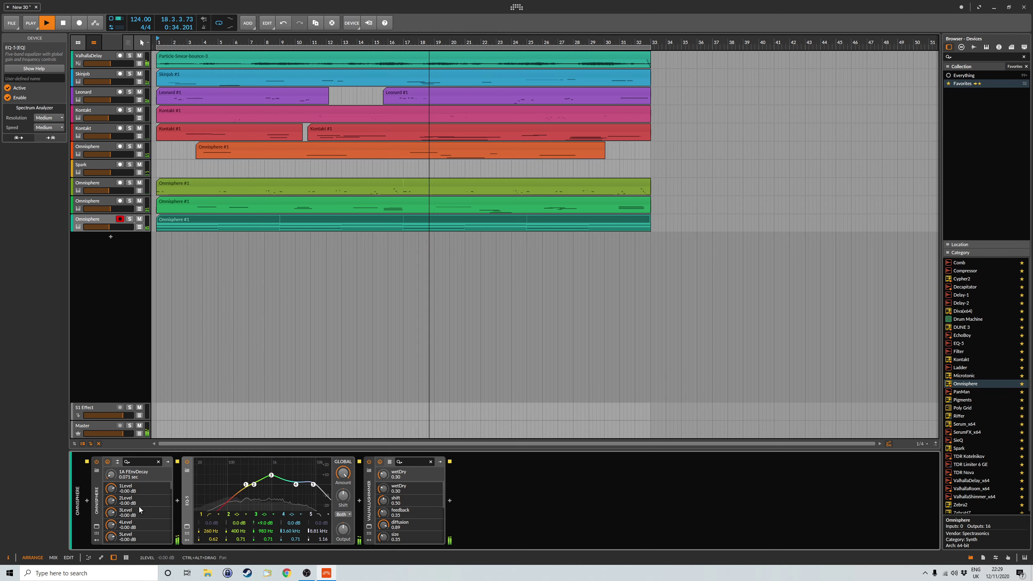
- Add a Random modulator to EQ-5 and map it to the band 3 frequency with an amount of +21.70
click(186, 540)
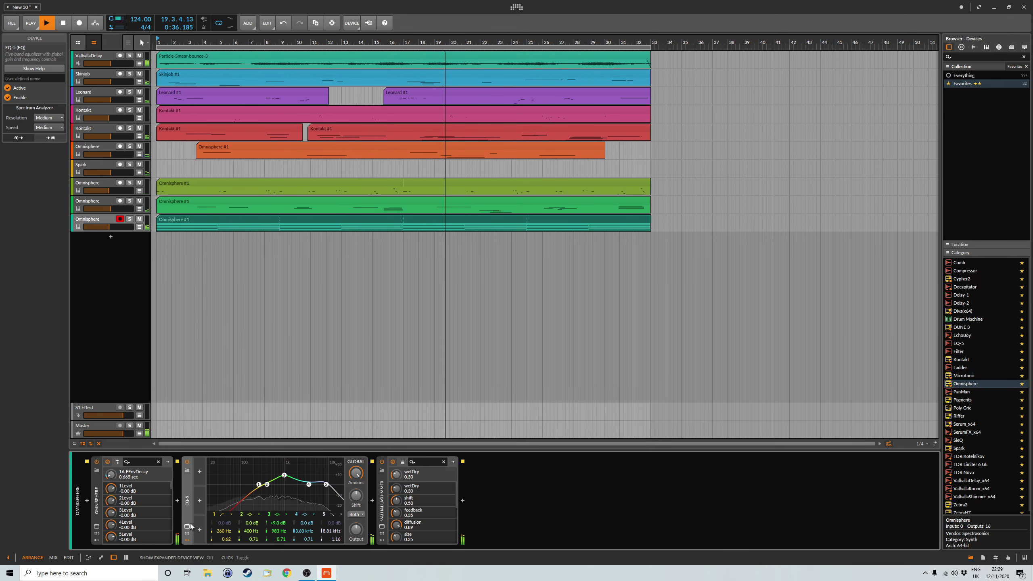
click(200, 471)
click(275, 403)
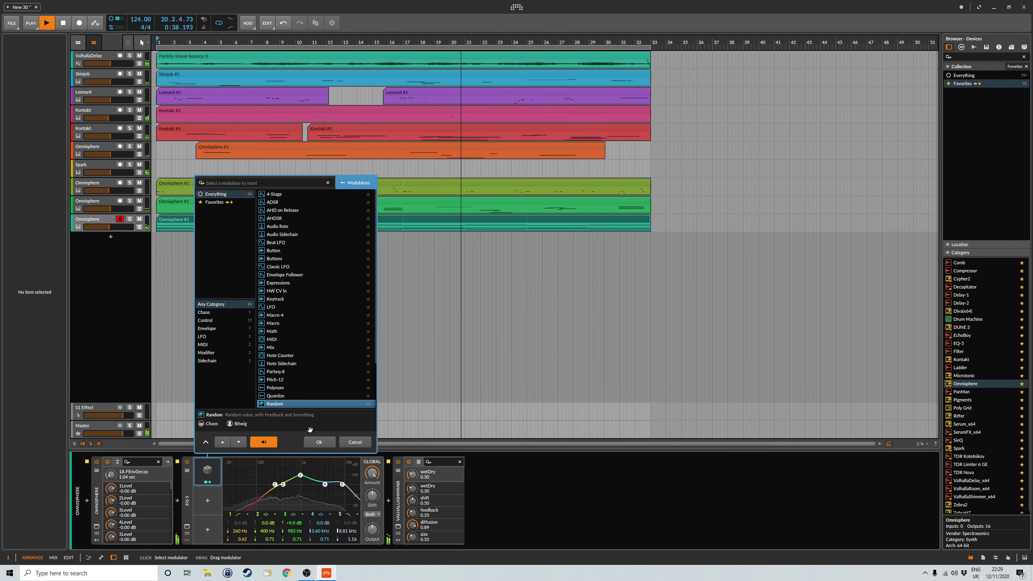
click(319, 442)
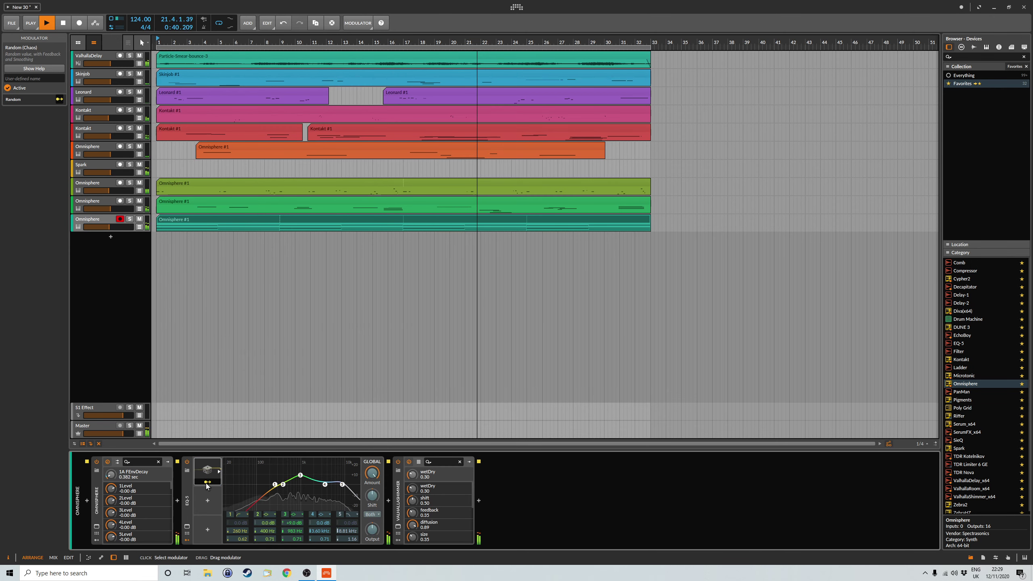
drag(207, 482, 294, 513)
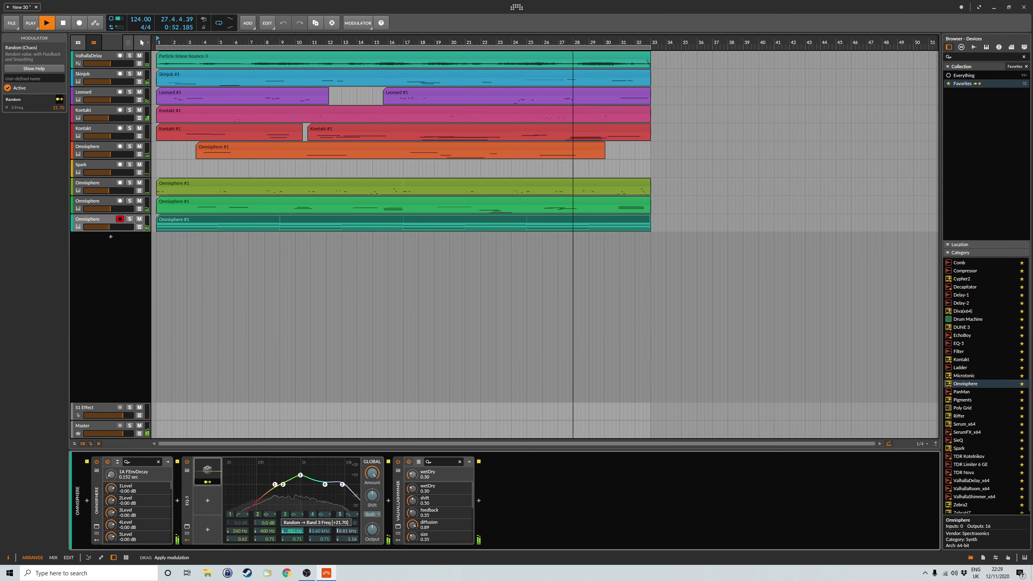
- Set the rate unit of EQ-5's Random modulator to quarter note and hide EQ-5's modulators
click(209, 486)
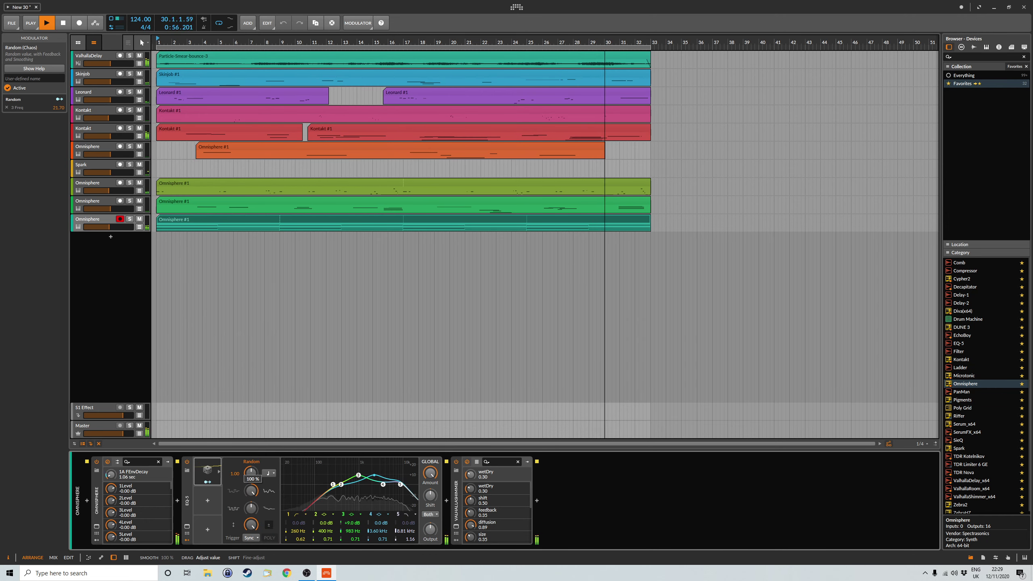
click(271, 473)
click(286, 344)
click(187, 540)
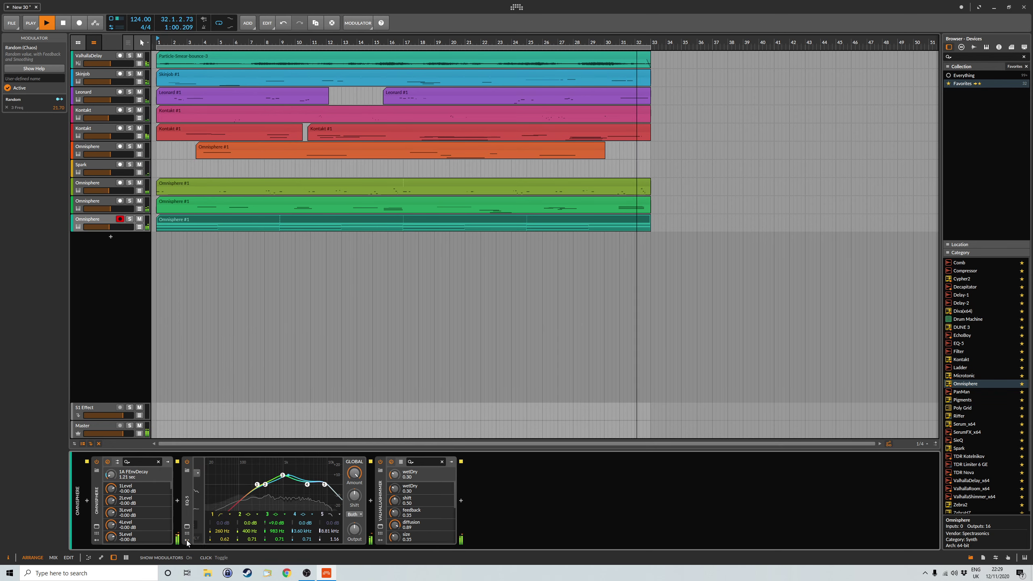
- Insert ValhallaDelay between EQ-5 and ValhallaShimmer with mix 32.8 %, feedback 86.0 % and high EQ 10580 Hz
click(359, 501)
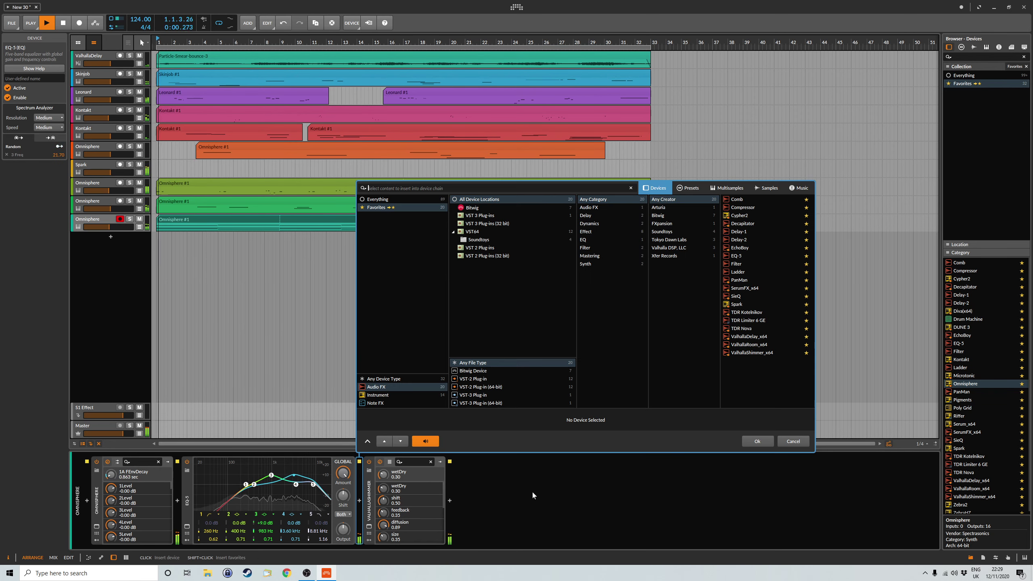
click(751, 337)
click(758, 441)
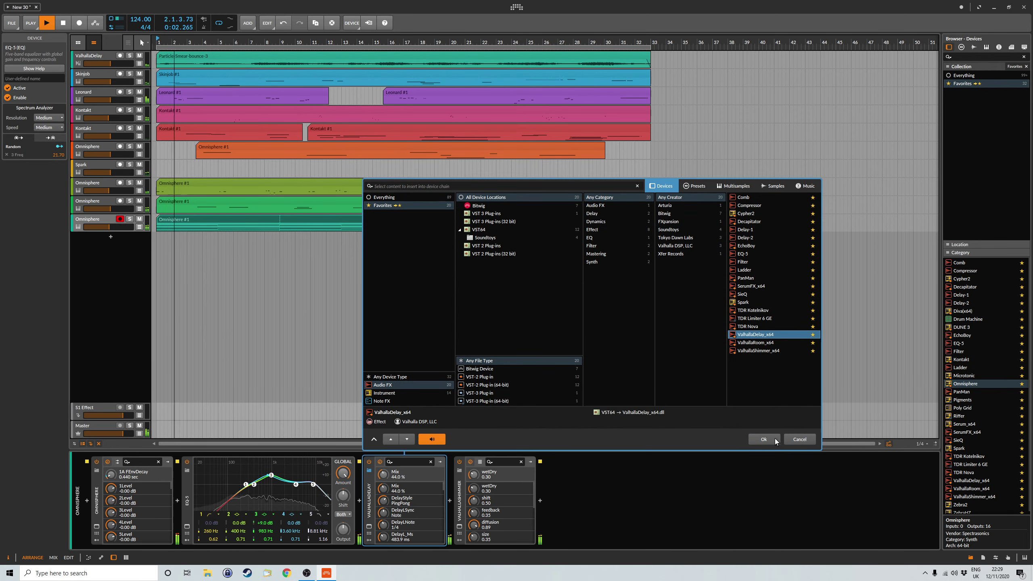
drag(355, 276, 358, 278)
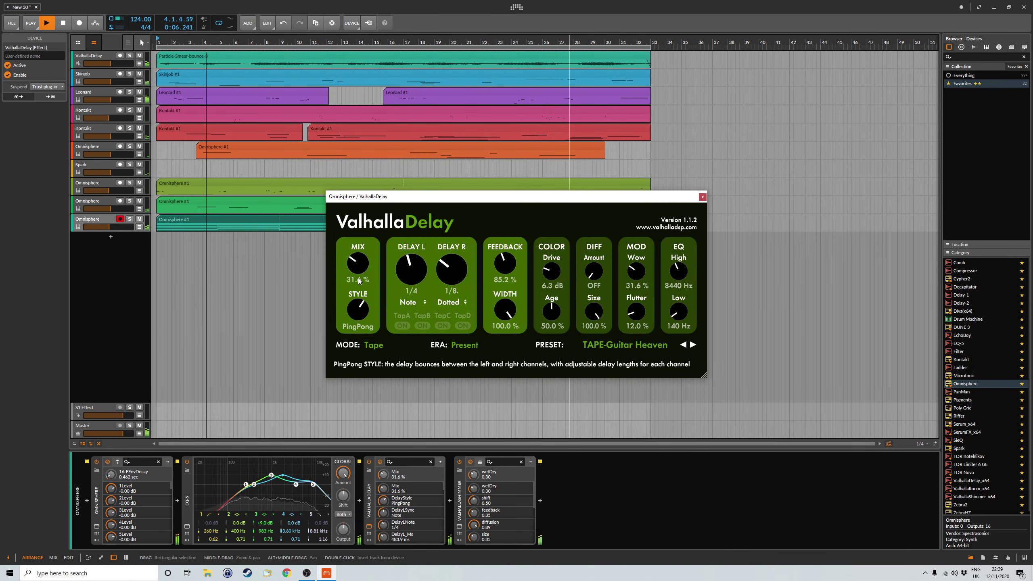
mouse_move(511, 274)
mouse_down()
mouse_move(513, 224)
mouse_move(513, 273)
mouse_up()
drag(669, 274, 684, 265)
drag(673, 201, 786, 251)
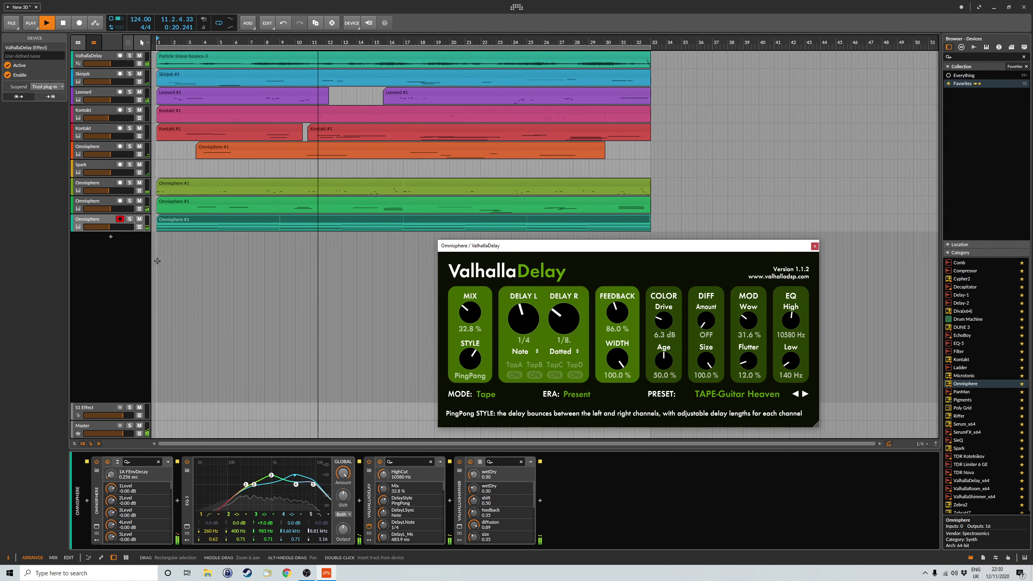
- Enable arranger automation writing and lower ValhallaDelay's feedback to 81.2 % during playback
click(96, 23)
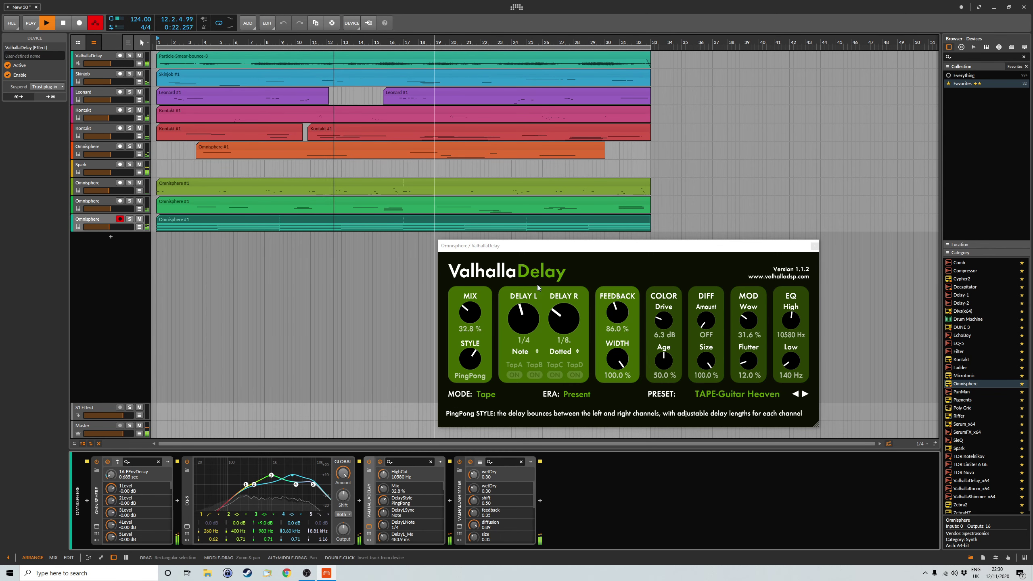
mouse_move(624, 313)
mouse_down()
mouse_move(624, 283)
mouse_move(626, 324)
mouse_up()
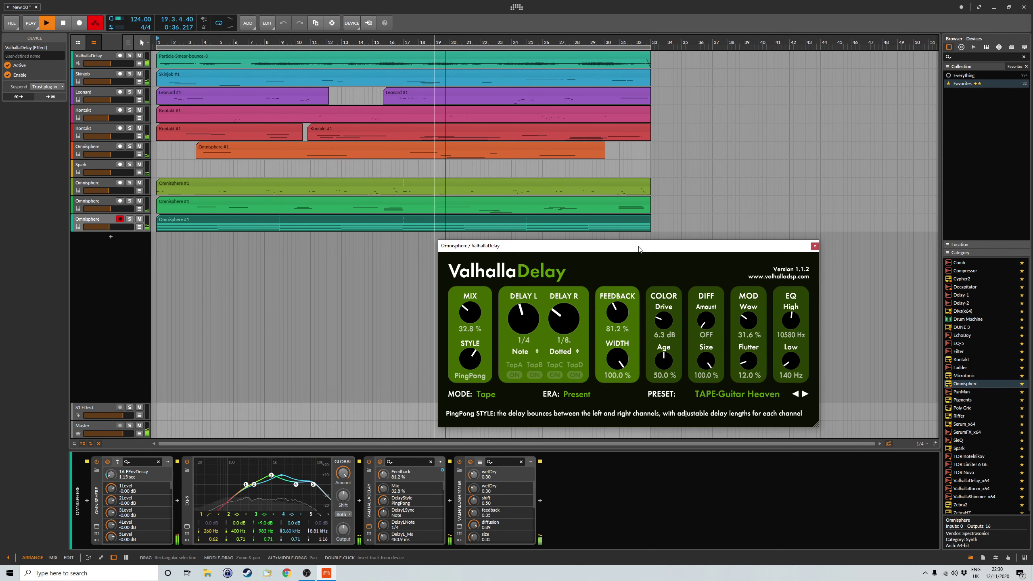
drag(639, 249, 633, 260)
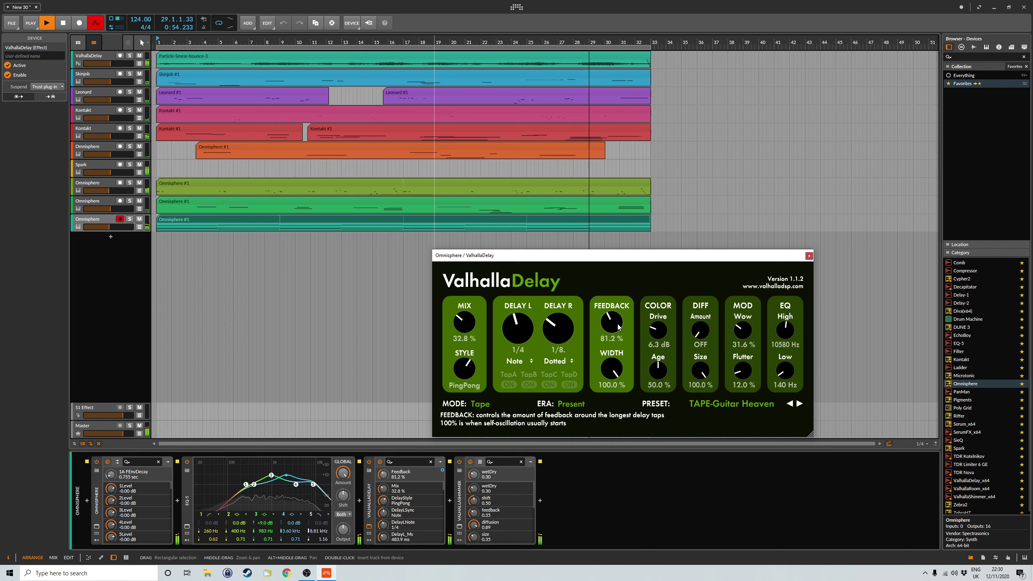
- Record ValhallaDelay's feedback rising to 150.0 % and falling to 67.6 % as automation, and turn off arranger automation writing
drag(618, 325, 621, 289)
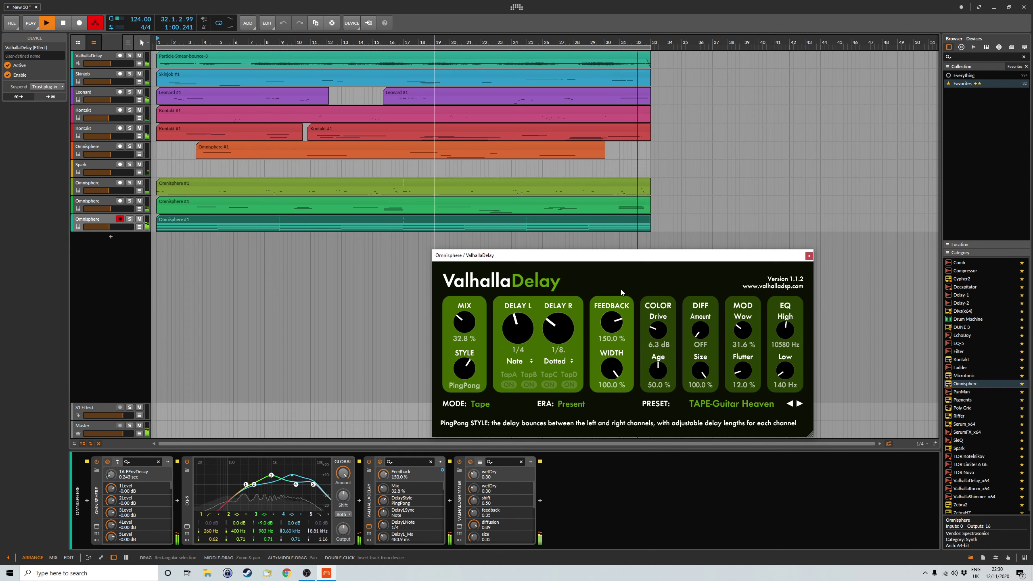
drag(621, 289, 621, 331)
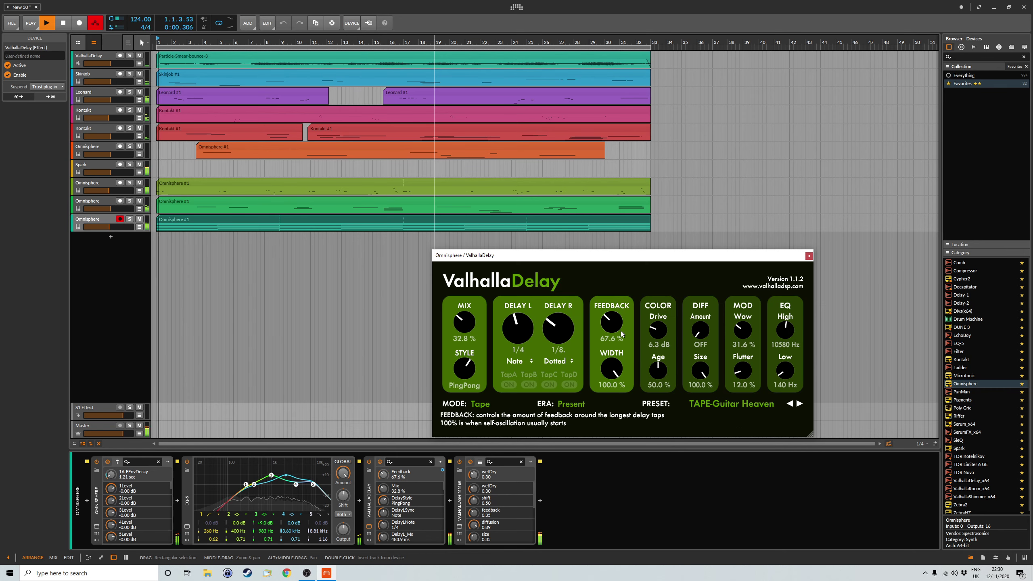
click(92, 25)
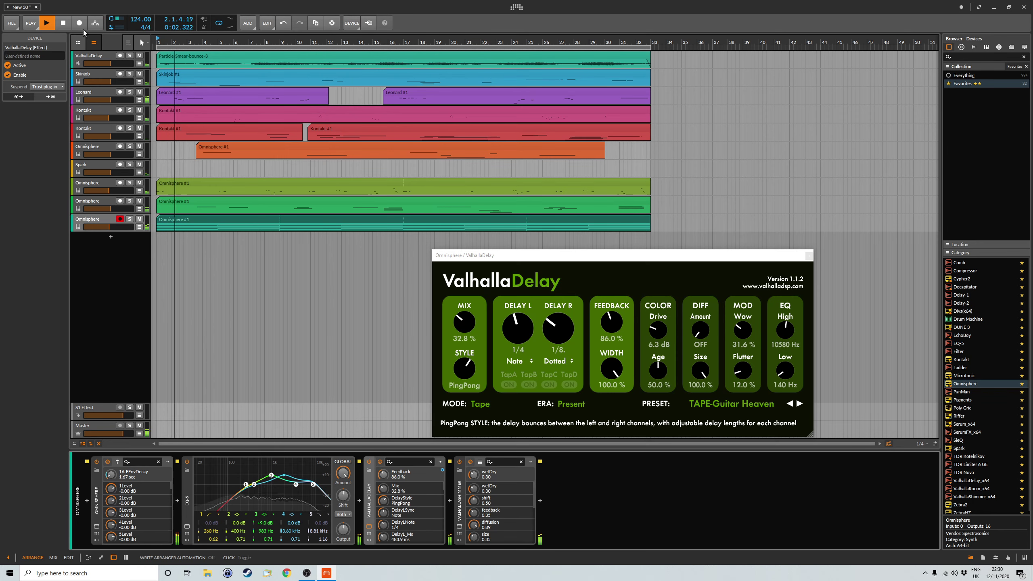
- Save the project and close the ValhallaDelay window
click(11, 23)
click(21, 61)
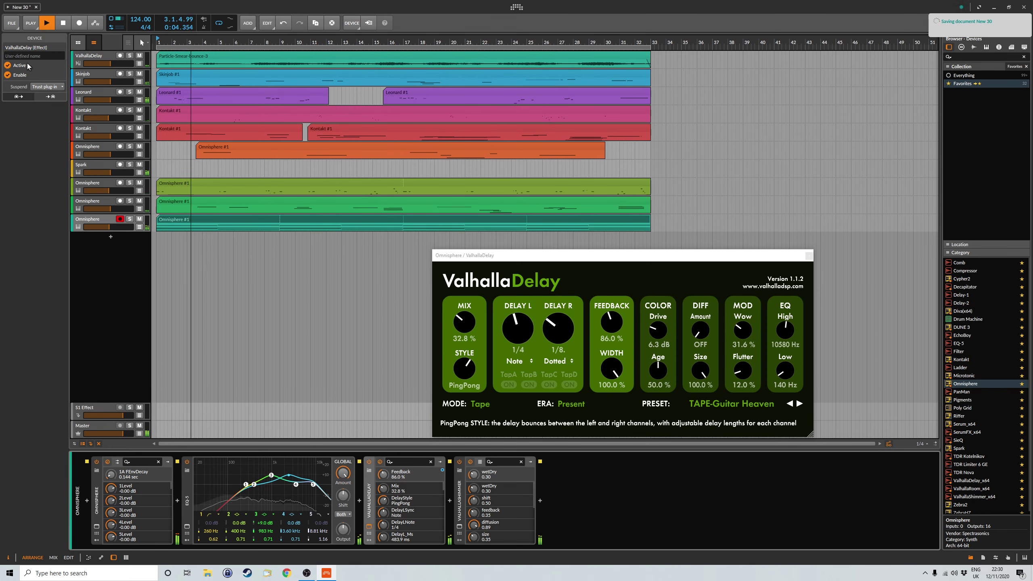
click(809, 256)
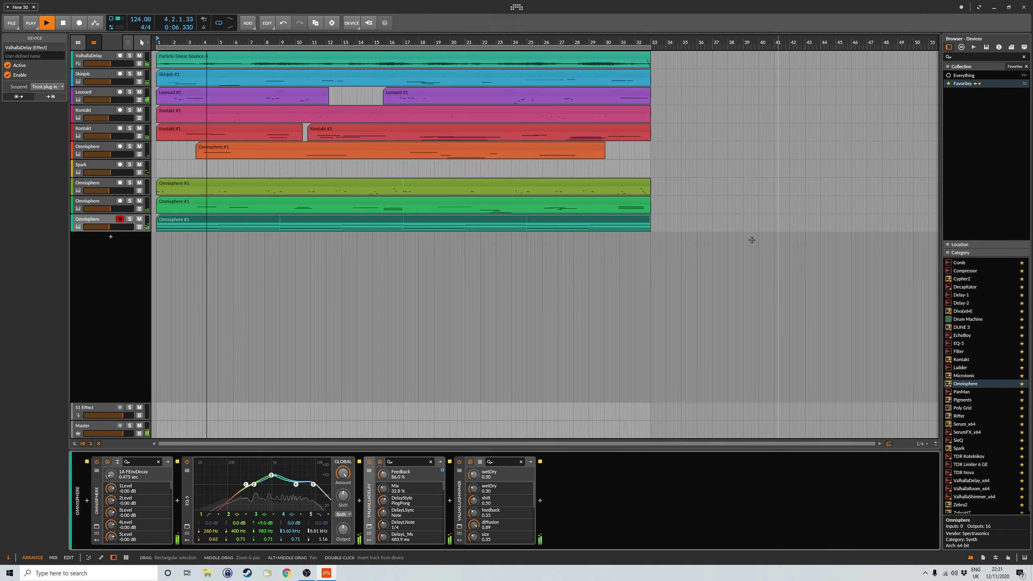
- Raise the Spark track's volume slightly and save the project
click(99, 163)
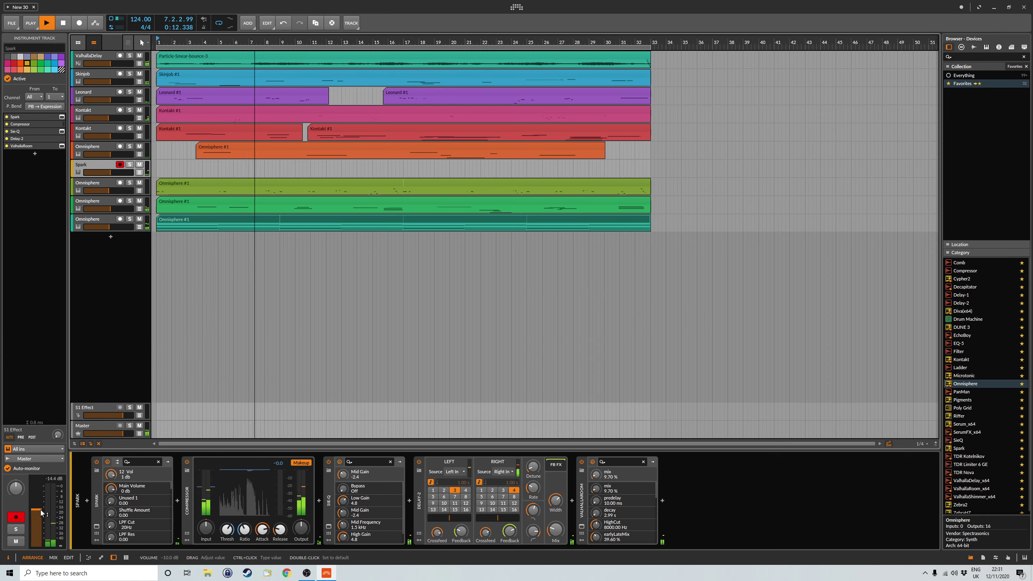
drag(53, 508, 36, 507)
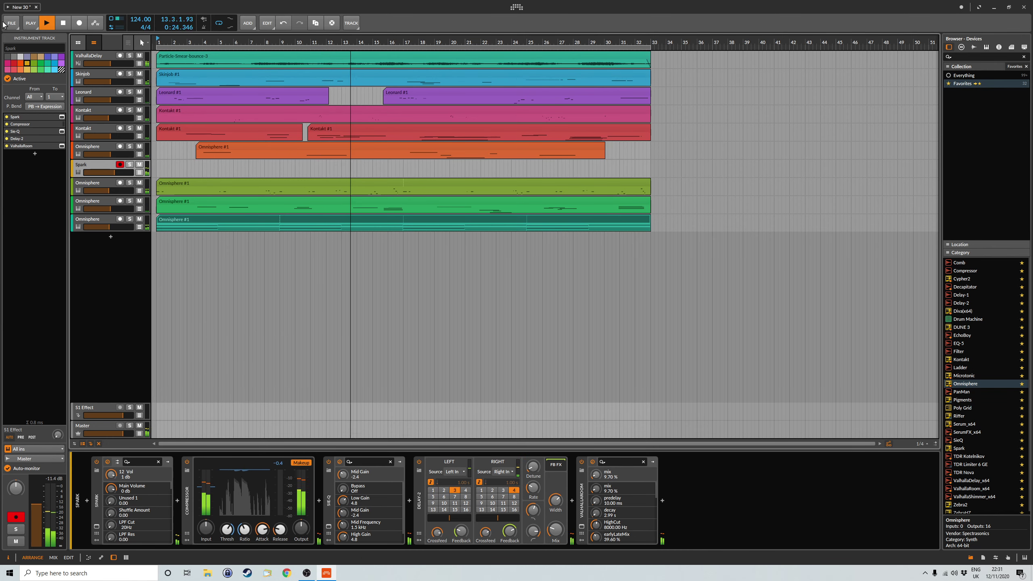
key(ctrl+s)
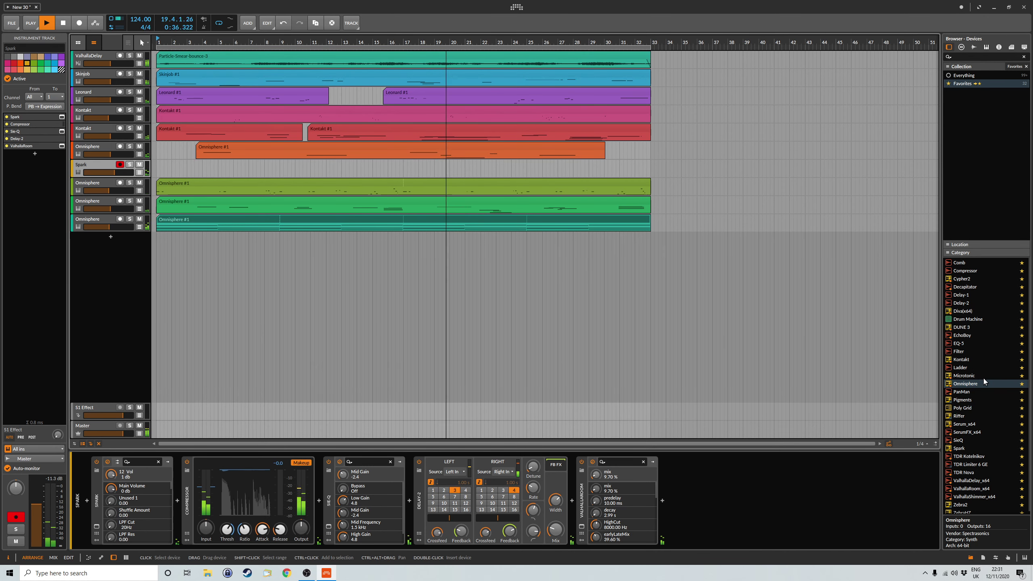
- Add ZebraHZ on a new instrument track below the last Omnisphere track and show its preset browser
scroll(983, 387, down, 1)
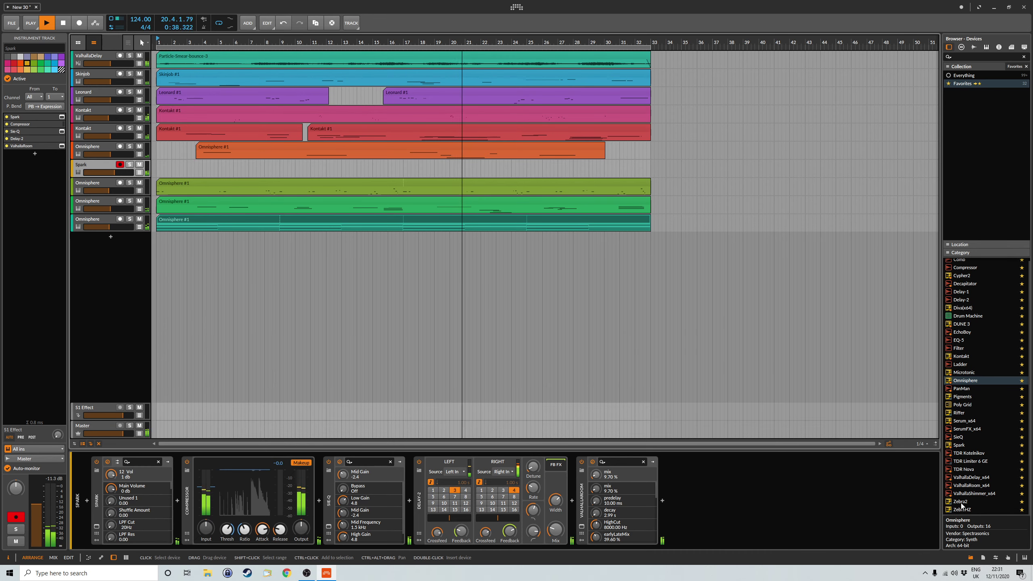
drag(964, 510, 686, 288)
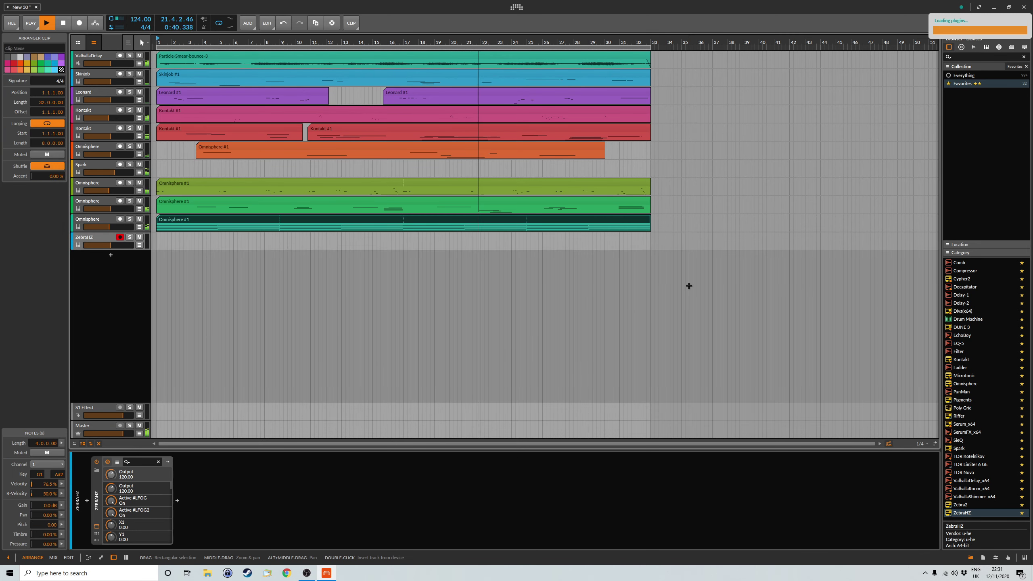
drag(589, 126, 717, 208)
click(505, 221)
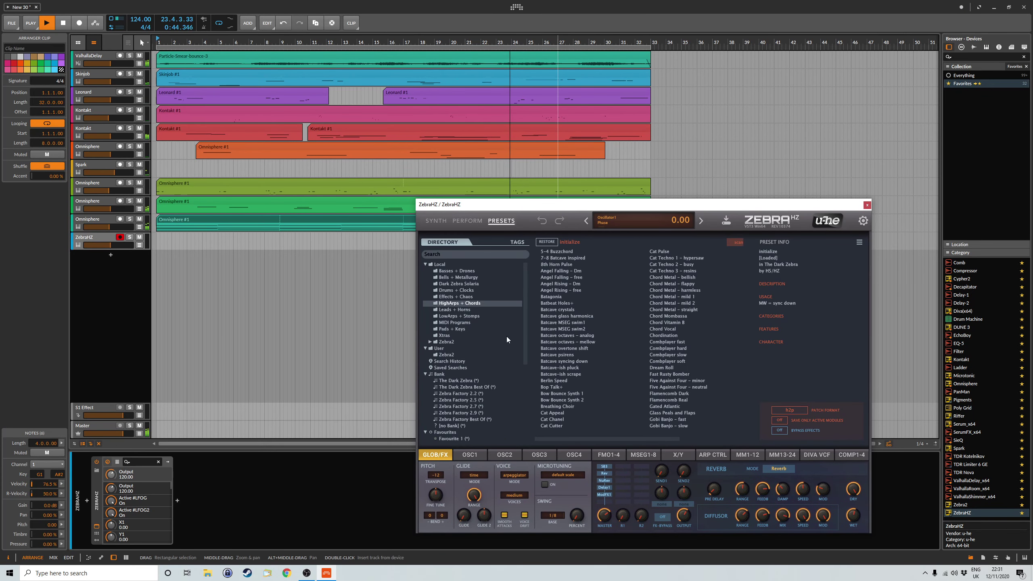
- Audition the pulse presets from PL Akima HZ to PL Cheyenne HZ in ZebraHZ's Dark Zebra Solaria folder
click(467, 284)
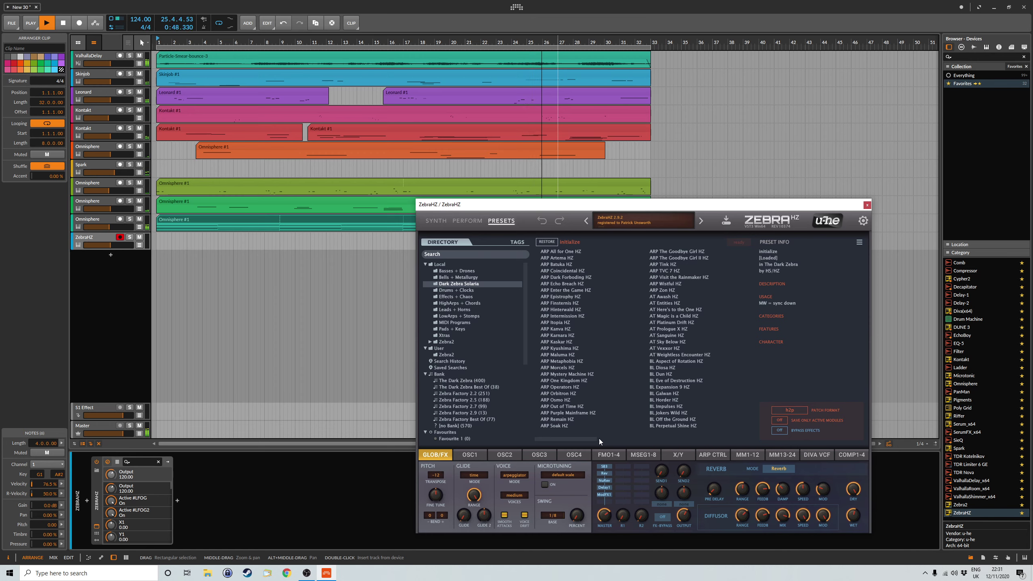
drag(599, 438, 722, 436)
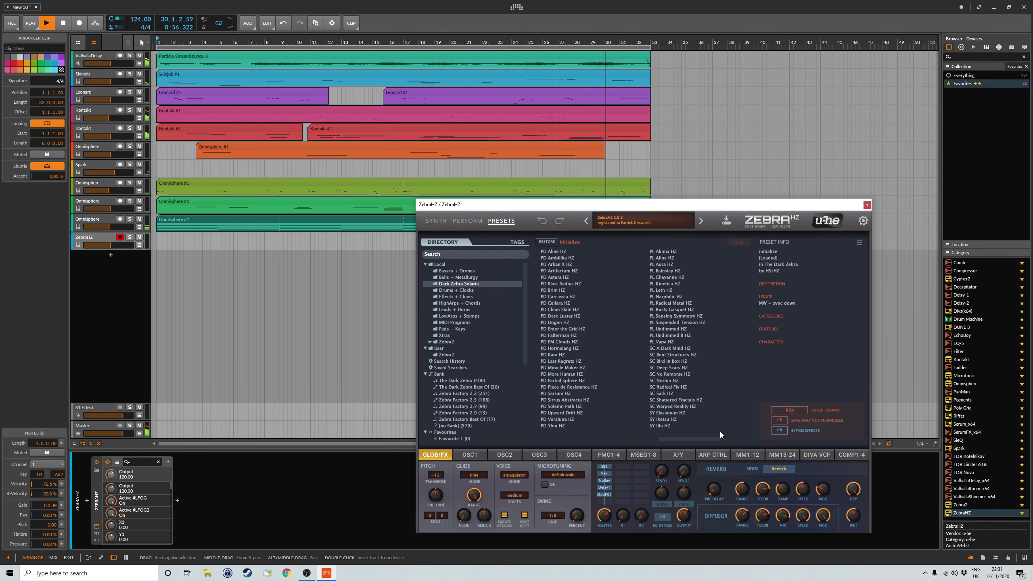
click(659, 252)
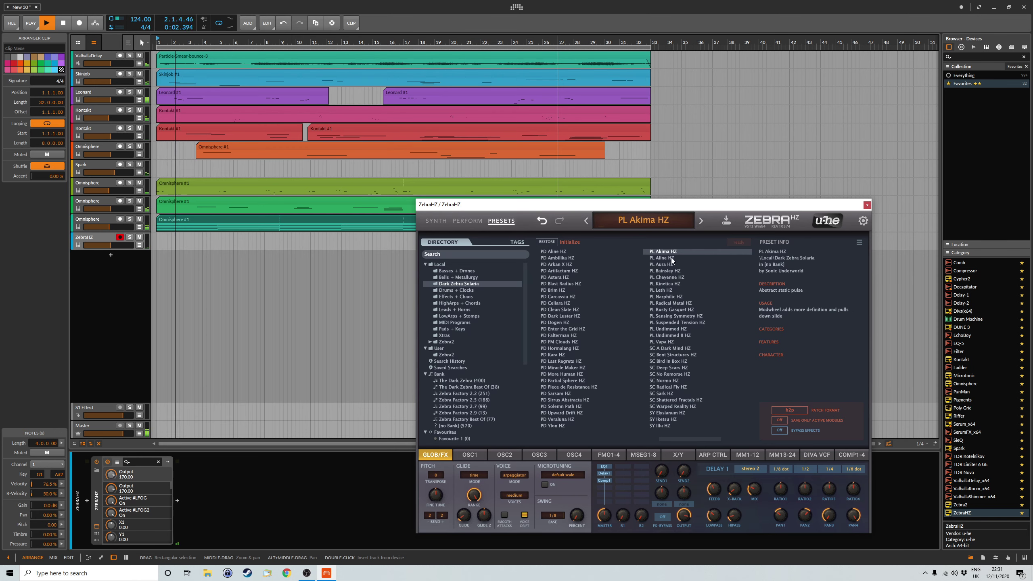
click(671, 258)
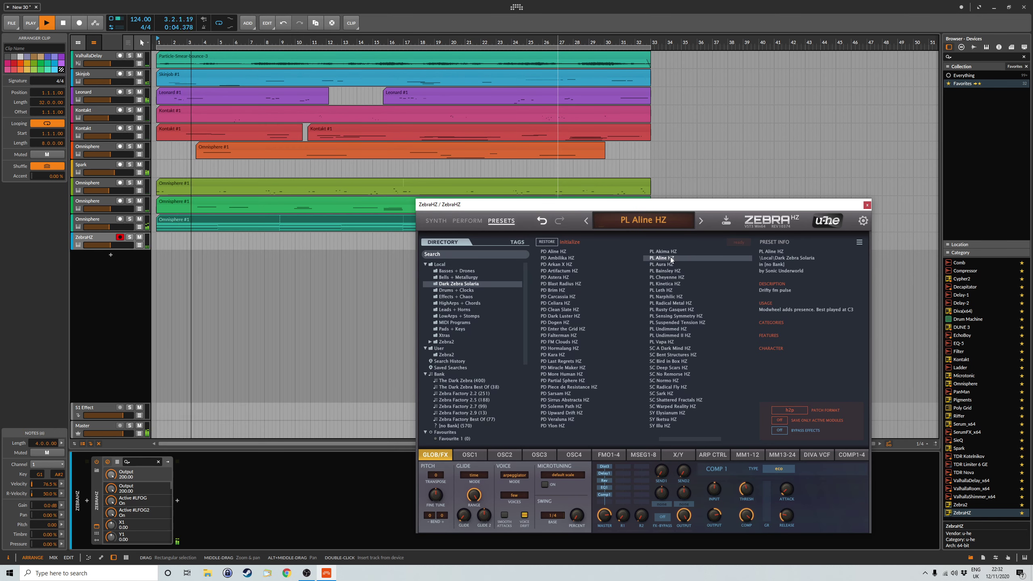
click(663, 265)
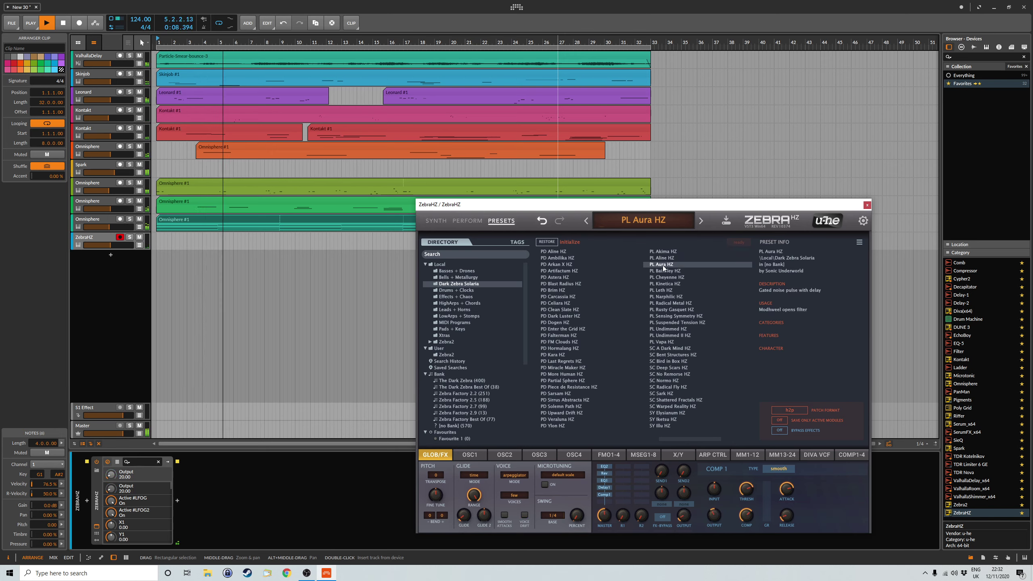
click(664, 270)
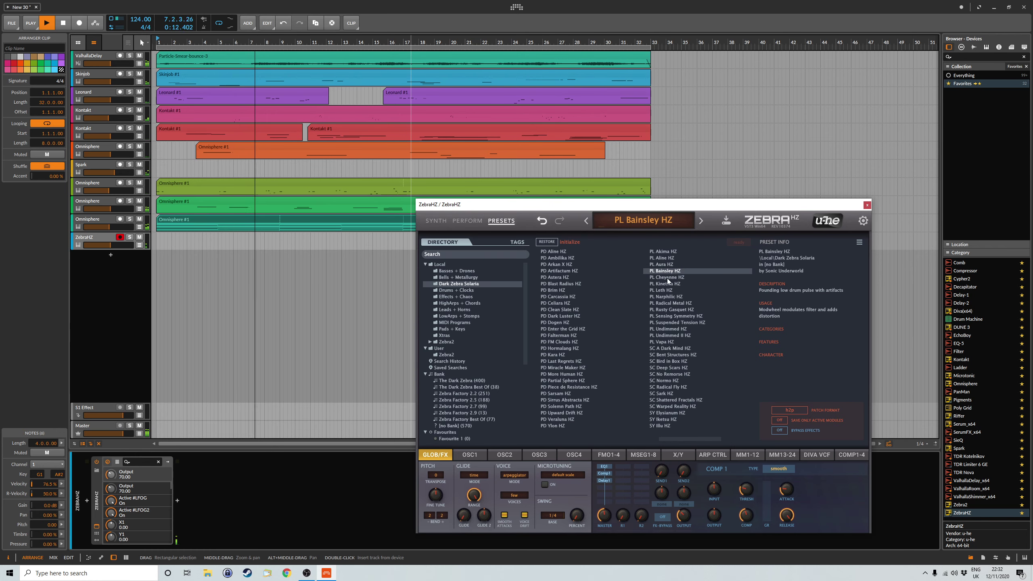
click(666, 279)
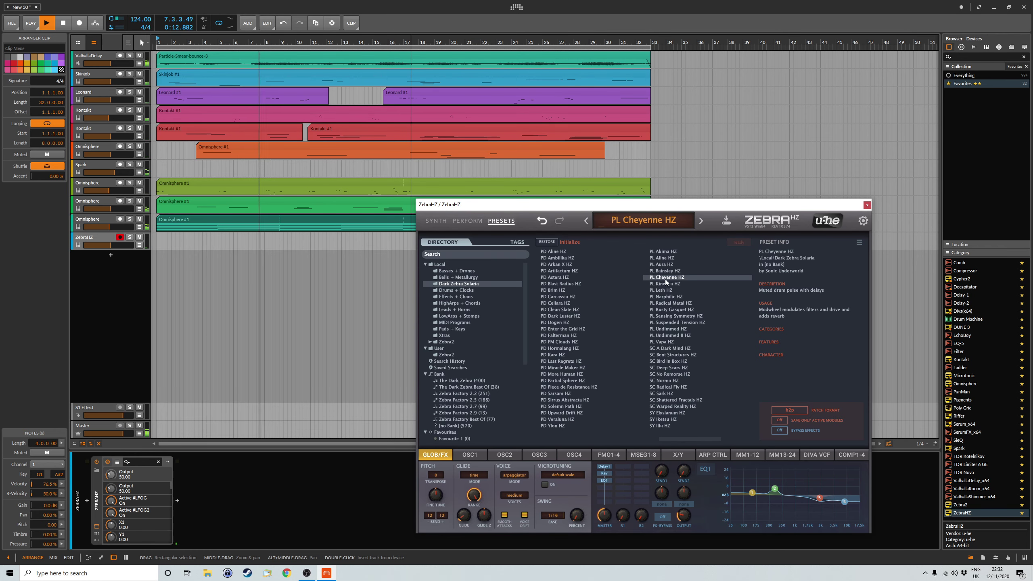
- Raise the ZebraHZ track's volume to about -8 dB and load the preset PL Kinetica HZ
click(99, 242)
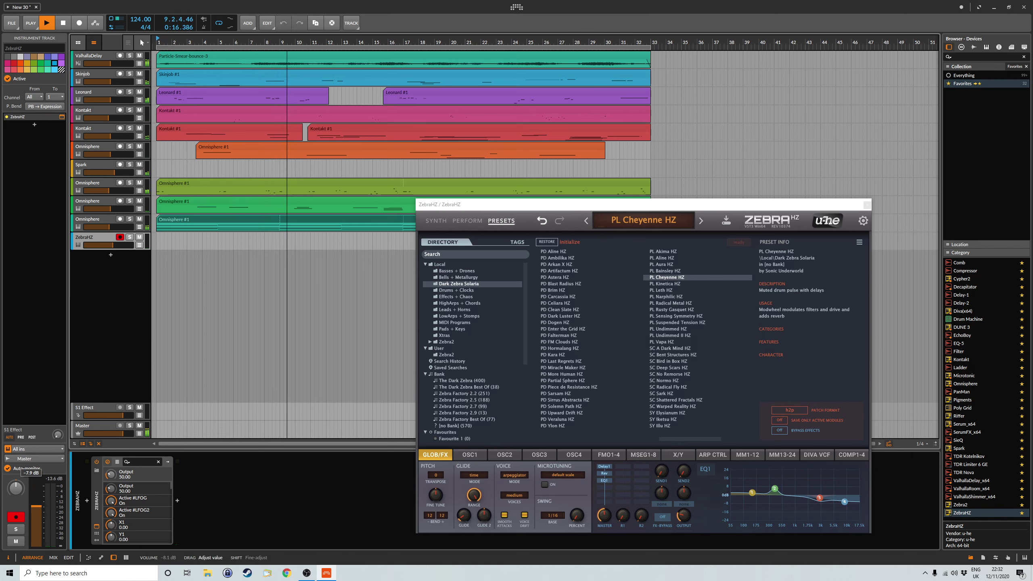
click(660, 285)
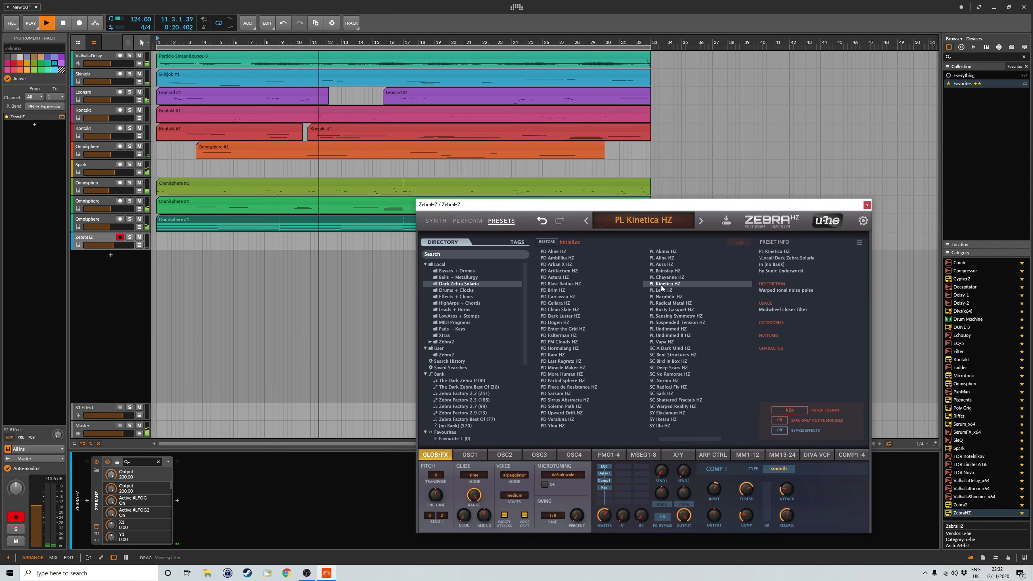
click(867, 205)
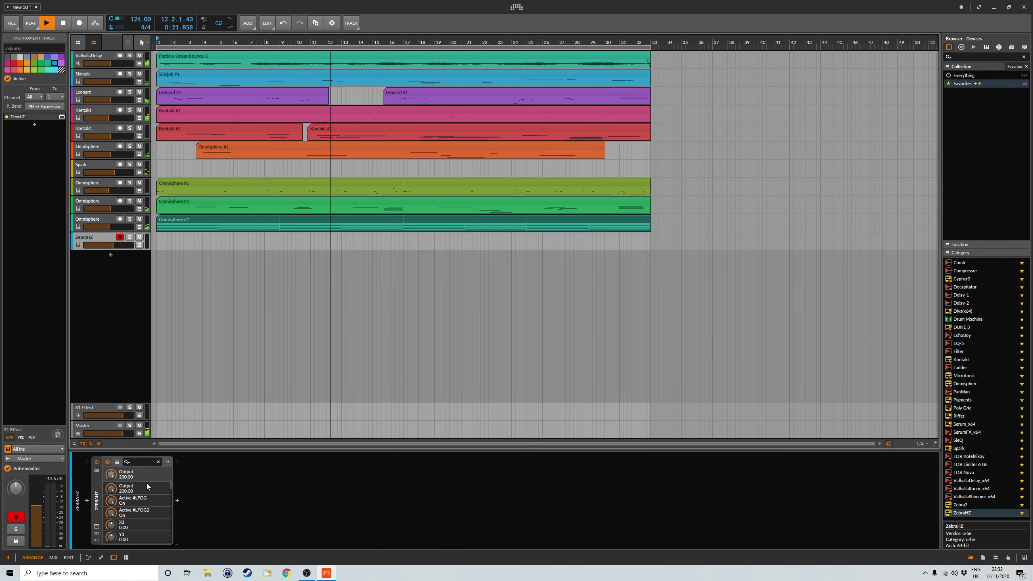
- Insert ValhallaDelay and ValhallaShimmer after ZebraHZ and close their plug-in windows
click(177, 501)
click(576, 337)
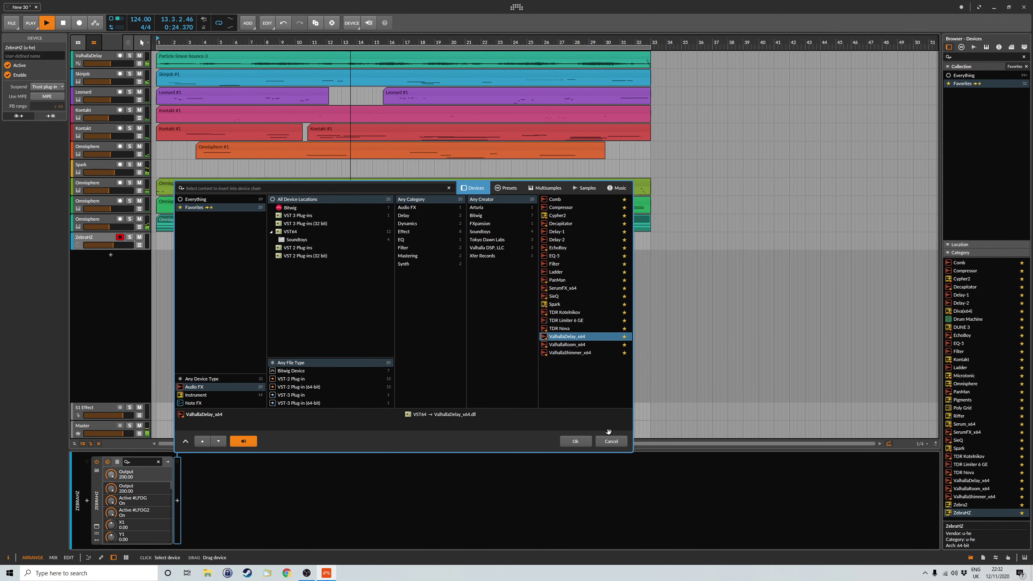
click(585, 440)
click(270, 500)
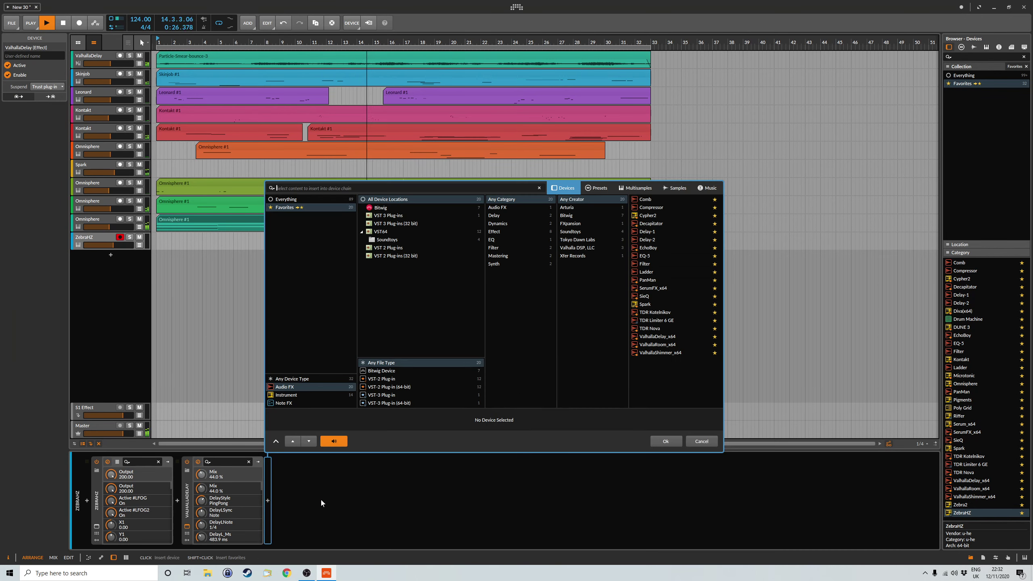
click(660, 352)
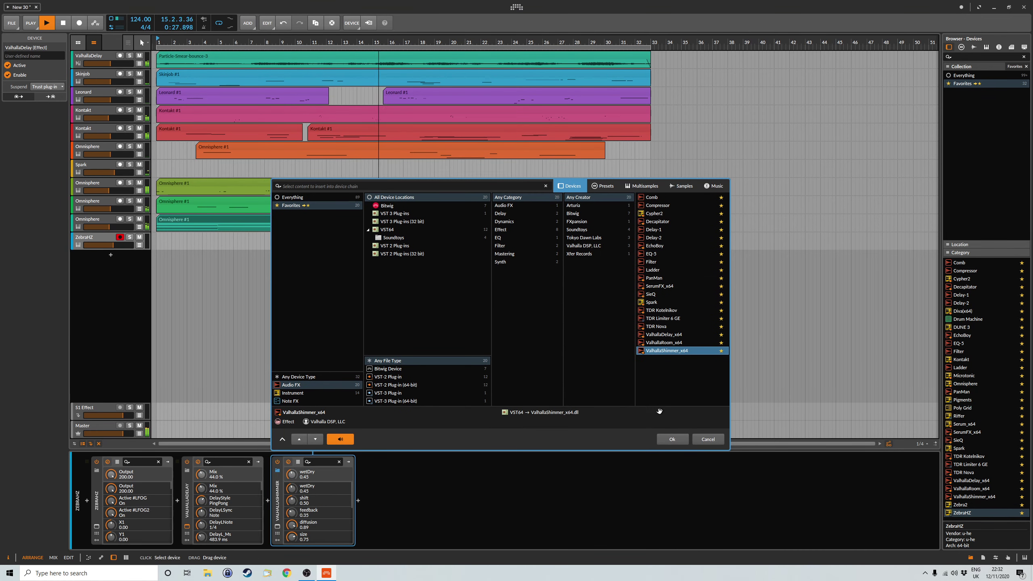
click(672, 440)
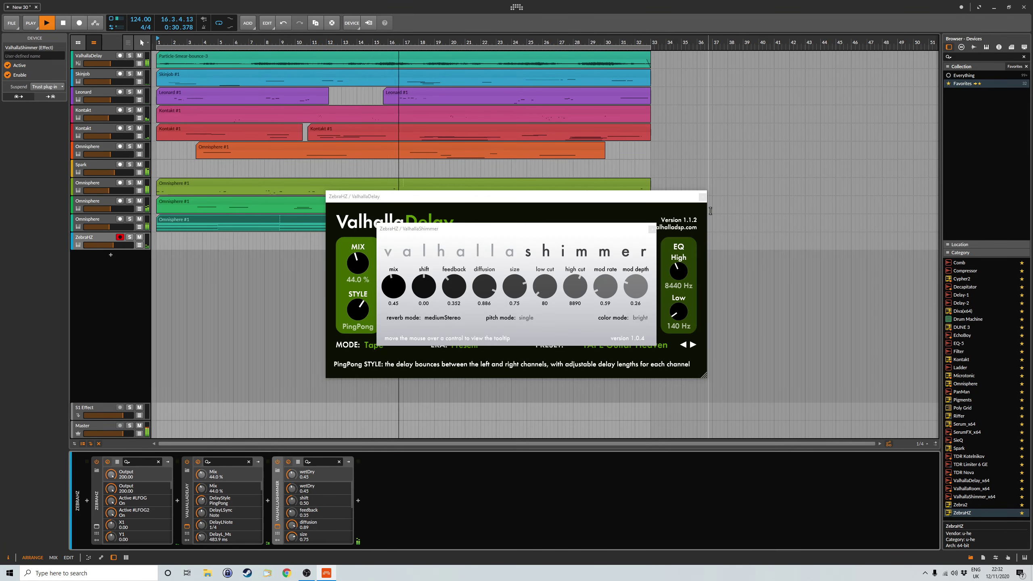
click(695, 204)
click(702, 197)
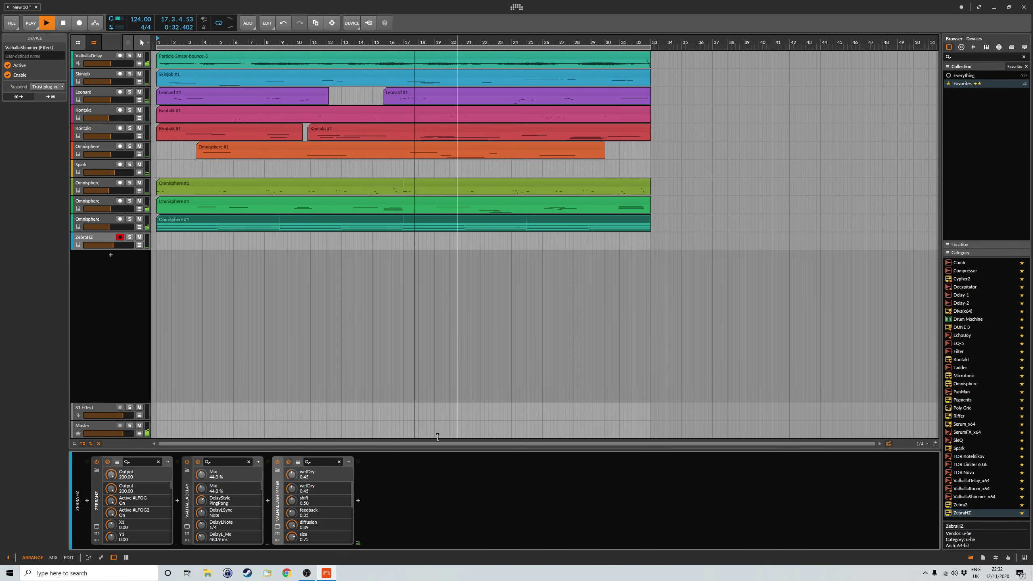
- Record a ZebraHZ part into the arranger, lowering the track's volume slightly during the take, and stop recording
click(79, 23)
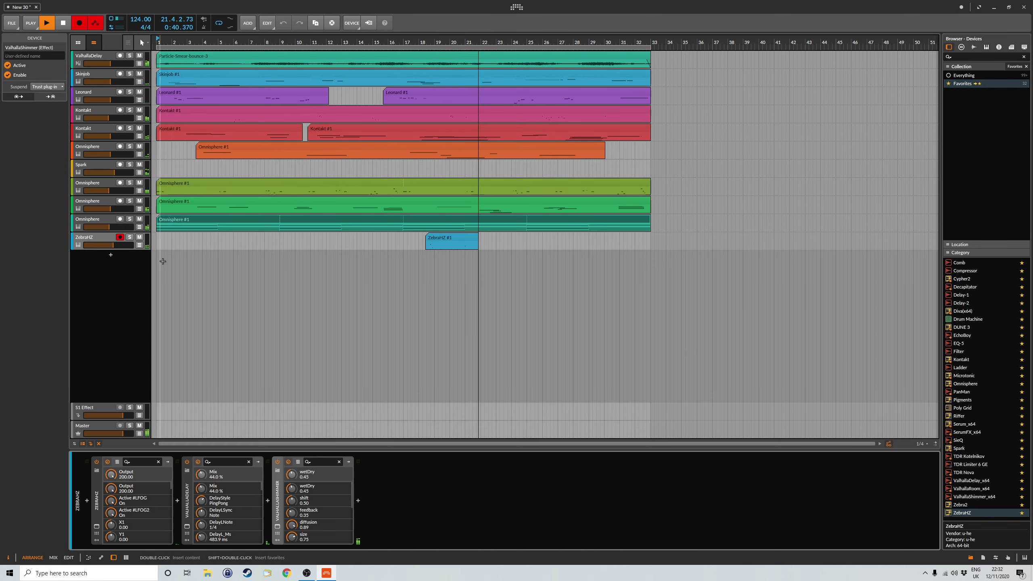
click(102, 325)
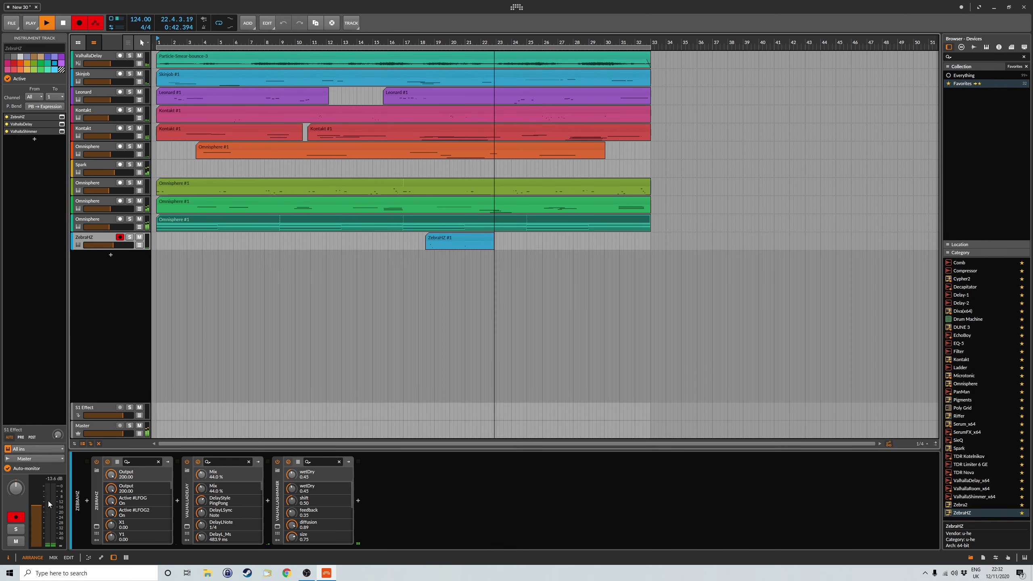
mouse_move(39, 479)
drag(37, 510, 37, 512)
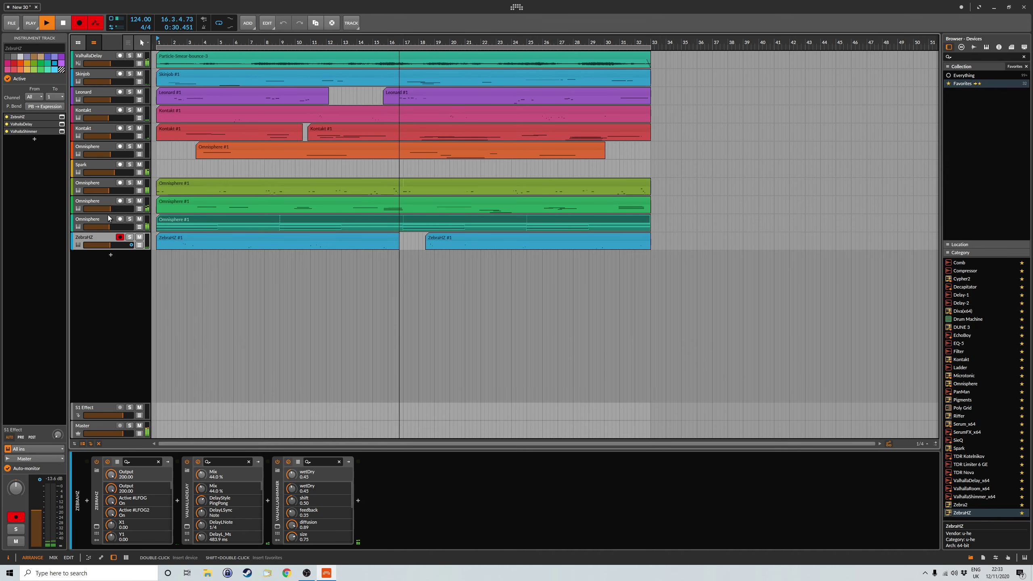
key(ctrl+r)
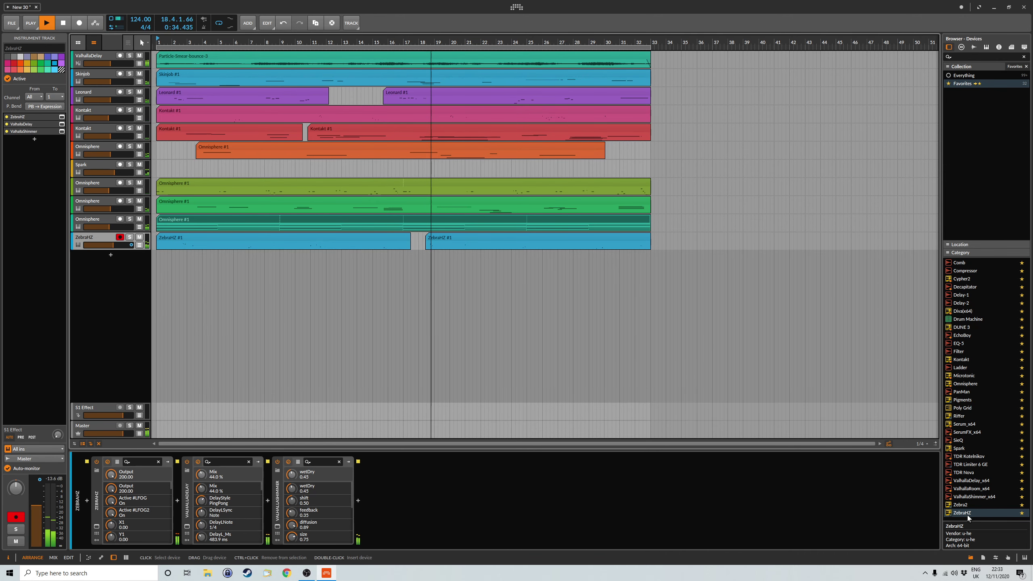
- Add a second ZebraHZ instrument track below the first one and show its preset browser
drag(968, 517, 629, 291)
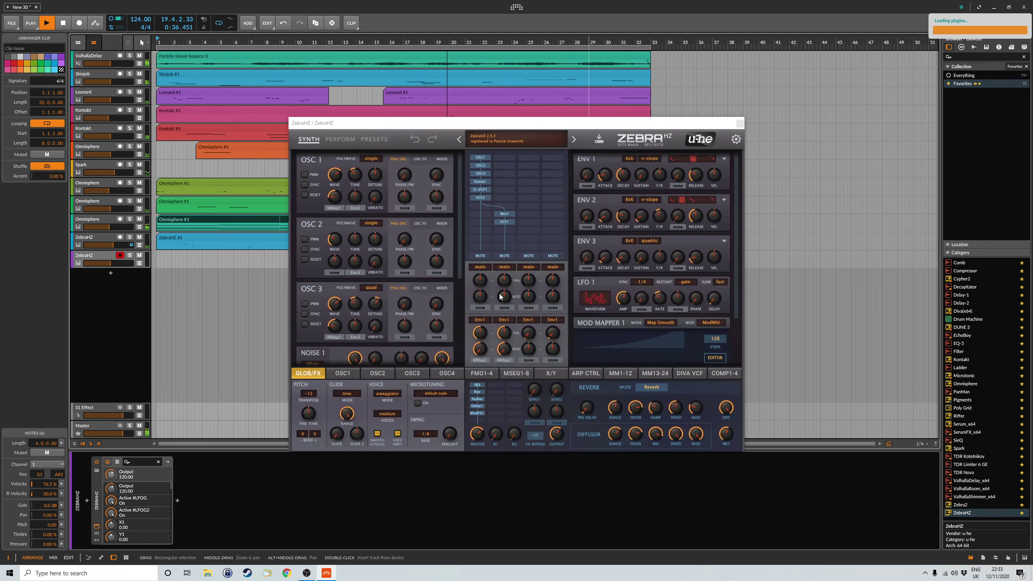
drag(663, 178, 744, 219)
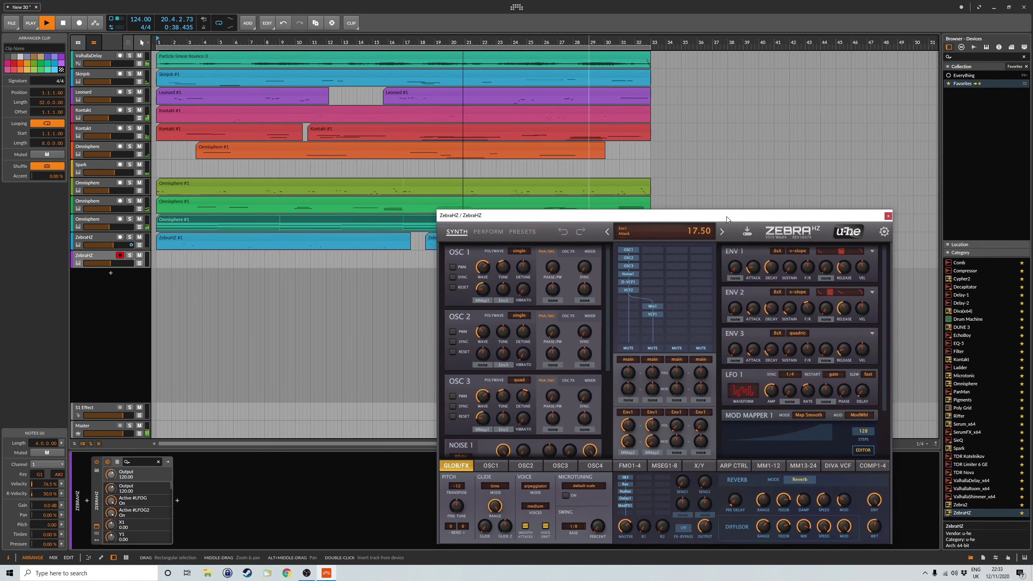
click(516, 241)
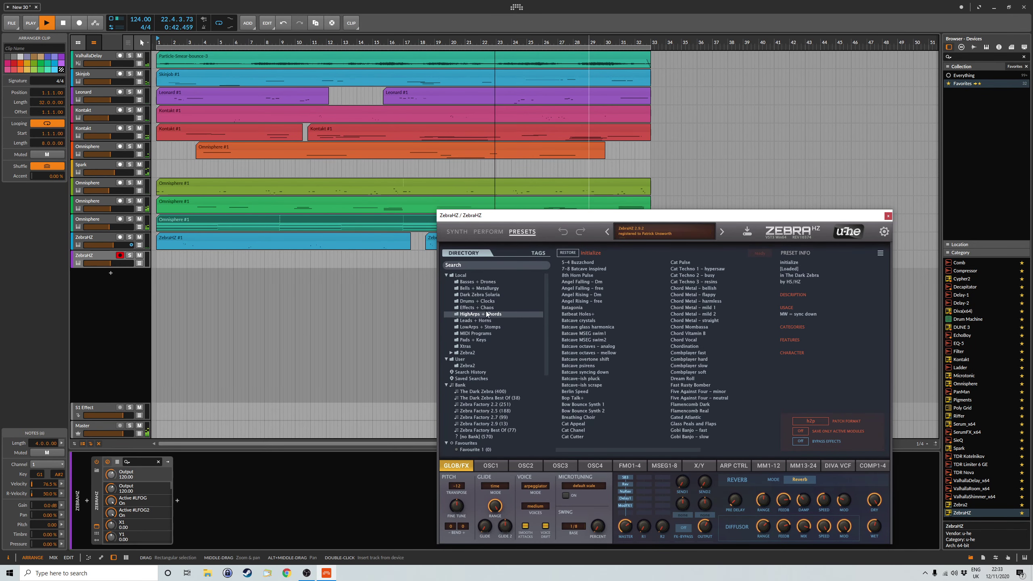
- Load the Dark Zebra Solaris preset KY A Place I Know HZ and adjust the second ZebraHZ track's volume to about -8 dB
click(480, 293)
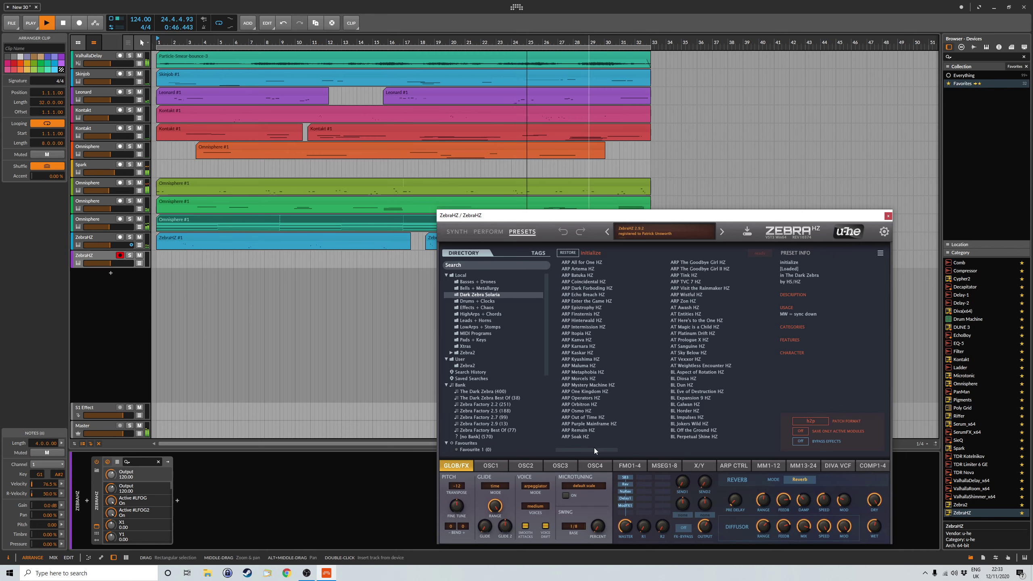
drag(597, 451, 670, 451)
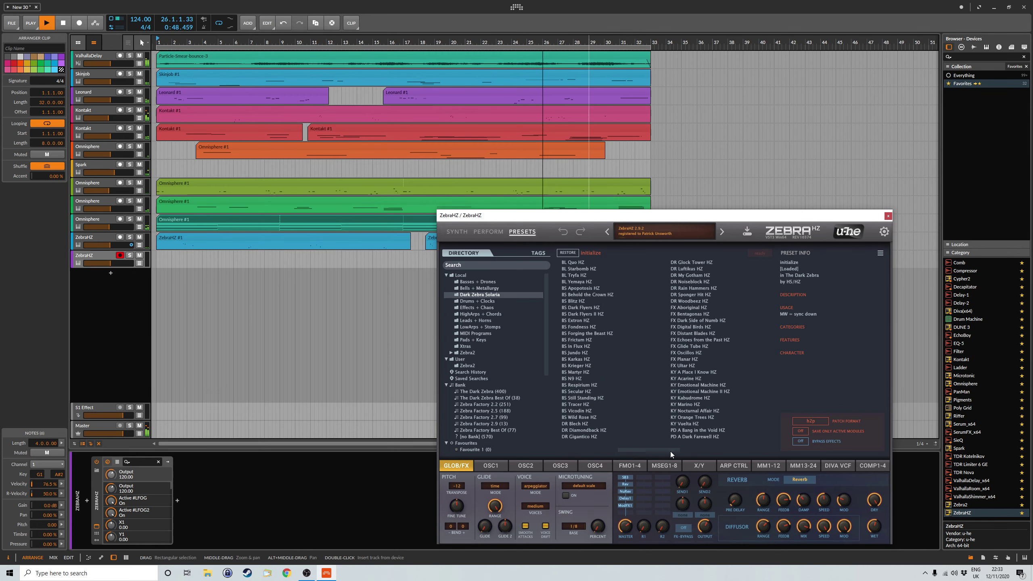
click(686, 373)
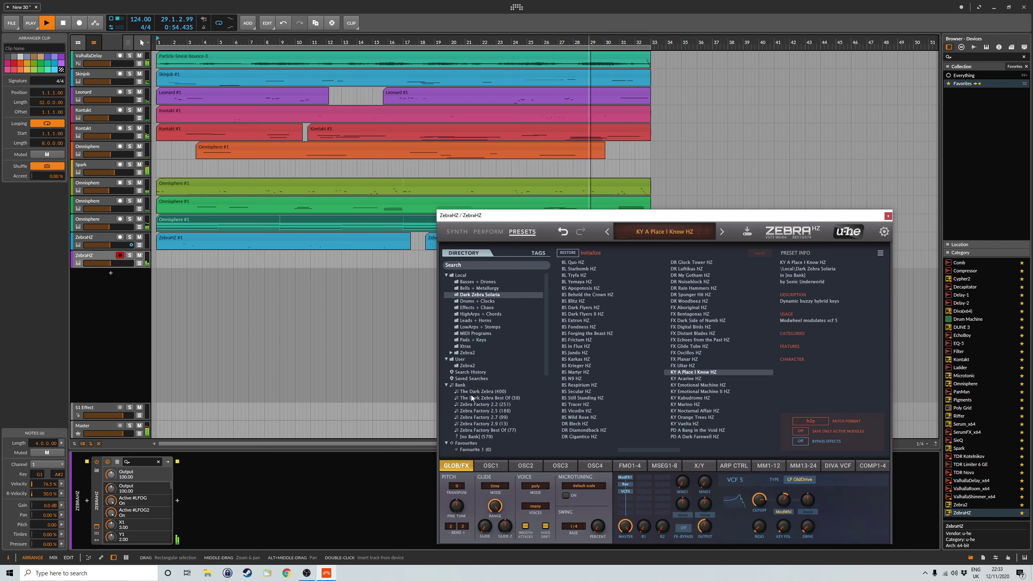
click(102, 259)
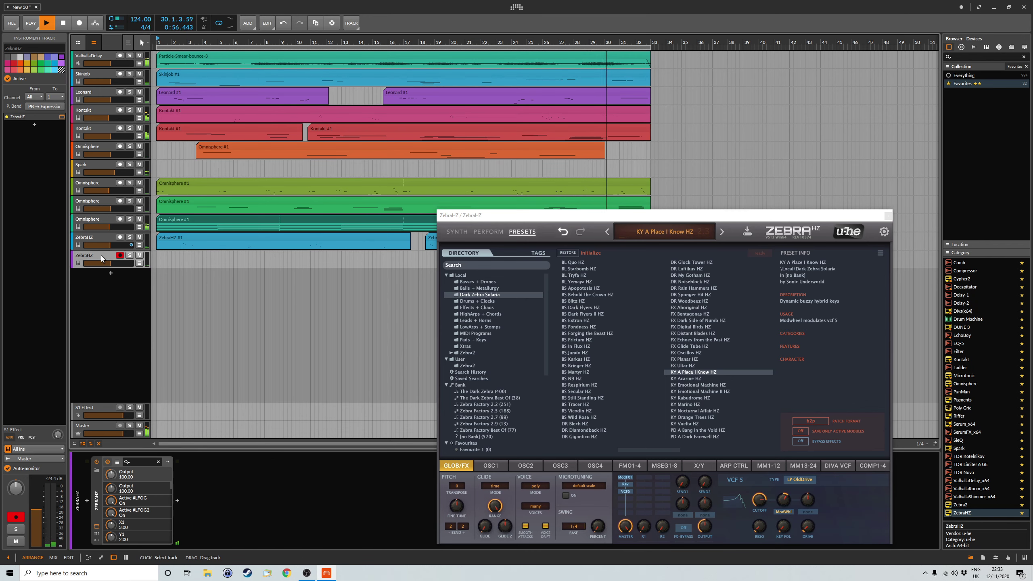
drag(40, 509, 40, 507)
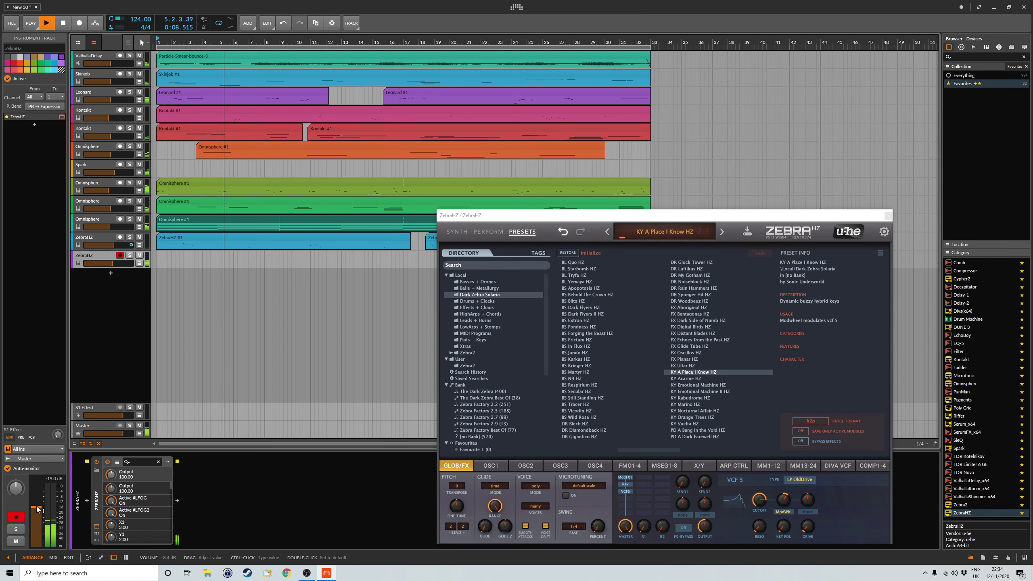
- Step through the following KY presets and load KY Emotional Machine II HZ
click(687, 379)
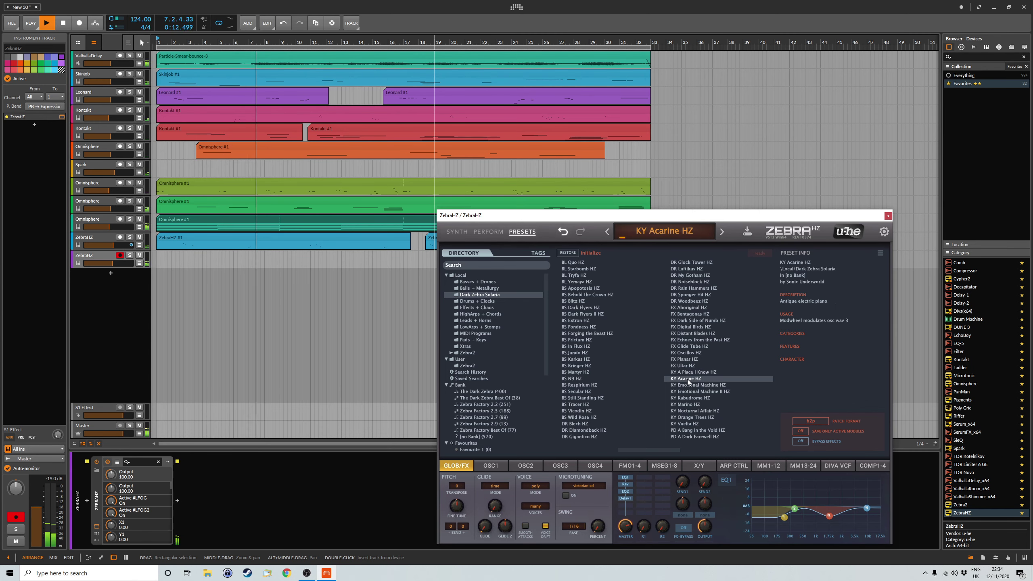
click(690, 385)
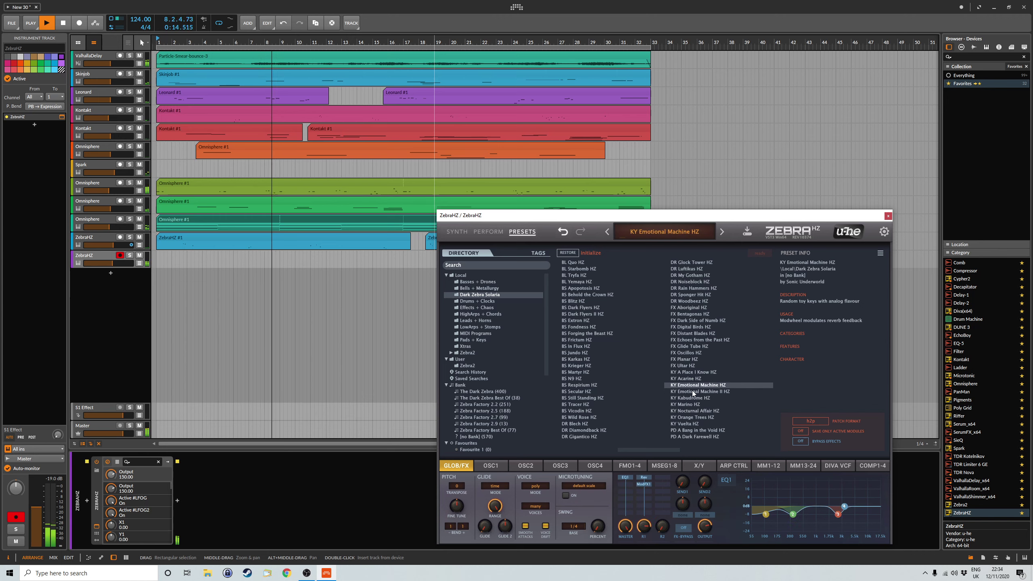
click(695, 392)
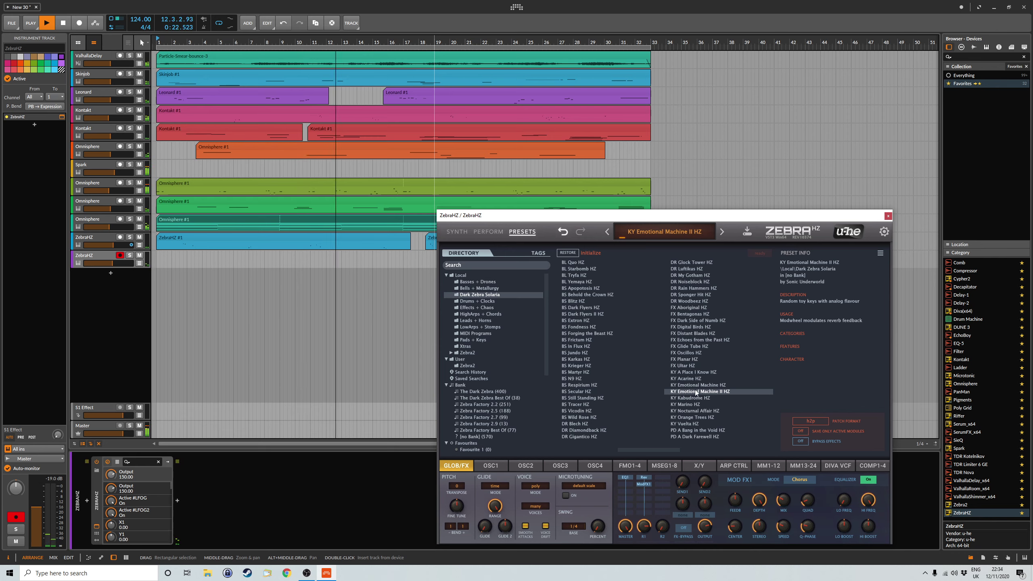
- Close the ZebraHZ plug-in window and turn record quantization off
click(888, 216)
click(32, 27)
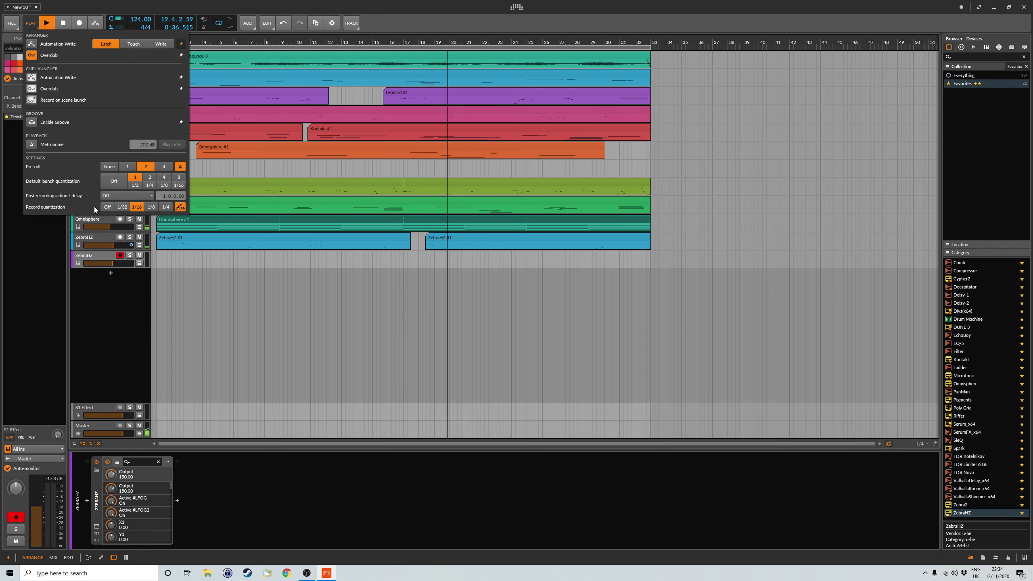
click(108, 207)
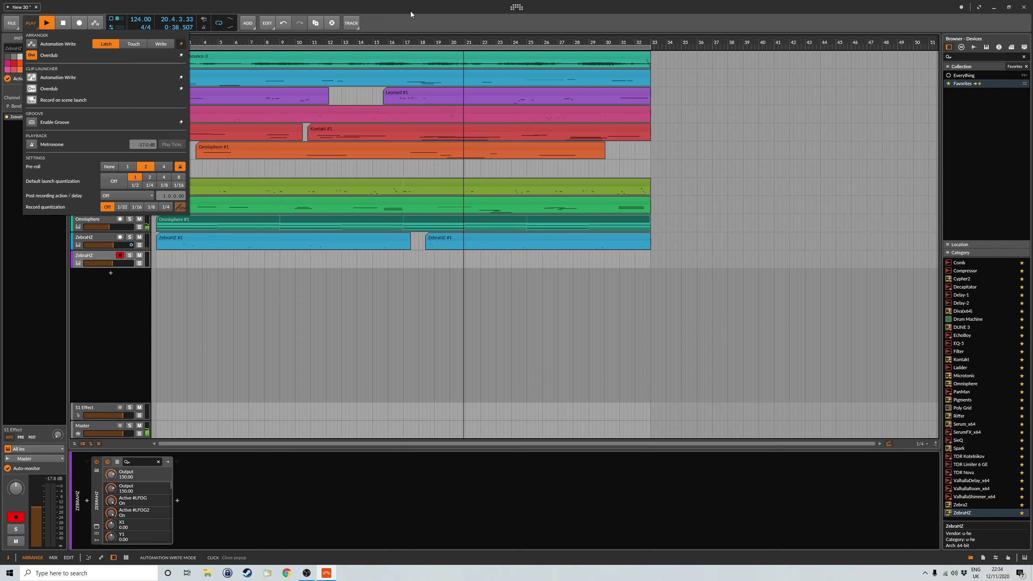
- Record a part from the second ZebraHZ track into the arranger with automation writing enabled, stop recording and save the project
click(94, 25)
click(95, 25)
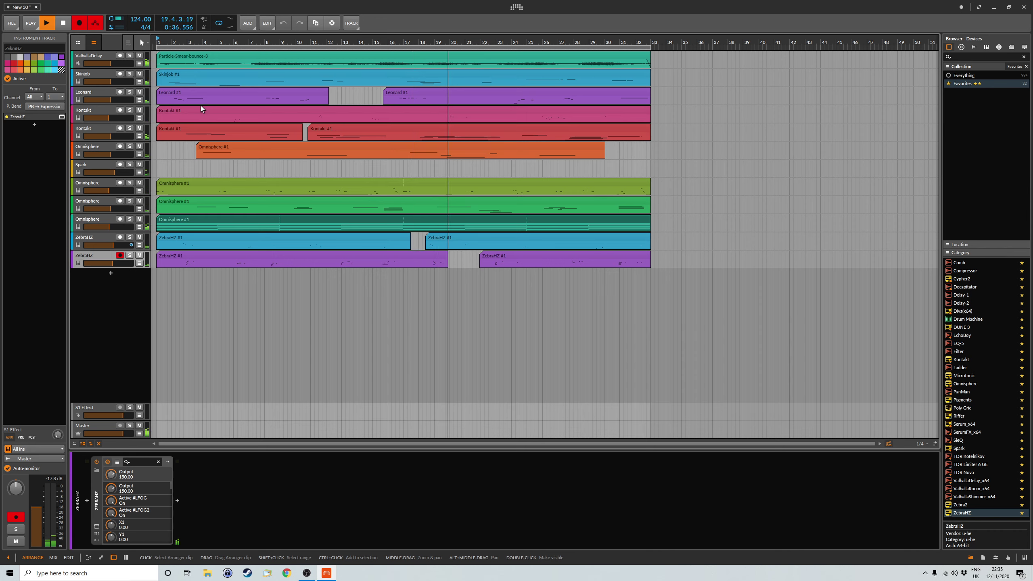
key(r)
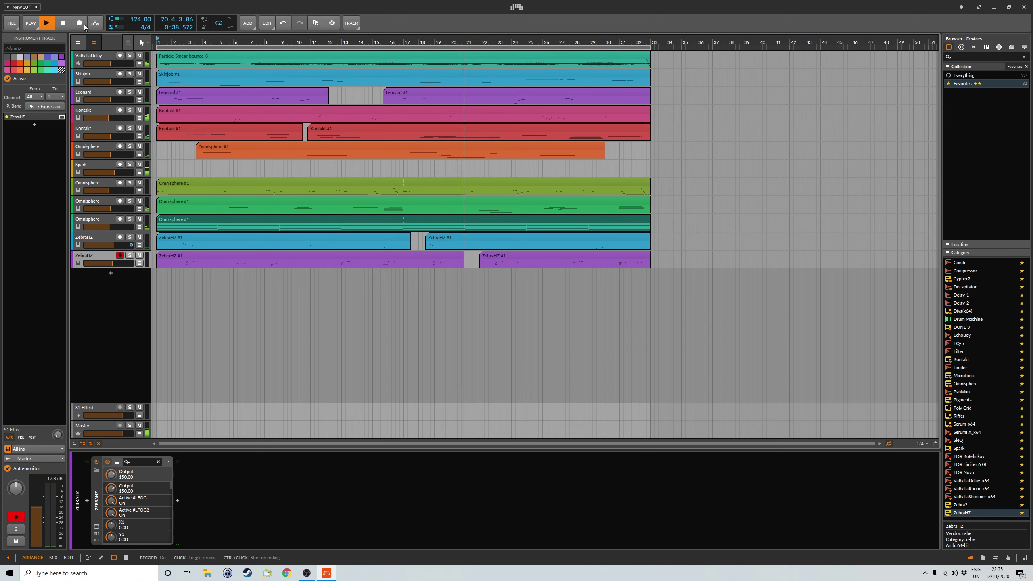
click(10, 27)
click(21, 61)
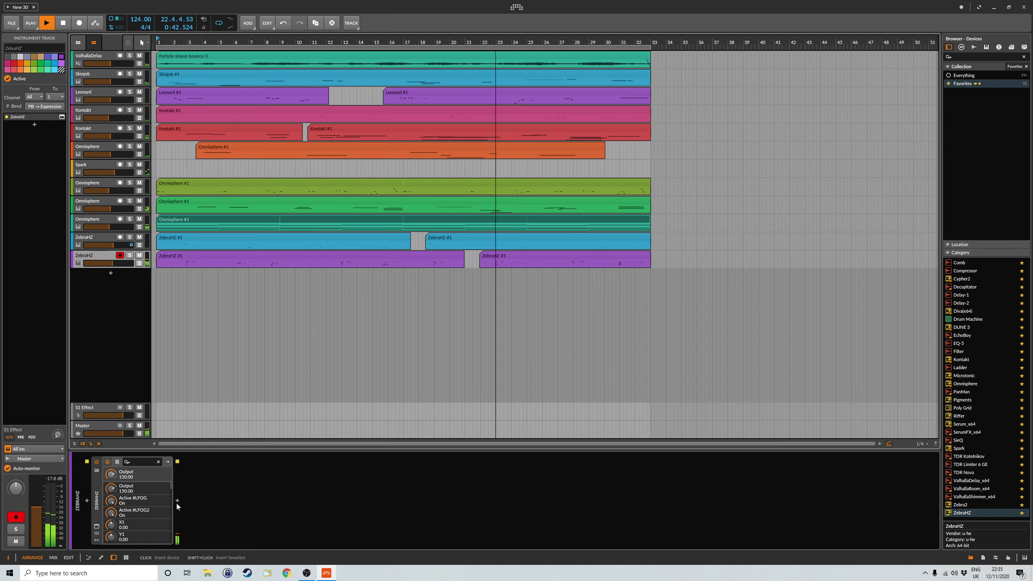
- Insert EQ-5 after ZebraHZ, cut the lows with band 1 at about 509 Hz and boost bands 4 and 5 by about 3 dB
click(177, 500)
click(564, 256)
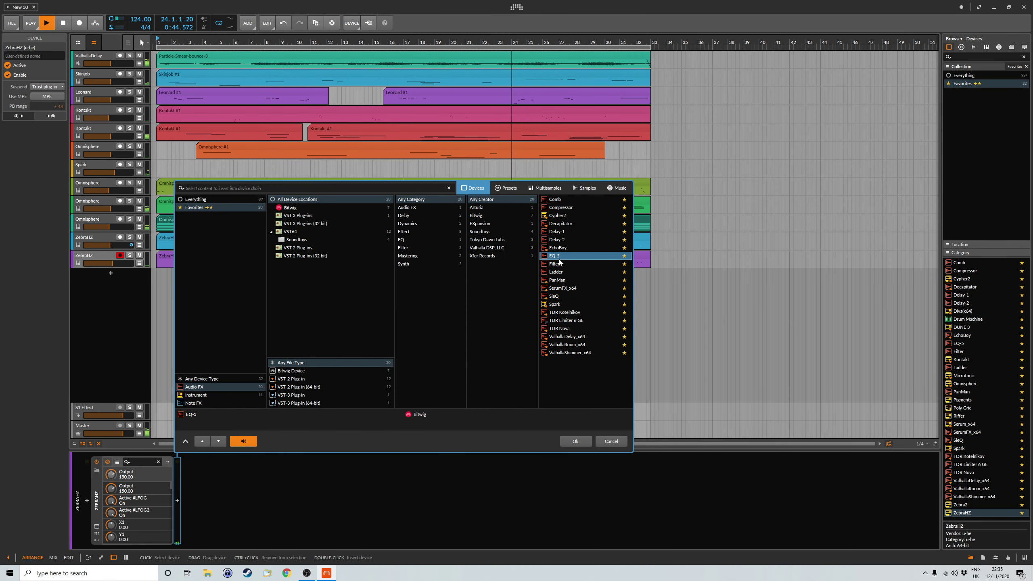
click(586, 438)
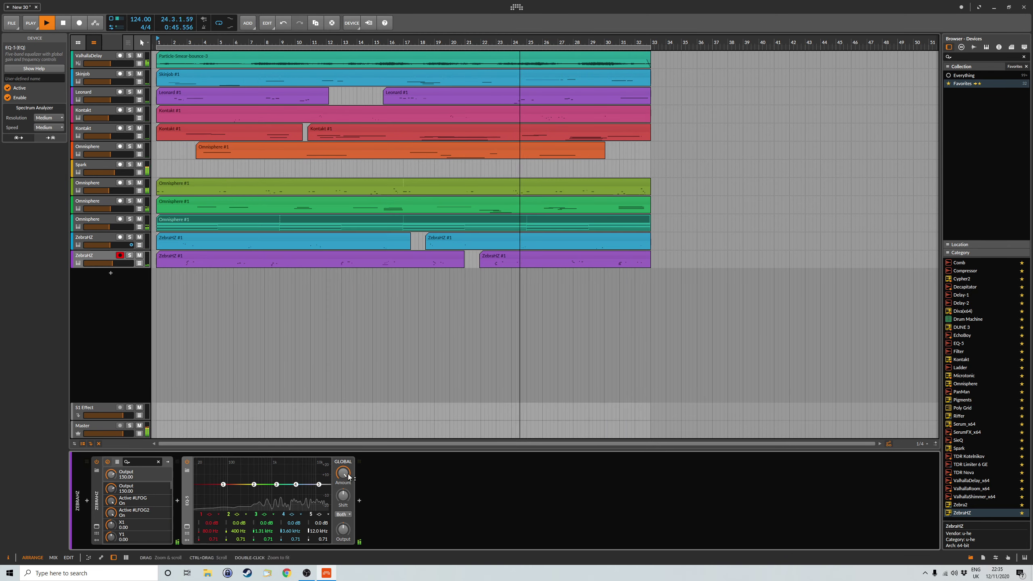
click(215, 516)
click(221, 515)
drag(223, 487, 254, 487)
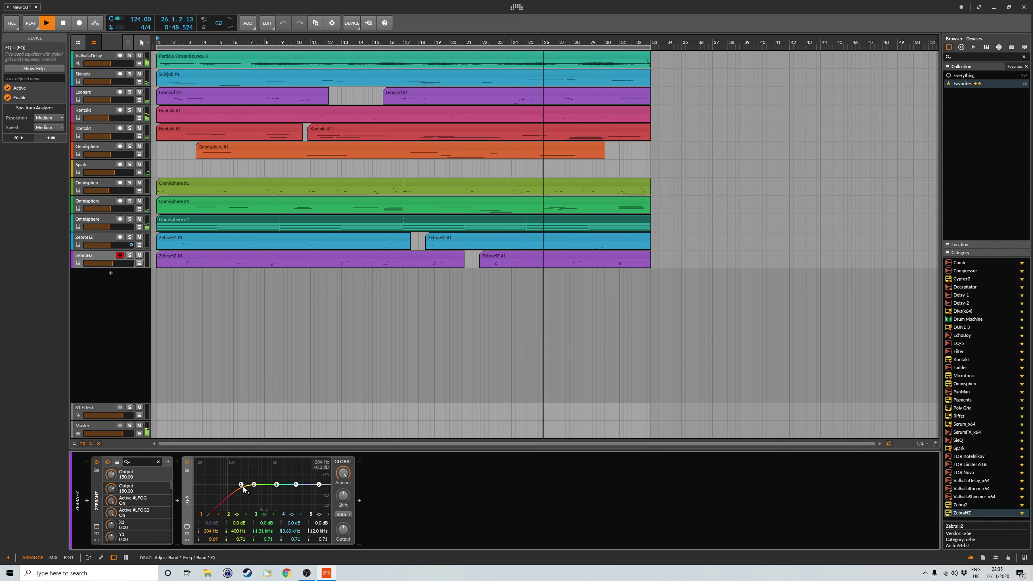
drag(319, 485, 259, 485)
- Insert EchoBoy after EQ-5, set it to Ping-Pong mode with mix 31 and feedback 0.71, and close its window
click(359, 501)
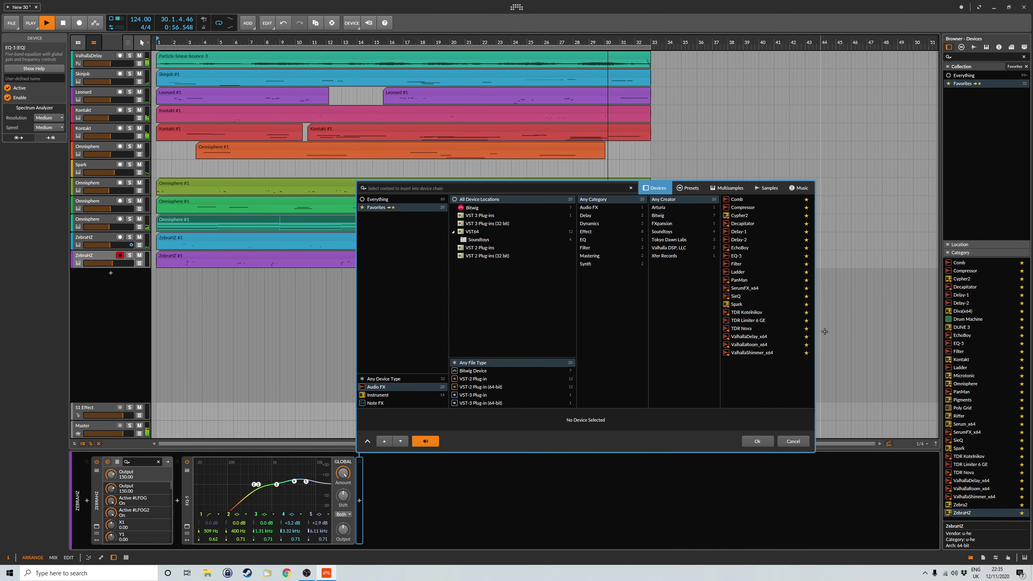
click(754, 248)
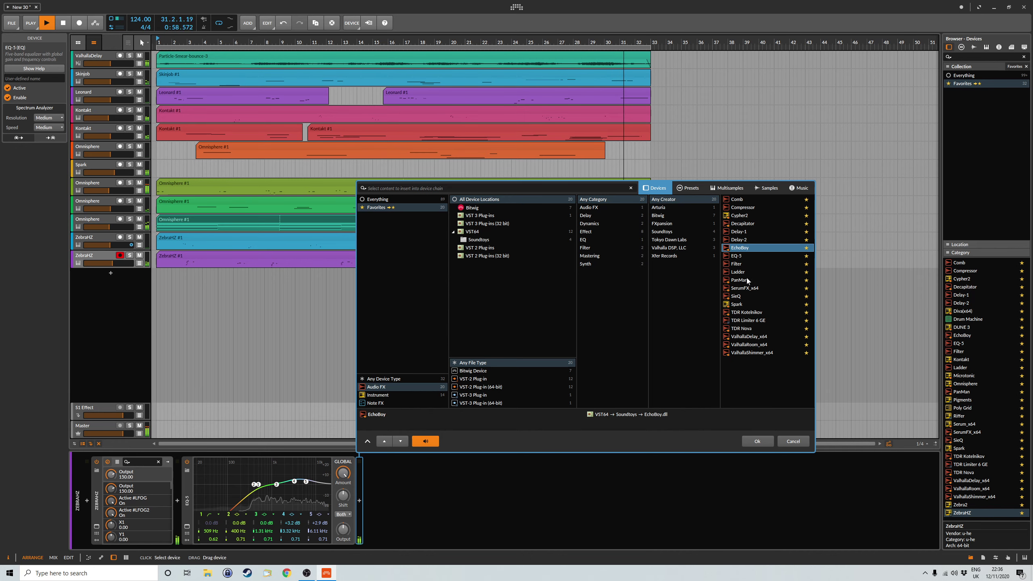
click(769, 441)
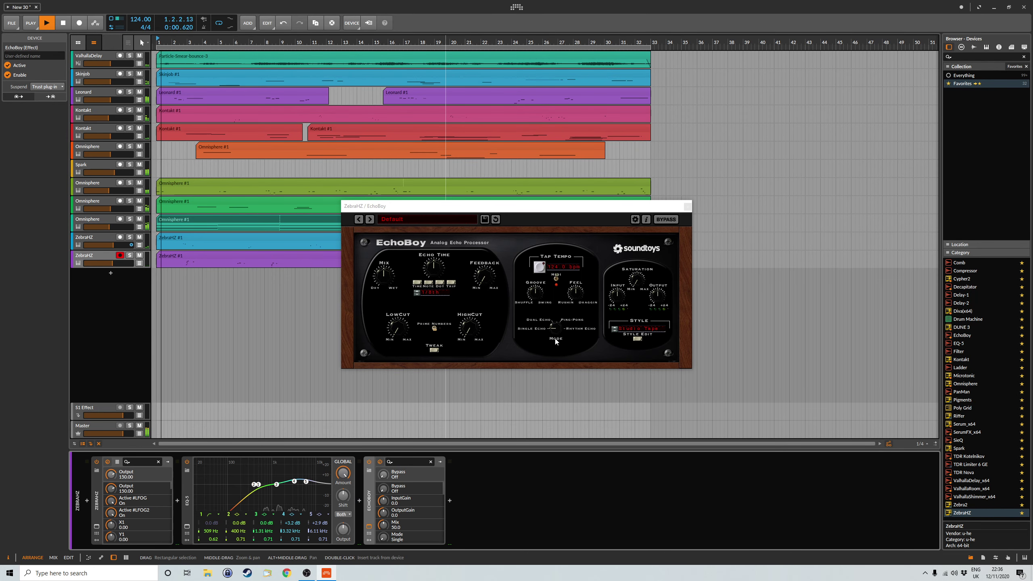
drag(554, 328, 566, 305)
click(480, 286)
mouse_move(432, 269)
mouse_down()
mouse_move(431, 293)
mouse_move(443, 279)
mouse_up()
click(383, 287)
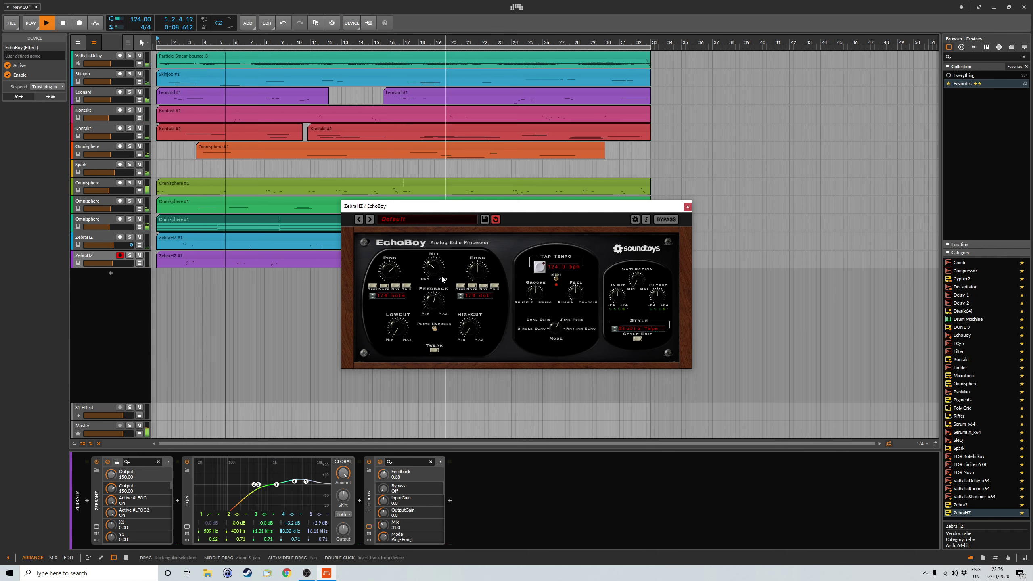
click(687, 206)
- Insert ValhallaShimmer after EchoBoy and set its size to 0.29 and mix to about 0.35
click(106, 258)
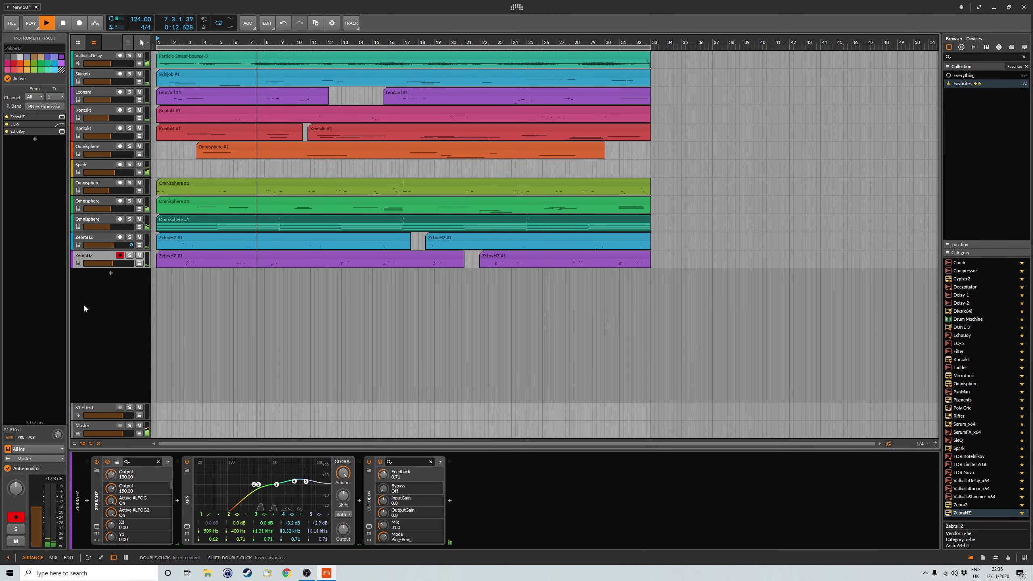
click(450, 500)
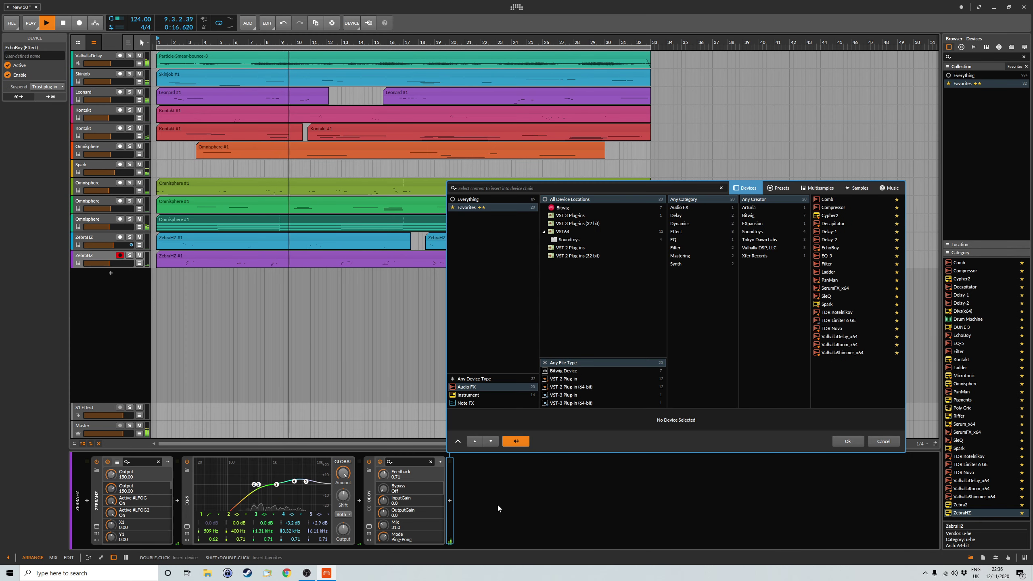
click(841, 353)
click(853, 438)
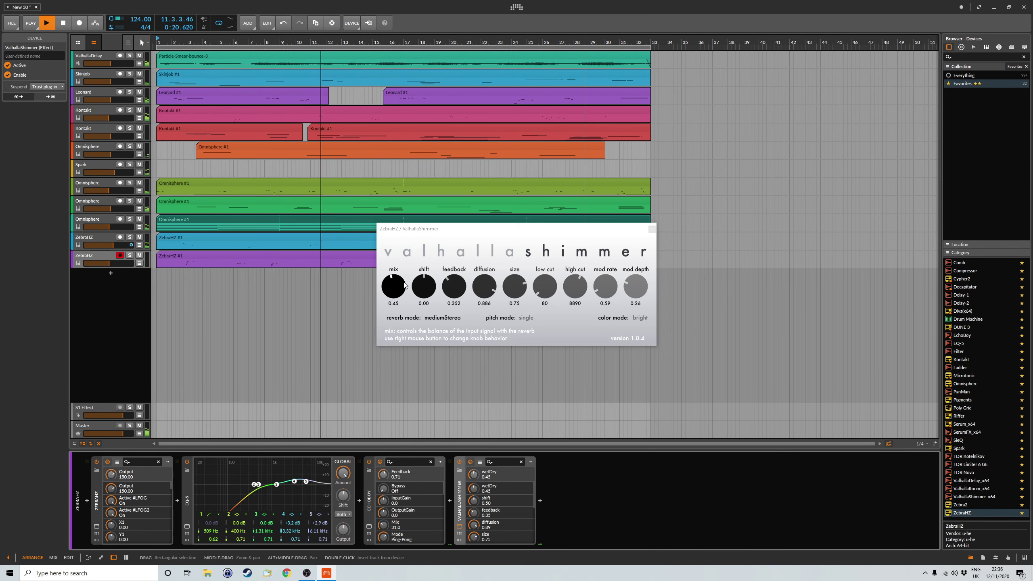
drag(514, 286, 518, 330)
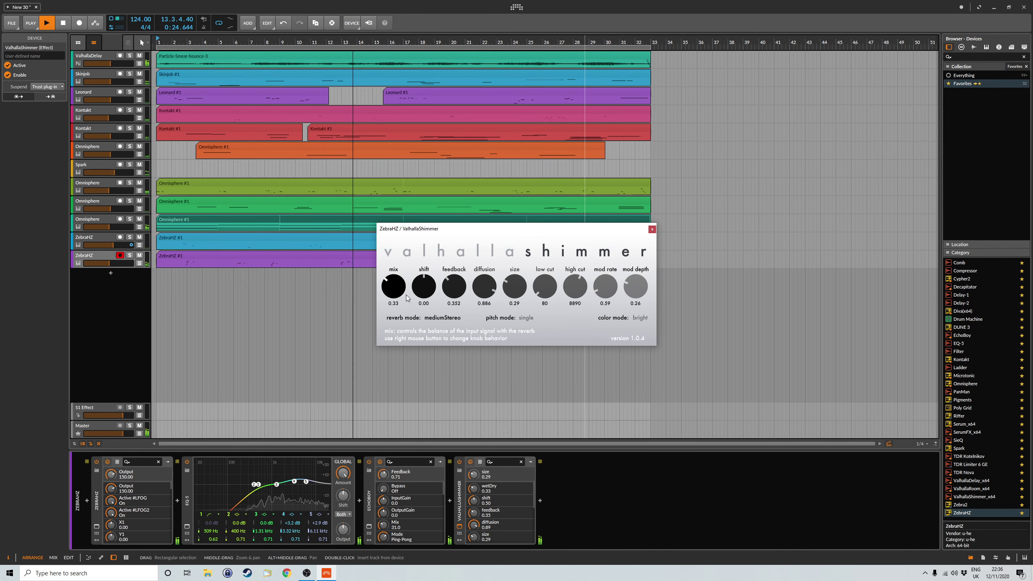
scroll(403, 291, up, 1)
scroll(403, 291, up, 1)
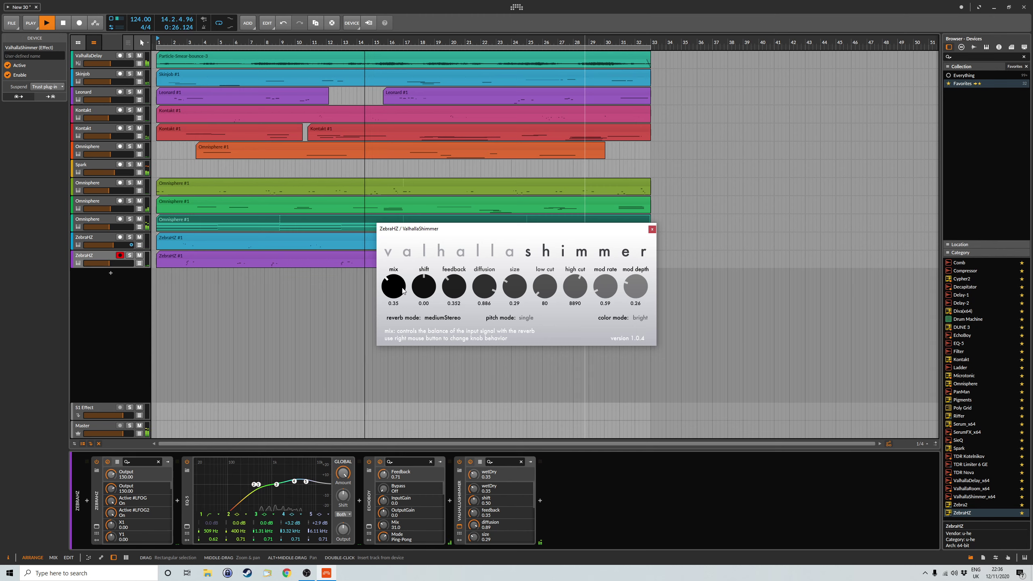
- Set ValhallaShimmer's reverb mode to smallStereo and its mix to 0.37, and close its window
click(442, 318)
click(444, 350)
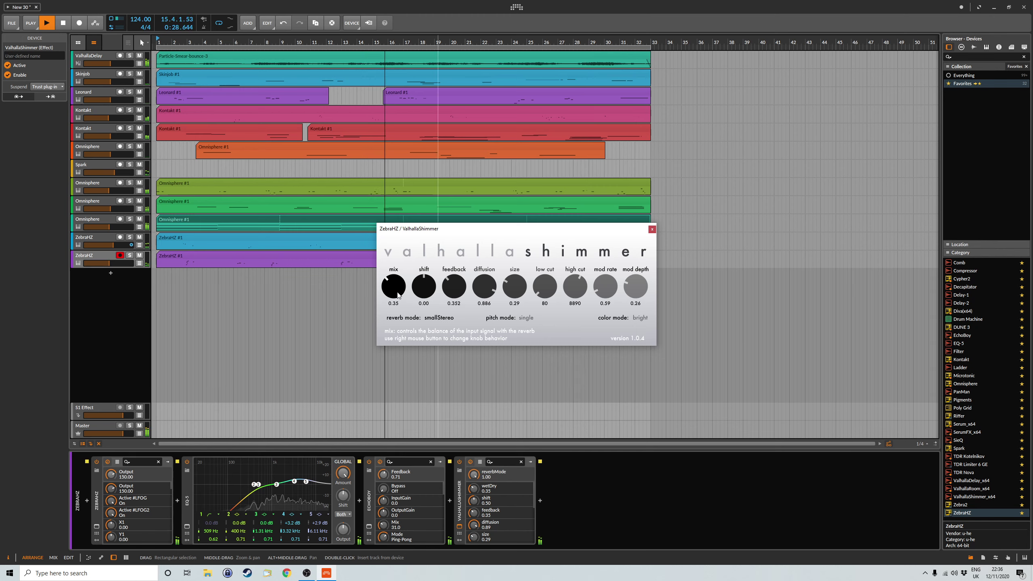
scroll(399, 292, down, 2)
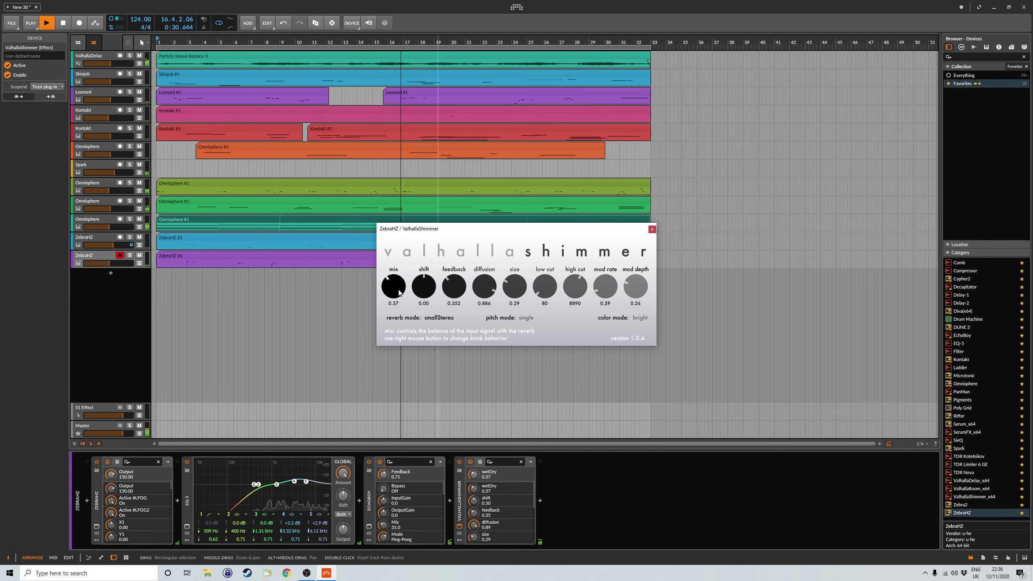
click(652, 230)
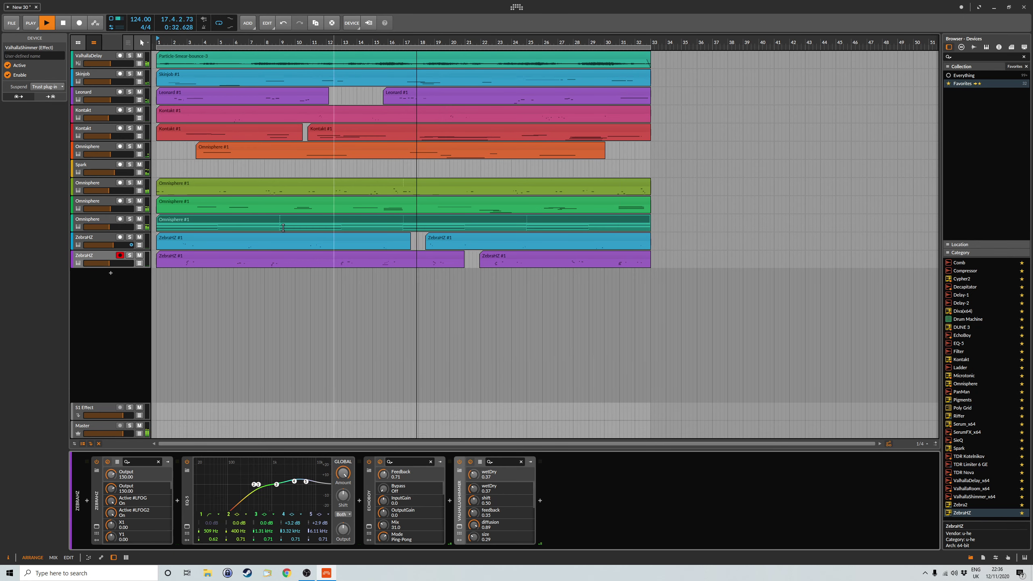
- Set the second ZebraHZ track's volume to about -9 dB and save the project
click(411, 379)
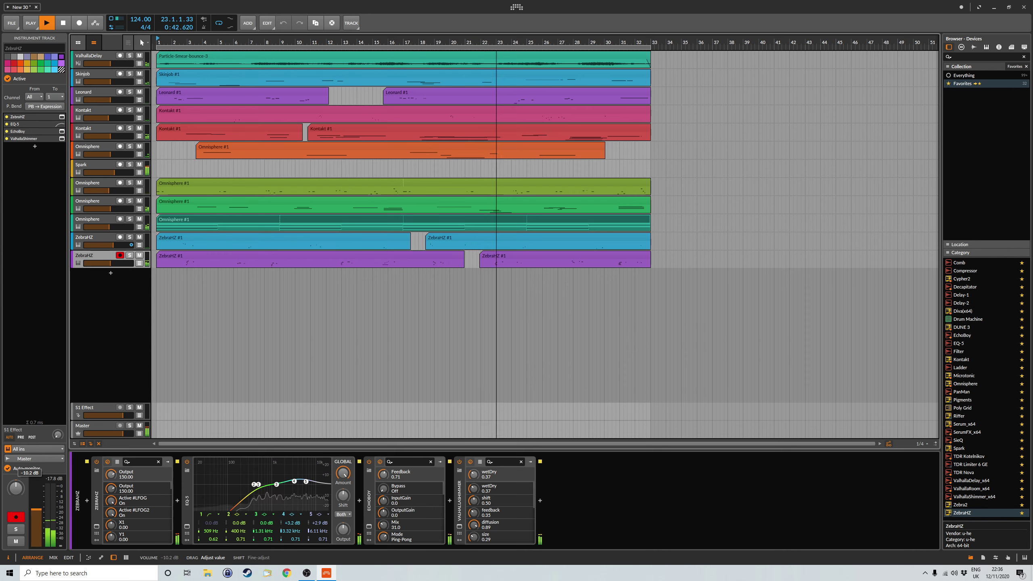
drag(15, 487, 16, 484)
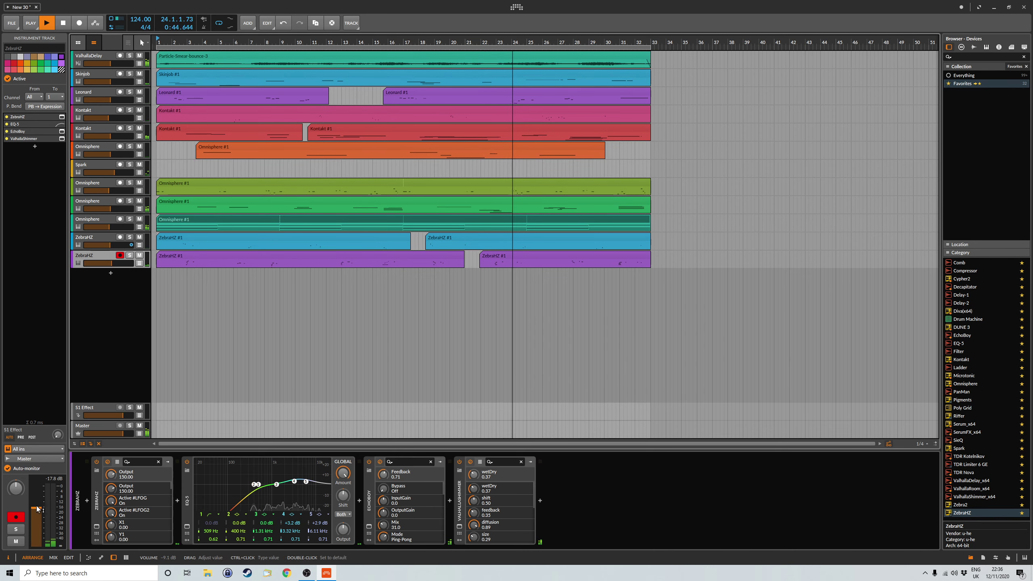
click(12, 23)
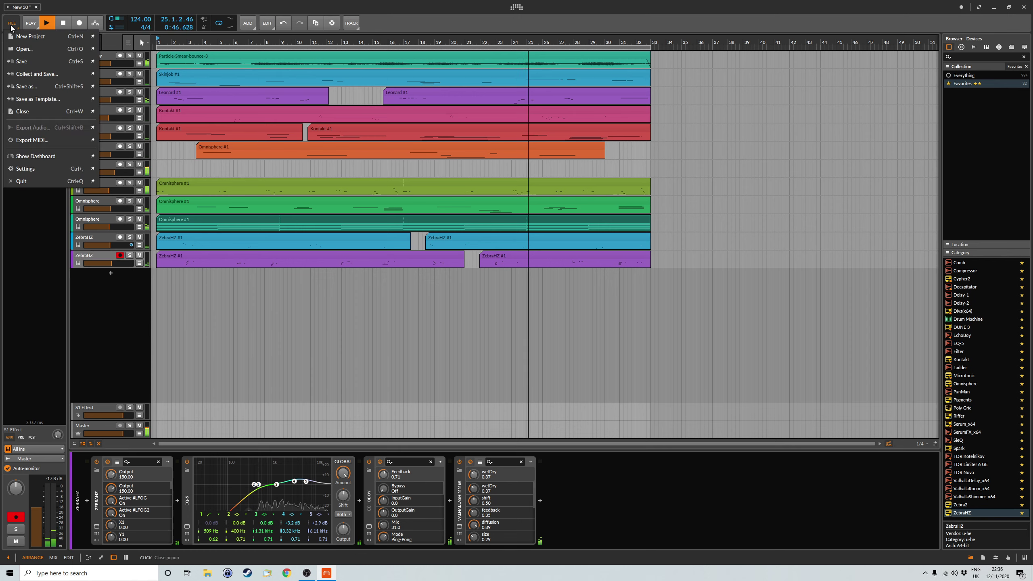
click(23, 61)
click(29, 27)
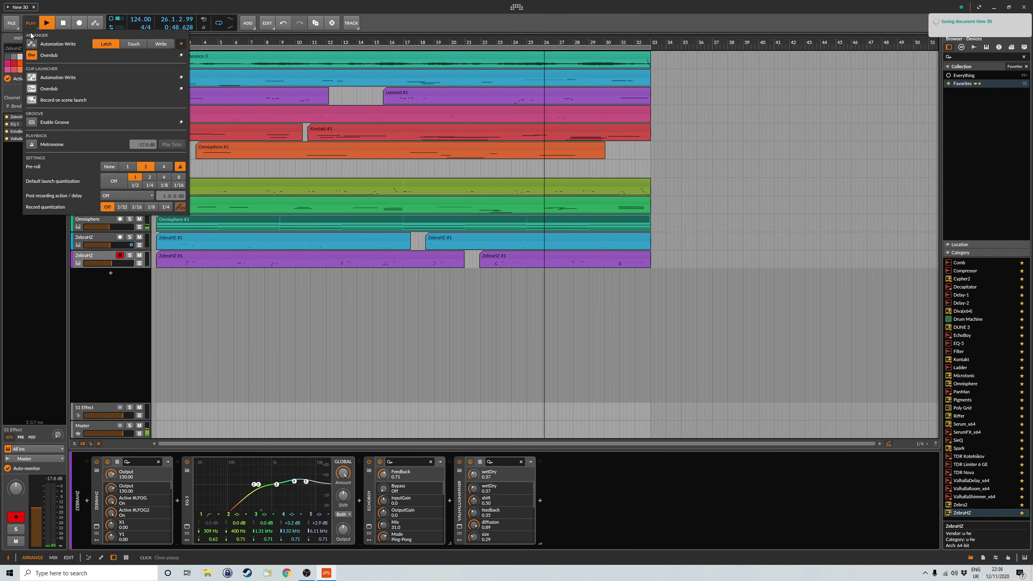
click(197, 277)
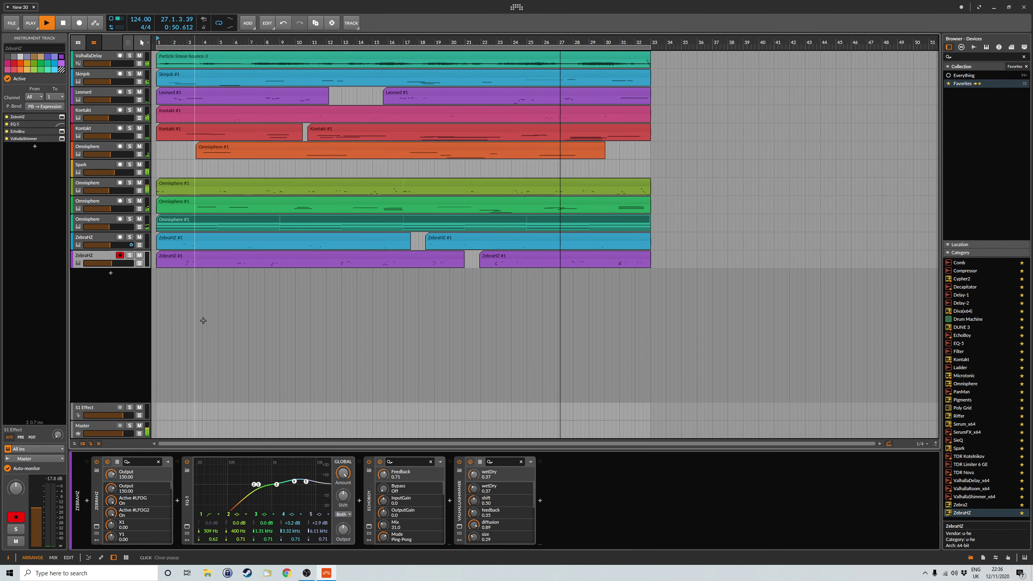